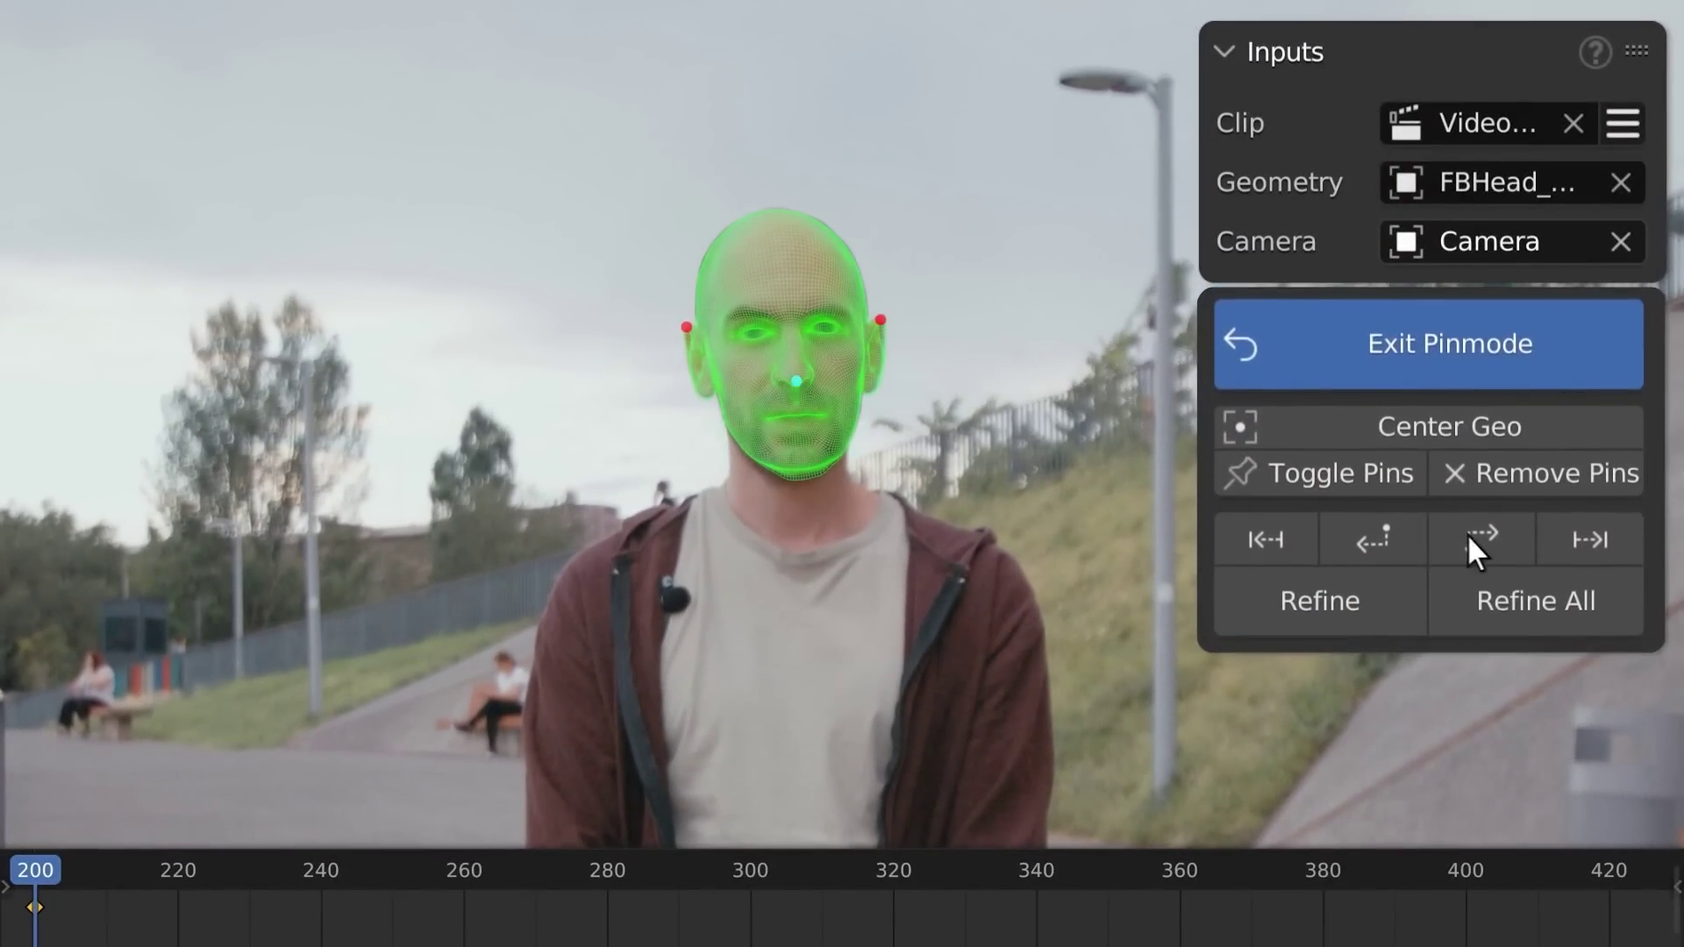
- Preview the finished head tracking, then visit the GeoTracker for Blender page on keentools.io
{"action": "left_click", "coordinate": [1470, 548]}
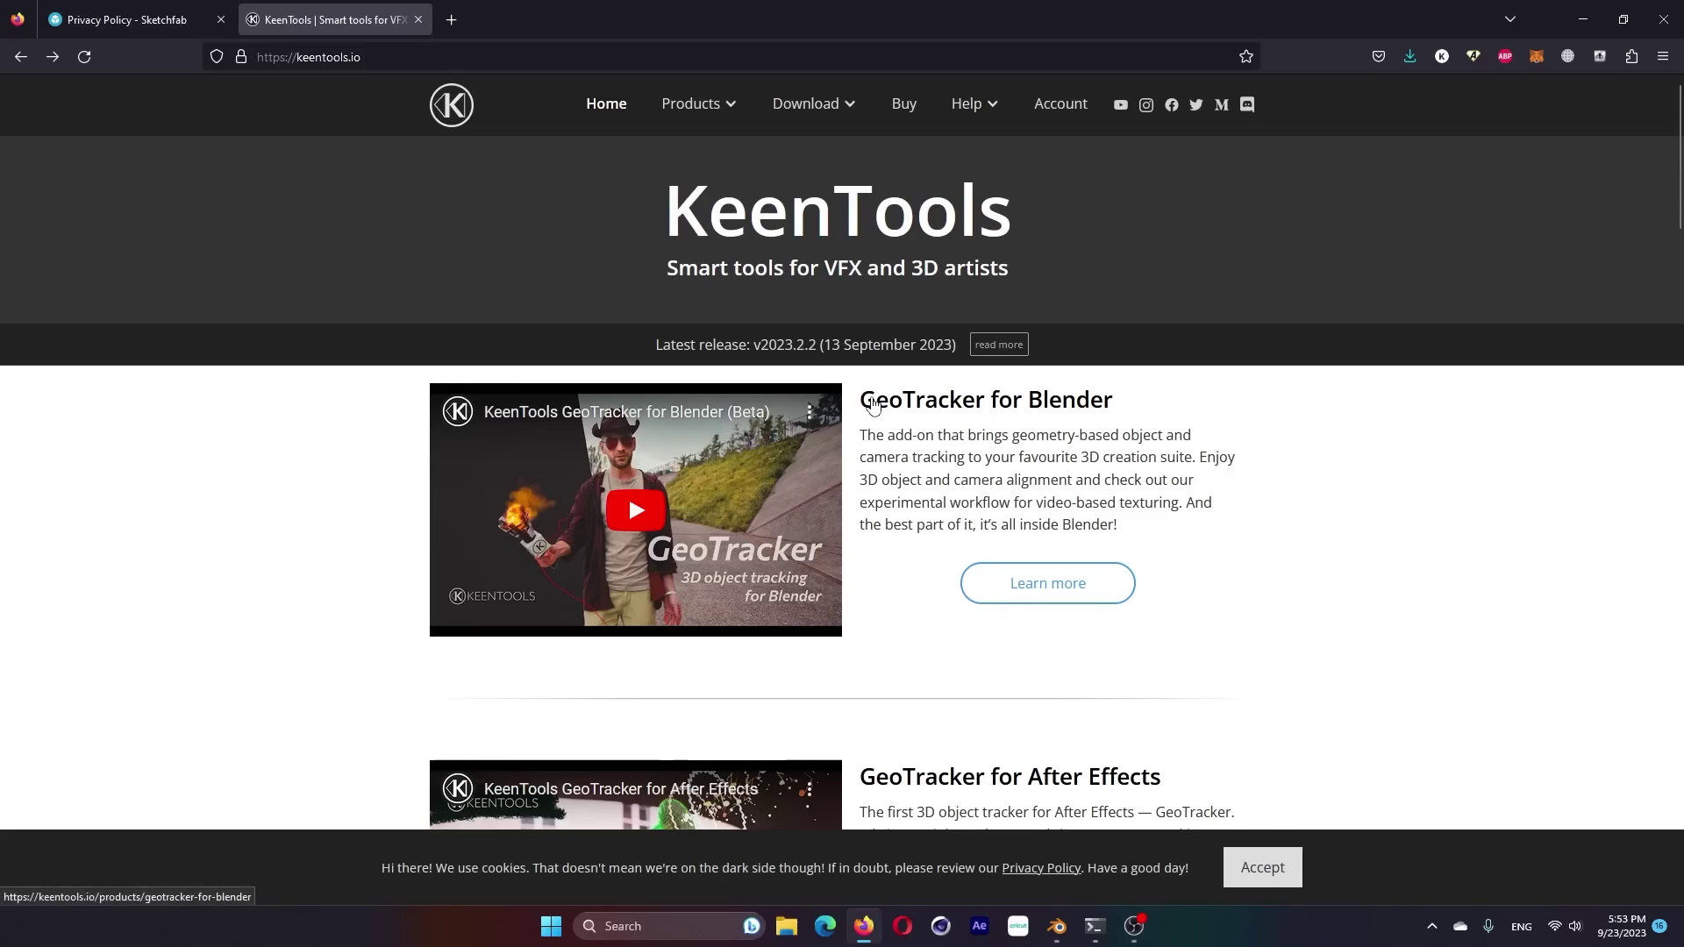
{"action": "left_click", "coordinate": [872, 404]}
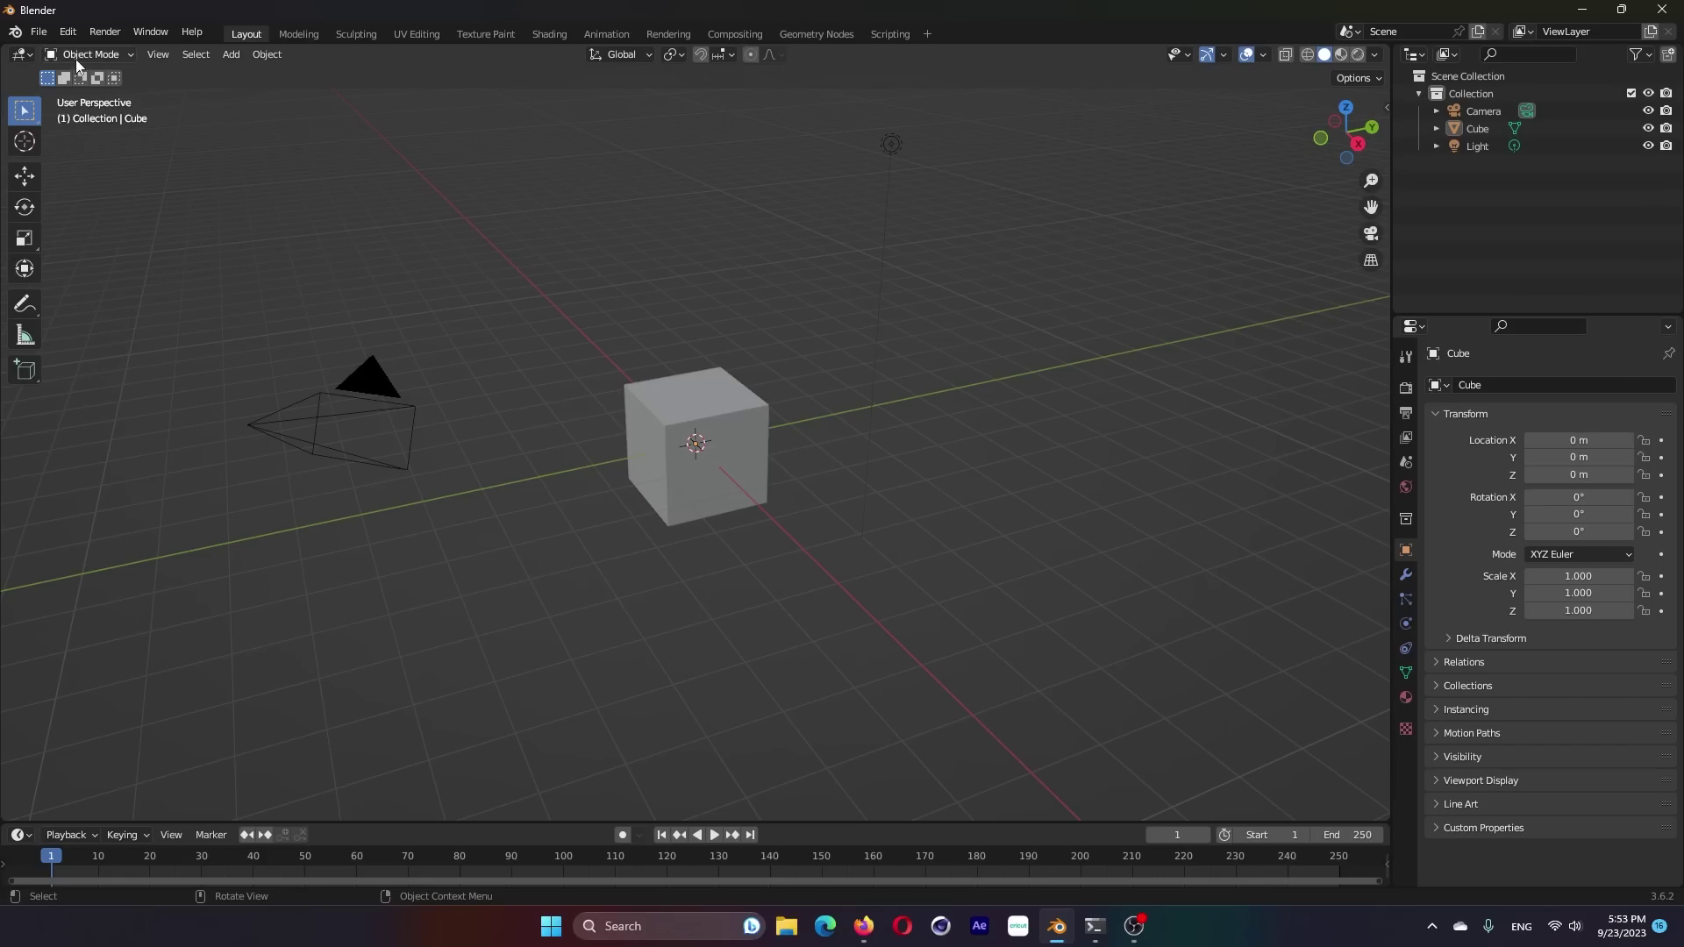
- Confirm the KeenTools add-on is enabled in Preferences, then delete the default cube
{"action": "left_click", "coordinate": [66, 36]}
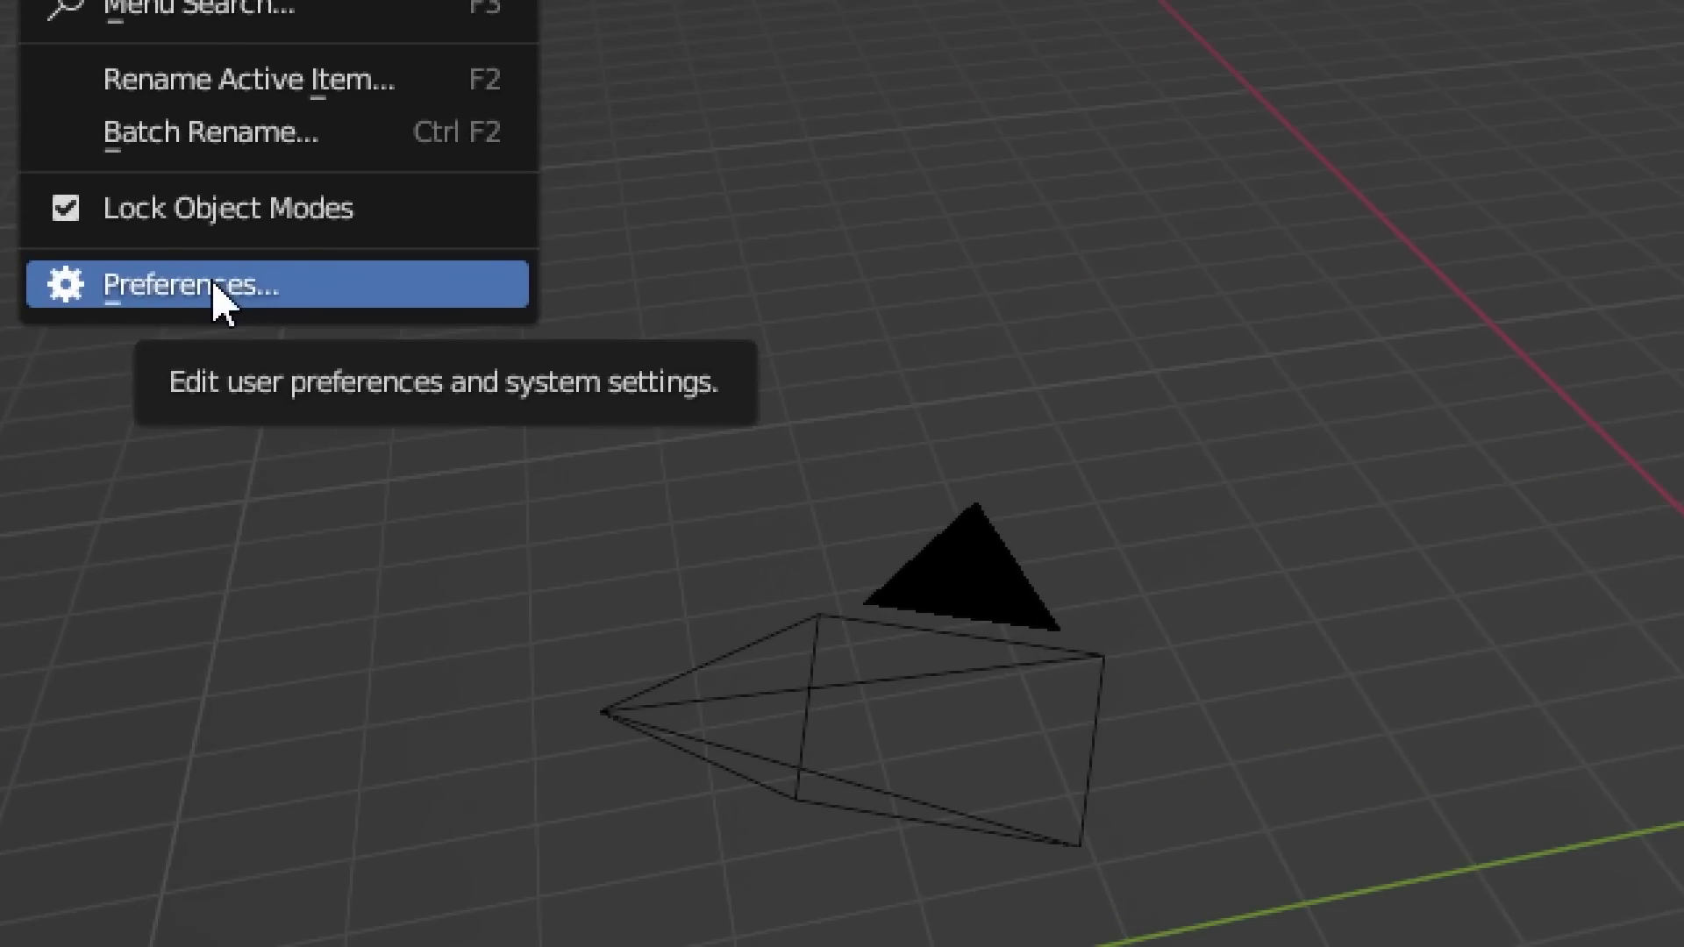
{"action": "left_click", "coordinate": [118, 283]}
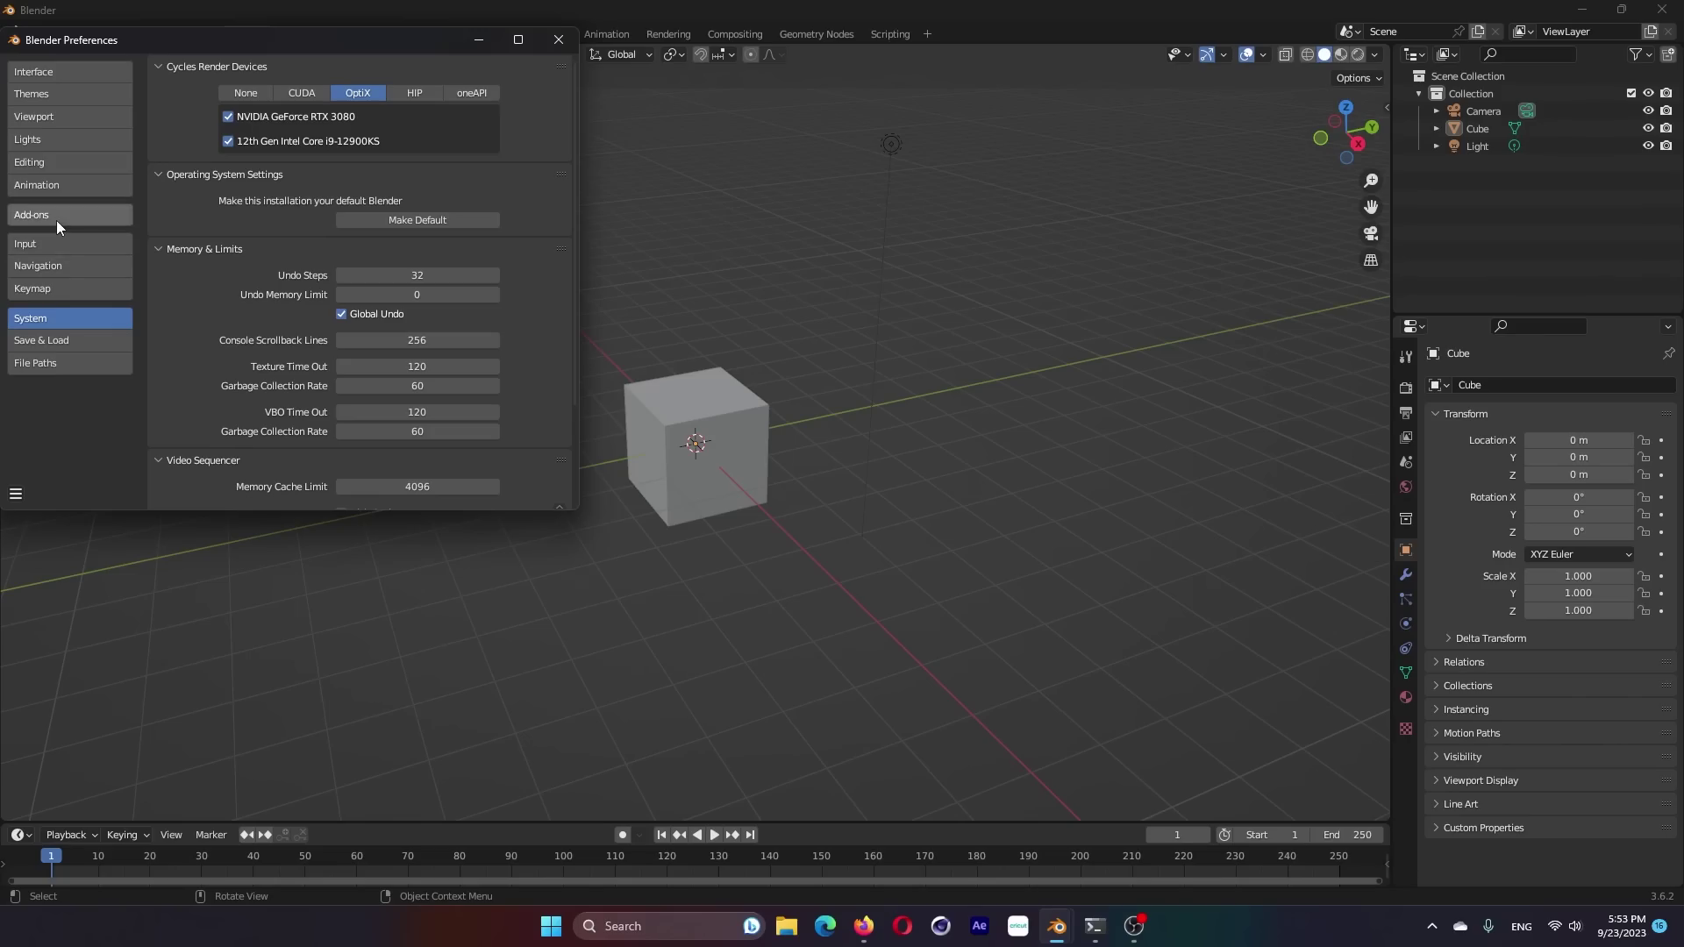
{"action": "left_click", "coordinate": [58, 223]}
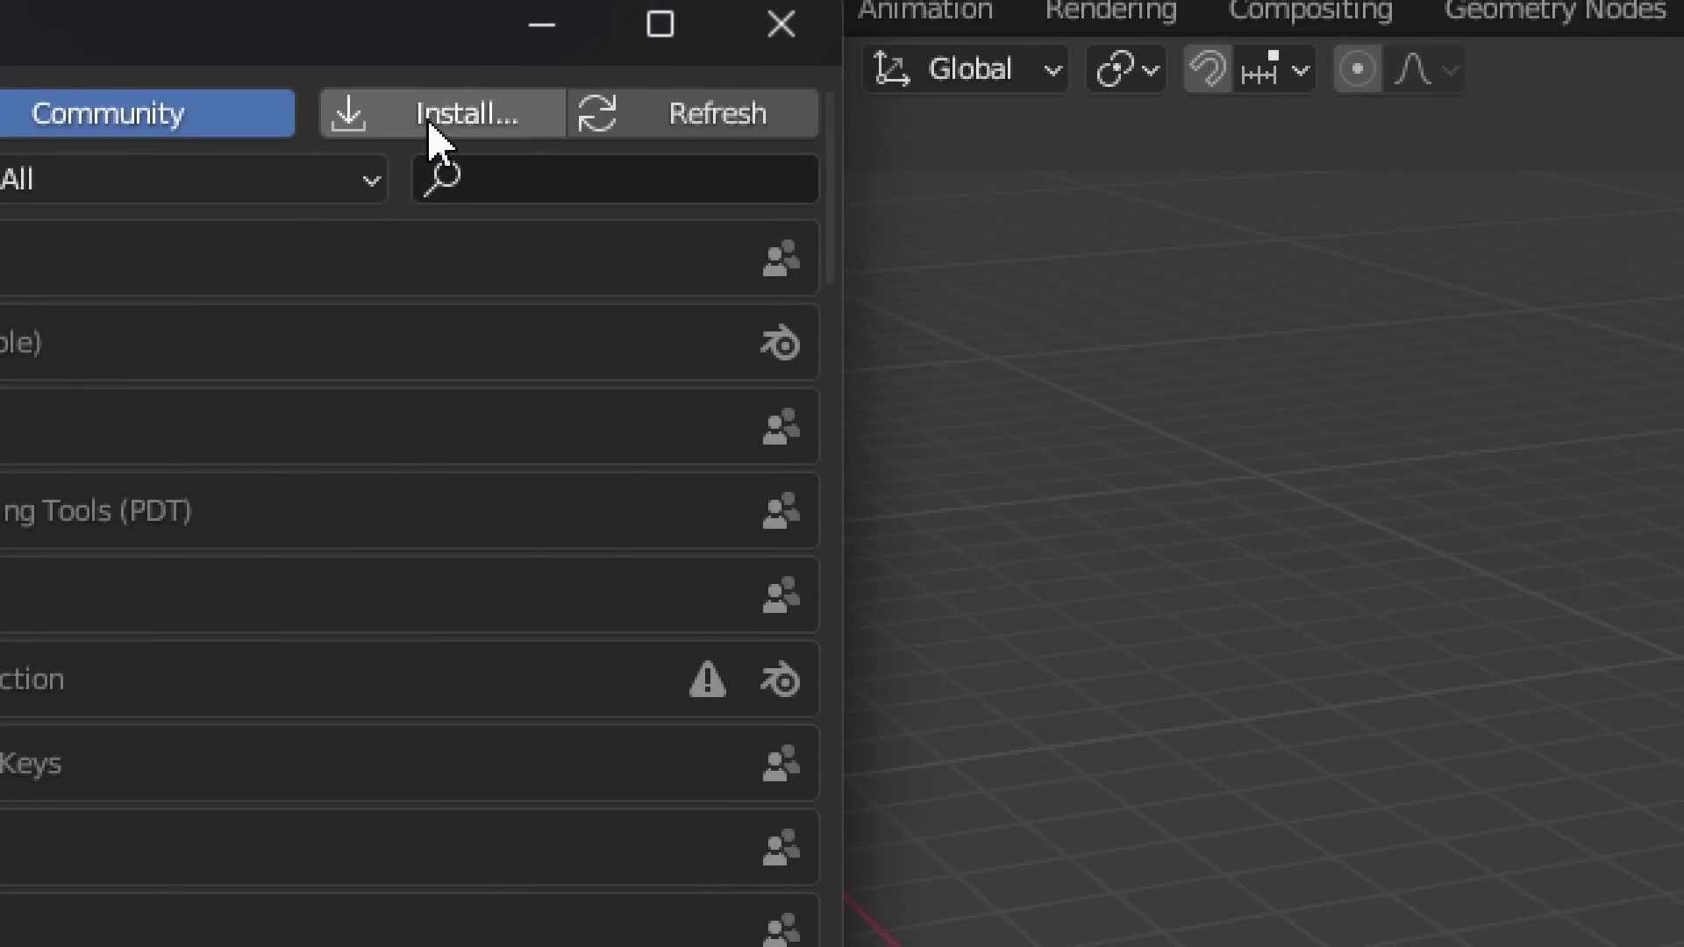
{"action": "left_click", "coordinate": [457, 91]}
{"action": "type", "text": "kee"}
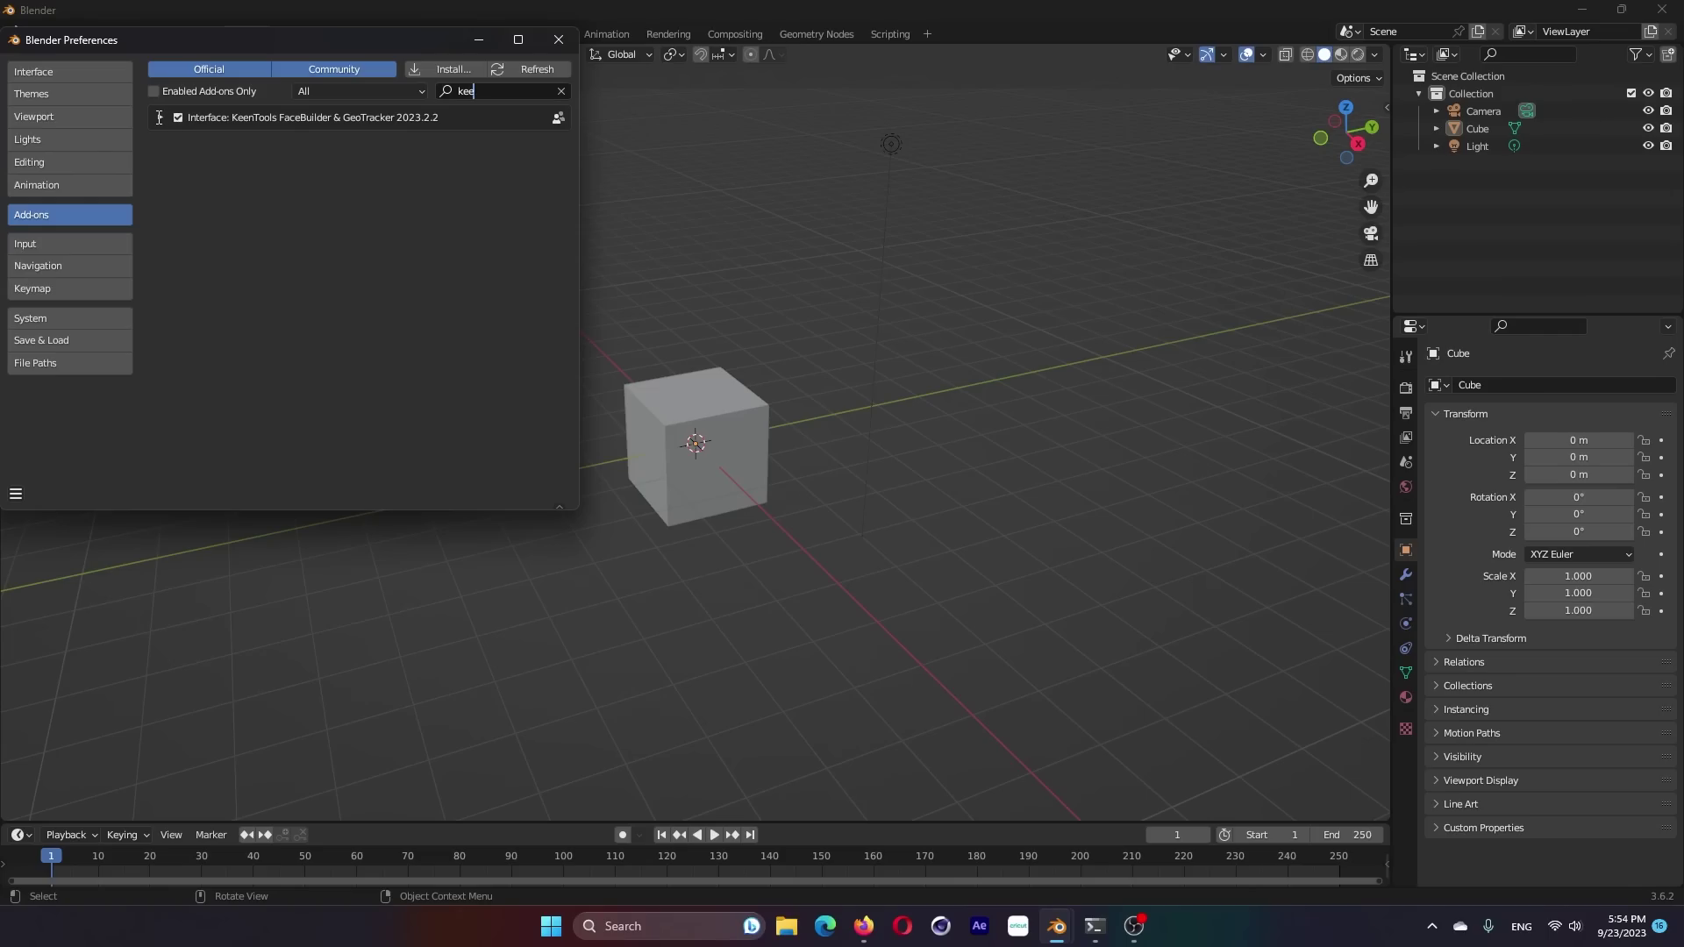
{"action": "left_click", "coordinate": [159, 117]}
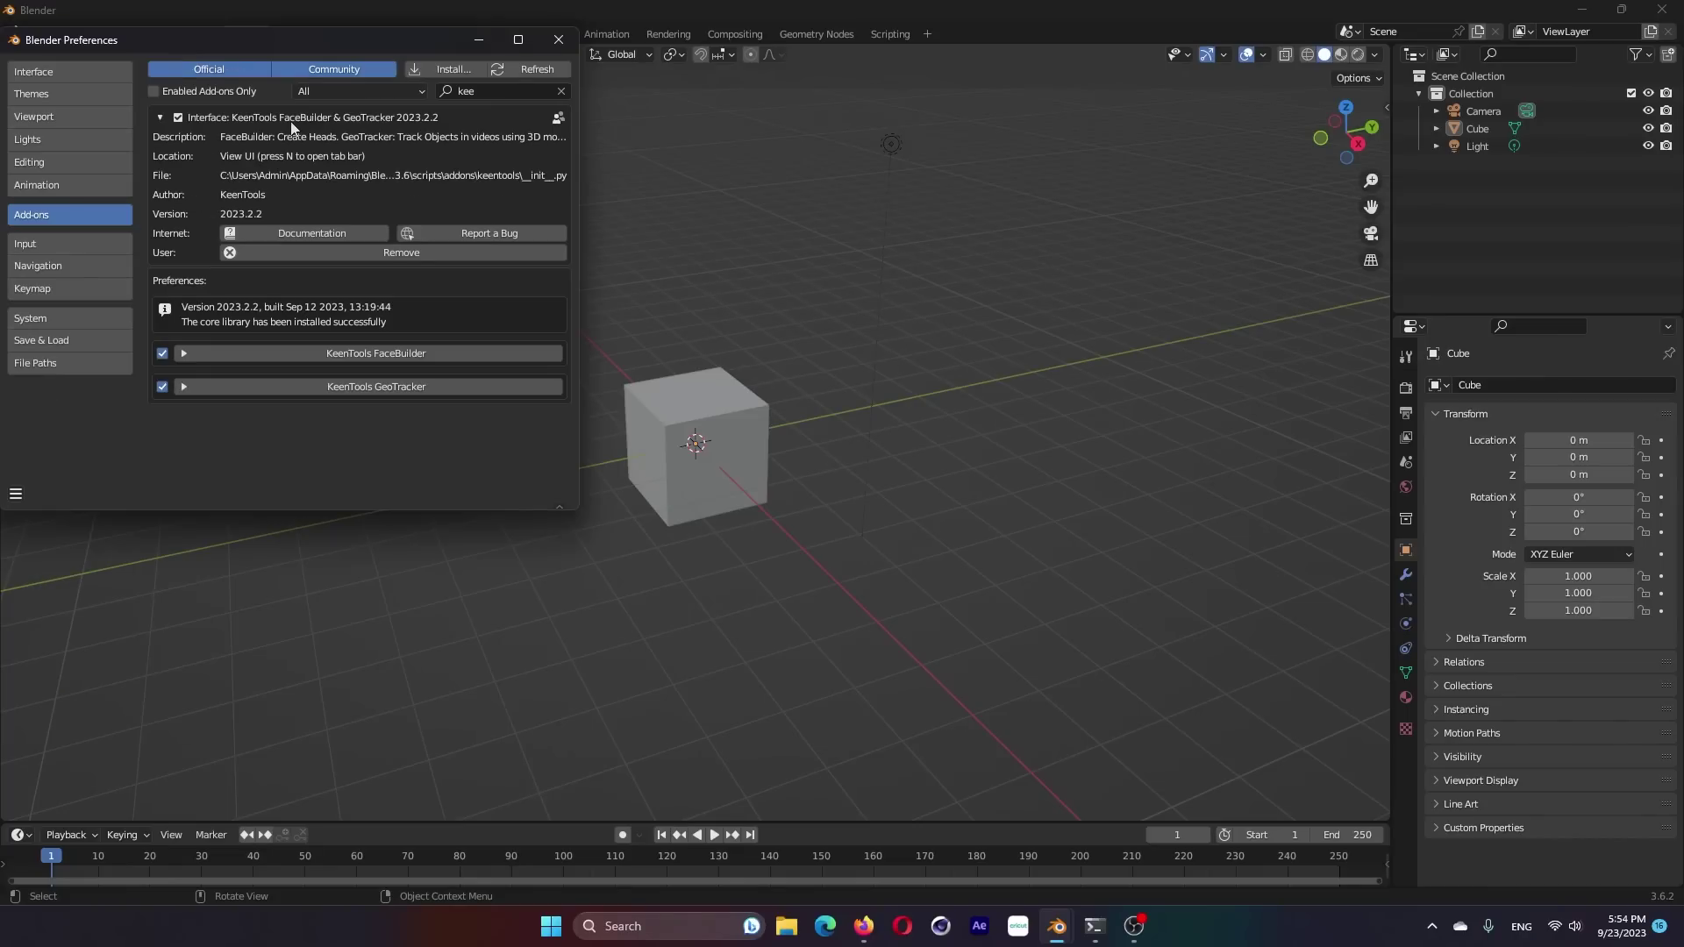
{"action": "left_click", "coordinate": [763, 35]}
{"action": "key", "text": "Delete"}
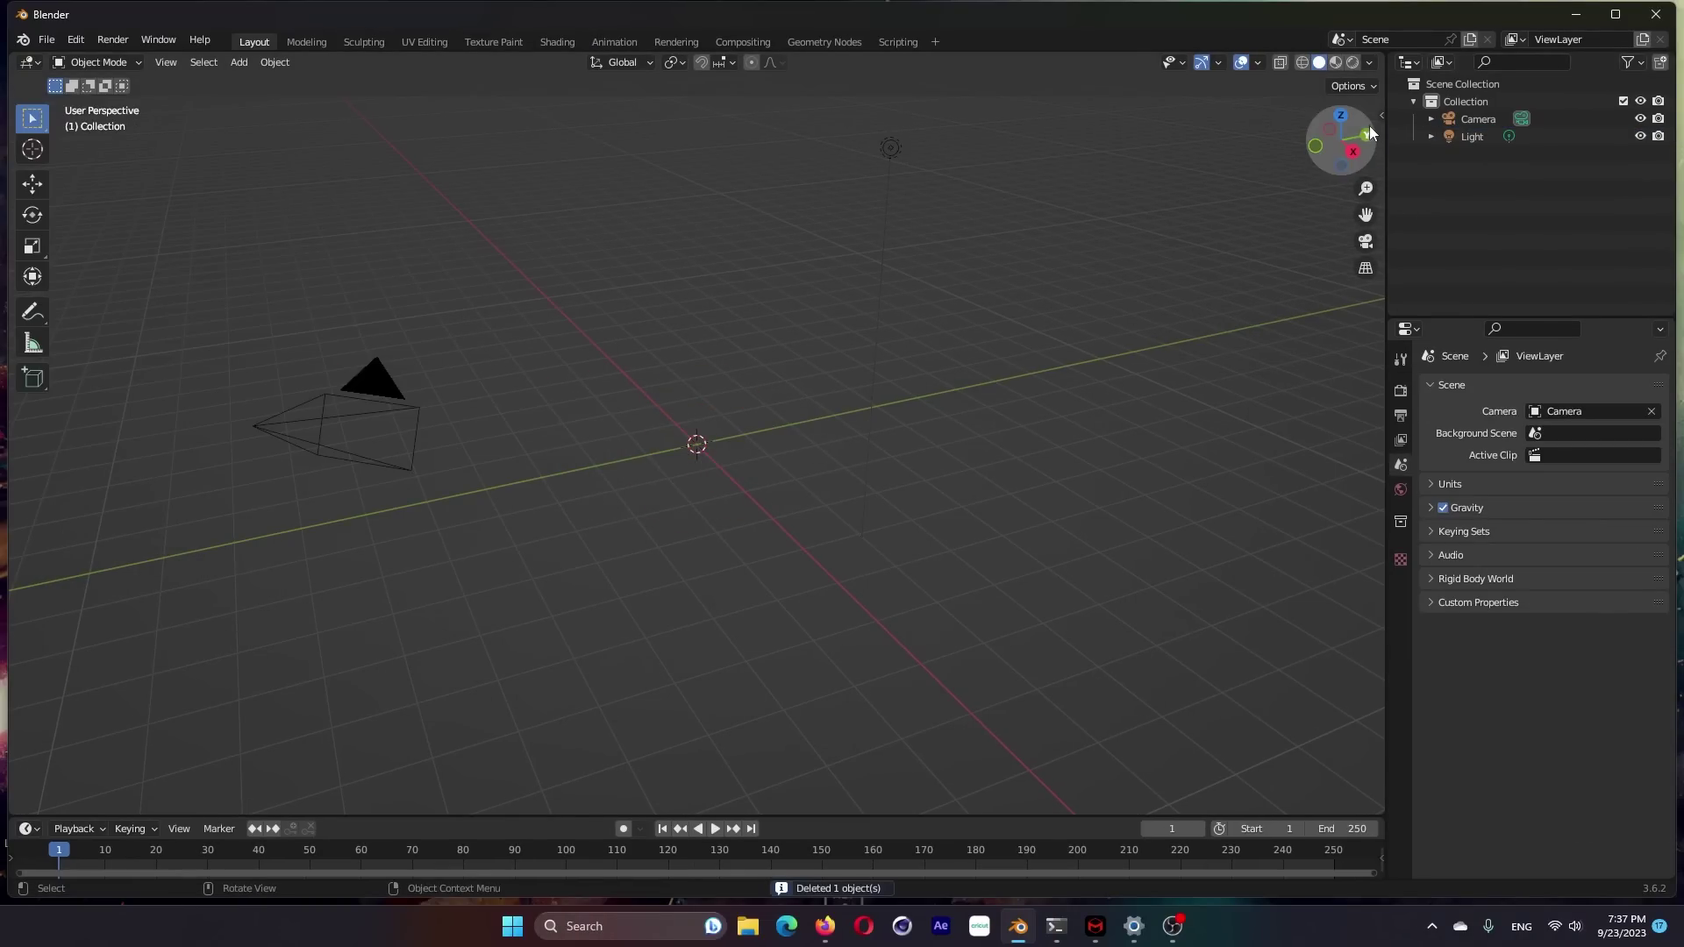
- Create a GeoTracker with Man_CC.mp4 as its clip, viewed through the camera, with Camera settings expanded
{"action": "key", "text": "n"}
{"action": "left_click", "coordinate": [1376, 268]}
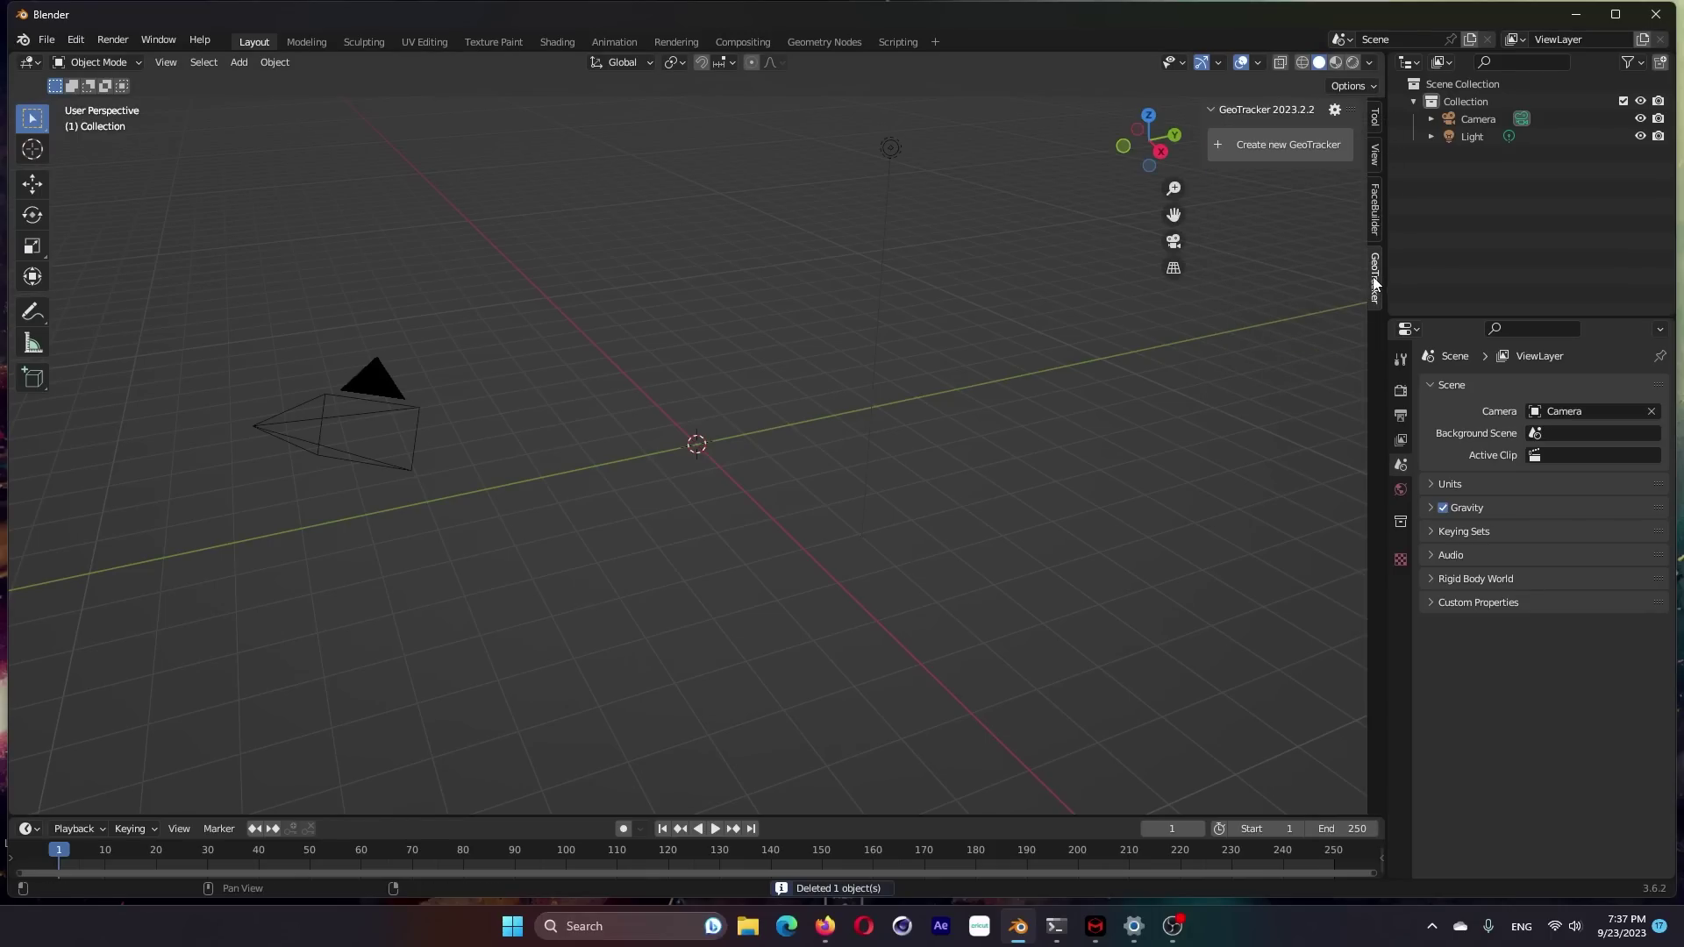
{"action": "left_click", "coordinate": [1277, 144]}
{"action": "left_click", "coordinate": [1344, 241]}
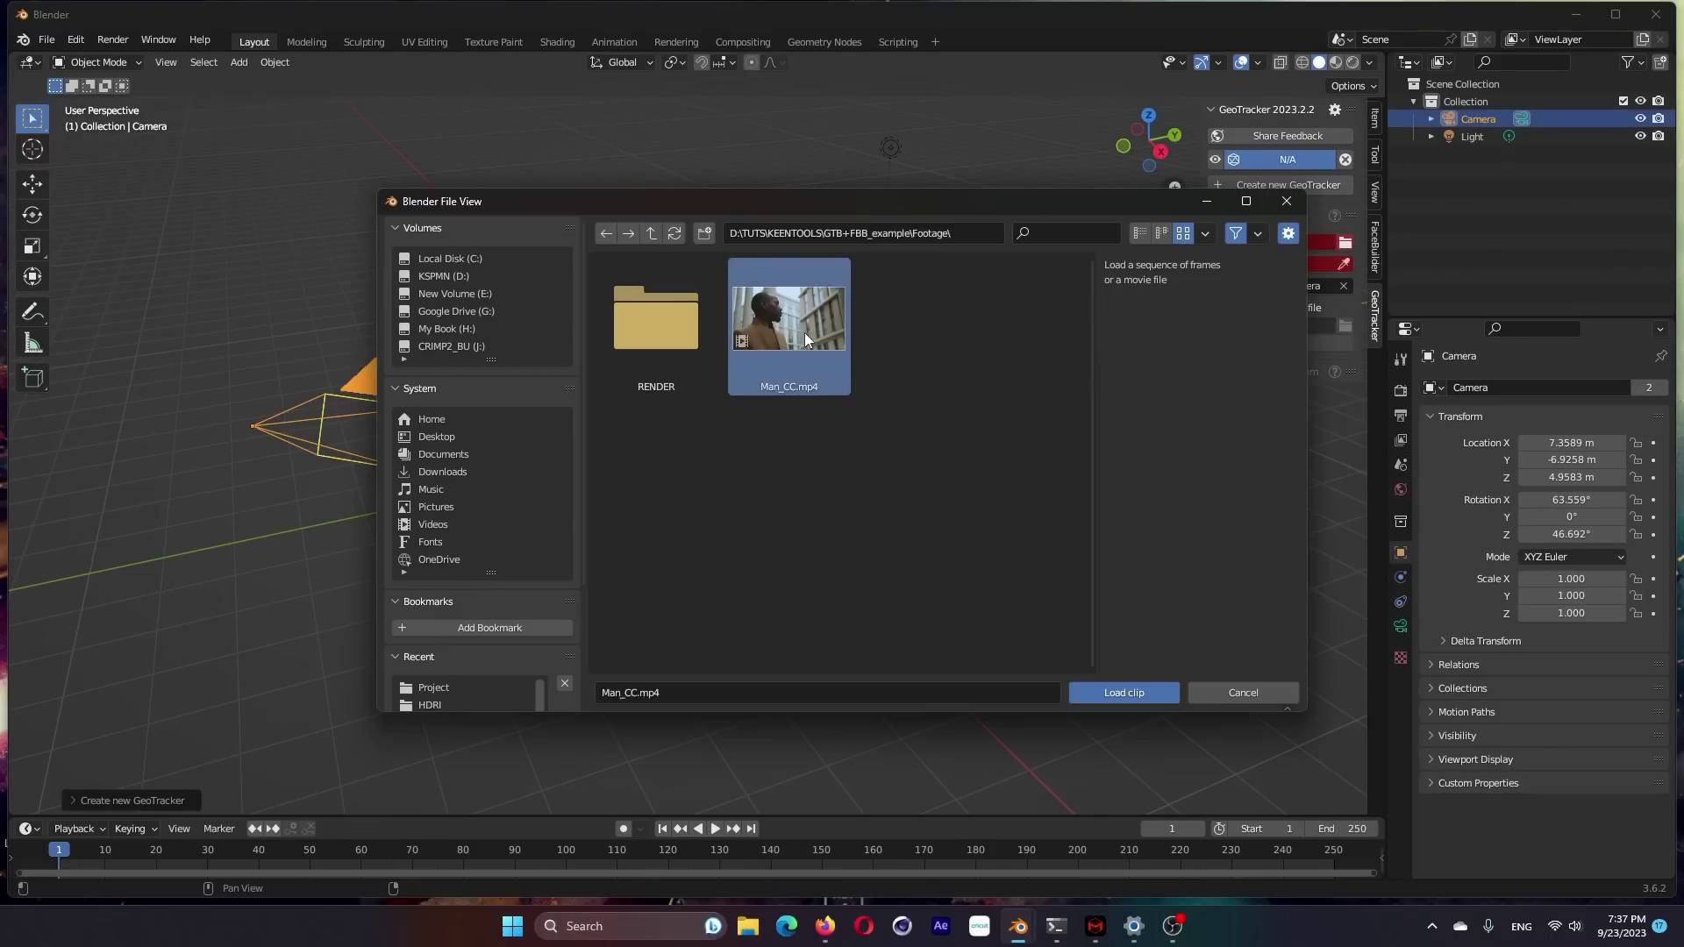
{"action": "double_click", "coordinate": [803, 333]}
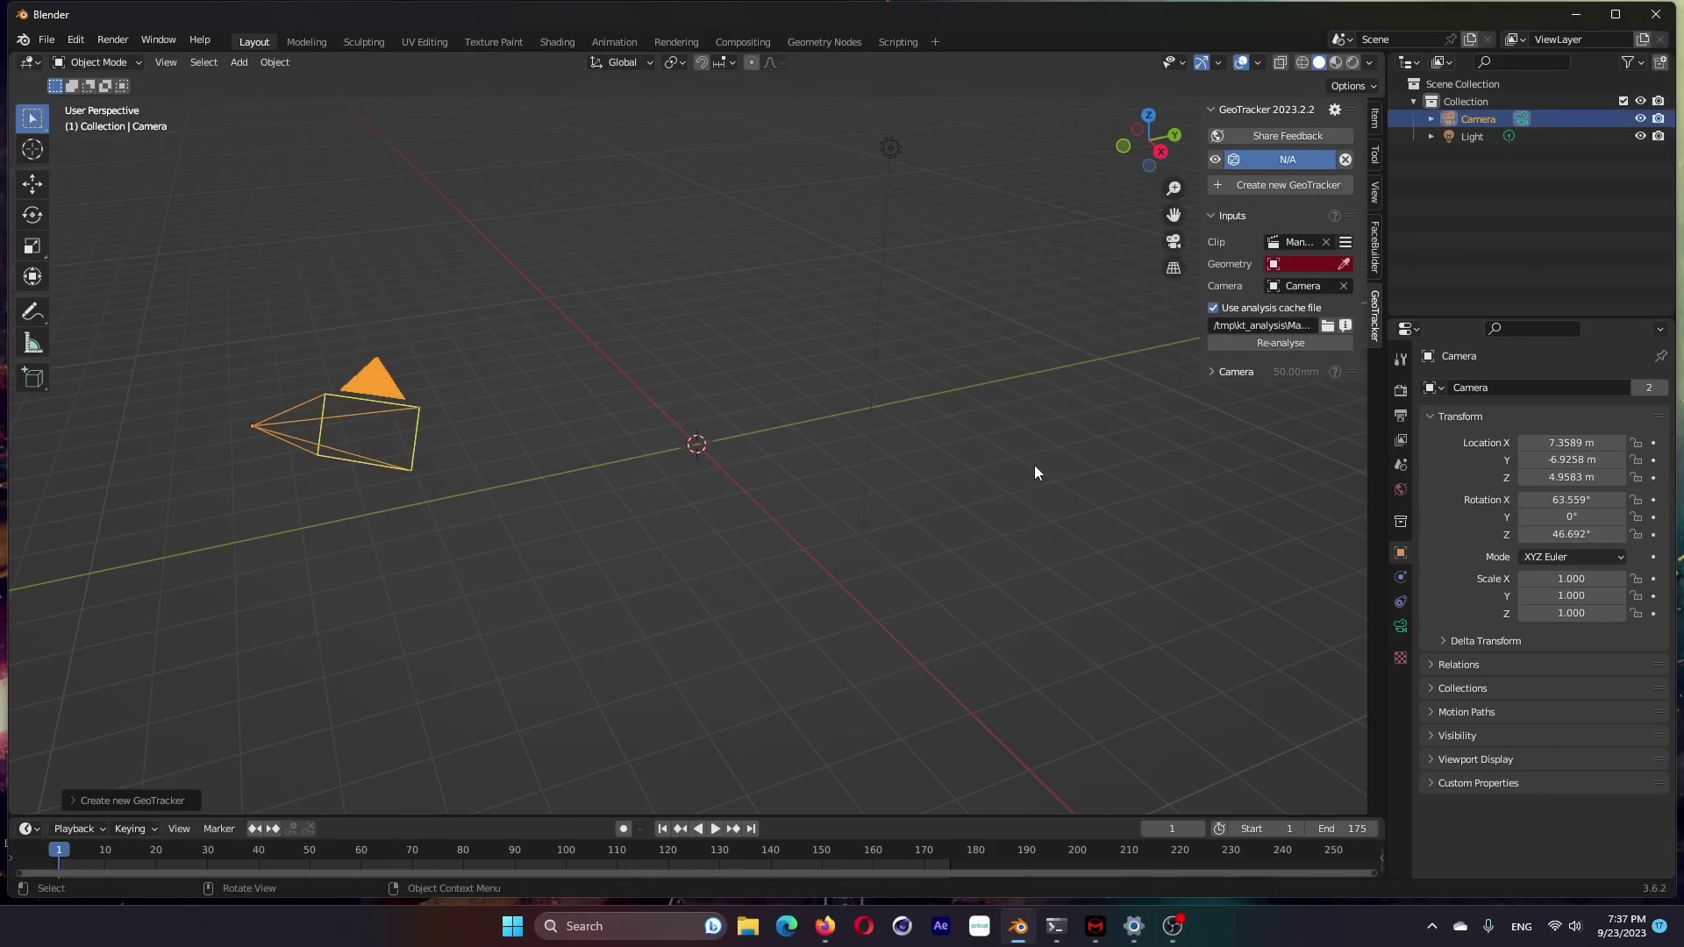
{"action": "key", "text": "KP_0"}
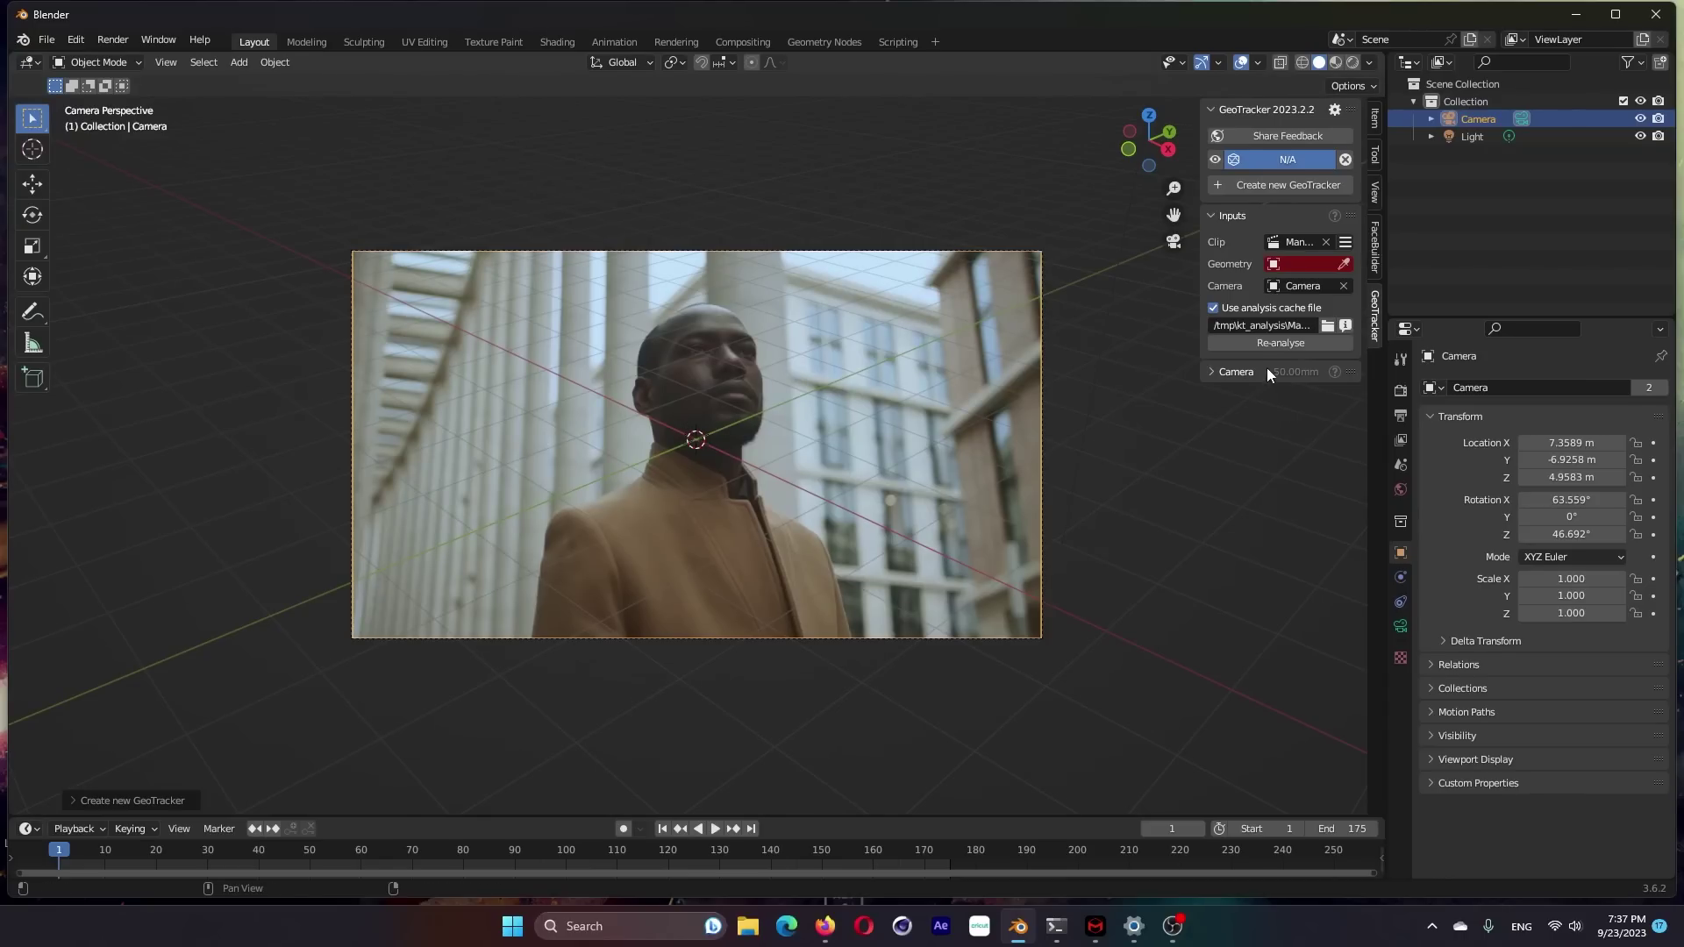
{"action": "left_click", "coordinate": [1210, 372]}
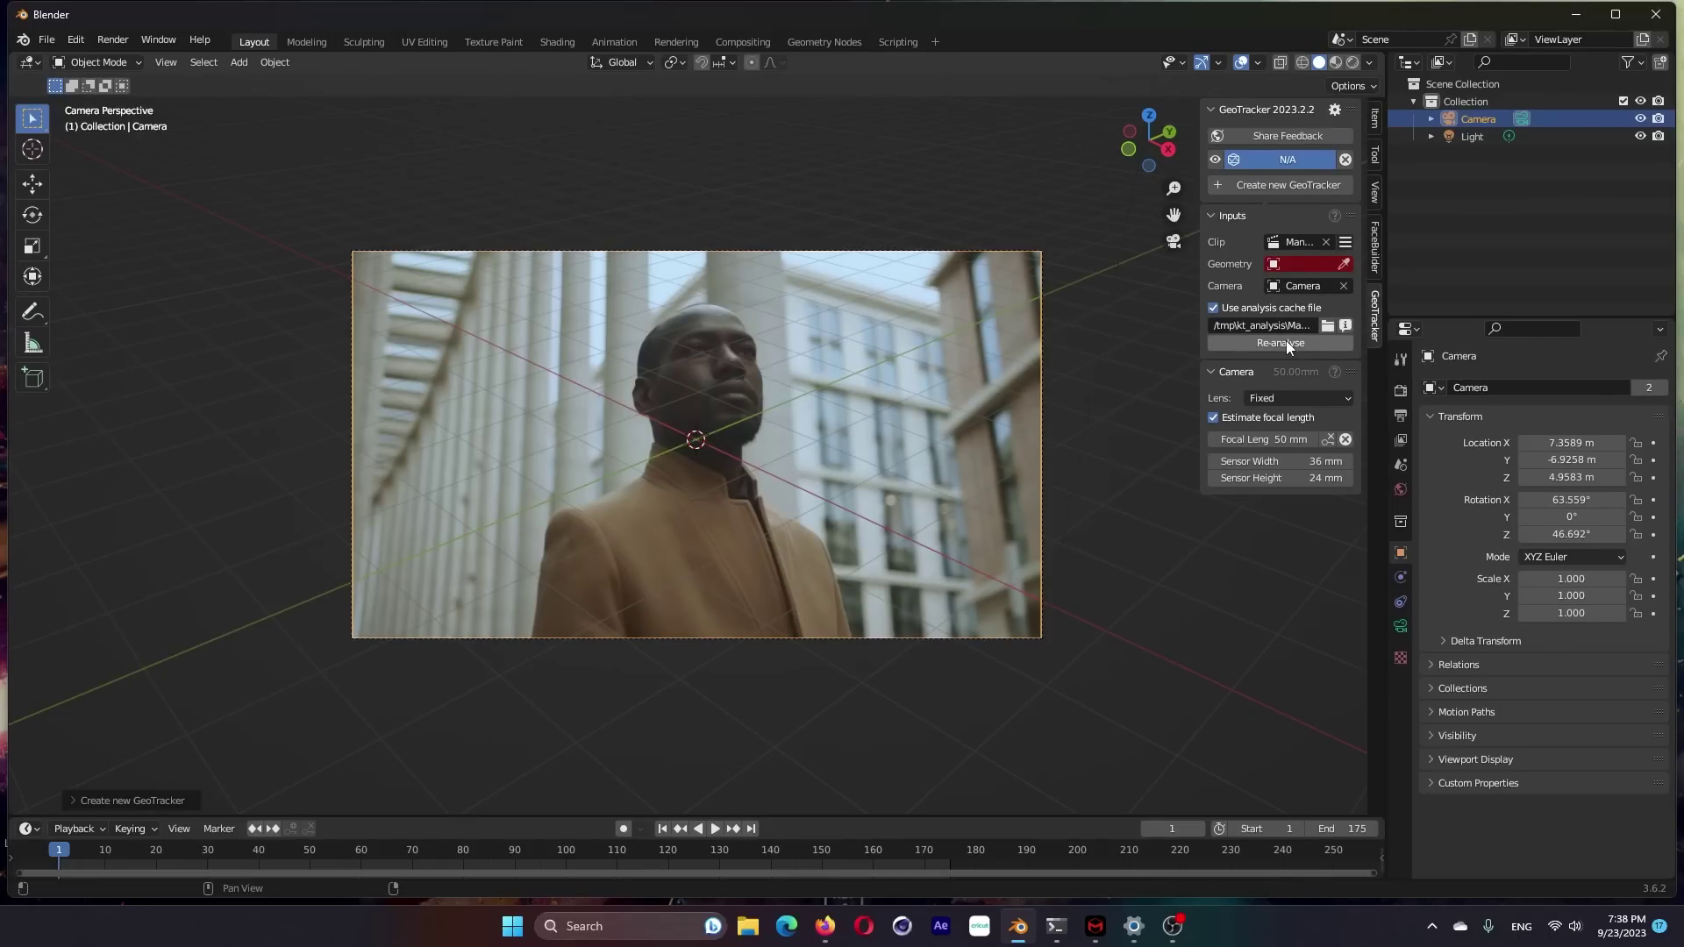
- Re-analyse the clip over frames 1 to 175, recreating the analysis file
{"action": "left_click", "coordinate": [1286, 342]}
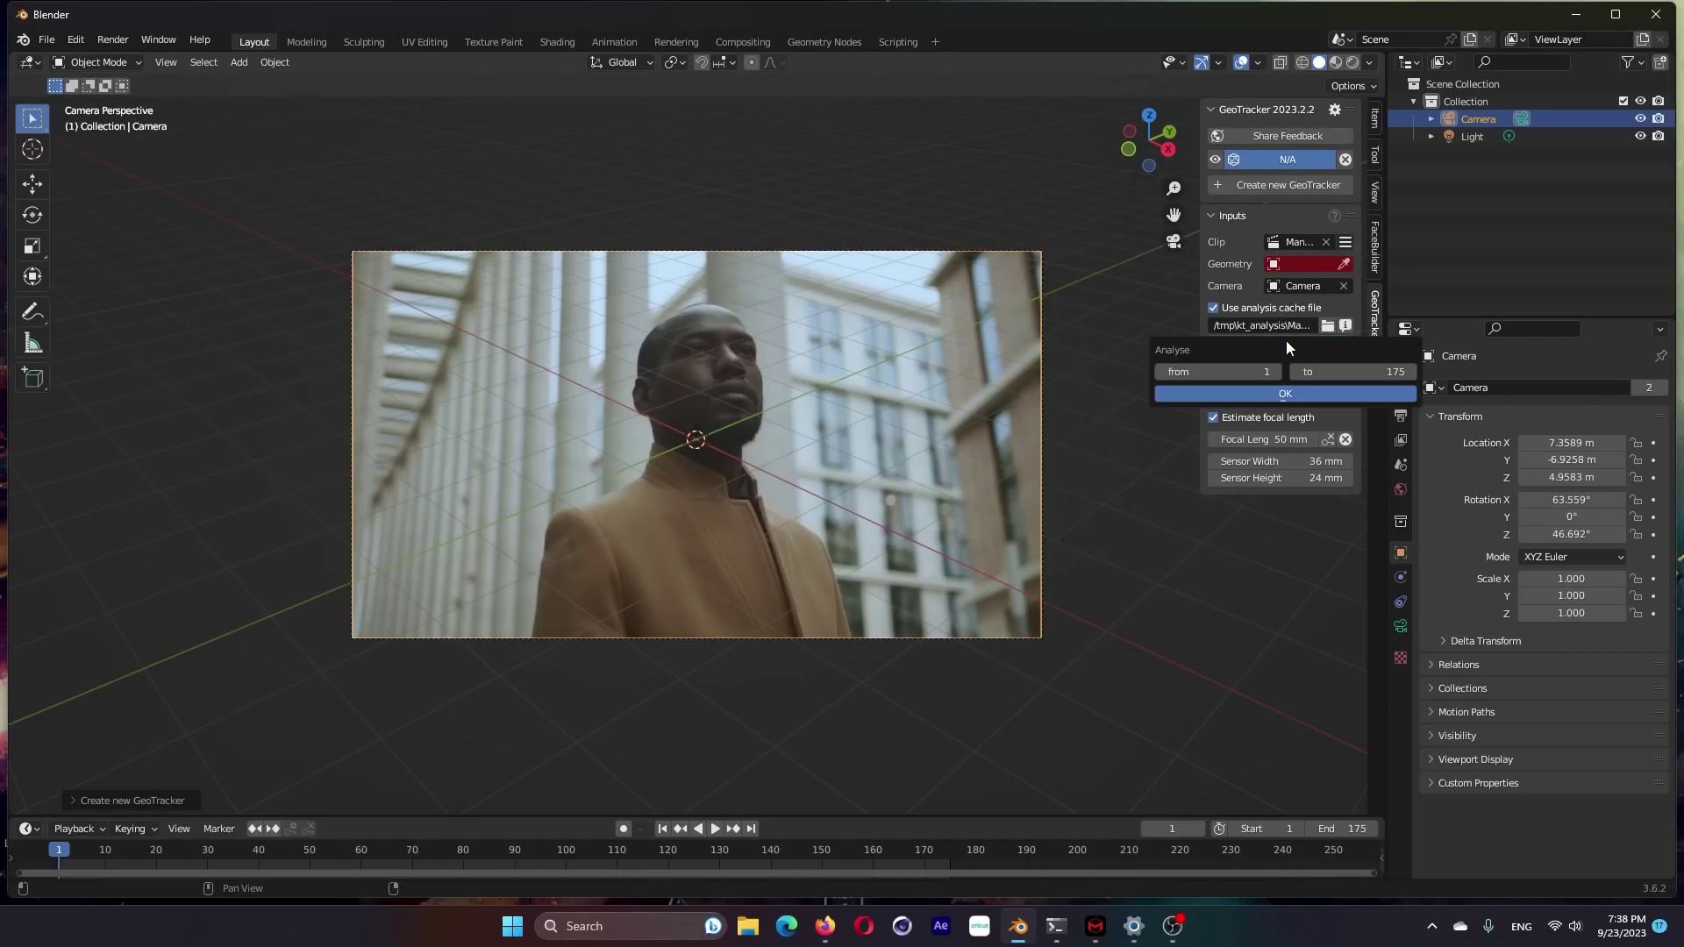
{"action": "left_click", "coordinate": [1271, 386]}
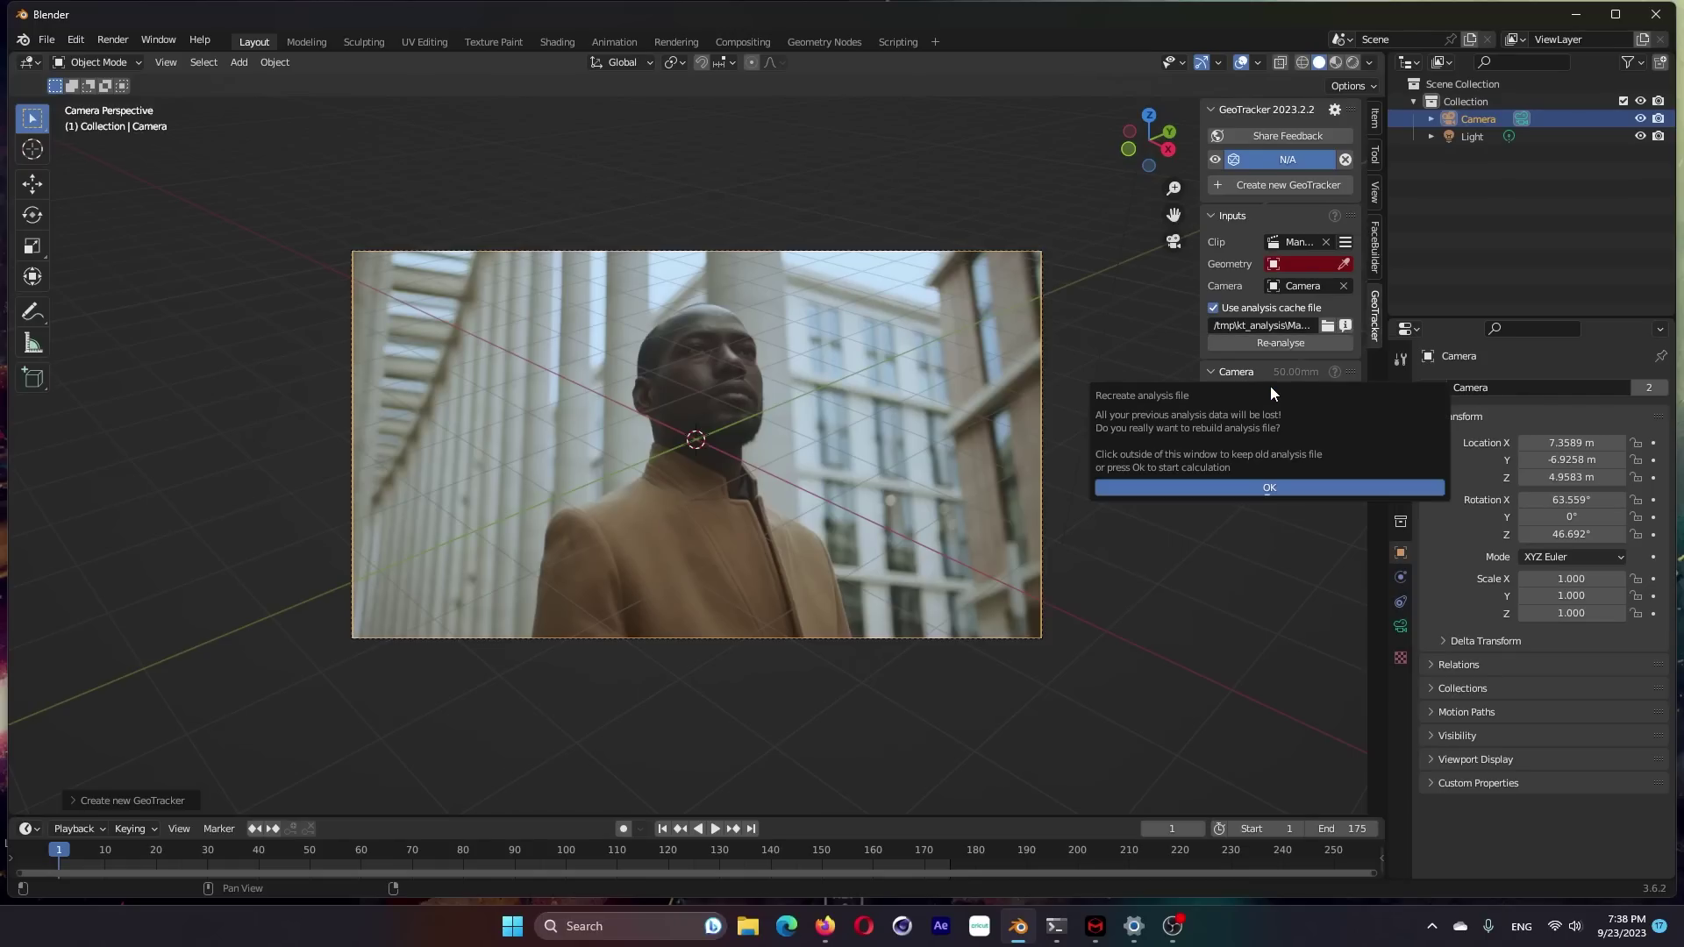
{"action": "left_click", "coordinate": [1219, 484]}
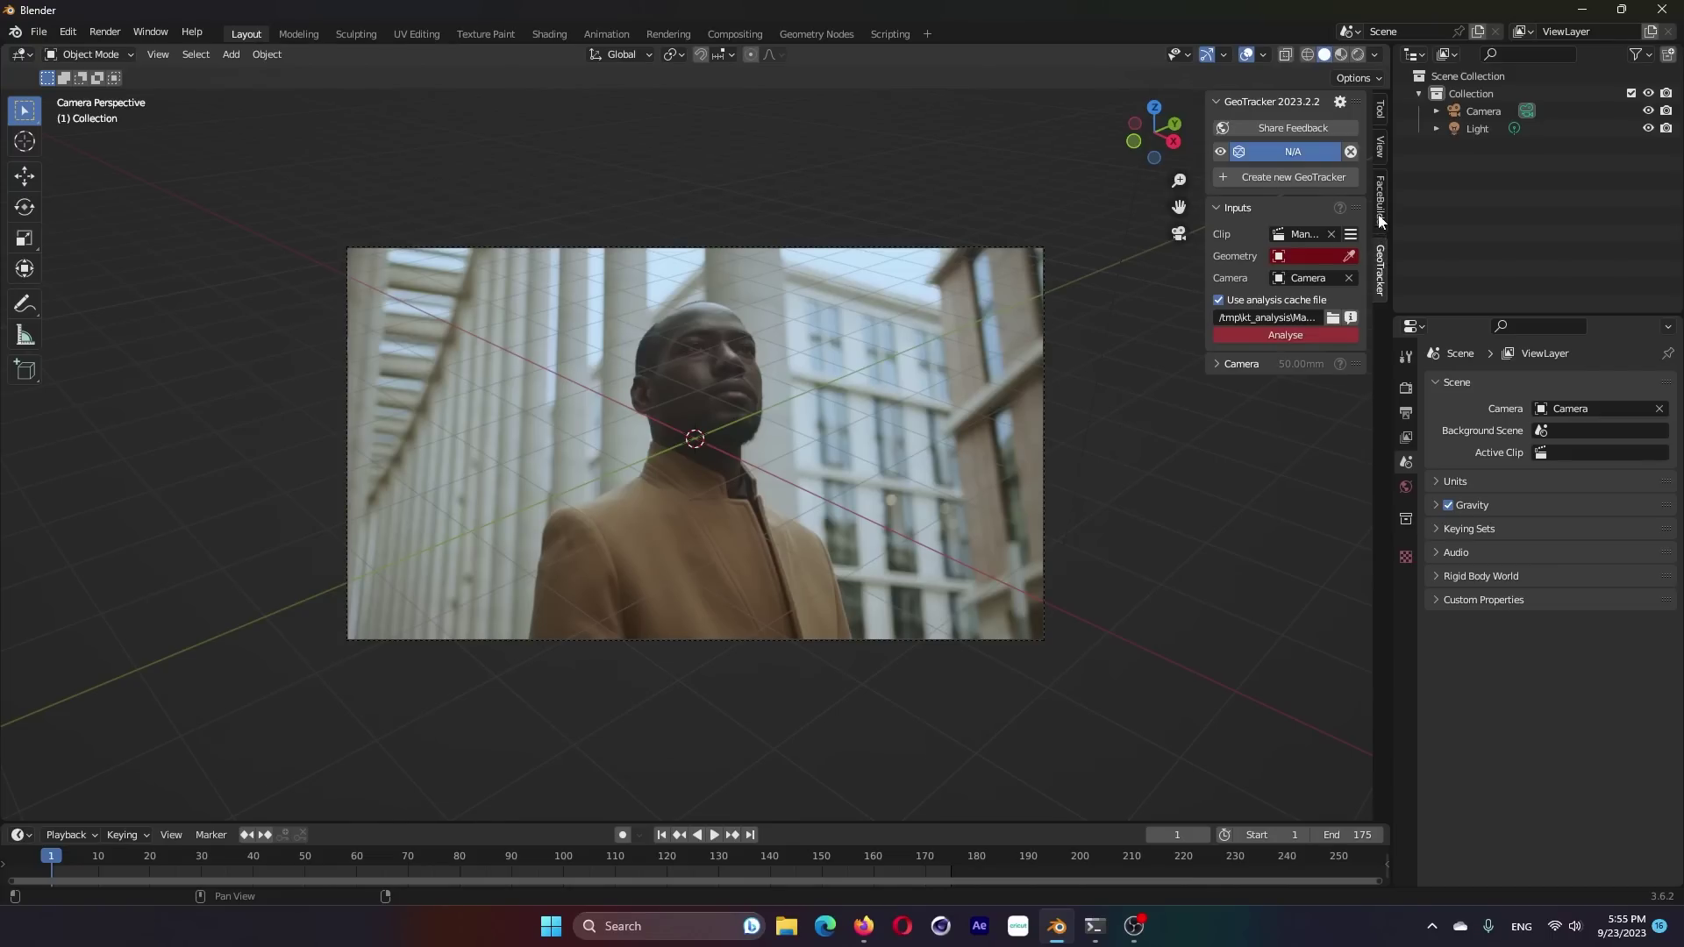
- Add an FBHead FaceBuilder head, take clip snapshots while scrubbing, and return to frame 94
{"action": "left_click", "coordinate": [1380, 220]}
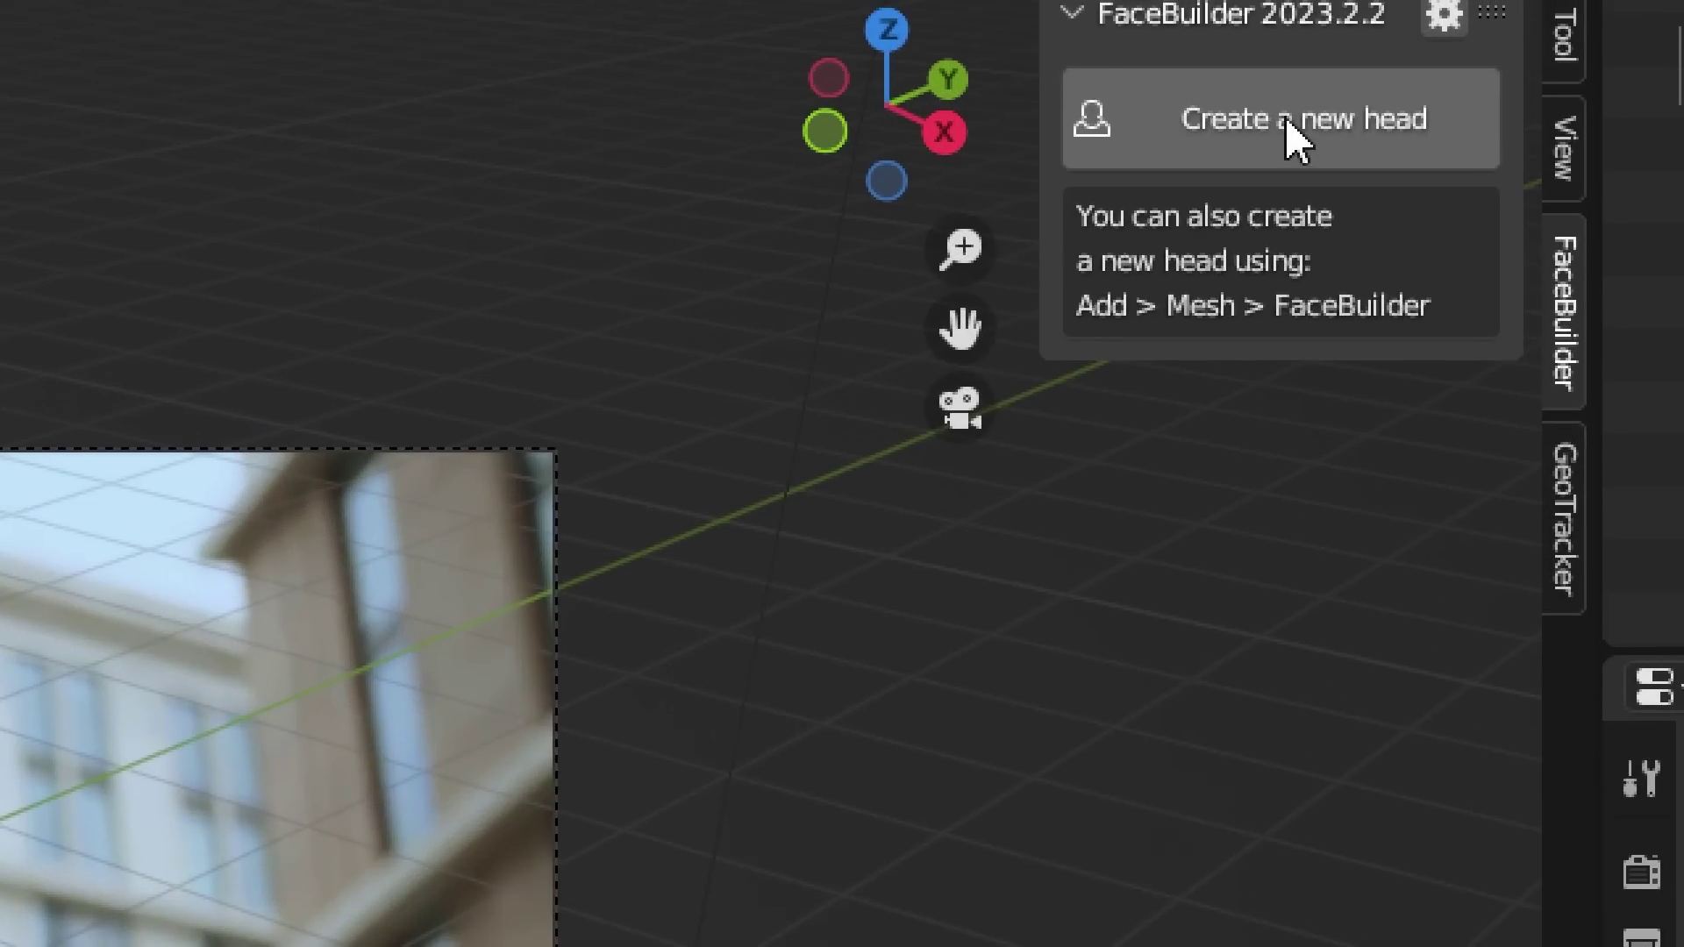
{"action": "left_click", "coordinate": [1287, 124]}
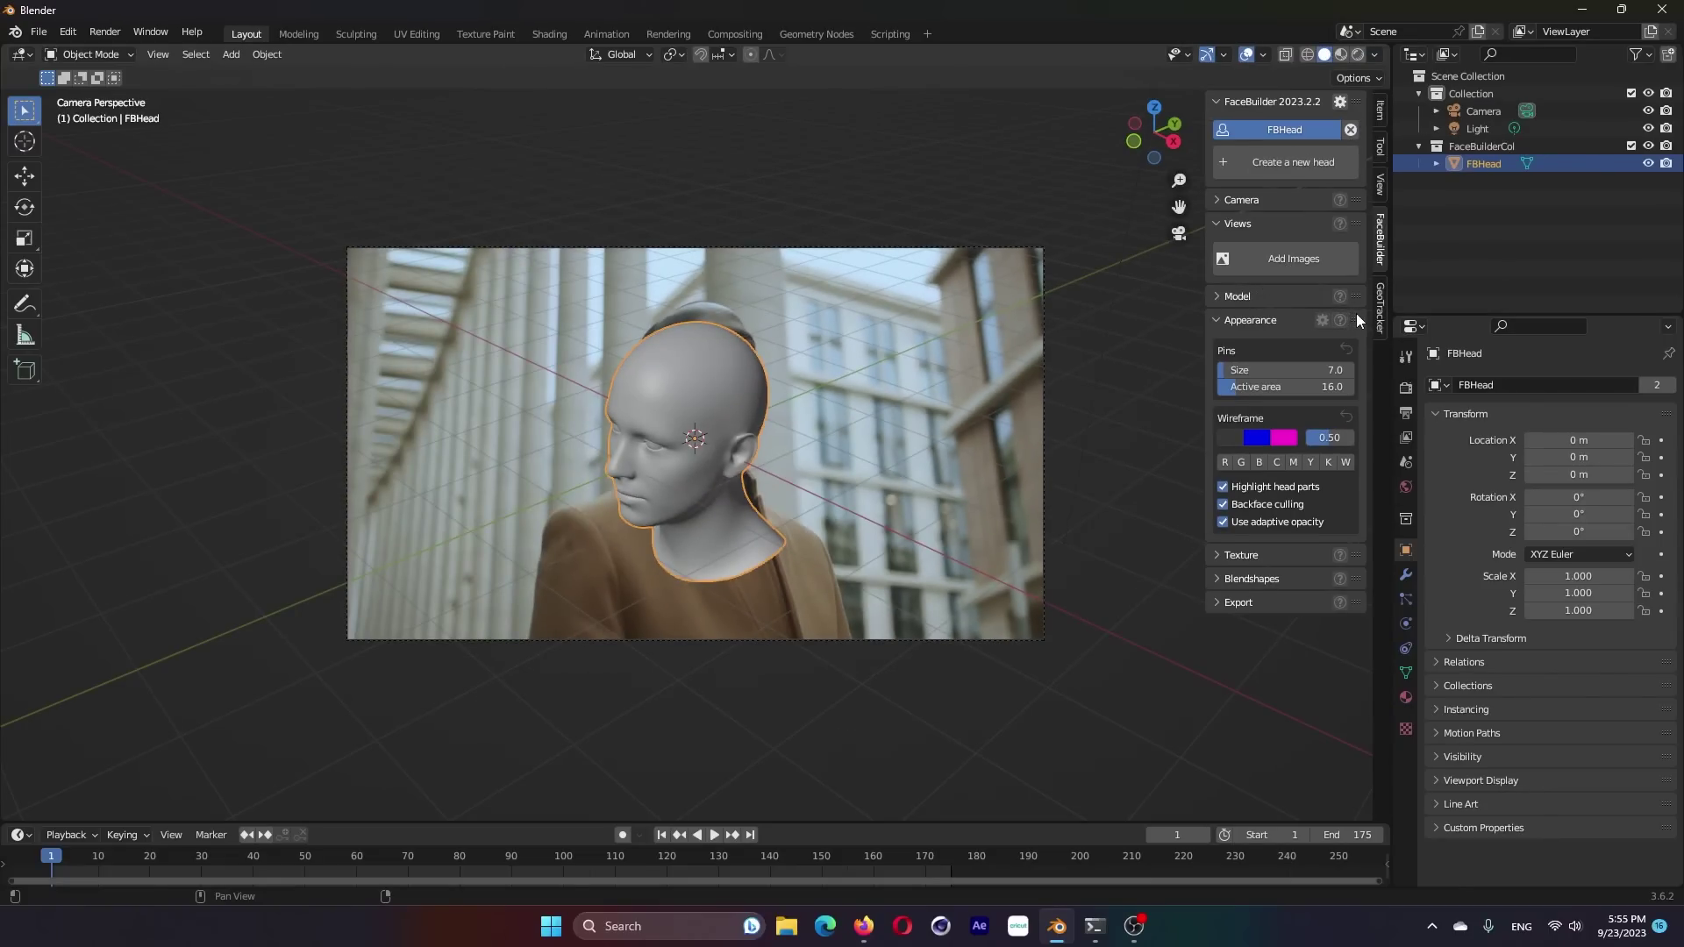
{"action": "left_click", "coordinate": [1378, 309]}
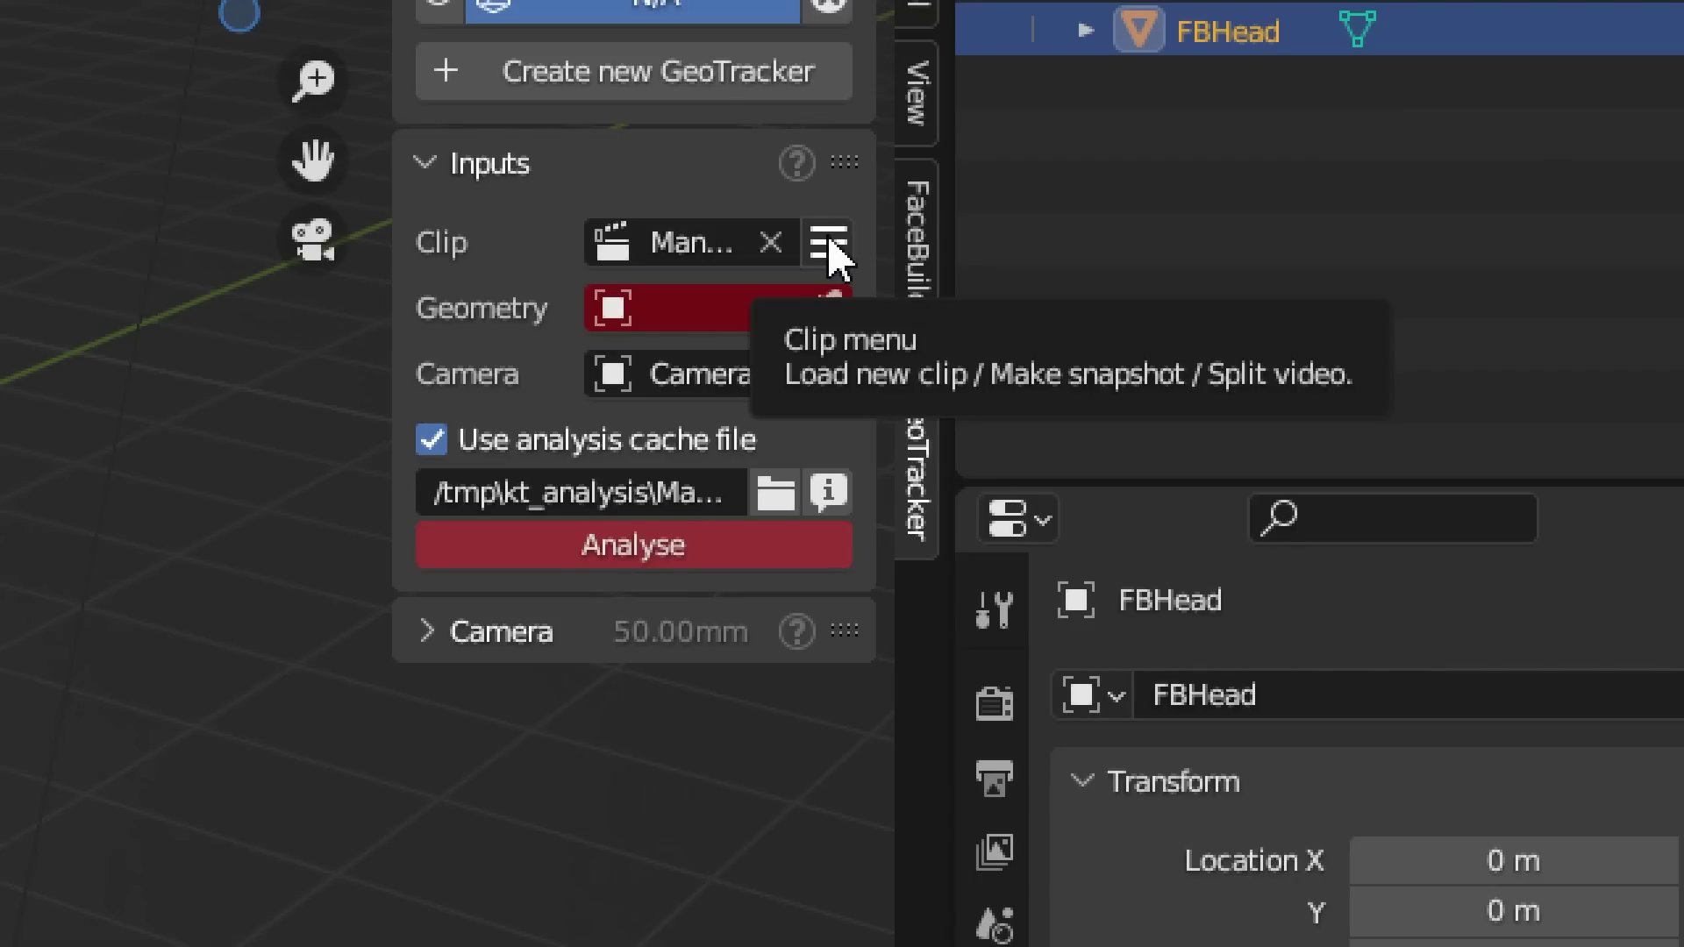
{"action": "left_click", "coordinate": [828, 246]}
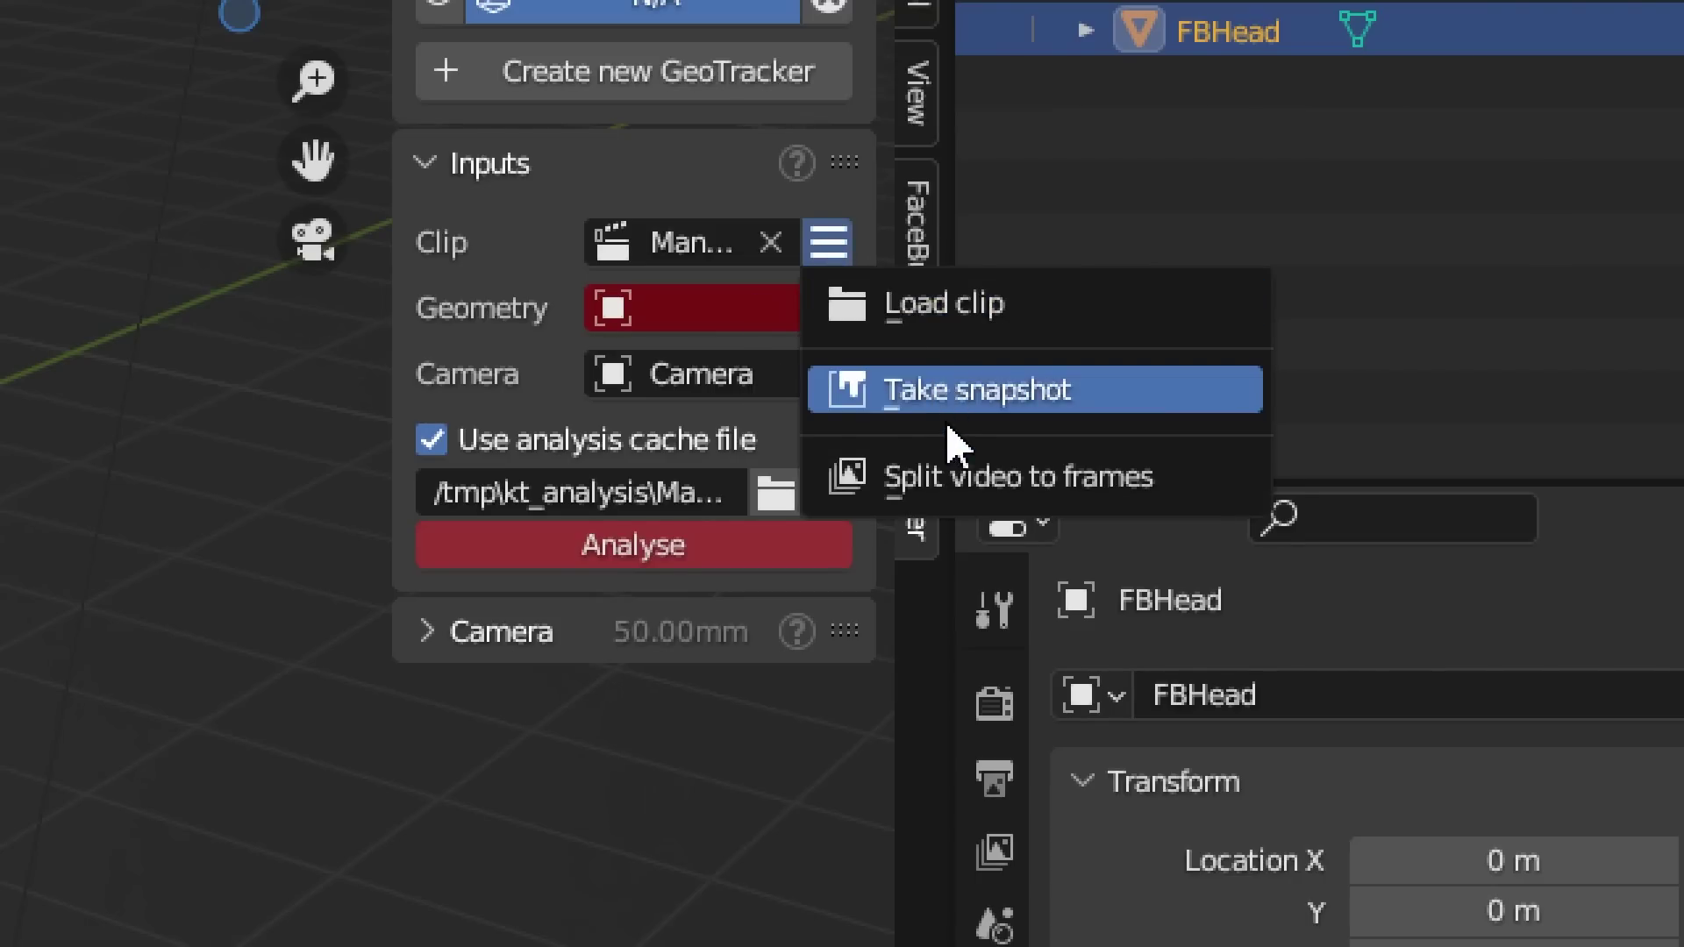
{"action": "left_click", "coordinate": [959, 399]}
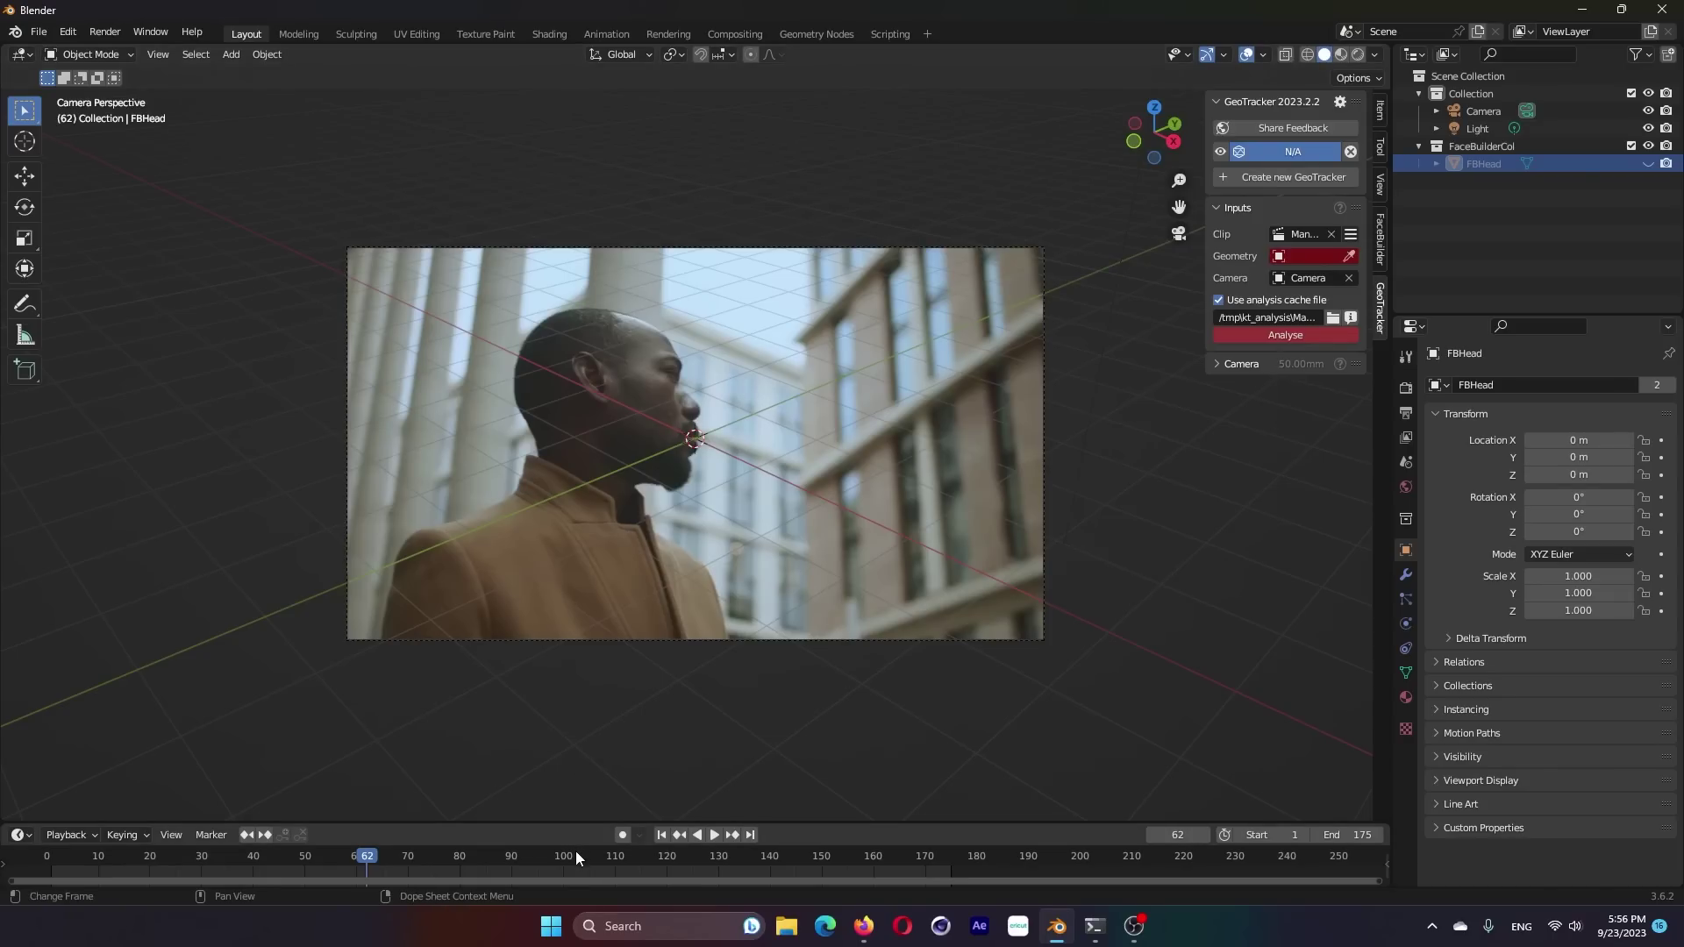
{"action": "left_click_drag", "start_coordinate": [575, 855], "coordinate": [902, 881]}
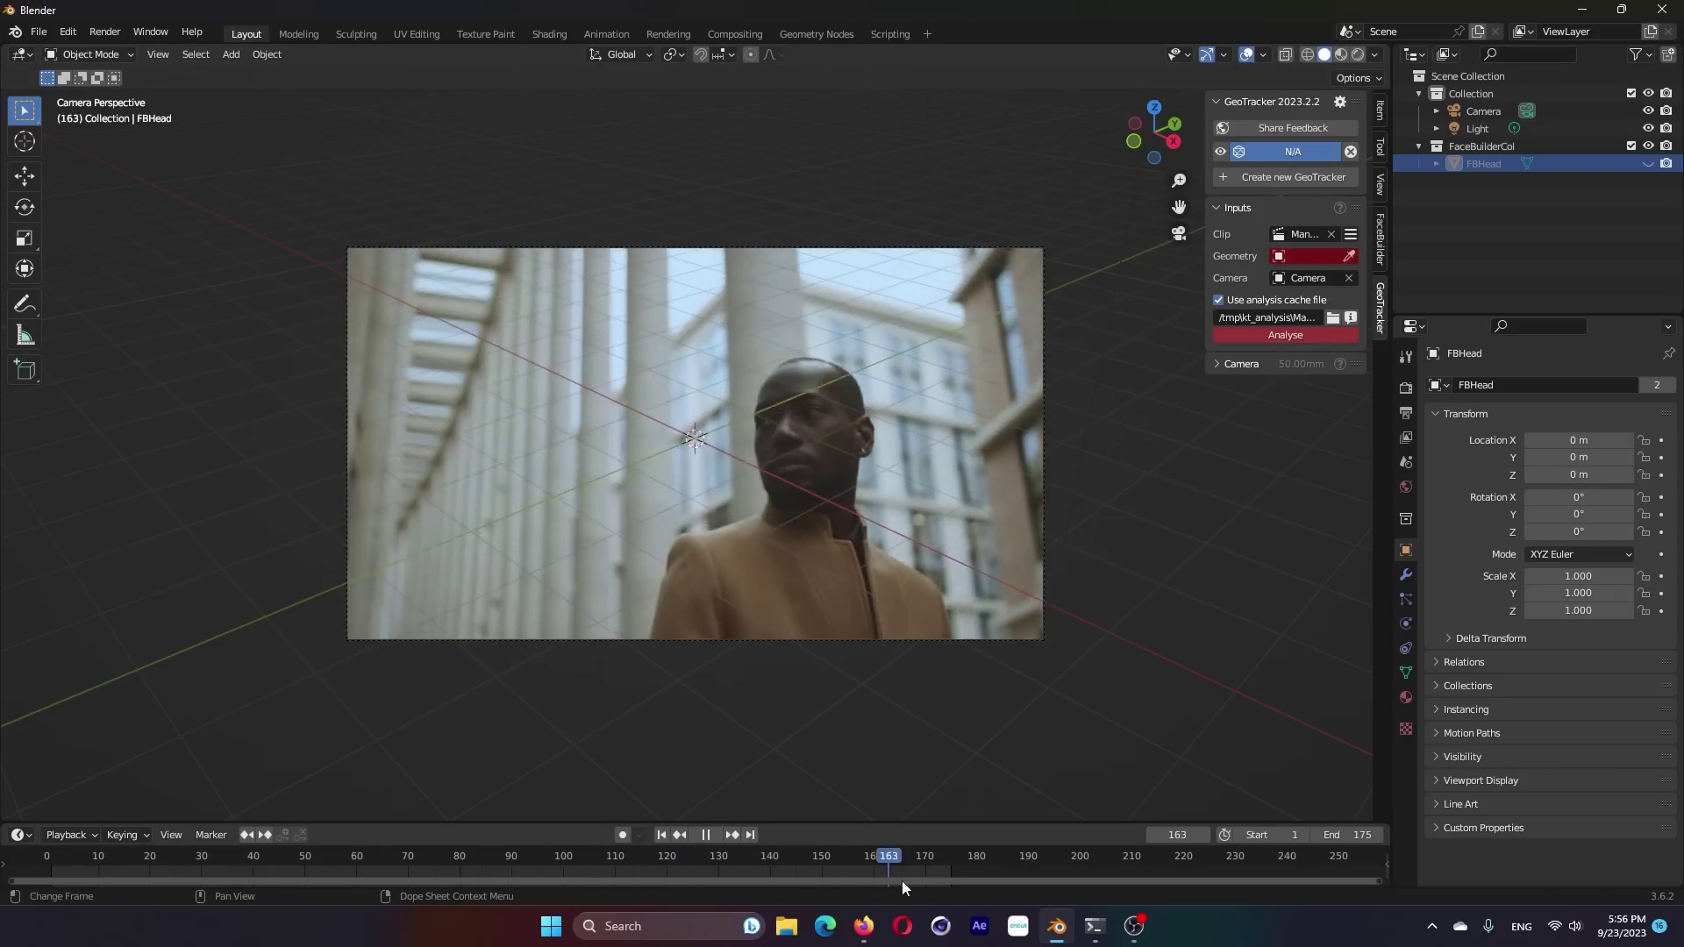
{"action": "left_click_drag", "start_coordinate": [902, 881], "coordinate": [534, 863]}
{"action": "left_click", "coordinate": [1648, 163]}
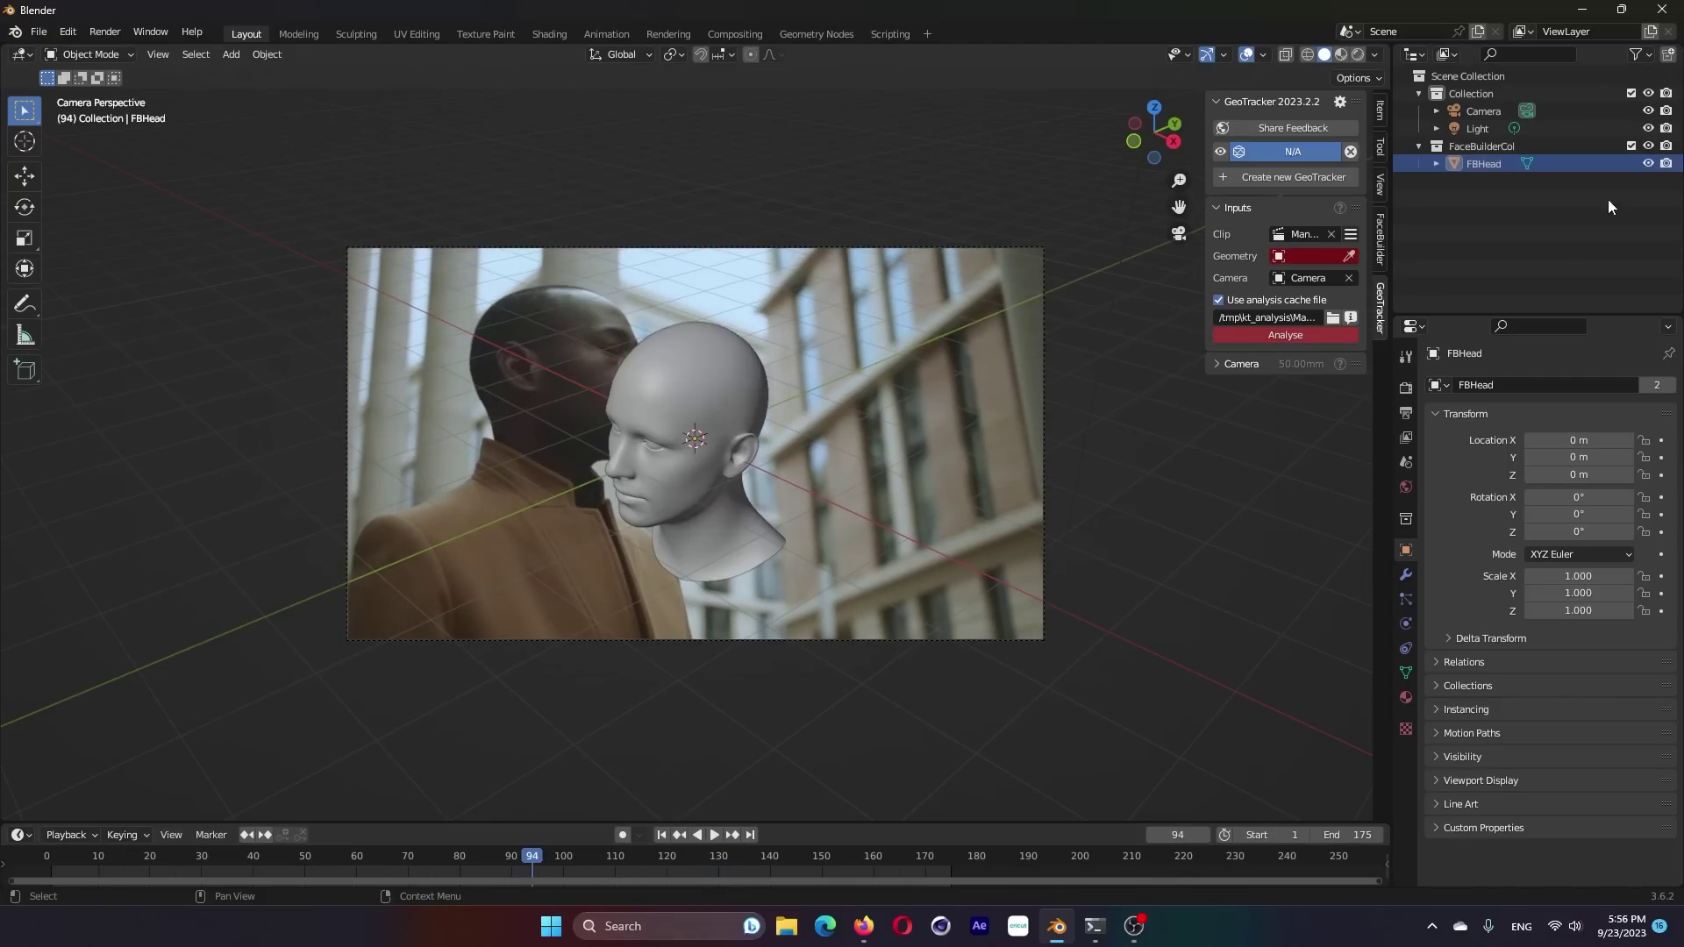
{"action": "left_click", "coordinate": [1386, 252]}
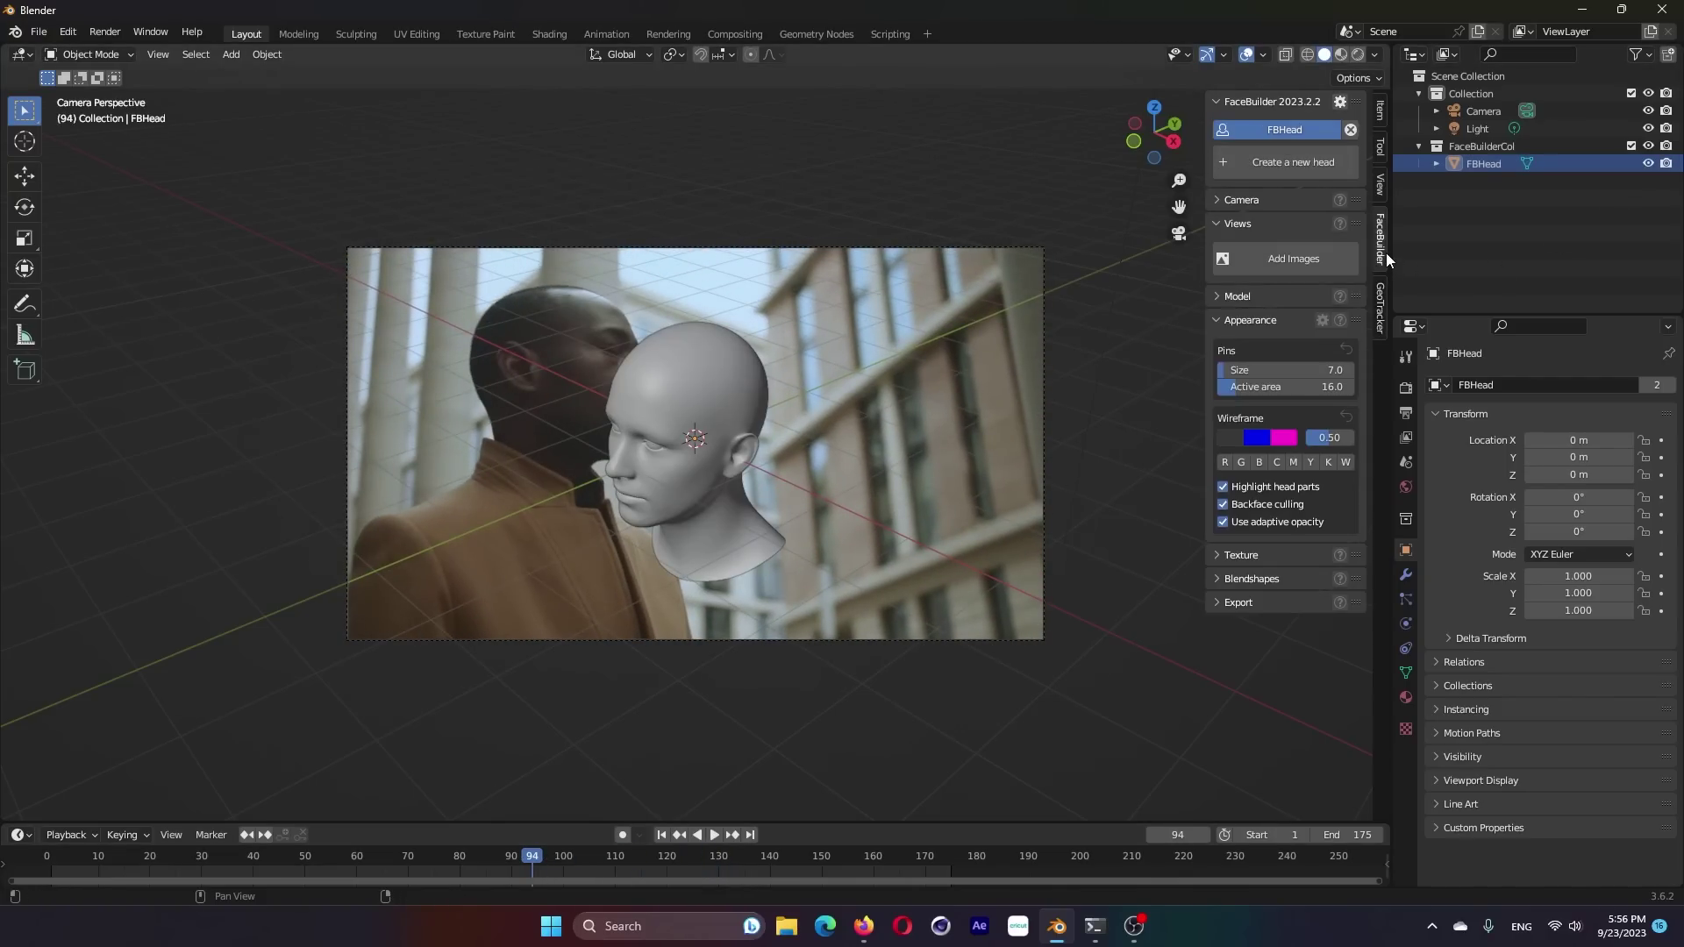
- Load all eleven snapshots (0001.jpg–0169.jpg) as FaceBuilder views, then orbit to see the head from the side
{"action": "left_click", "coordinate": [1301, 256]}
{"action": "scroll", "coordinate": [744, 419], "scroll_direction": "down", "scroll_amount": 1}
{"action": "scroll", "coordinate": [744, 419], "scroll_direction": "down", "scroll_amount": 2}
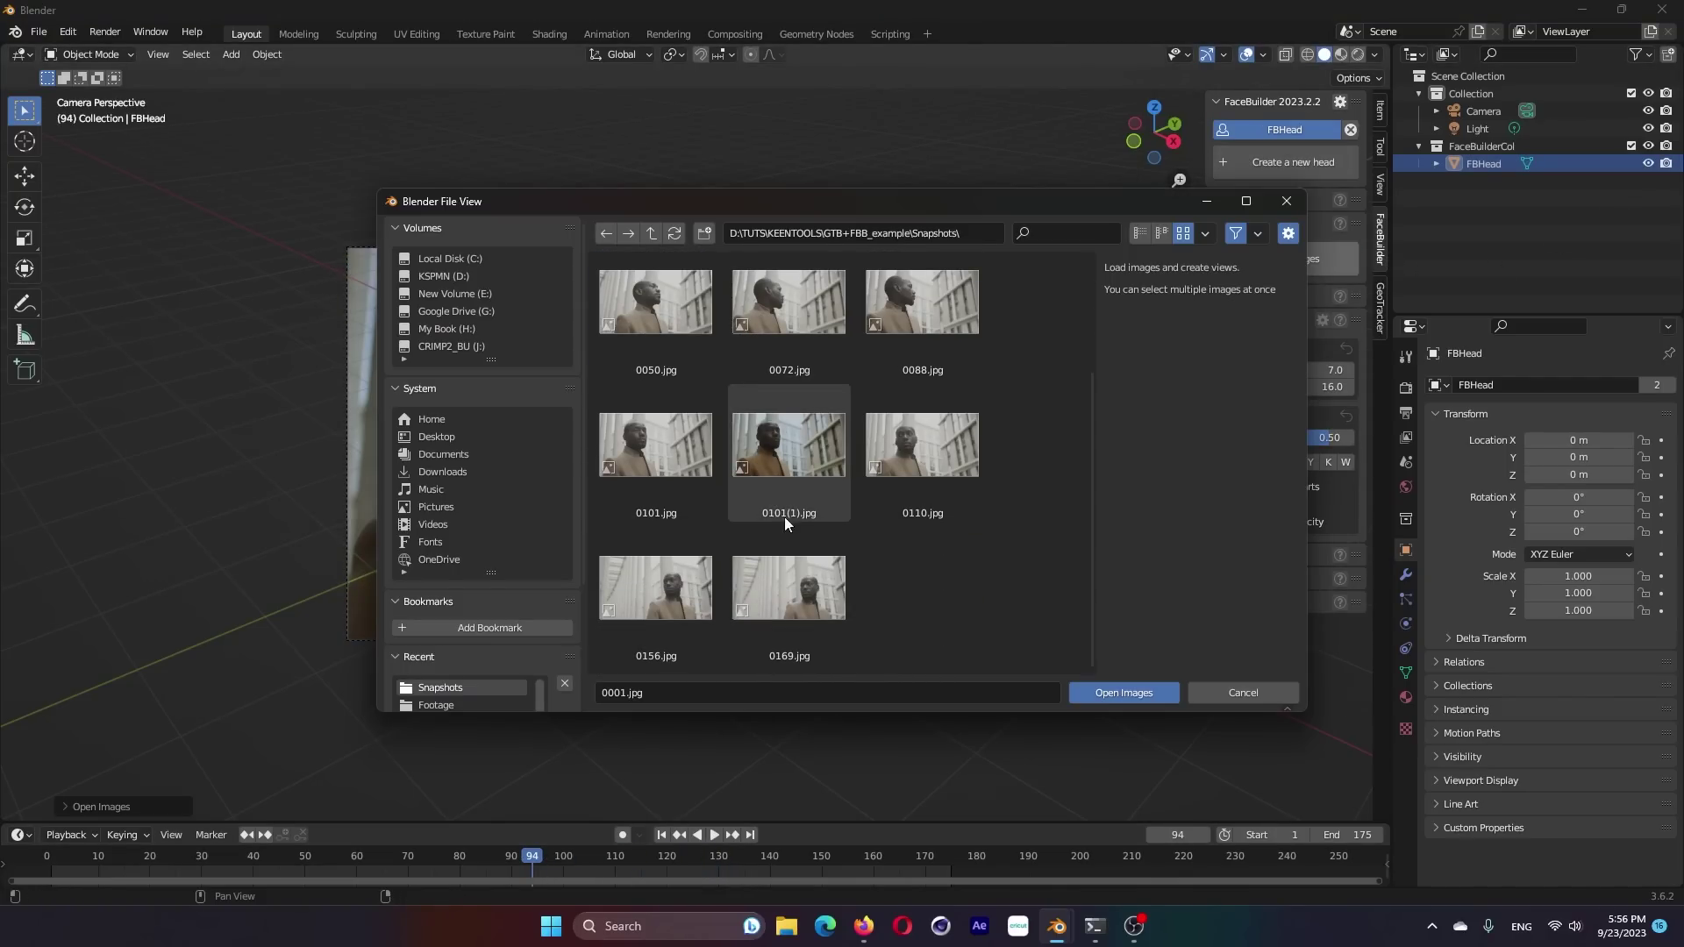
{"action": "scroll", "coordinate": [784, 517], "scroll_direction": "up", "scroll_amount": 2}
{"action": "key", "text": "a"}
{"action": "left_click", "coordinate": [1139, 698]}
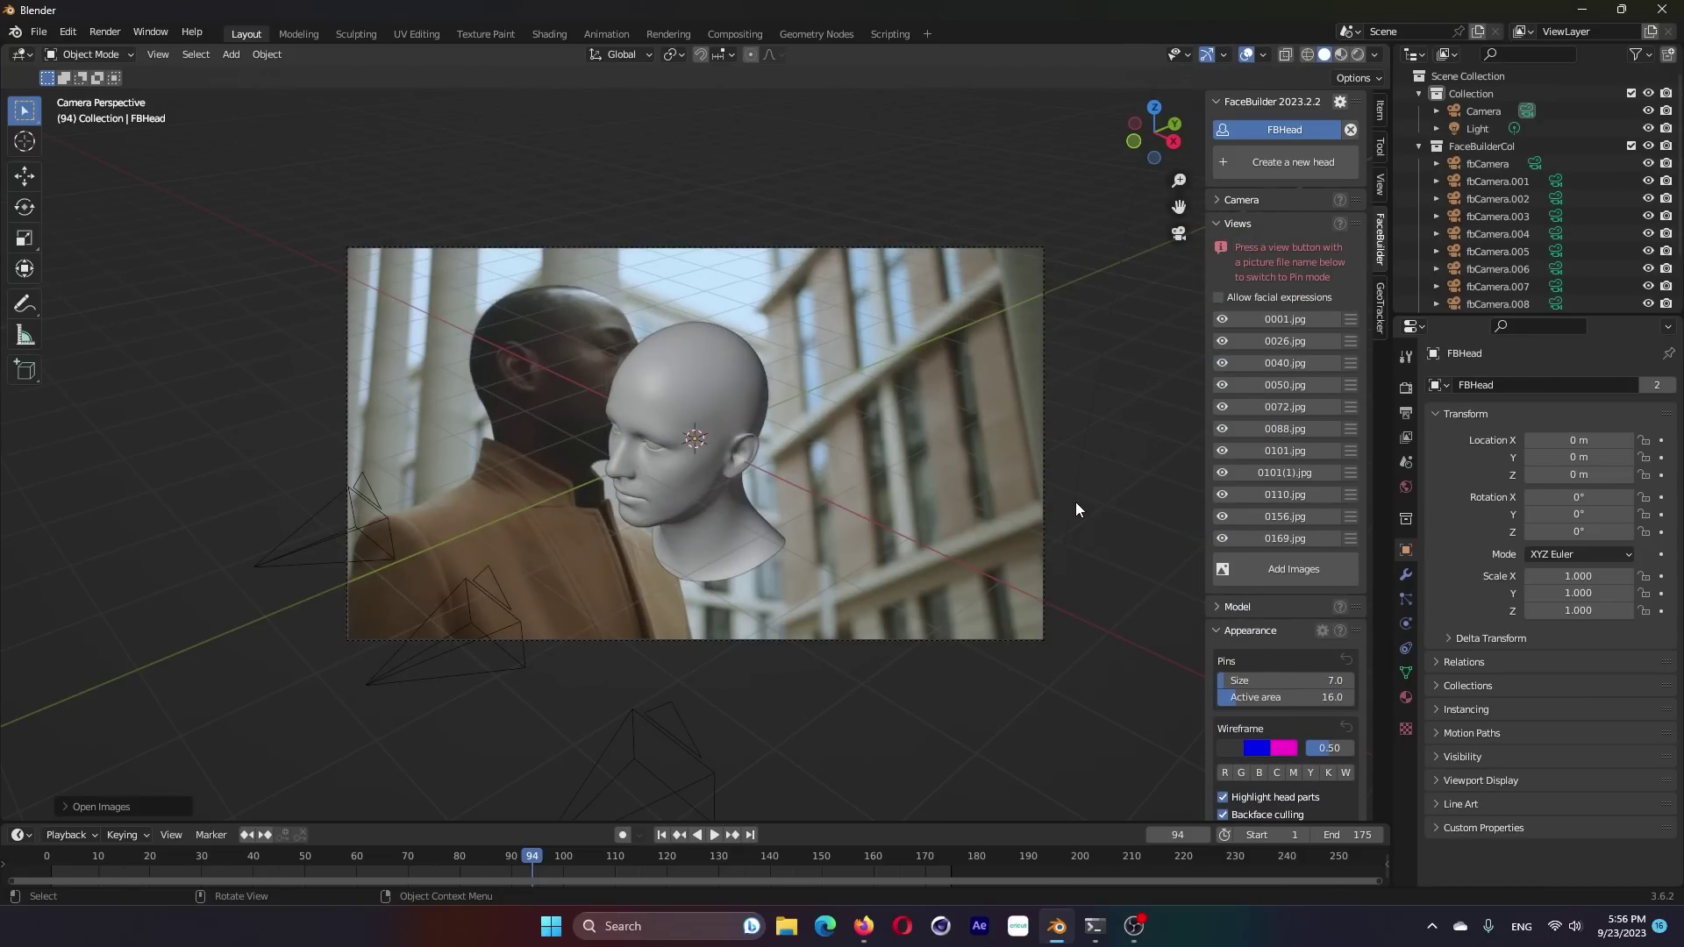
{"action": "scroll", "coordinate": [954, 481], "scroll_direction": "down", "scroll_amount": 3}
{"action": "scroll", "coordinate": [698, 455], "scroll_direction": "down", "scroll_amount": 3}
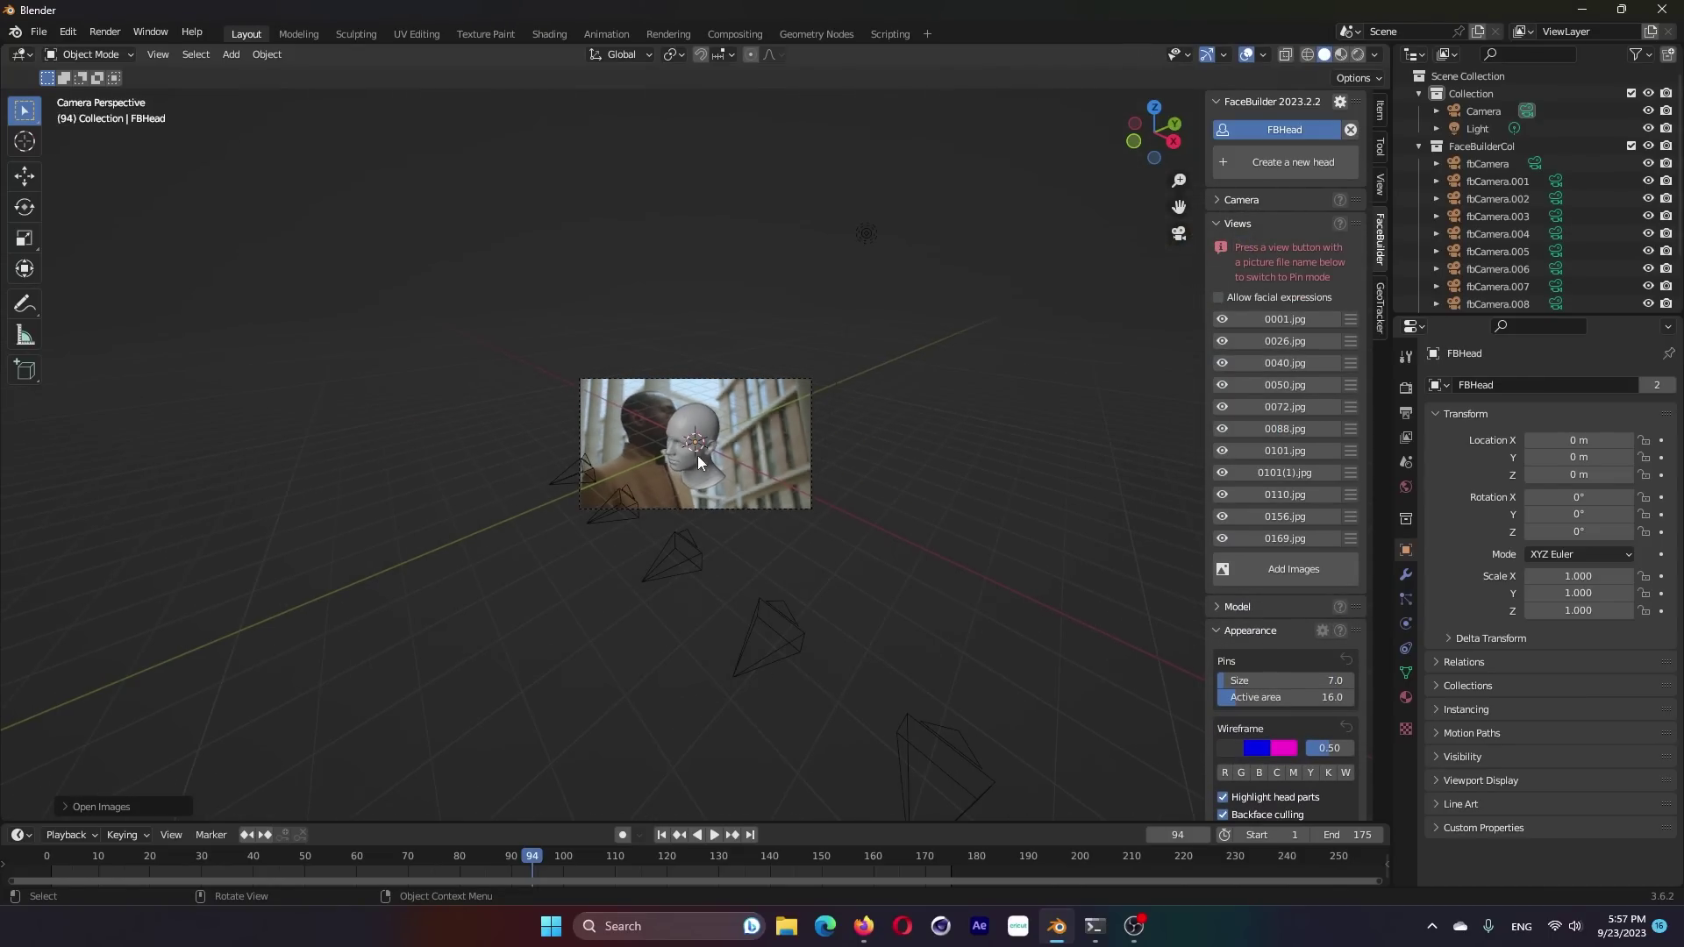
{"action": "mouse_move", "coordinate": [697, 455]}
{"action": "middle_mouse_down"}
{"action": "mouse_move", "coordinate": [771, 454]}
{"action": "mouse_move", "coordinate": [736, 438]}
{"action": "mouse_move", "coordinate": [628, 445]}
{"action": "mouse_move", "coordinate": [640, 412]}
{"action": "mouse_move", "coordinate": [737, 415]}
{"action": "middle_mouse_up"}
- Auto-align the head to the face in 0001.jpg and switch off the NeckLower part
{"action": "left_click", "coordinate": [1298, 314]}
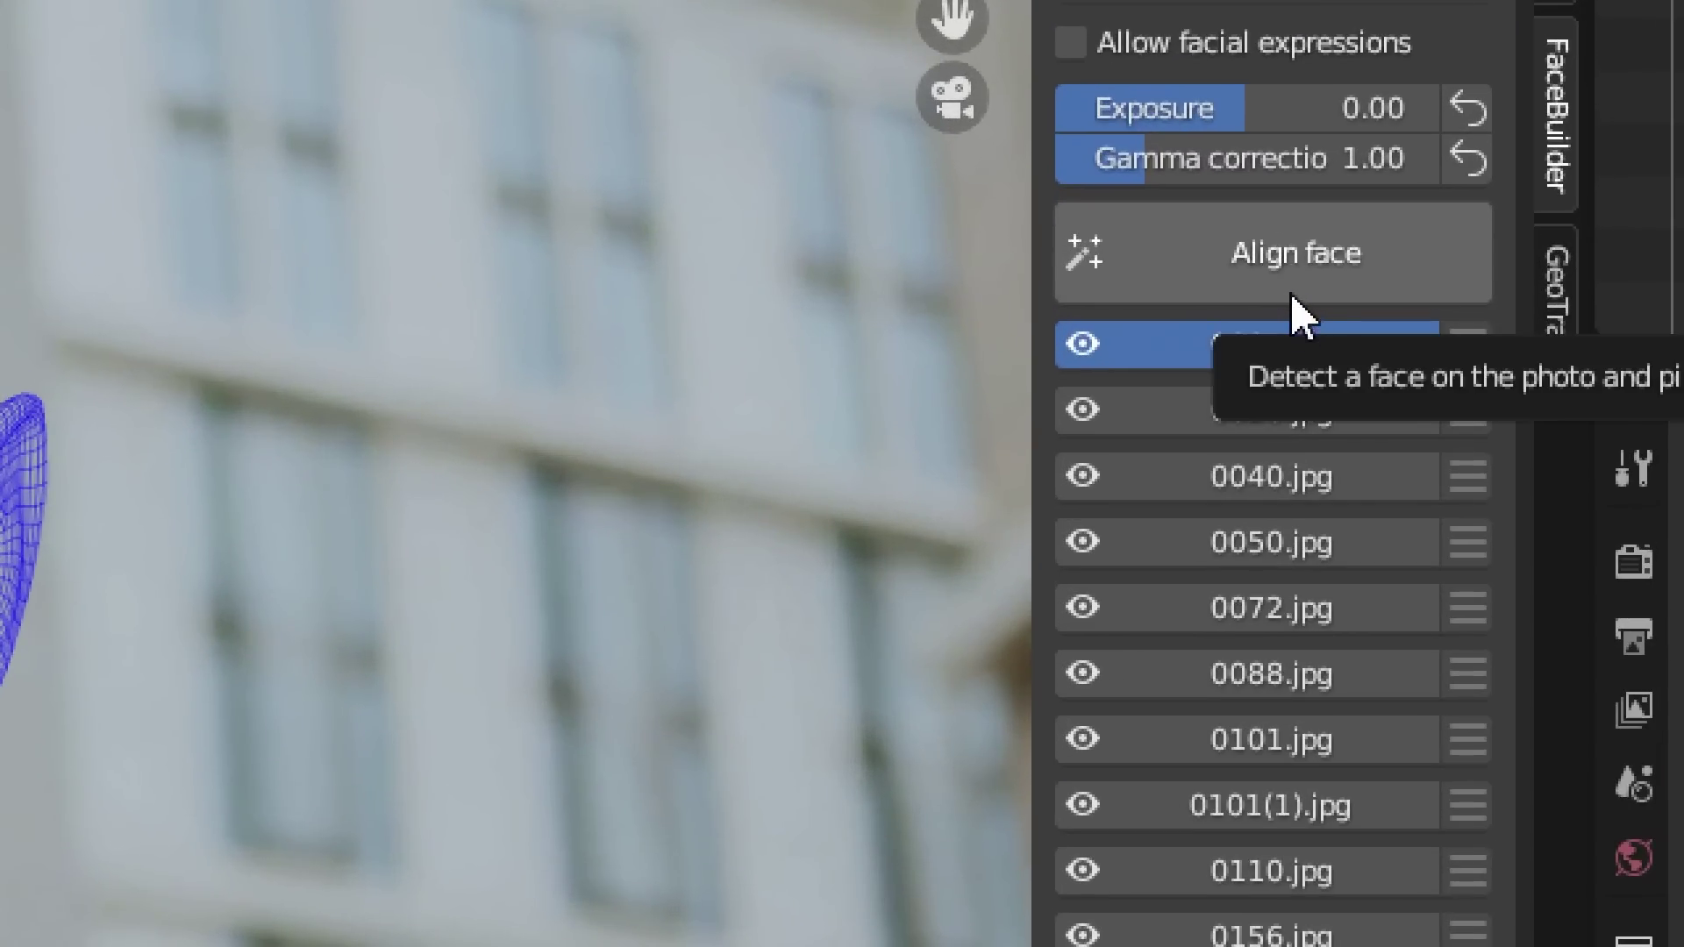
{"action": "left_click", "coordinate": [1308, 267]}
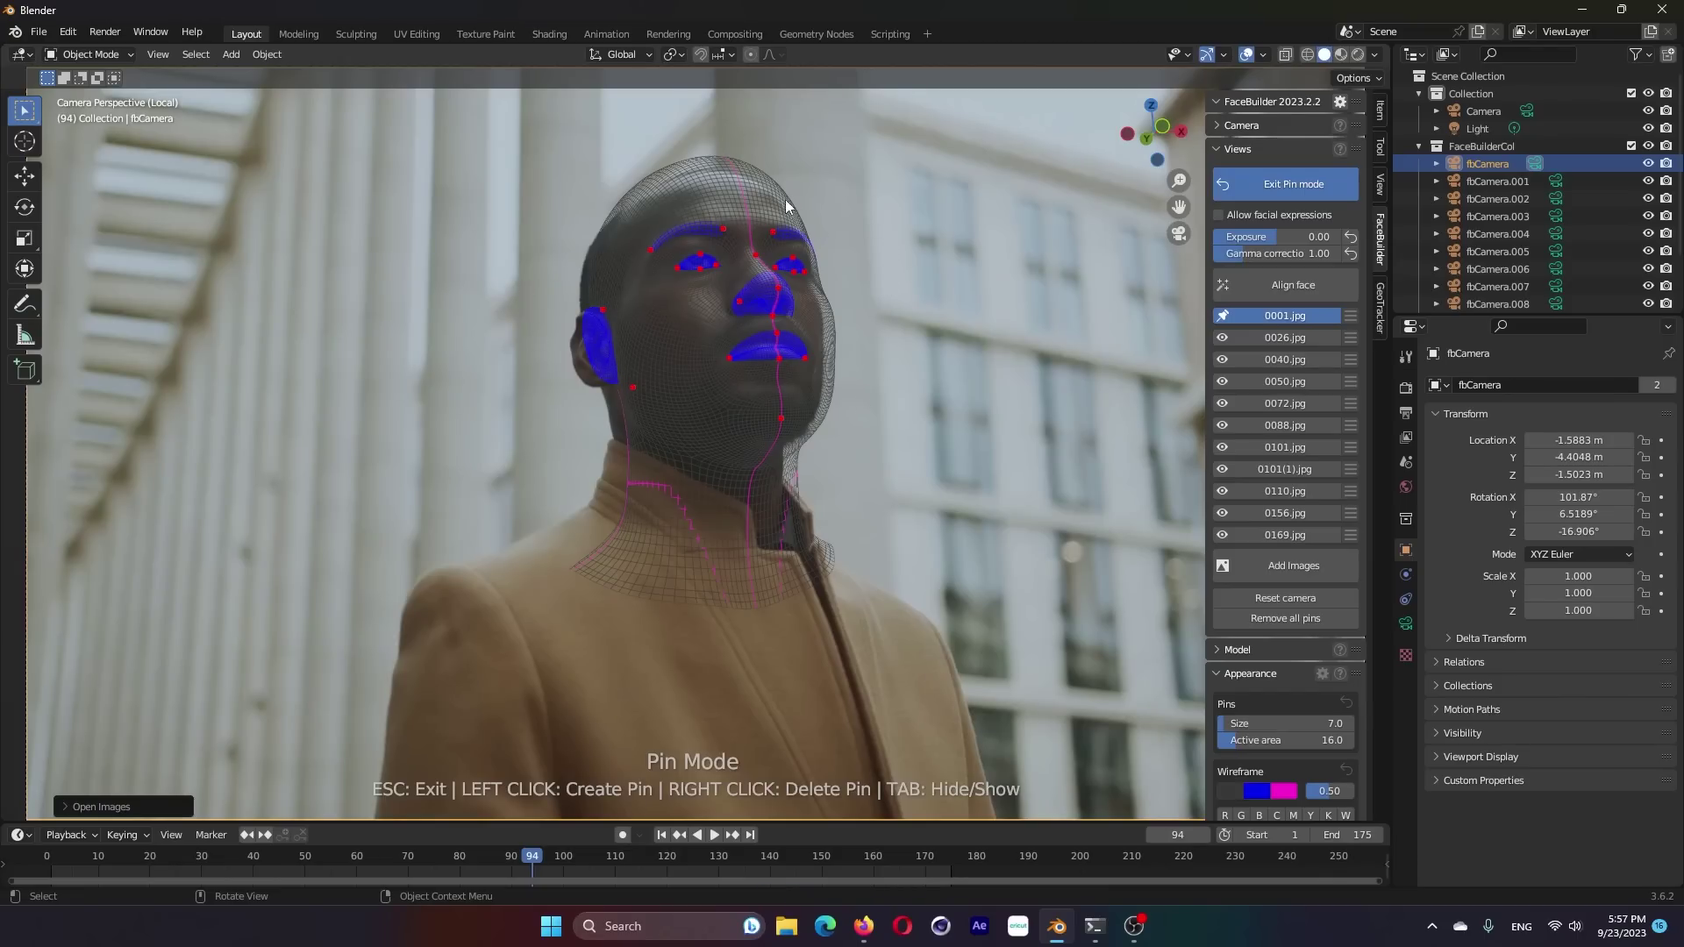
{"action": "left_click", "coordinate": [1218, 654]}
{"action": "scroll", "coordinate": [1224, 653], "scroll_direction": "down", "scroll_amount": 4}
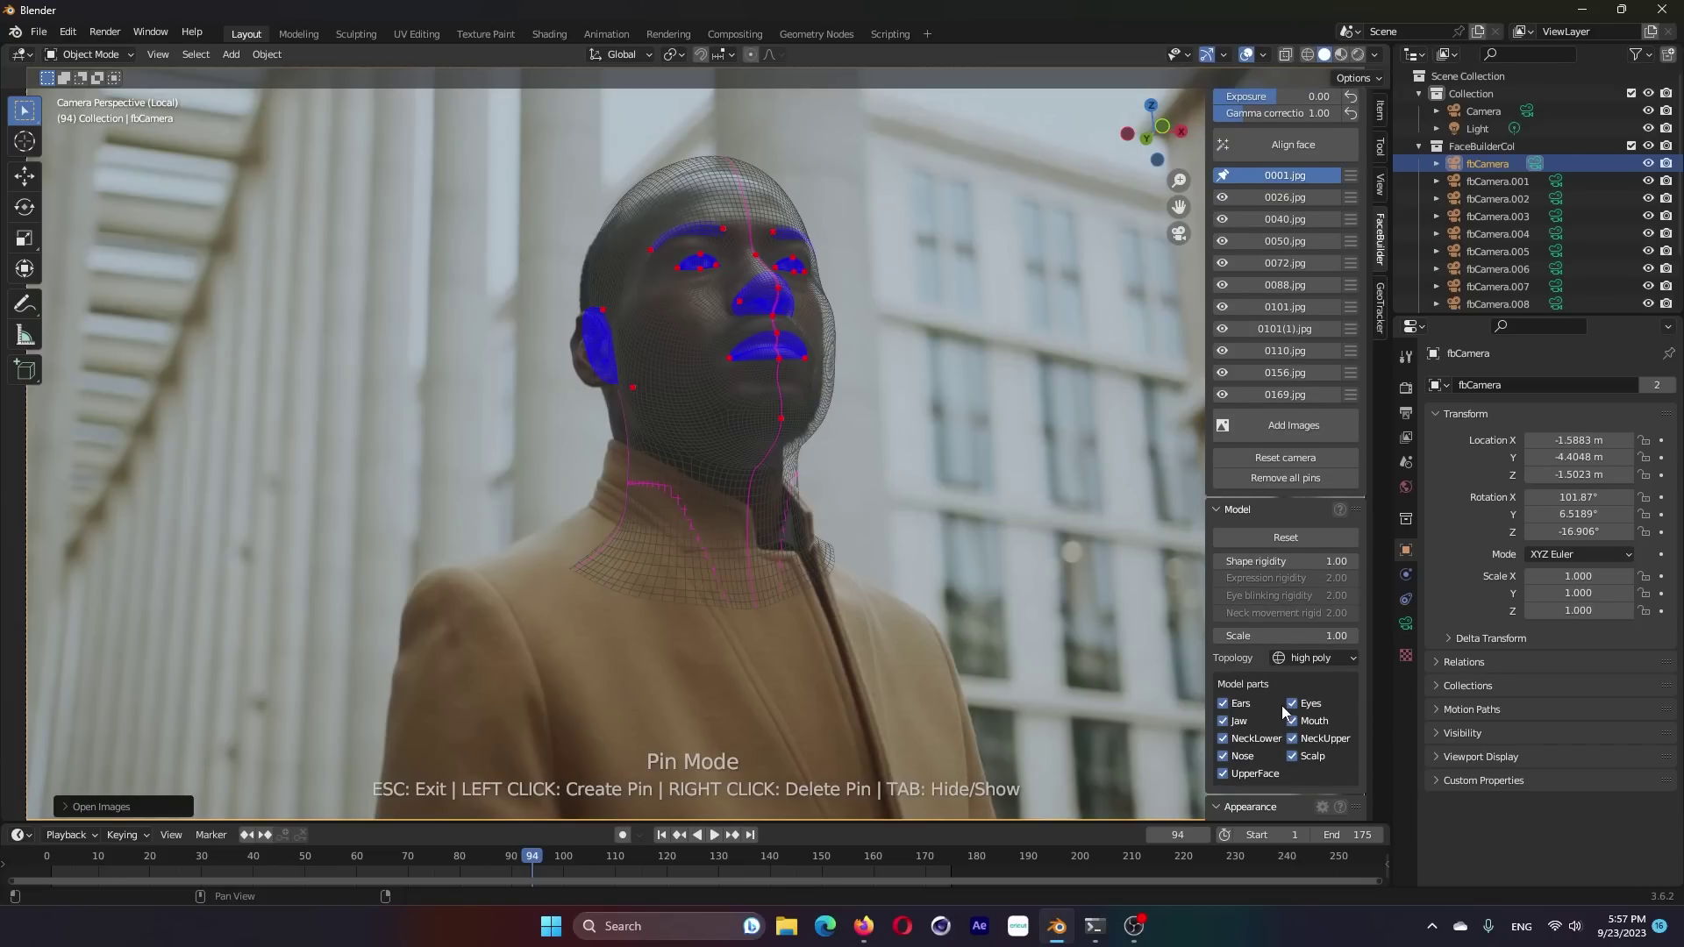
{"action": "left_click", "coordinate": [1223, 738]}
{"action": "scroll", "coordinate": [802, 344], "scroll_direction": "up", "scroll_amount": 2}
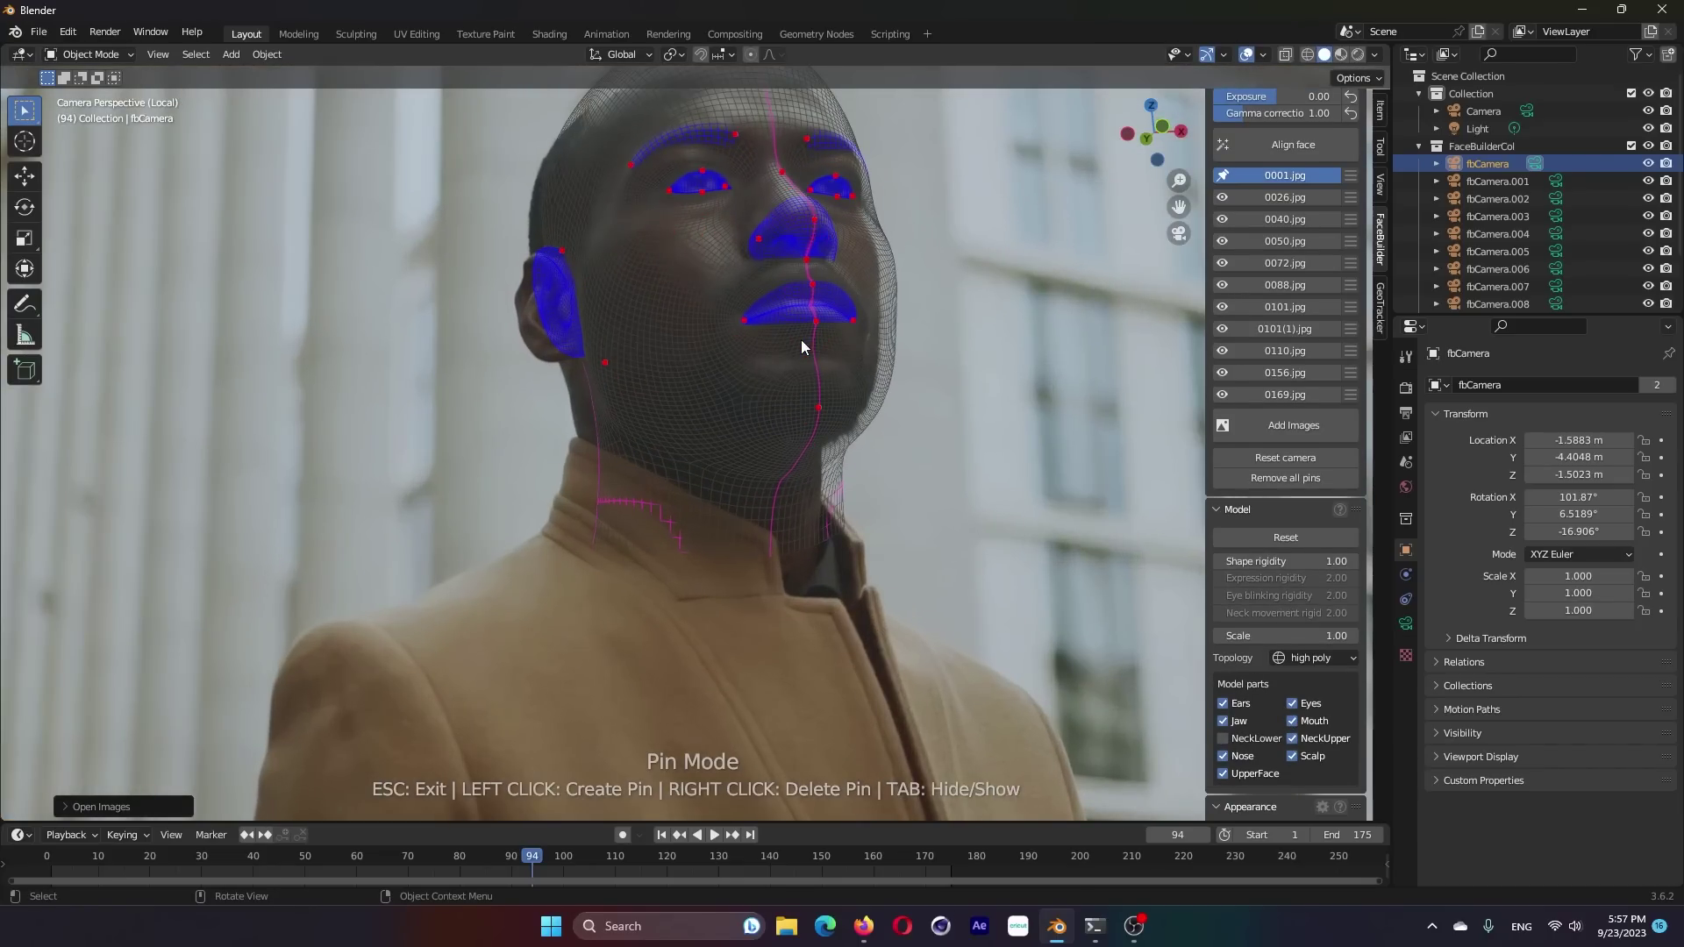
- Delete the faceless views 0026.jpg and 0040.jpg and auto-align the face in the remaining photos
{"action": "left_click", "coordinate": [1277, 197]}
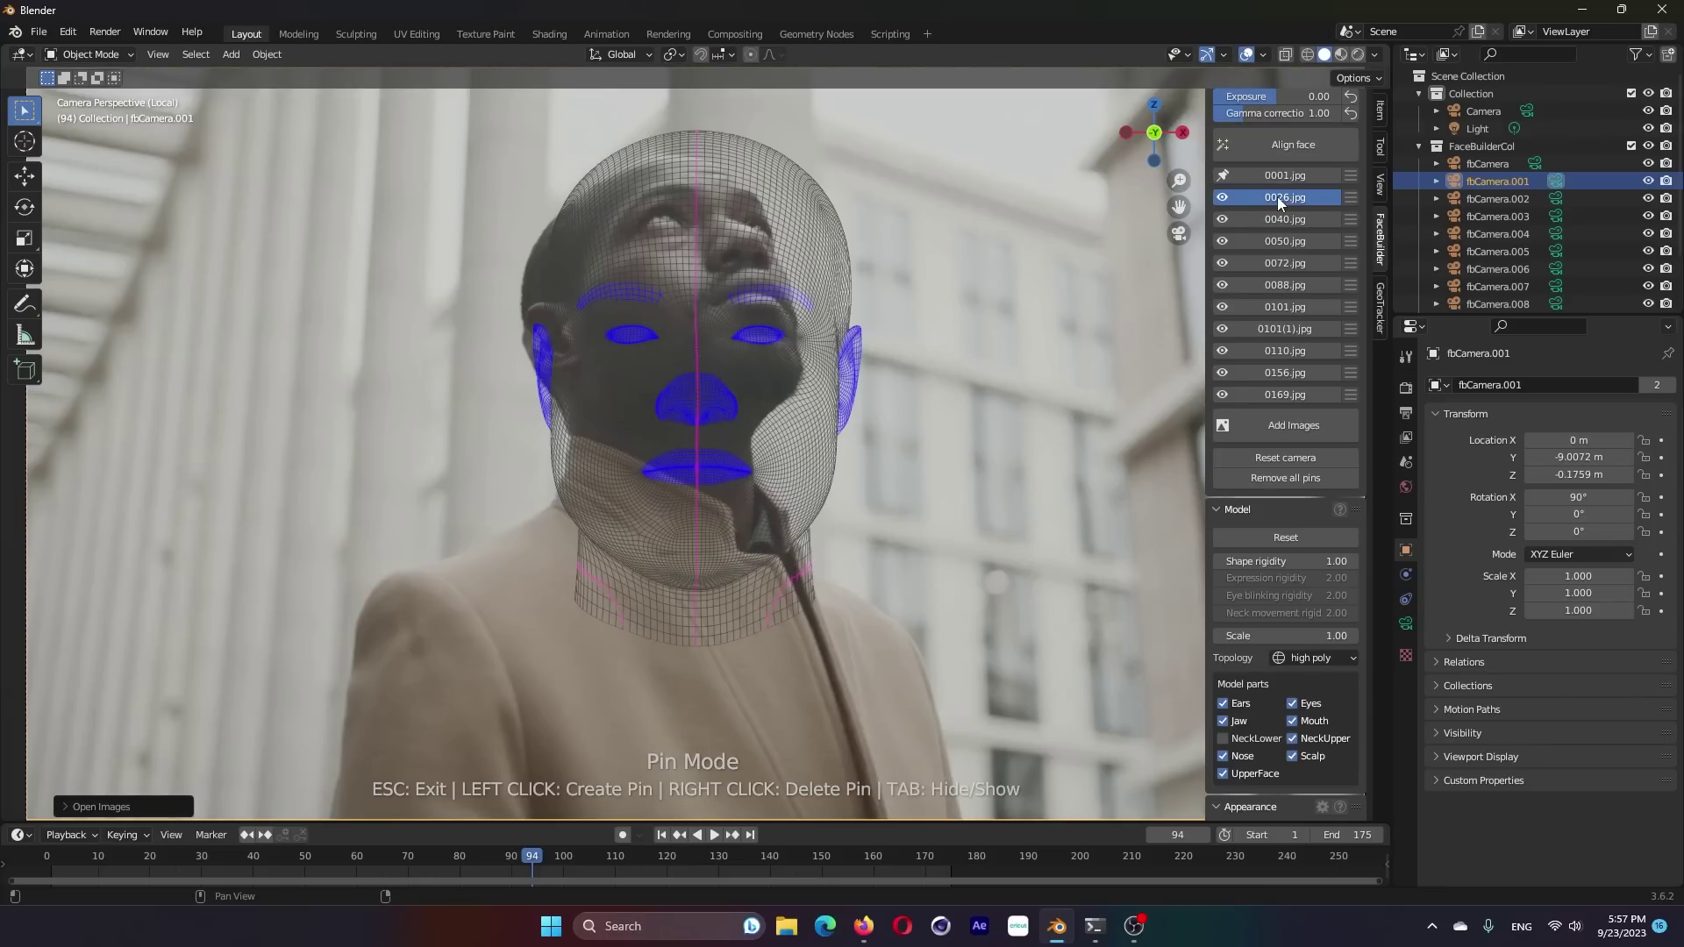
{"action": "left_click", "coordinate": [1288, 150]}
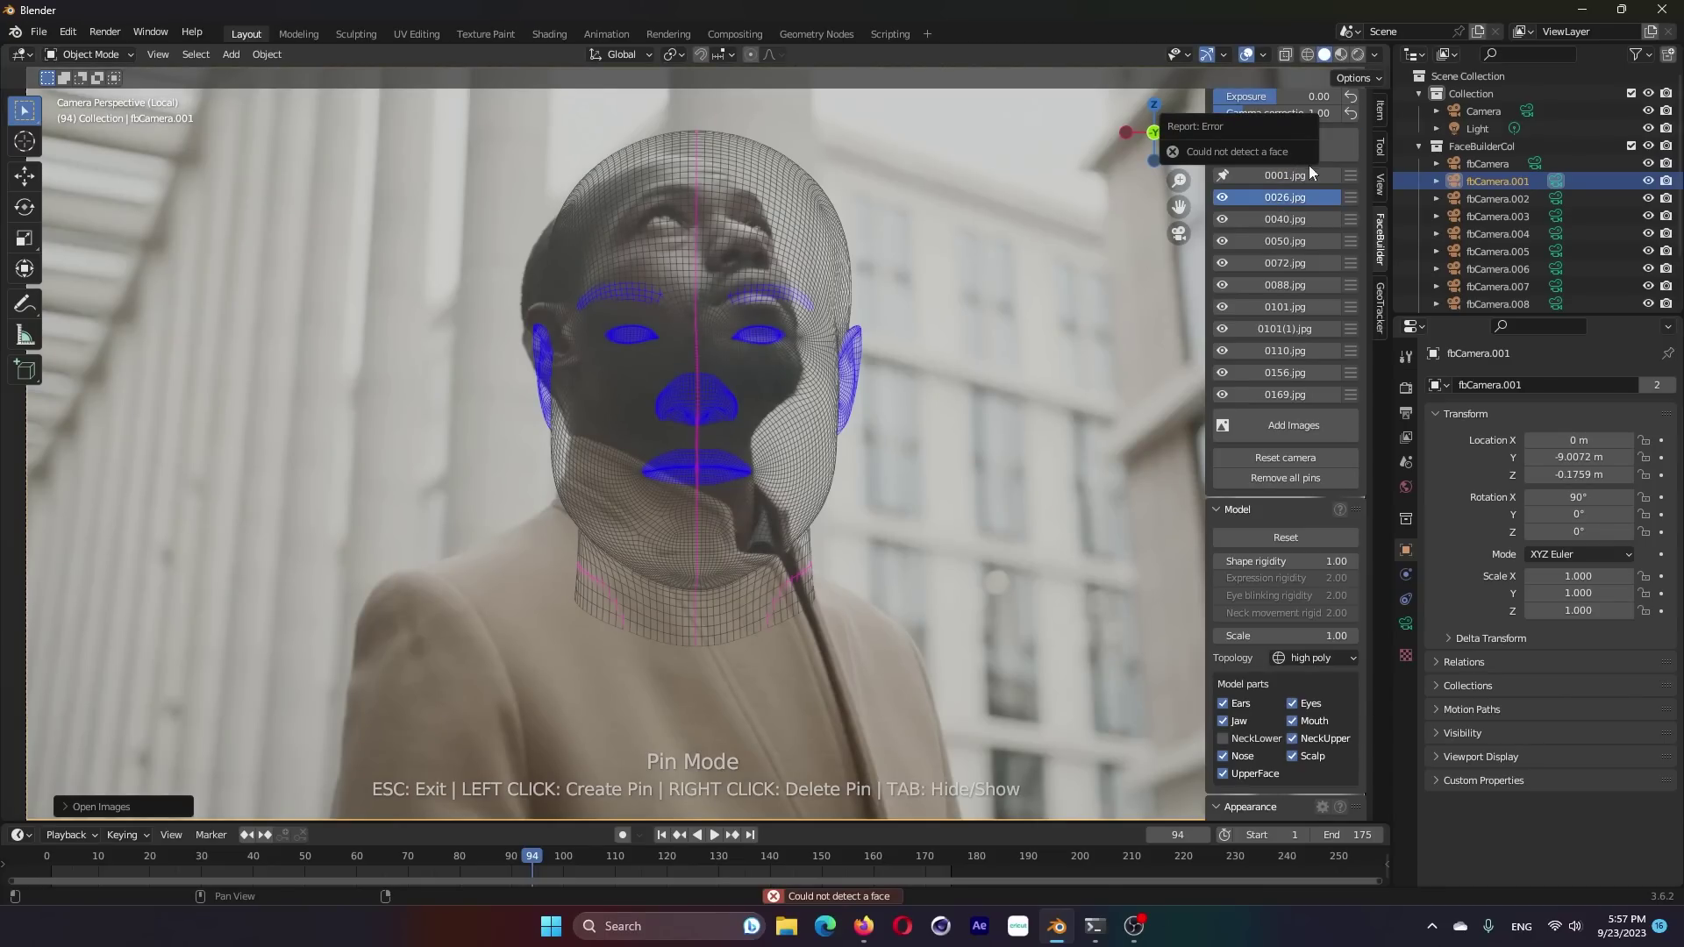
{"action": "left_click", "coordinate": [1351, 196]}
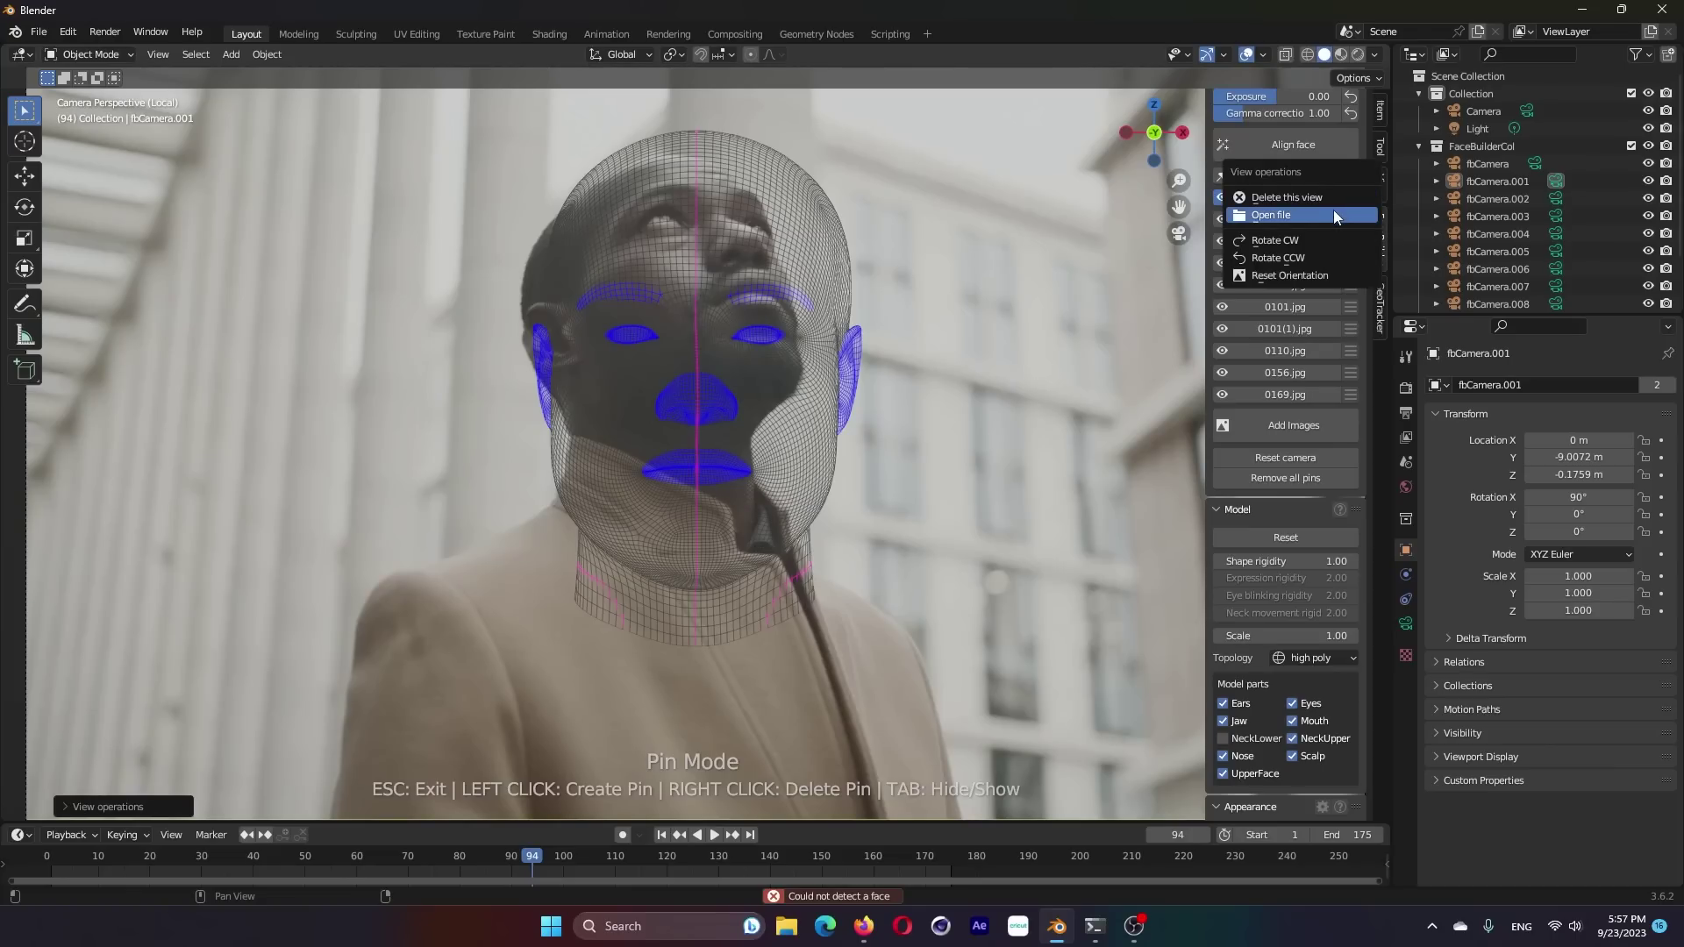
{"action": "left_click", "coordinate": [1342, 197]}
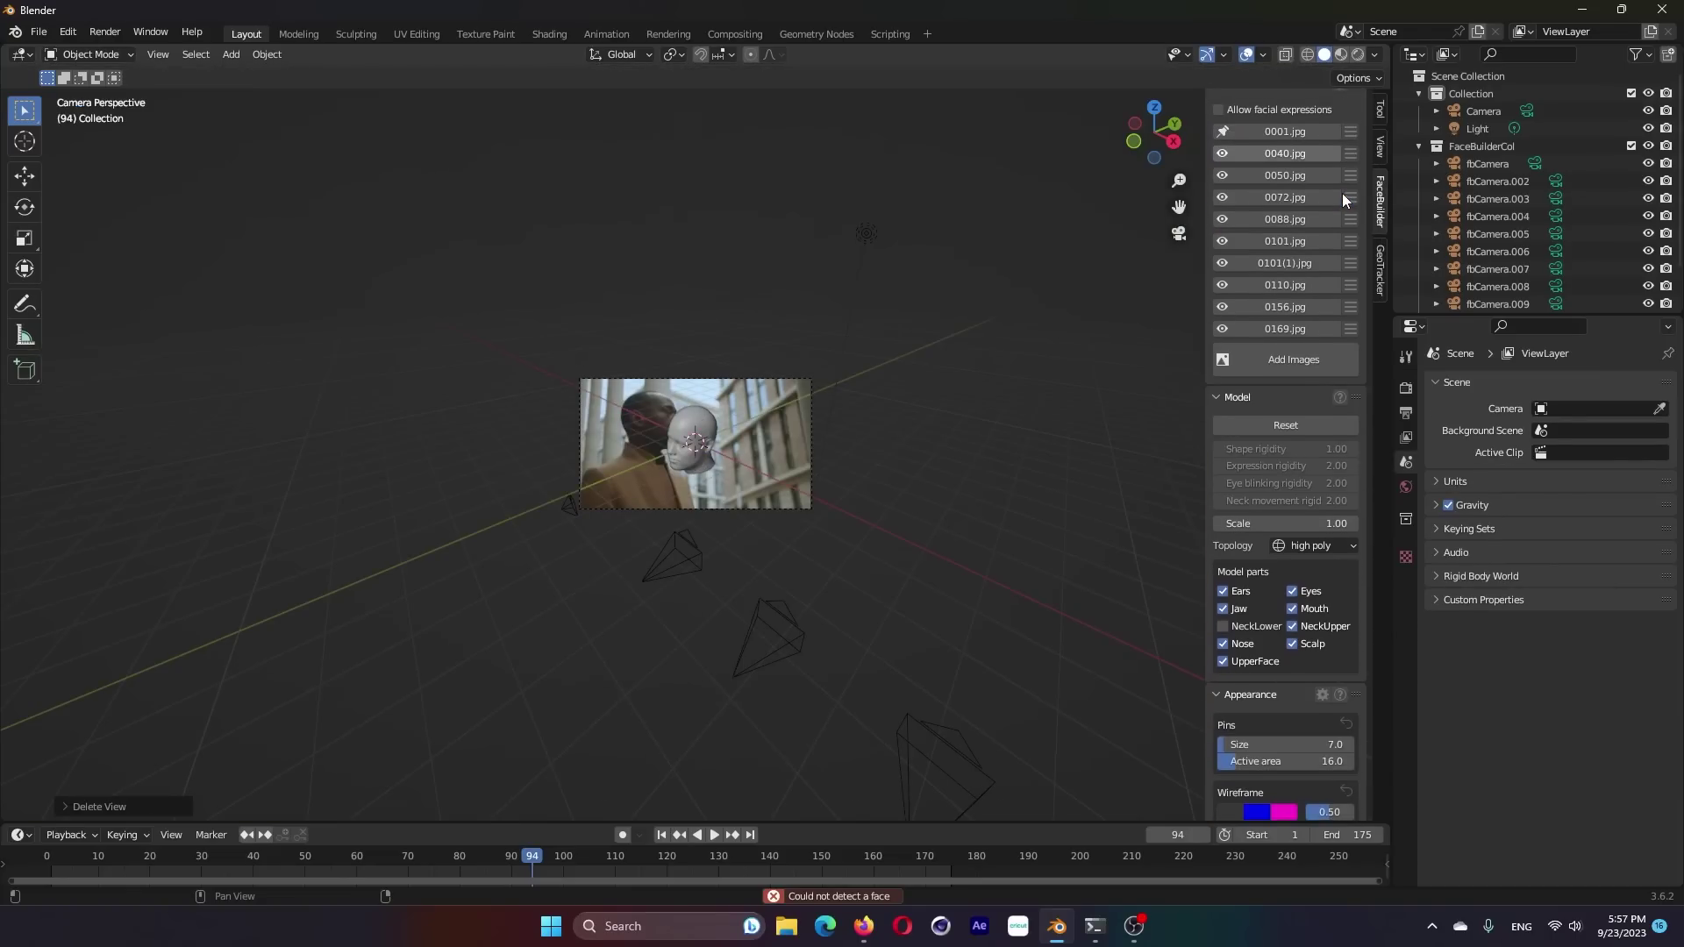
{"action": "left_click", "coordinate": [1297, 154]}
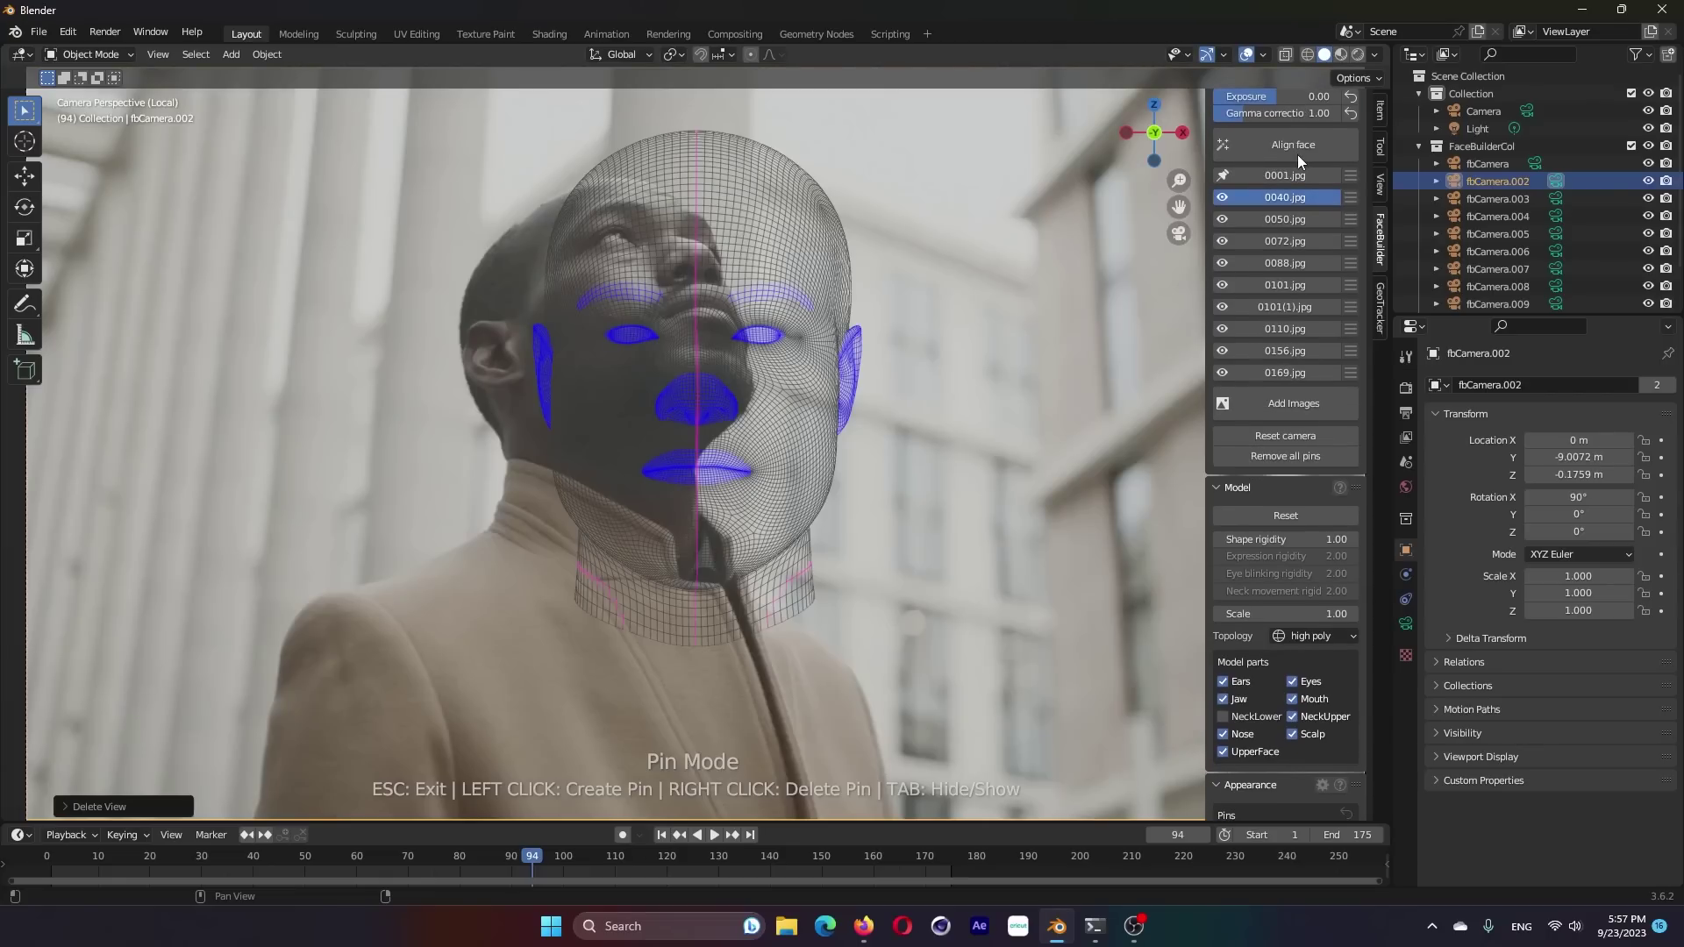
{"action": "left_click", "coordinate": [1287, 149]}
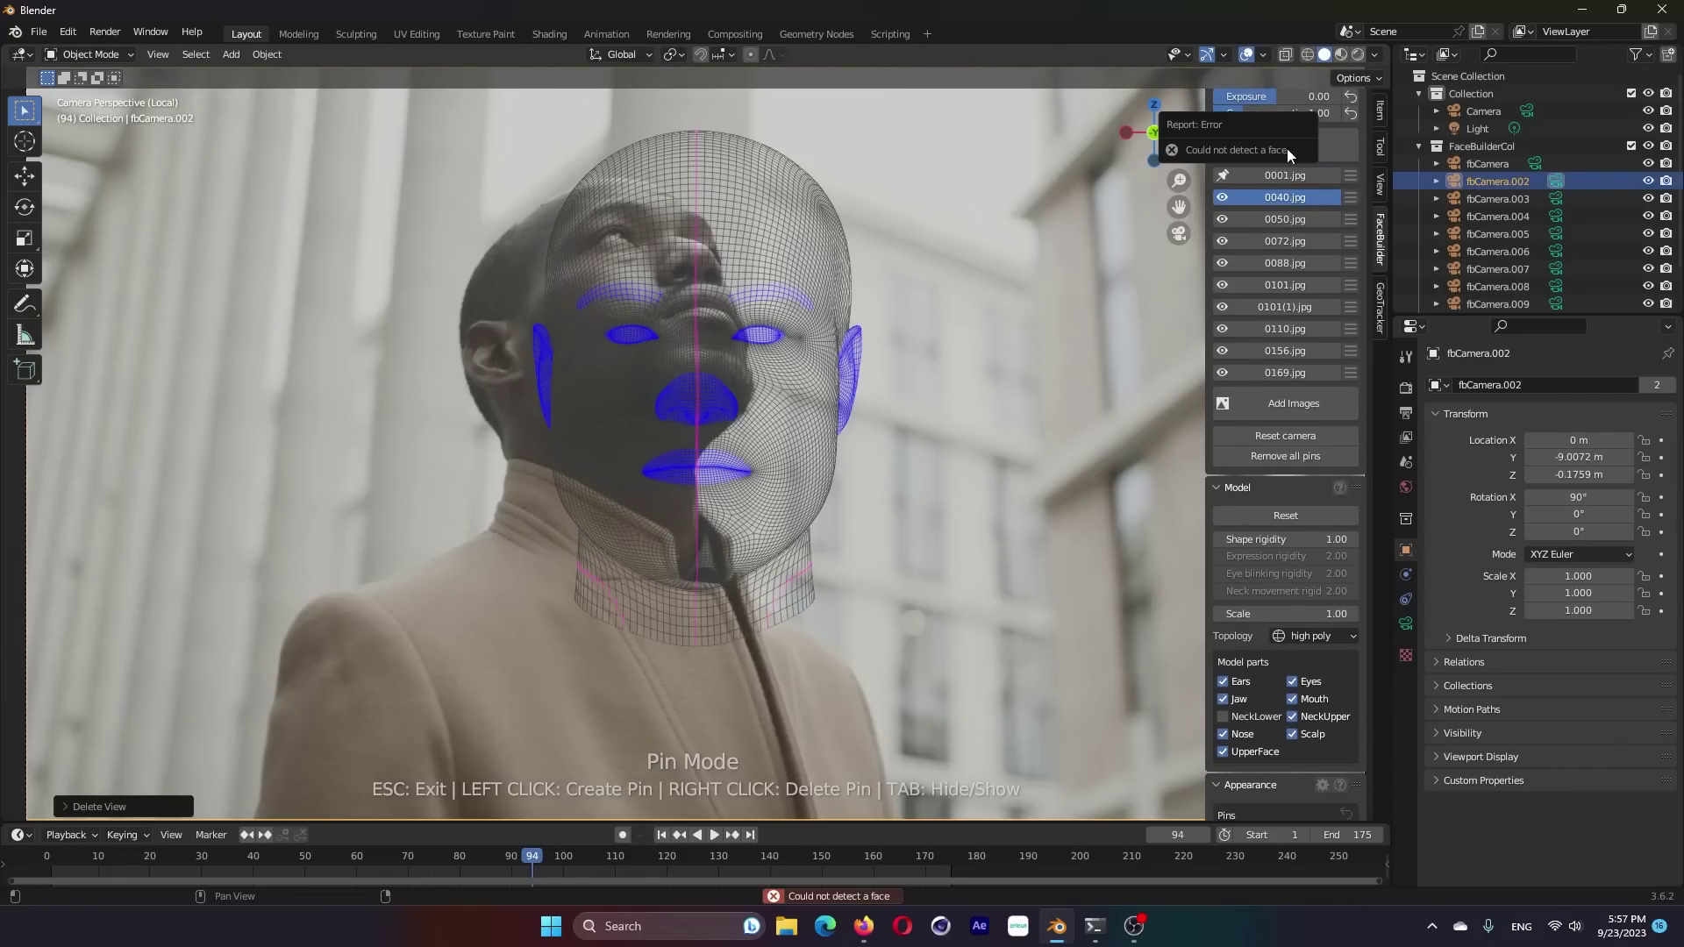
{"action": "left_click", "coordinate": [1350, 197]}
{"action": "left_click", "coordinate": [1349, 195]}
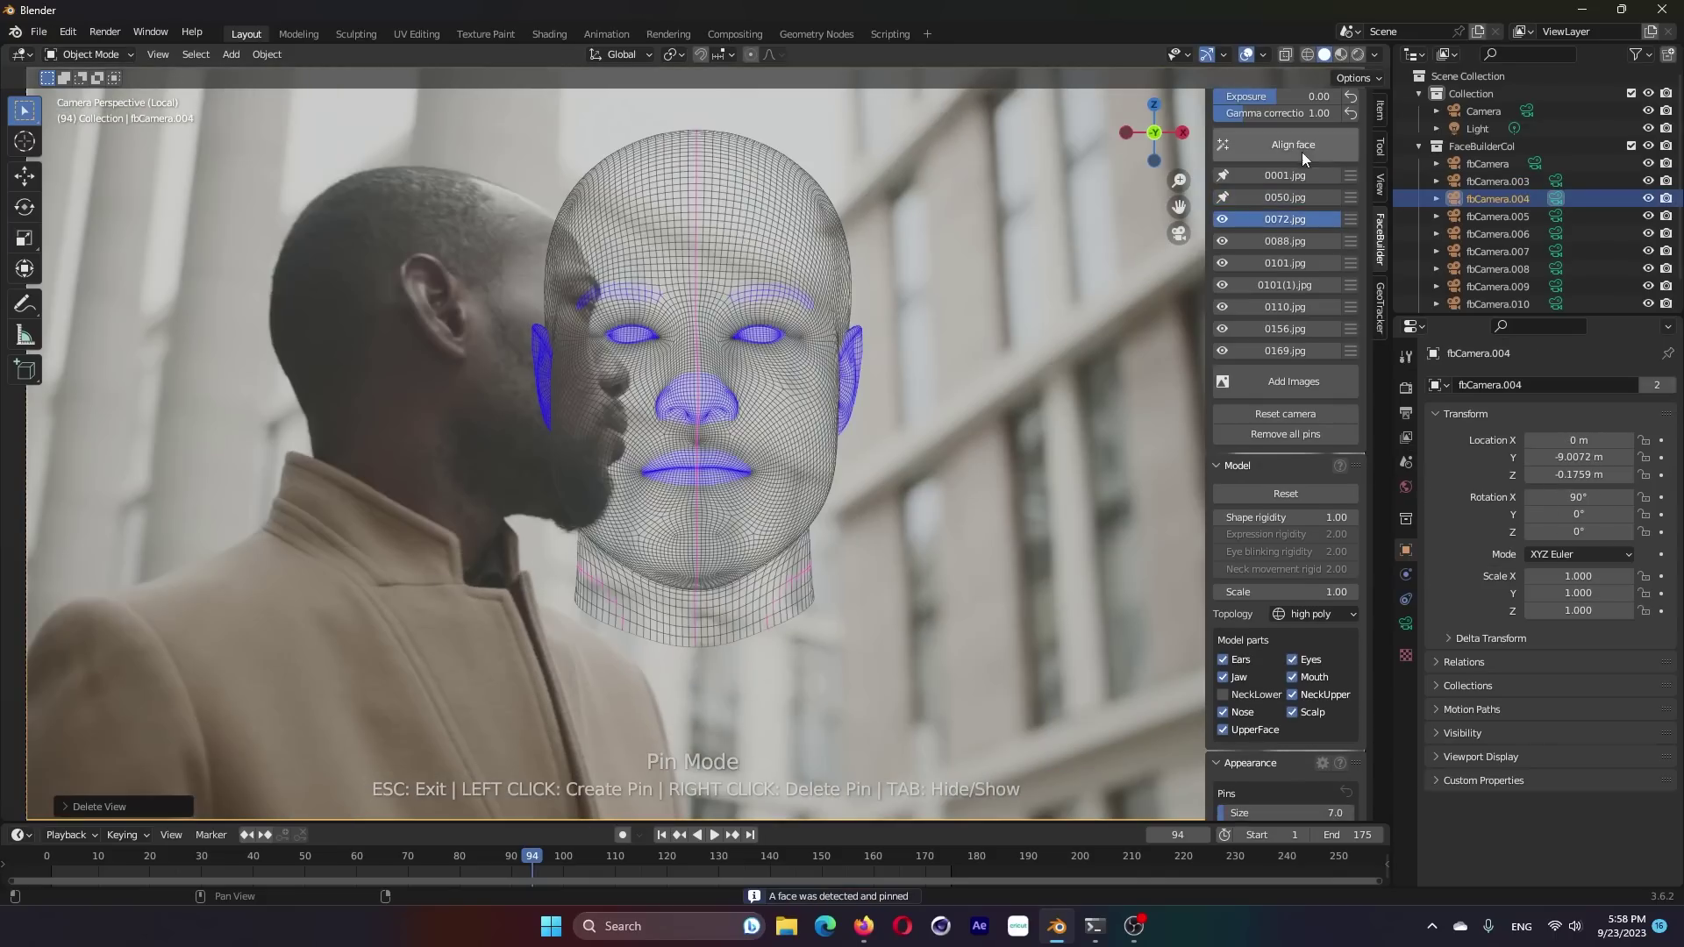
{"action": "left_click", "coordinate": [1302, 151]}
{"action": "left_click", "coordinate": [1314, 260]}
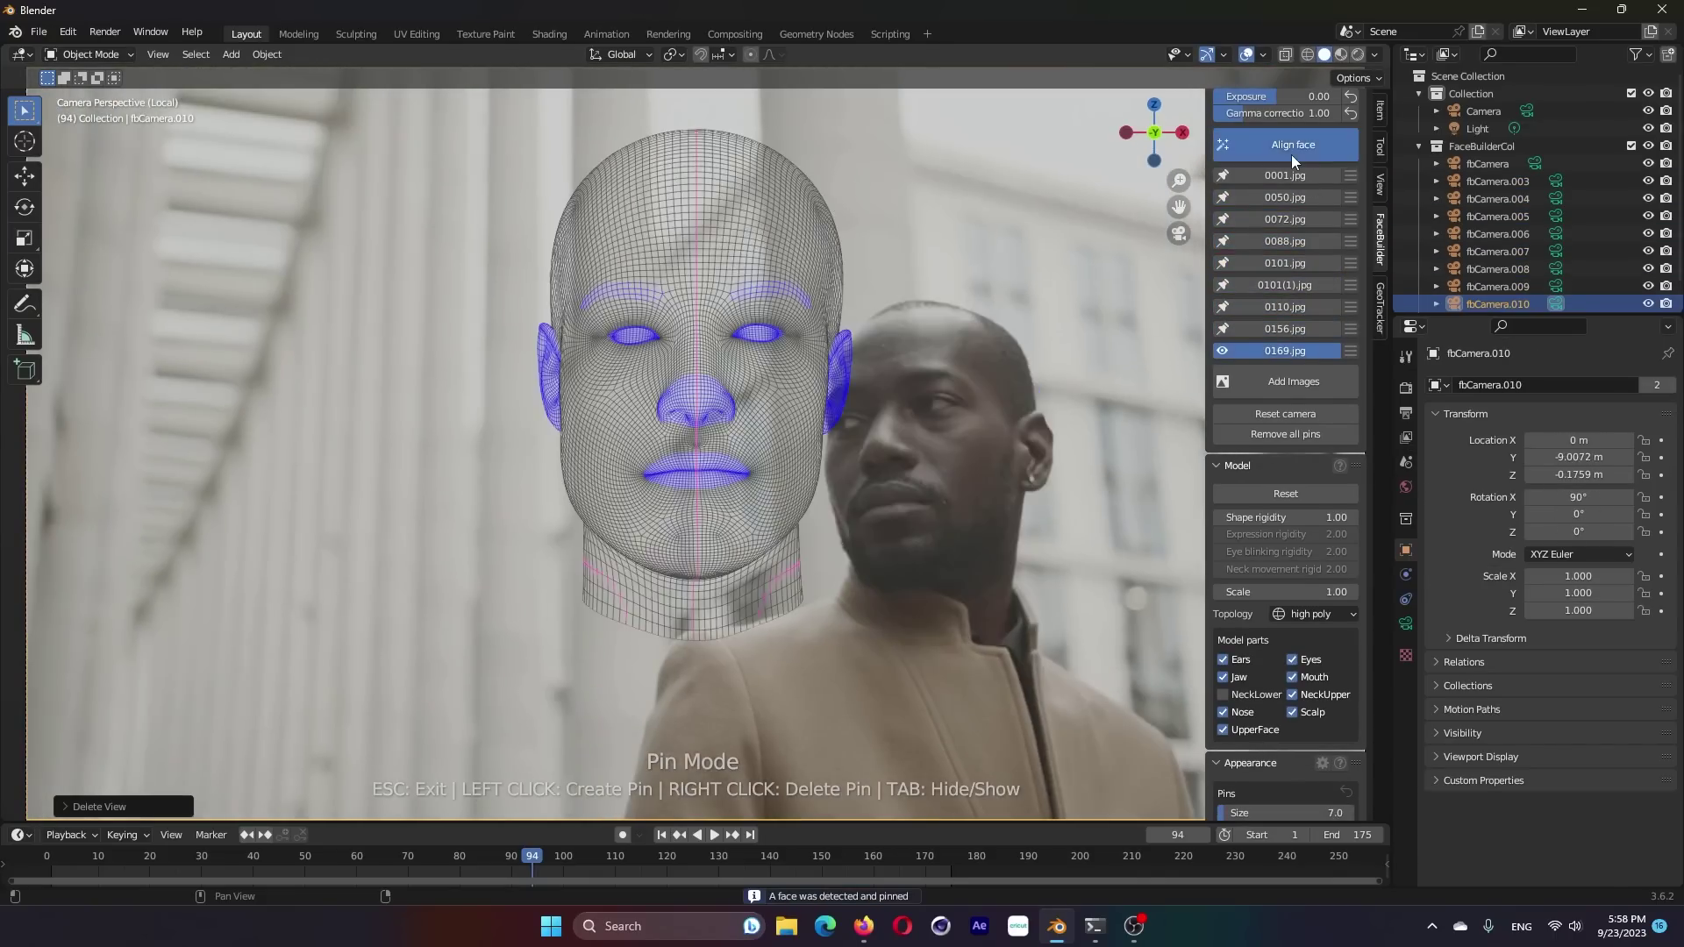
- Refine the 0001.jpg fit: move ear, chin and scalp pins, and add ear-lobe, cheek and jaw pins
{"action": "left_click", "coordinate": [1286, 176]}
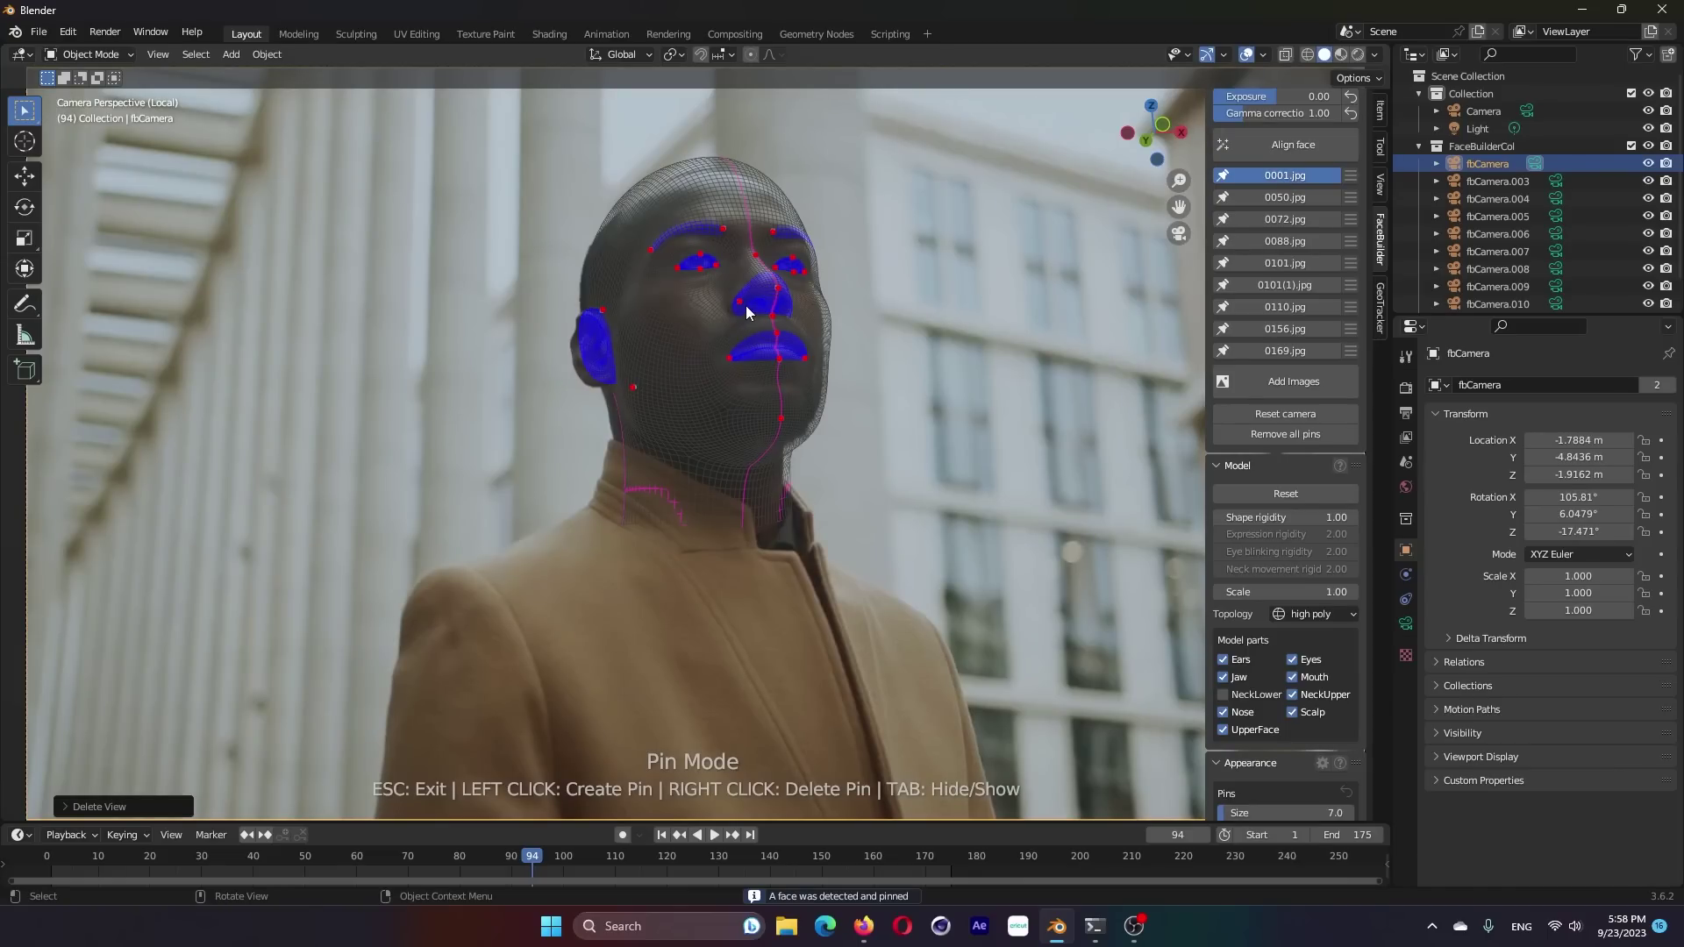
{"action": "scroll", "coordinate": [745, 306], "scroll_direction": "up", "scroll_amount": 3}
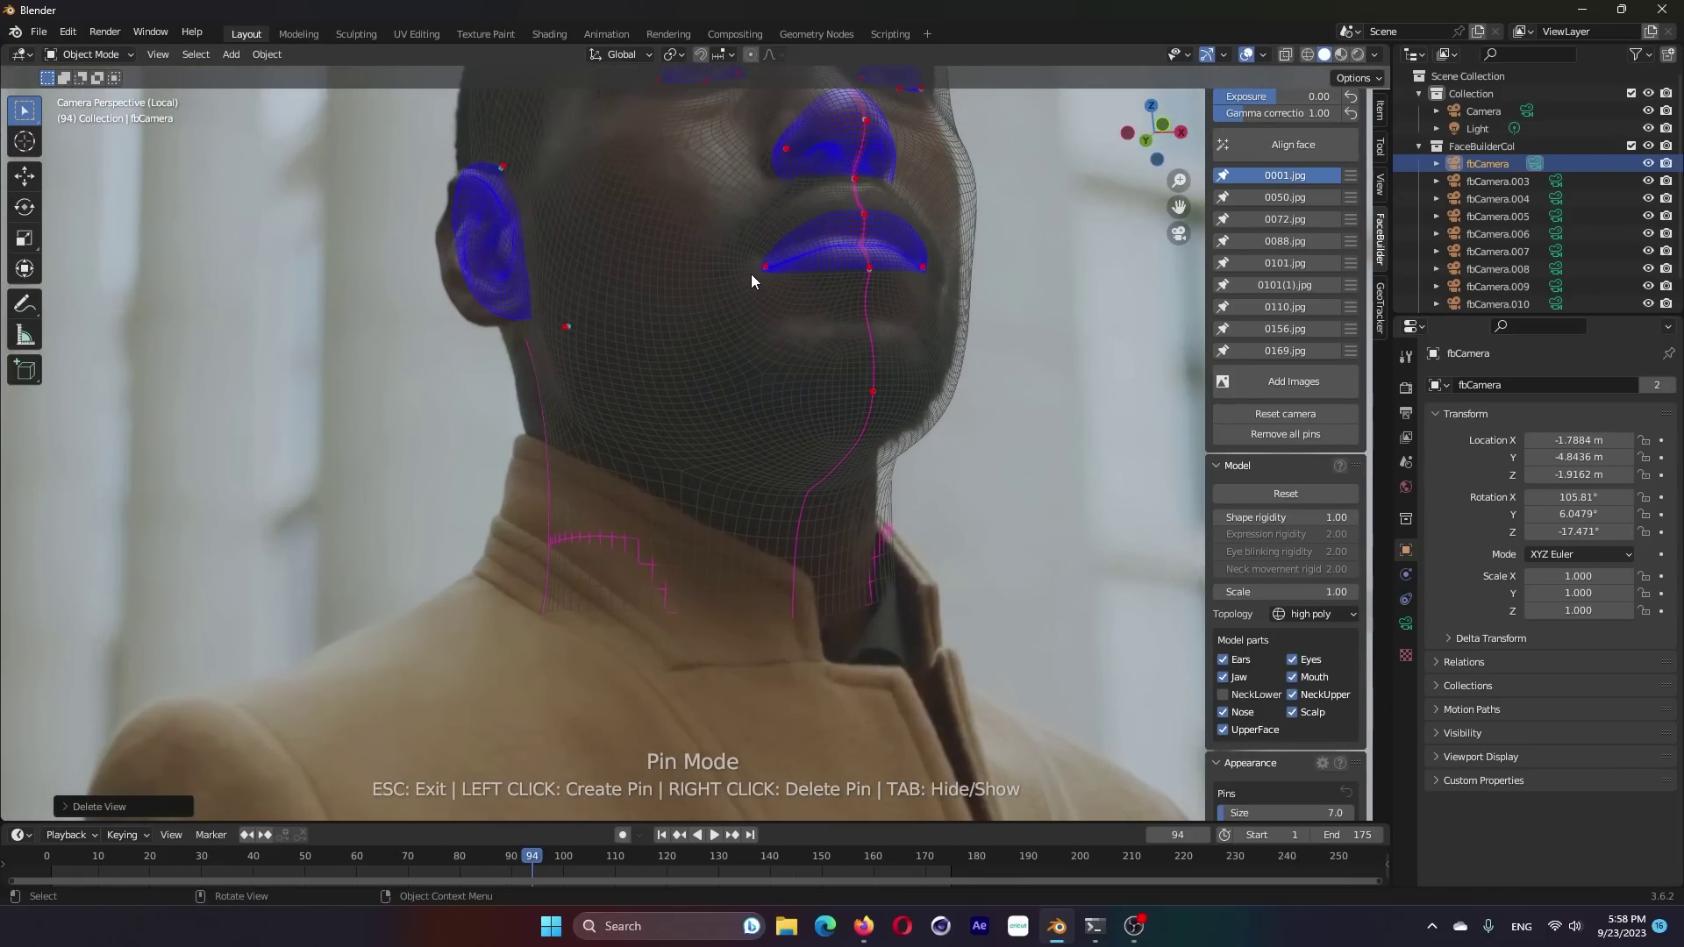
{"action": "middle_click_drag", "start_coordinate": [751, 273], "coordinate": [778, 533], "text": "shift"}
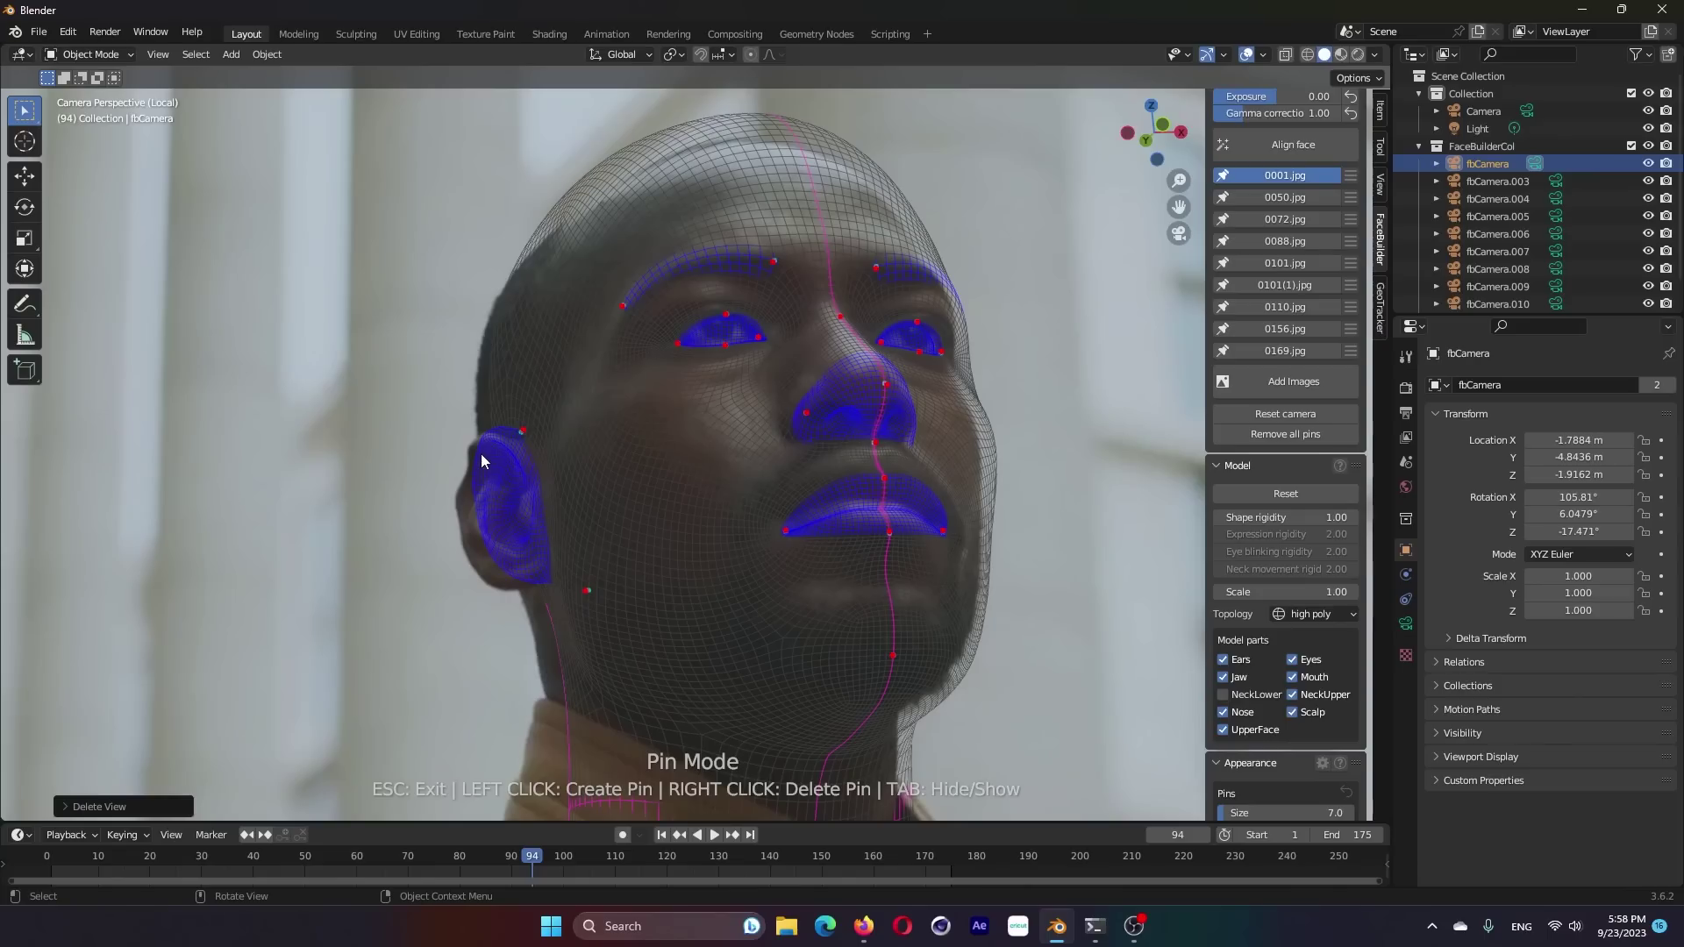
{"action": "left_click_drag", "start_coordinate": [521, 429], "coordinate": [512, 439]}
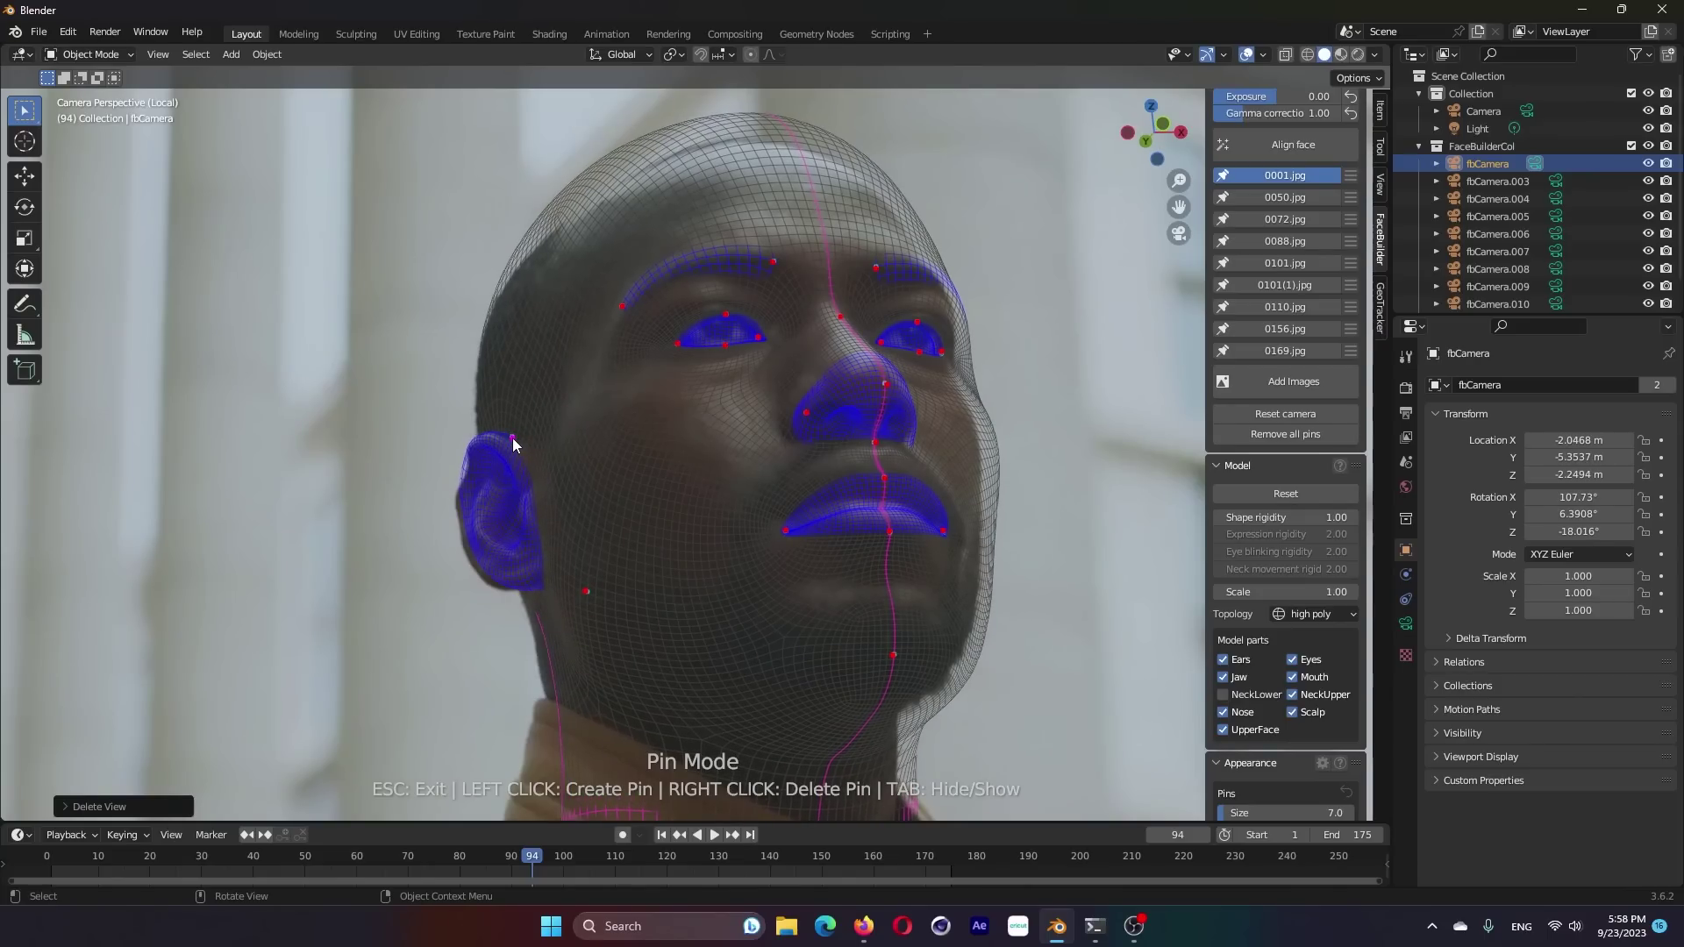
{"action": "left_click_drag", "start_coordinate": [584, 593], "coordinate": [569, 598]}
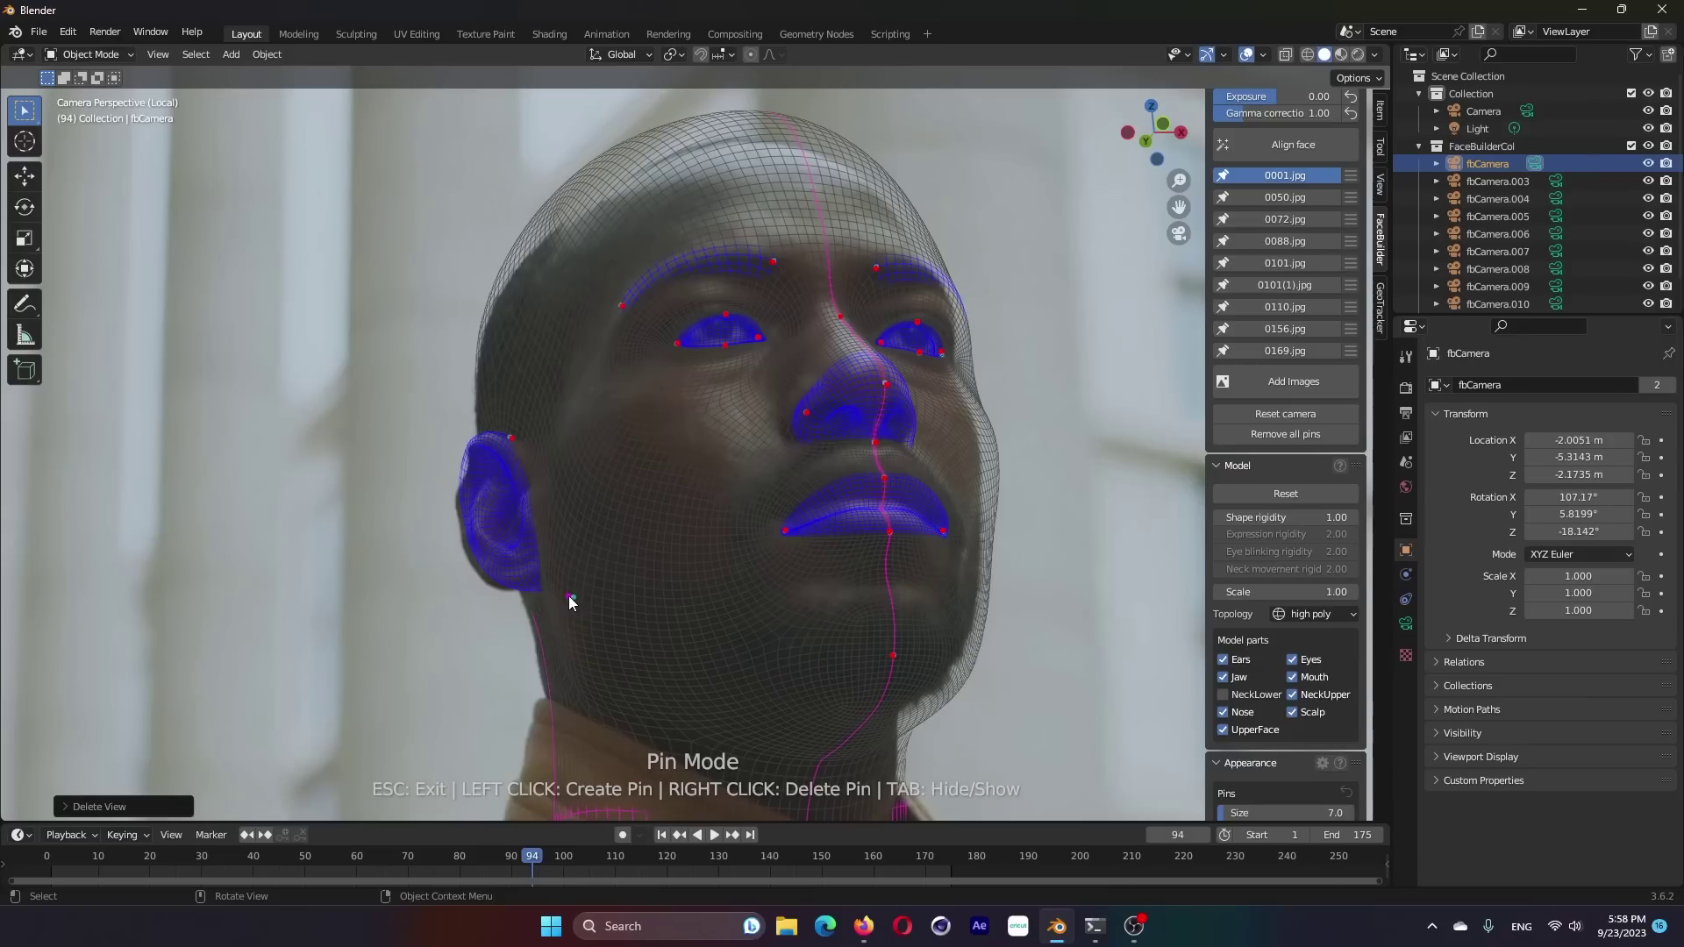
{"action": "left_click", "coordinate": [492, 573]}
{"action": "left_click_drag", "start_coordinate": [491, 574], "coordinate": [493, 574]}
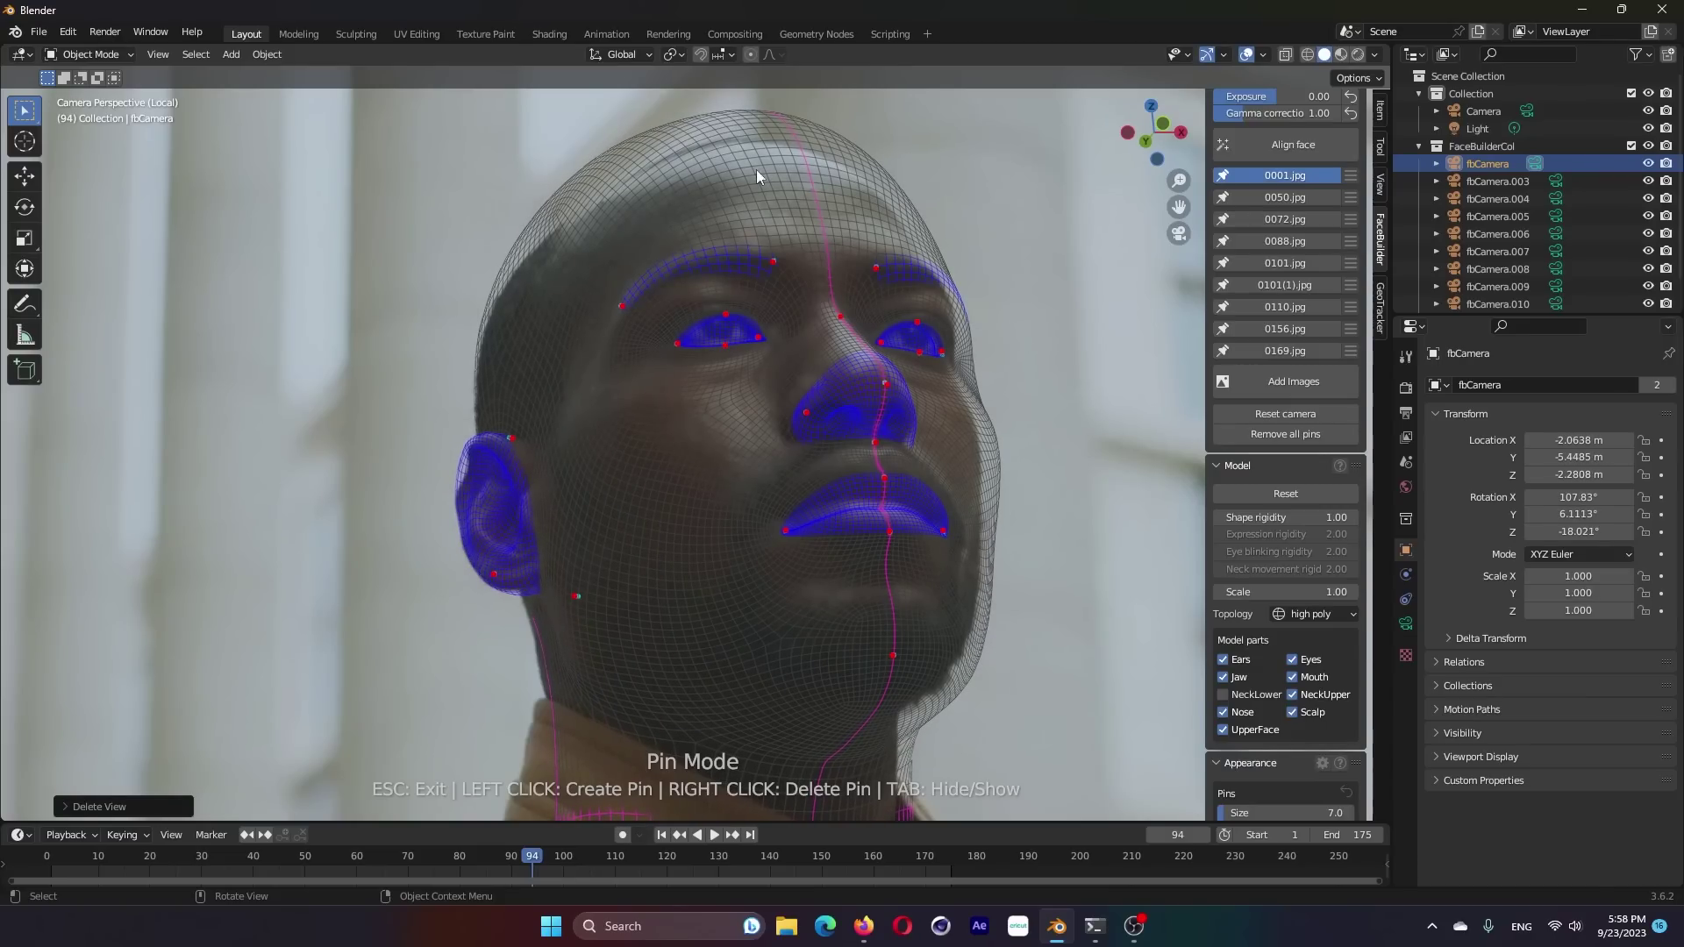
{"action": "left_click_drag", "start_coordinate": [771, 125], "coordinate": [771, 144]}
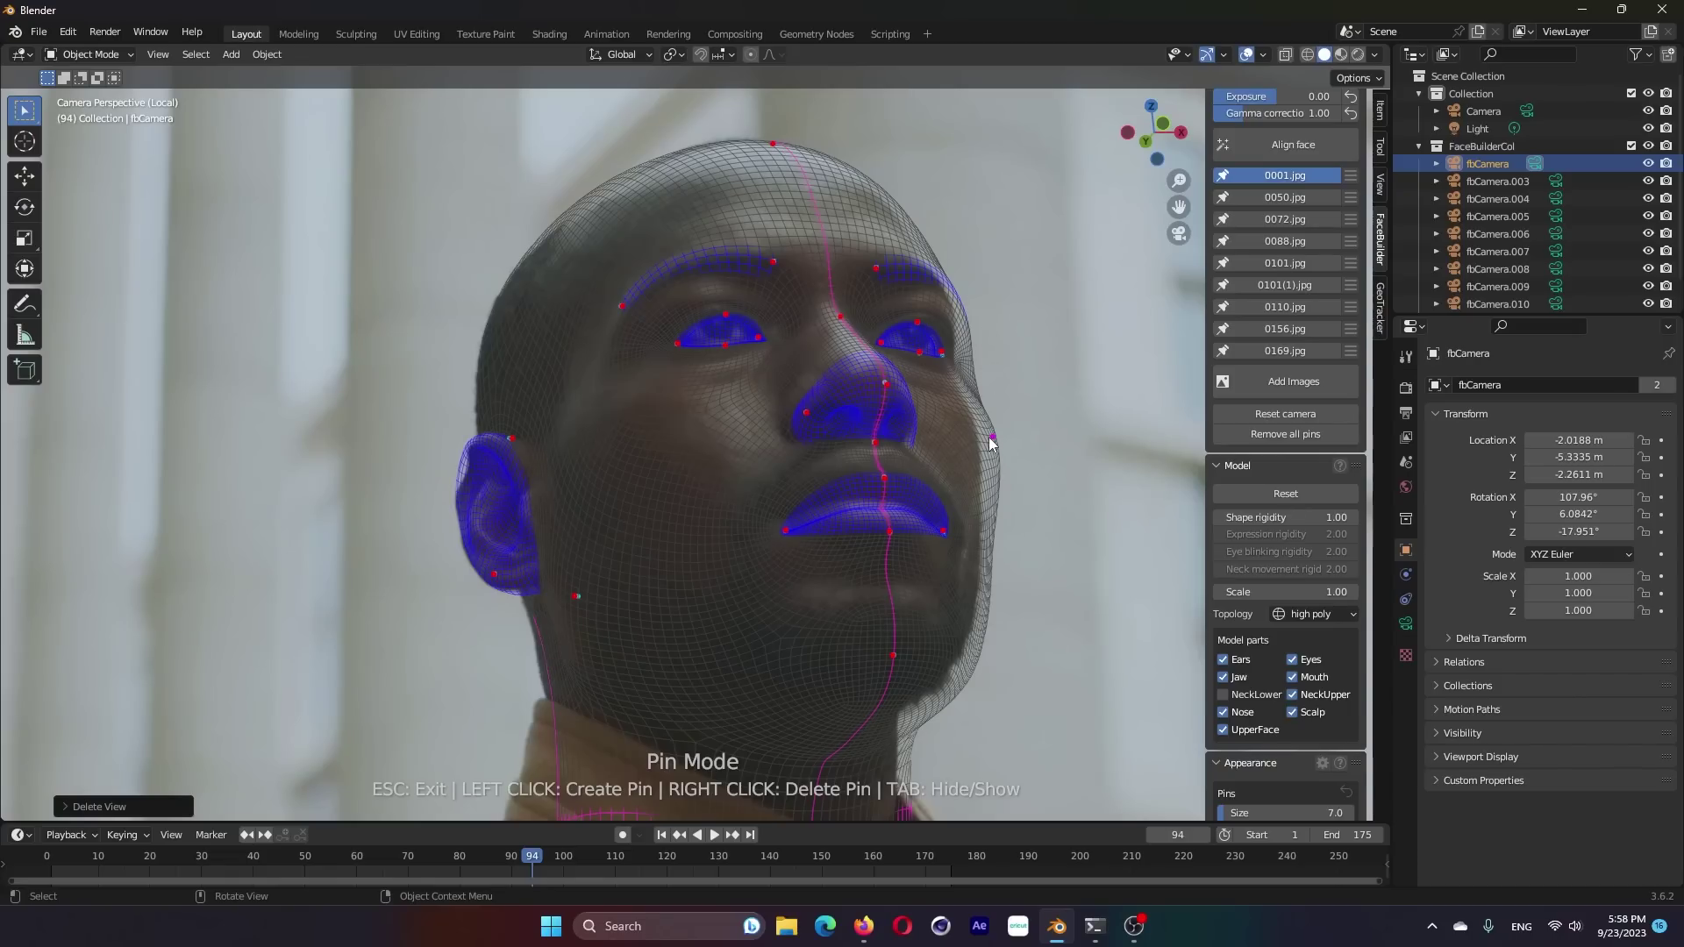
{"action": "left_click_drag", "start_coordinate": [991, 435], "coordinate": [976, 436]}
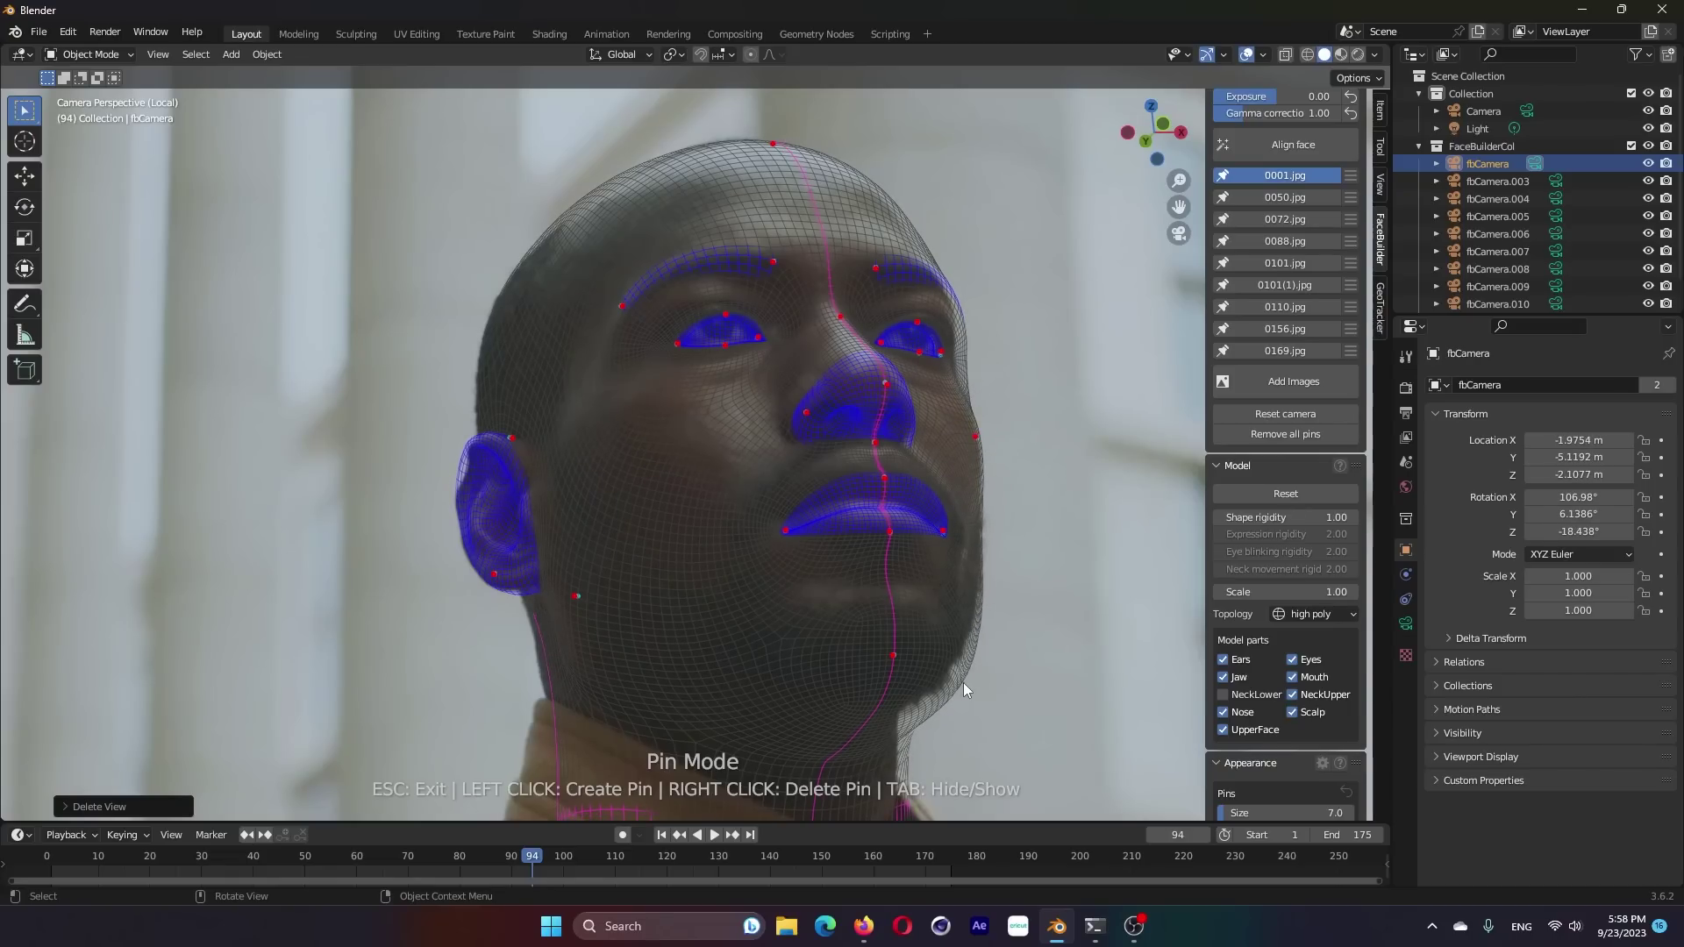
{"action": "left_click_drag", "start_coordinate": [963, 679], "coordinate": [954, 665]}
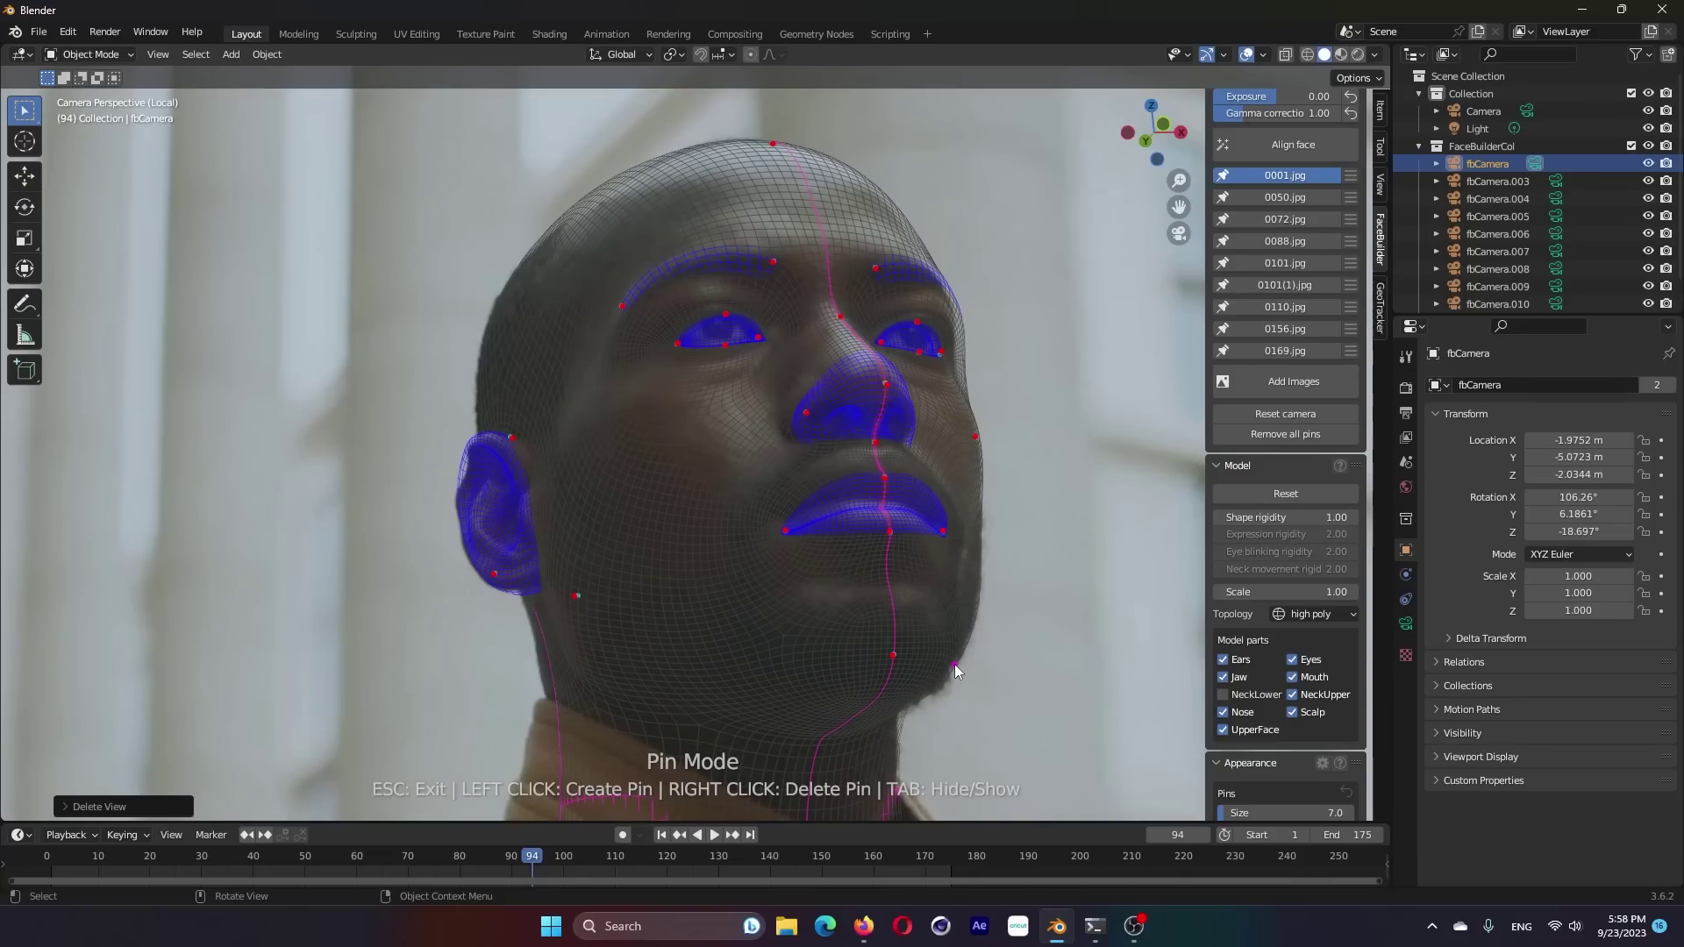
{"action": "left_click", "coordinate": [957, 318]}
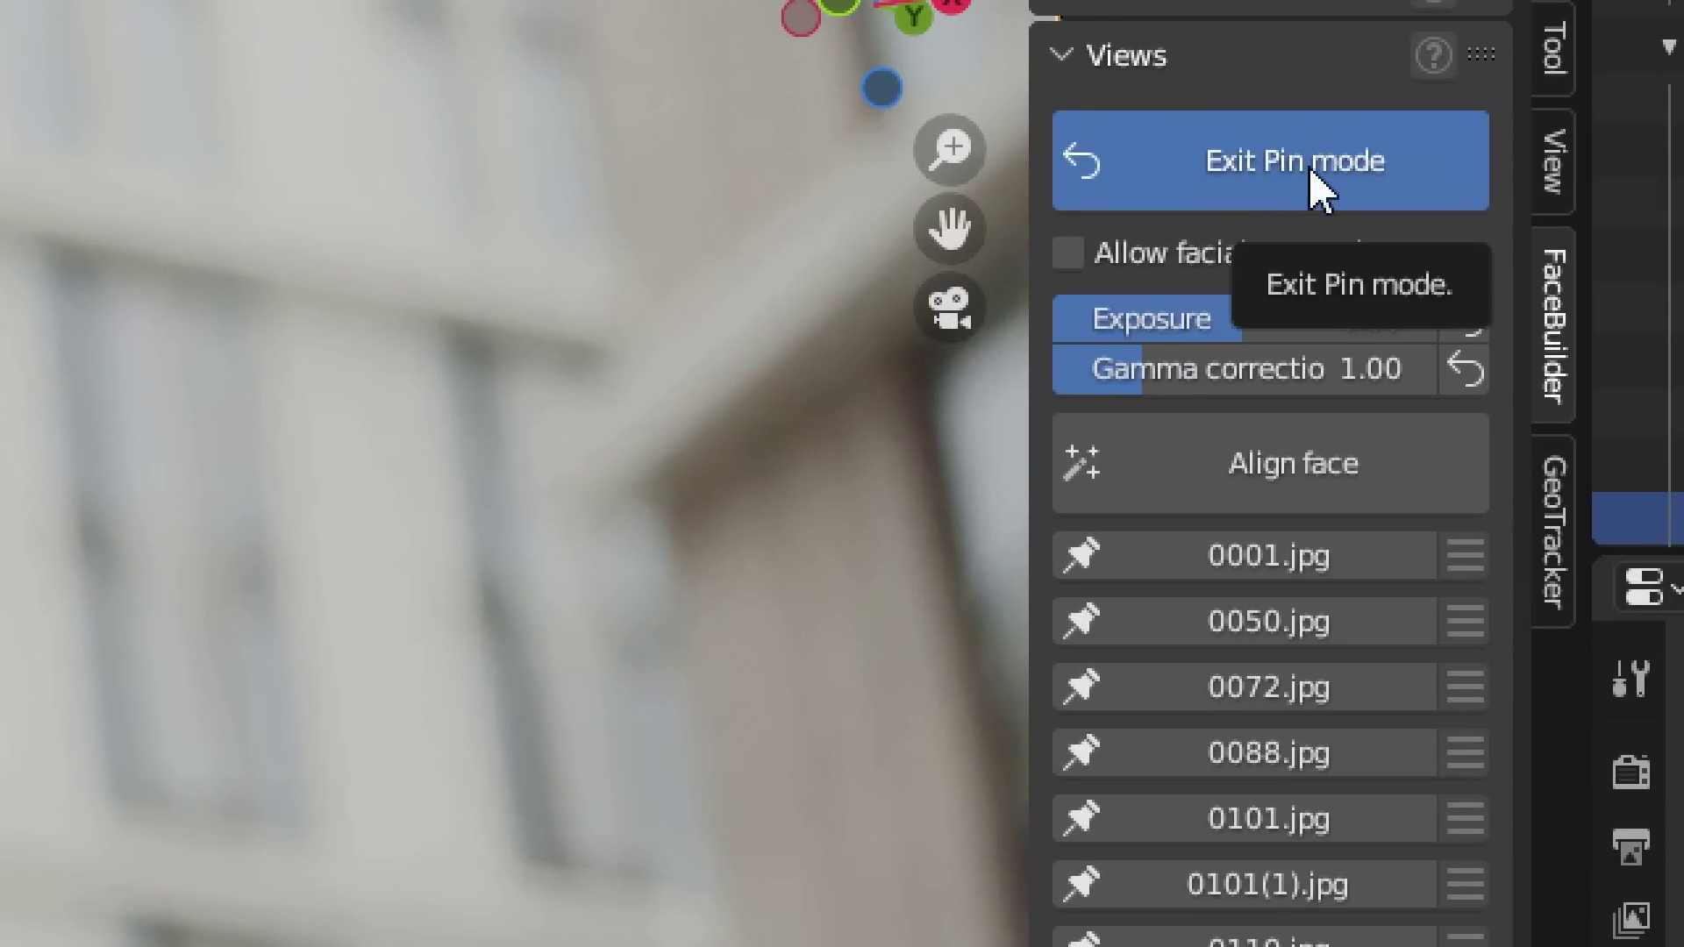
- Leave FaceBuilder pin mode and return to the 3D scene
{"action": "left_click", "coordinate": [1312, 175]}
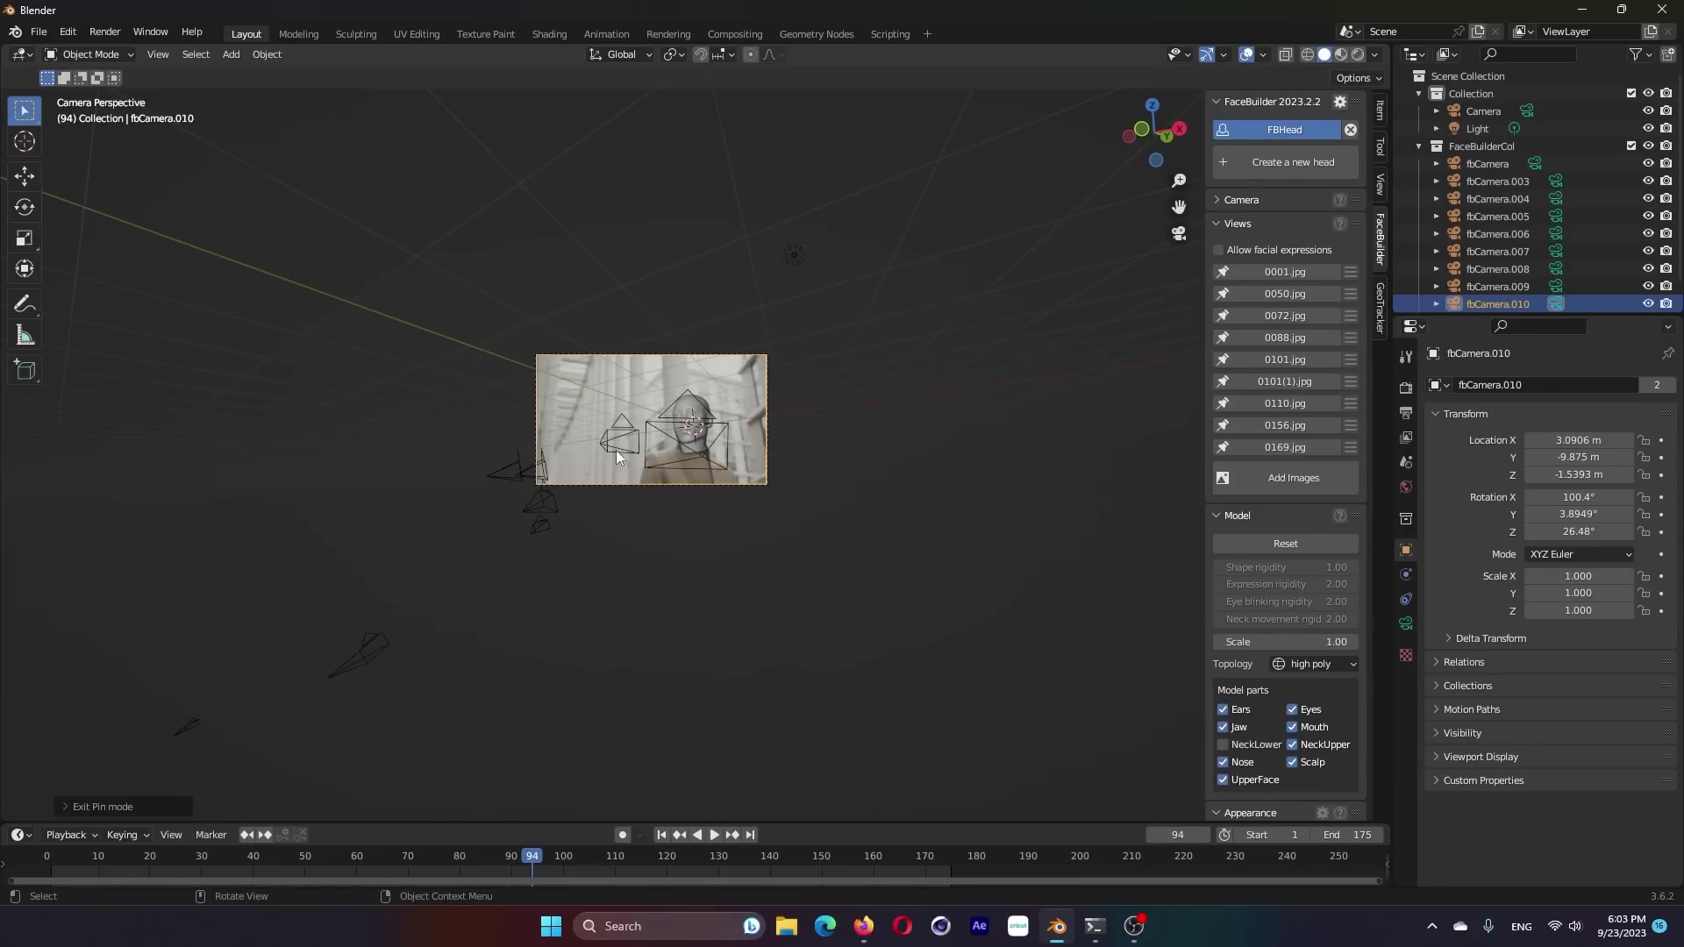
{"action": "scroll", "coordinate": [616, 450], "scroll_direction": "up", "scroll_amount": 3}
{"action": "scroll", "coordinate": [625, 440], "scroll_direction": "up", "scroll_amount": 3}
{"action": "scroll", "coordinate": [632, 435], "scroll_direction": "up", "scroll_amount": 3}
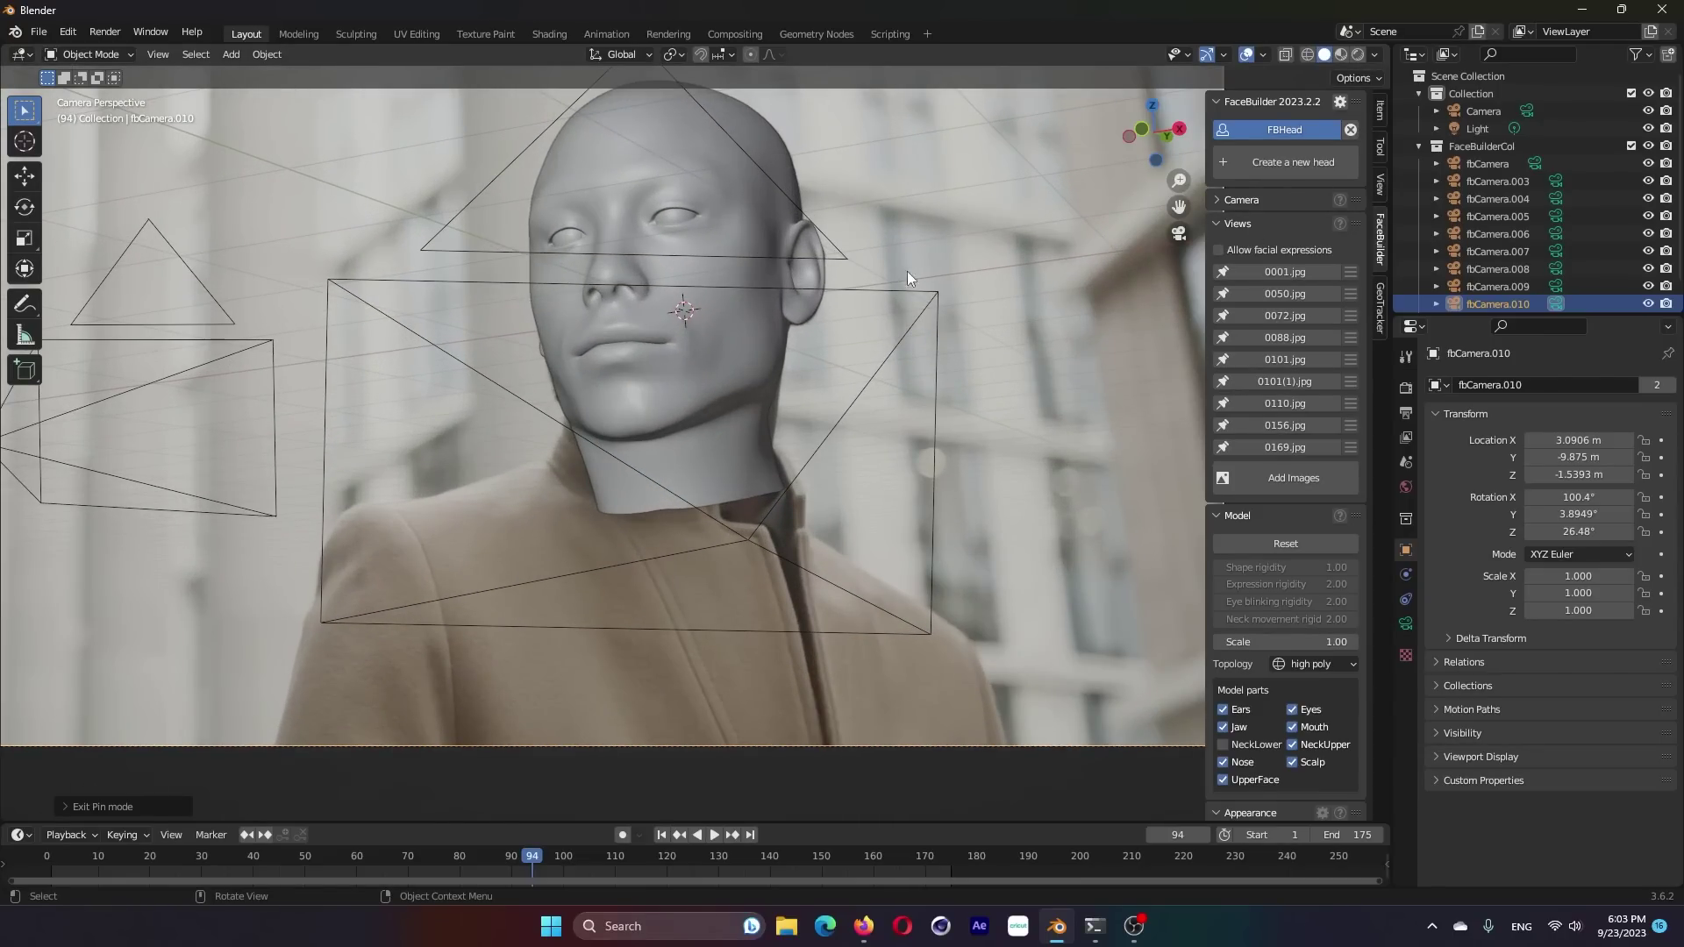
{"action": "scroll", "coordinate": [1277, 551], "scroll_direction": "down", "scroll_amount": 2}
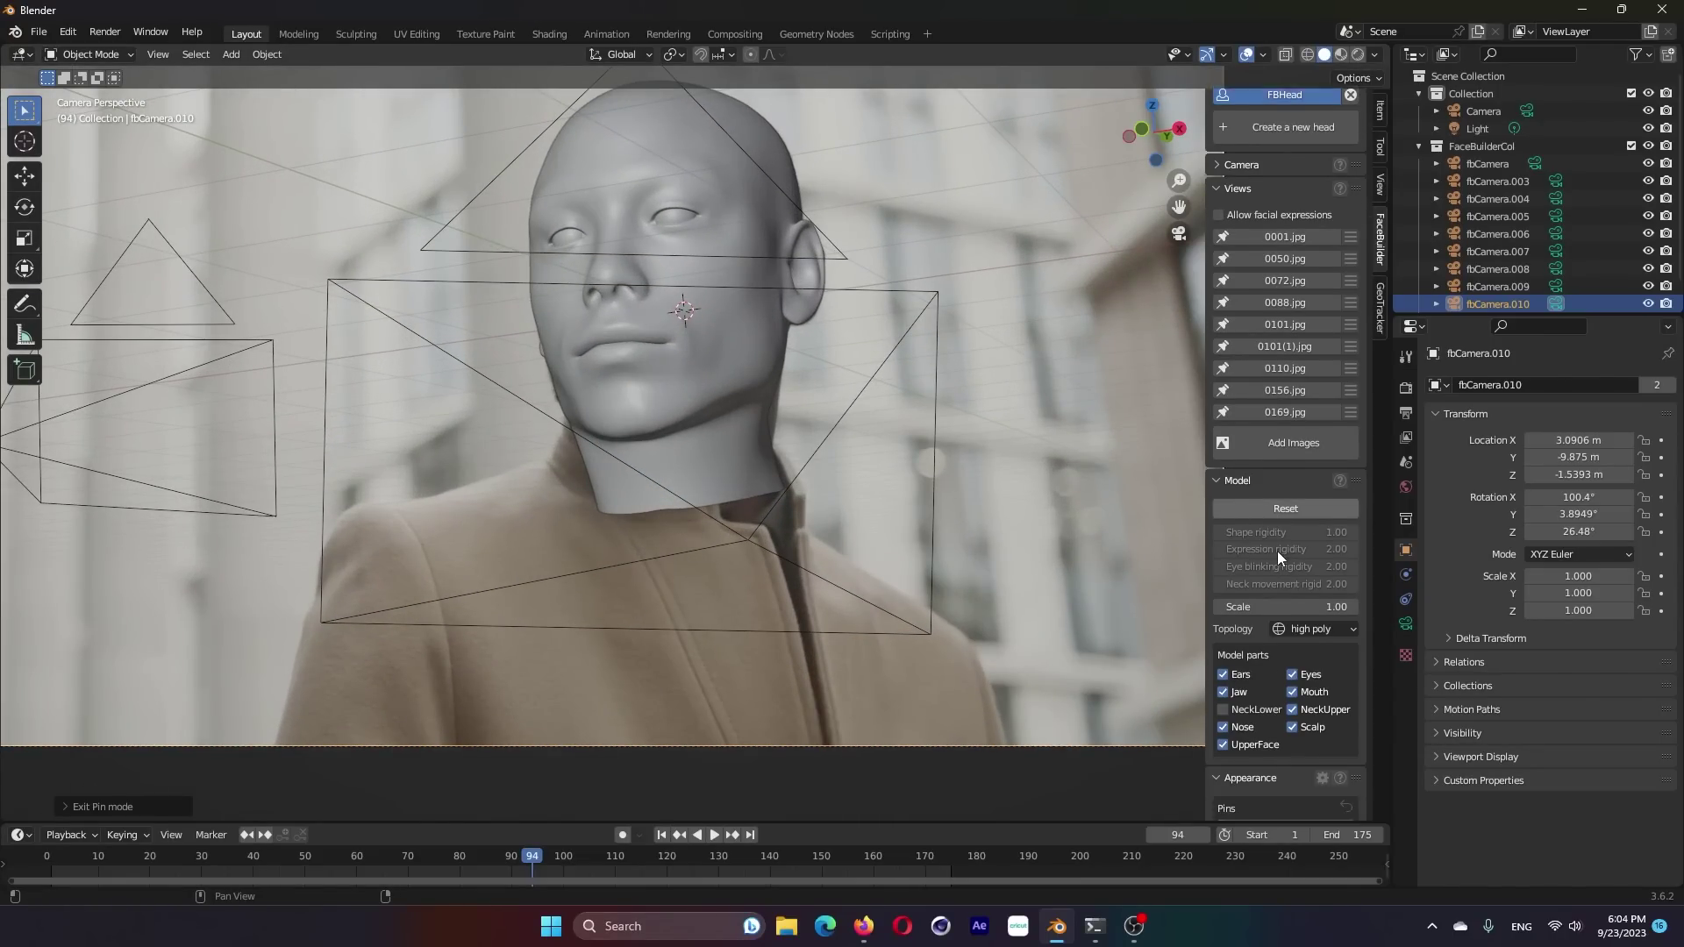
{"action": "scroll", "coordinate": [1276, 551], "scroll_direction": "down", "scroll_amount": 2}
{"action": "scroll", "coordinate": [1277, 551], "scroll_direction": "down", "scroll_amount": 2}
{"action": "scroll", "coordinate": [1277, 551], "scroll_direction": "down", "scroll_amount": 3}
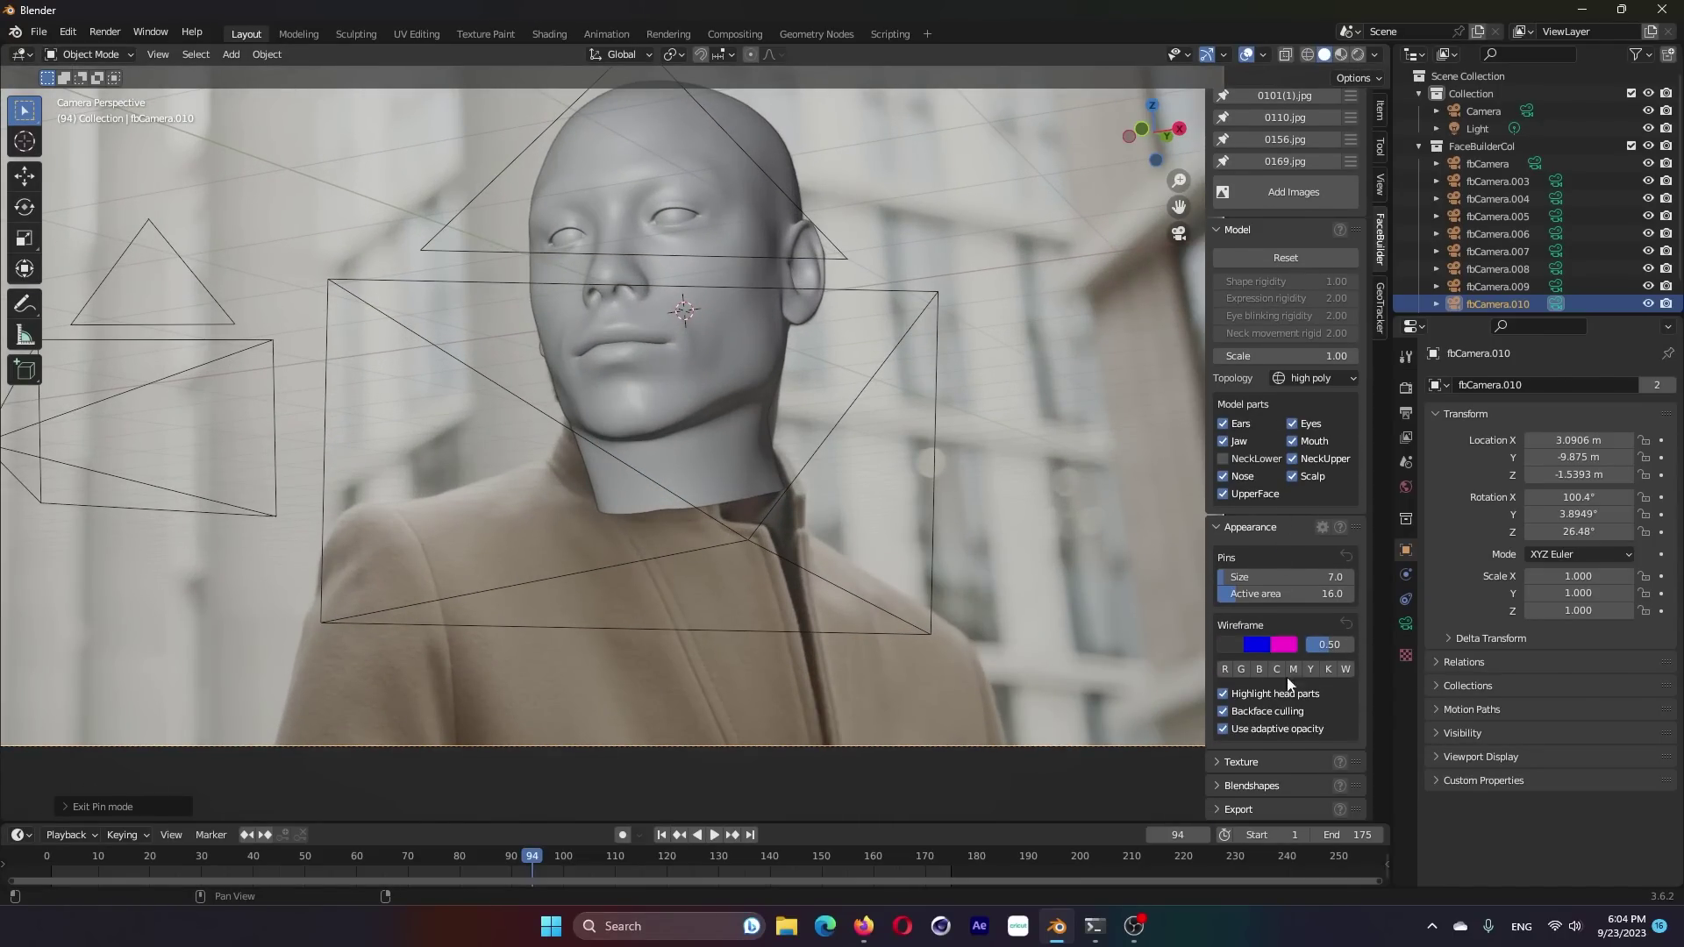
- Create a 2048×2048 head texture from all nine views and switch off NeckUpper
{"action": "left_click", "coordinate": [1215, 761]}
{"action": "scroll", "coordinate": [1221, 760], "scroll_direction": "down", "scroll_amount": 4}
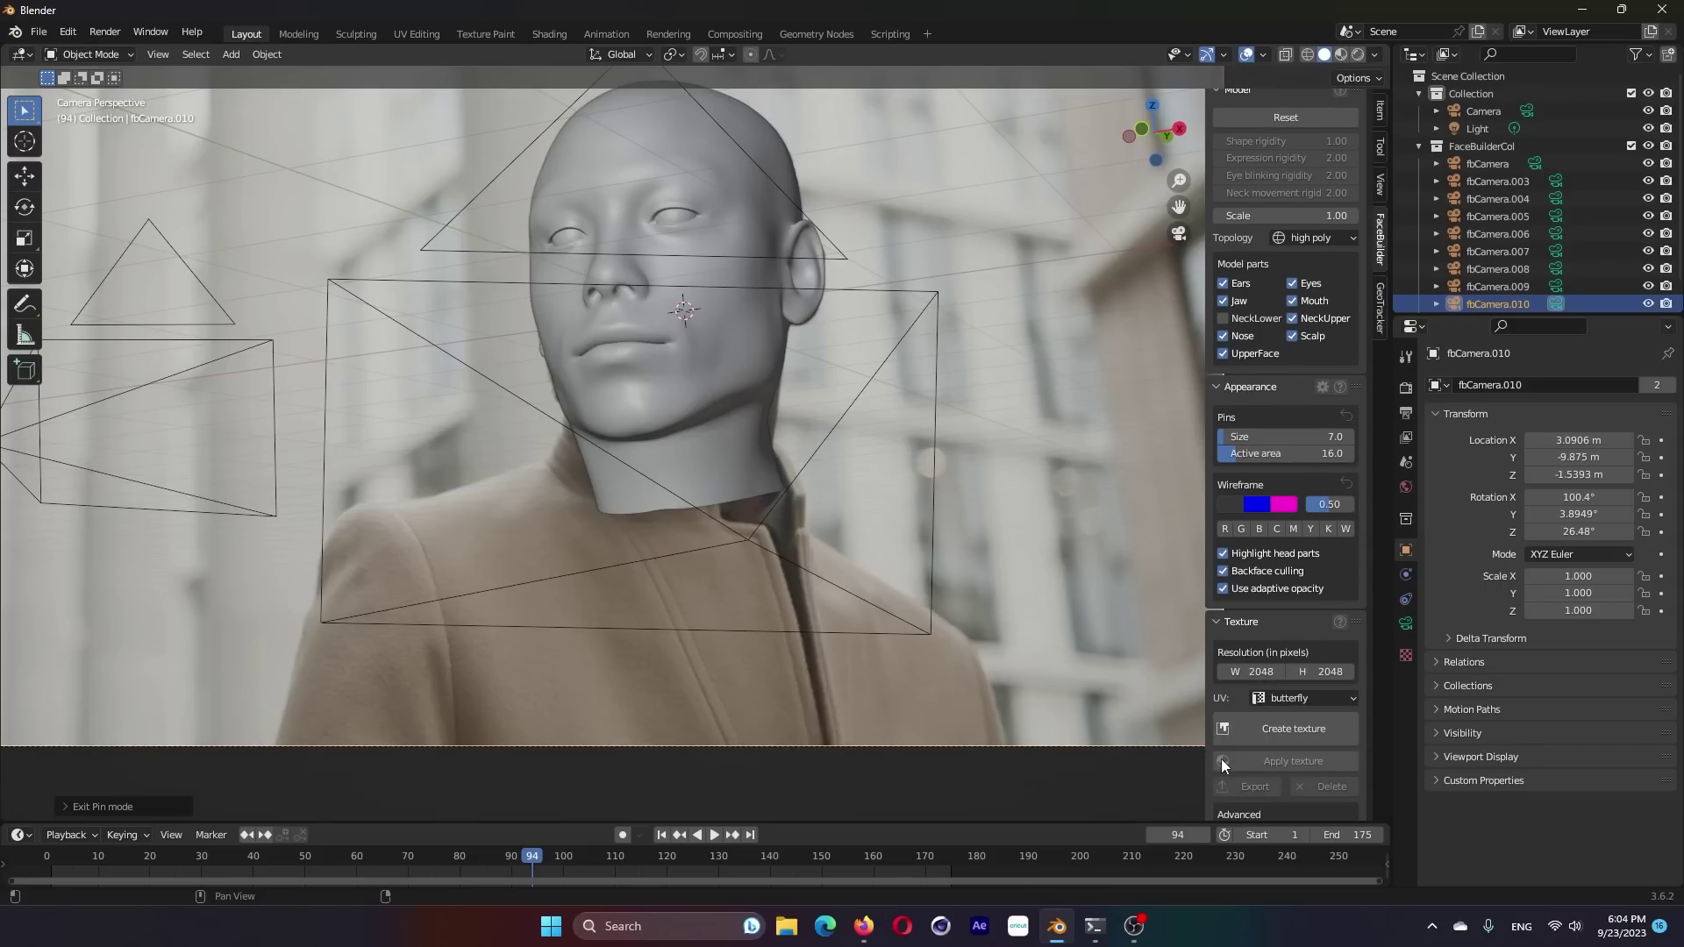
{"action": "scroll", "coordinate": [1232, 728], "scroll_direction": "down", "scroll_amount": 4}
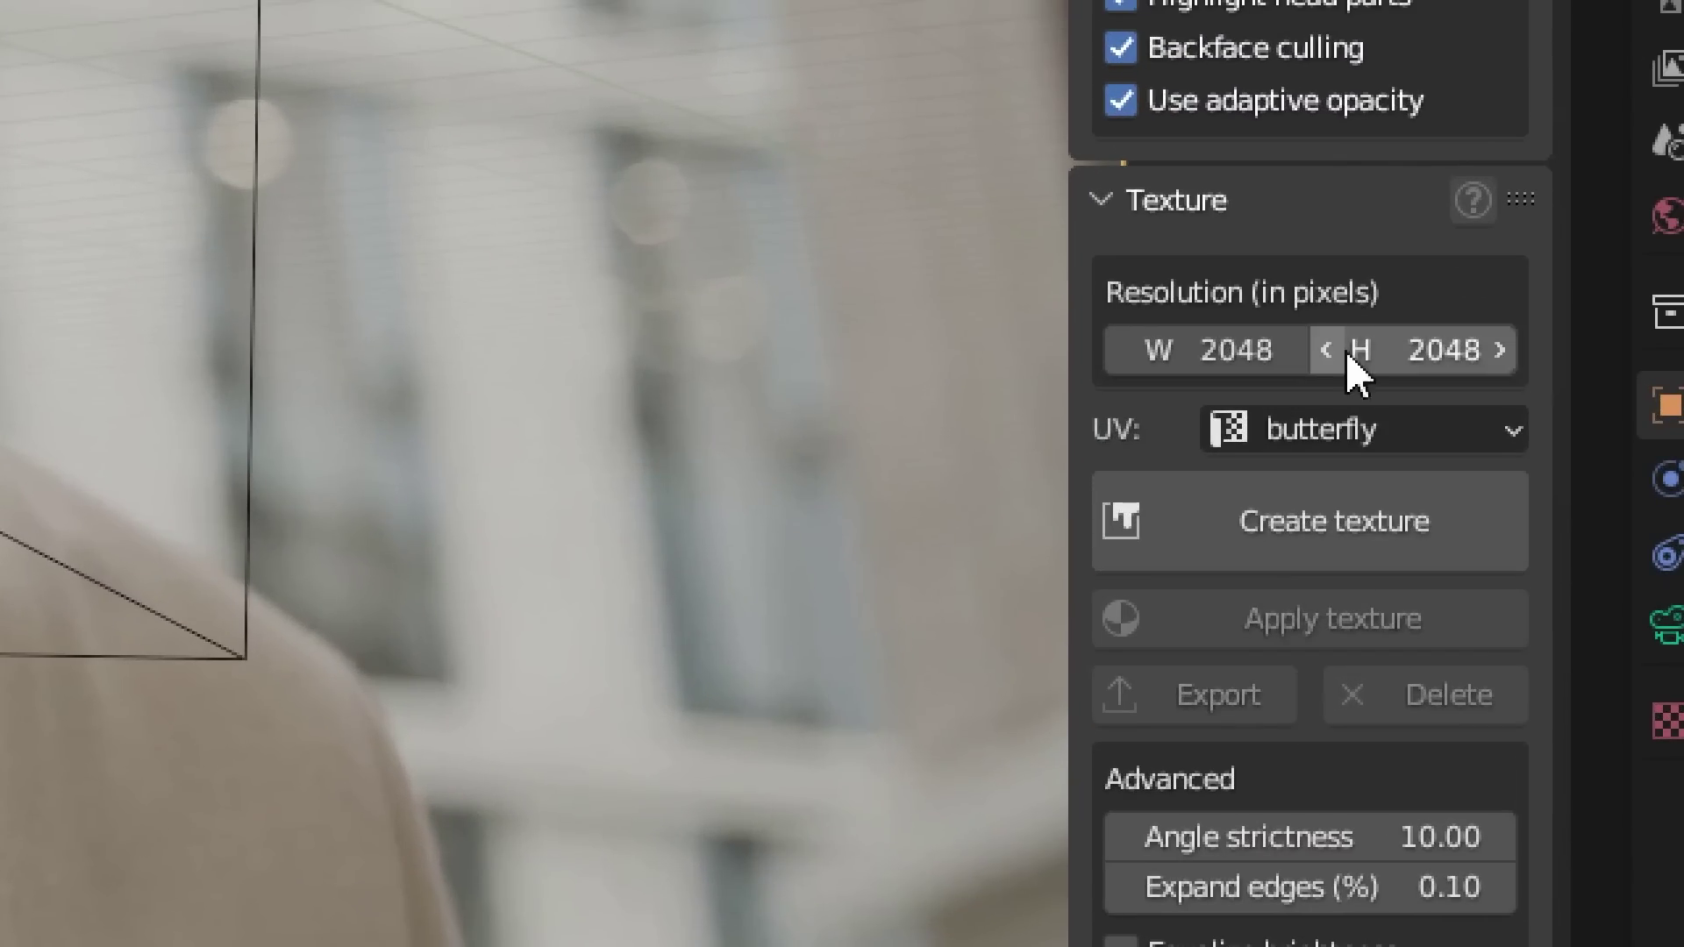
{"action": "left_click", "coordinate": [1335, 540]}
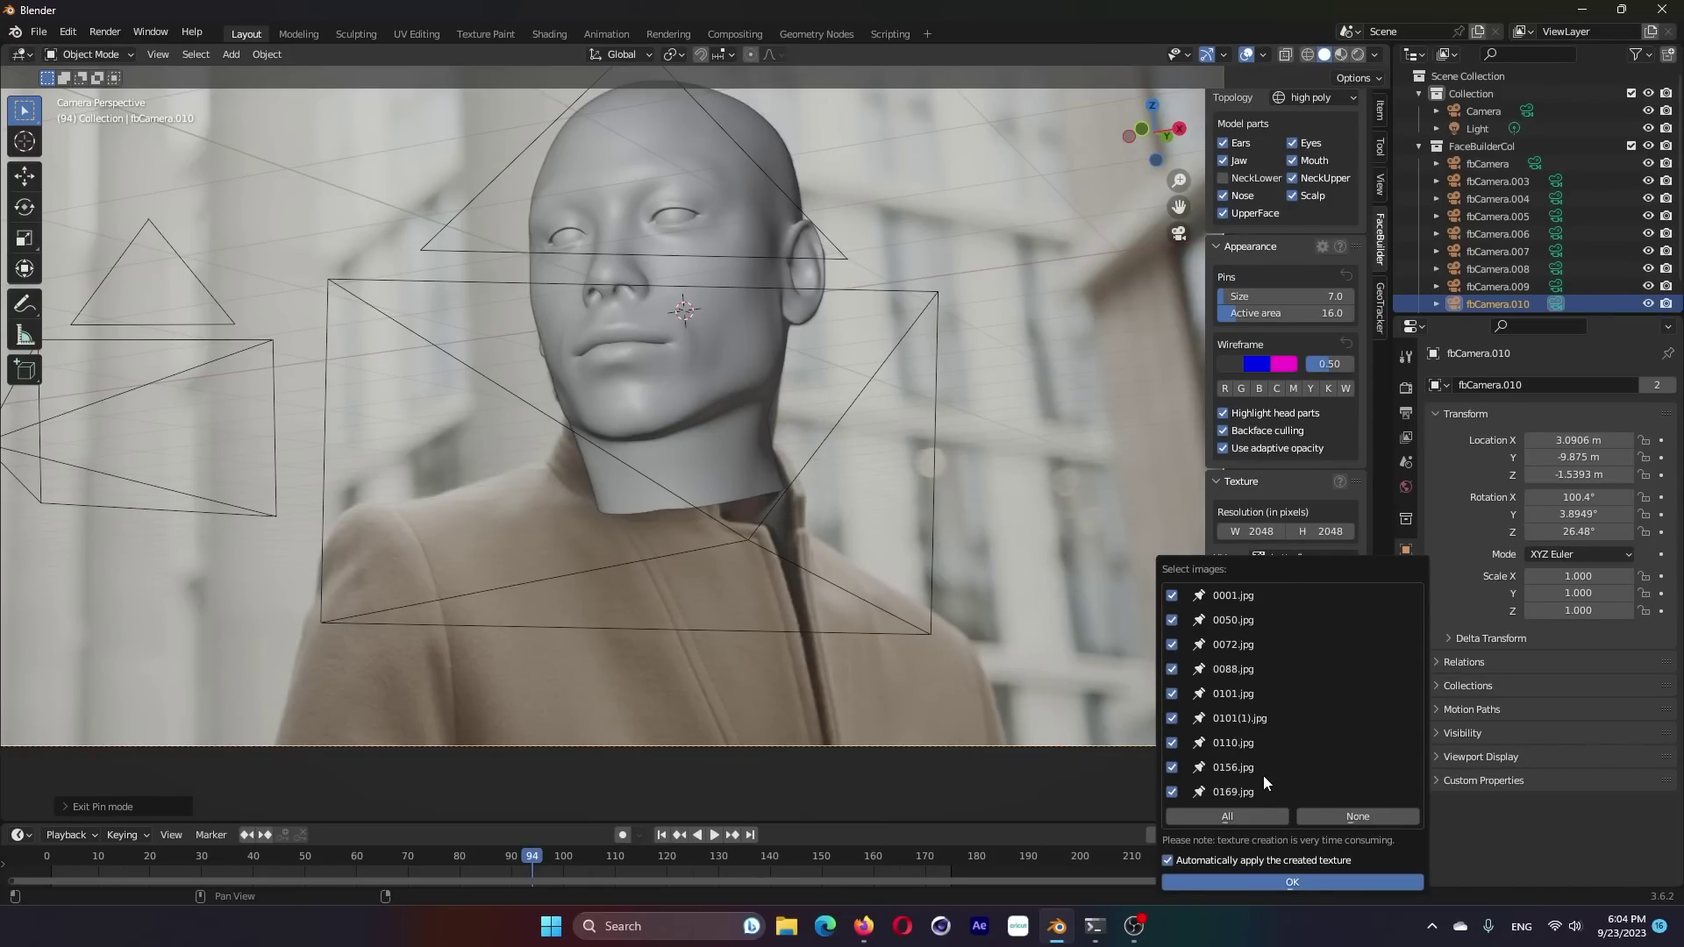
{"action": "left_click", "coordinate": [1247, 880]}
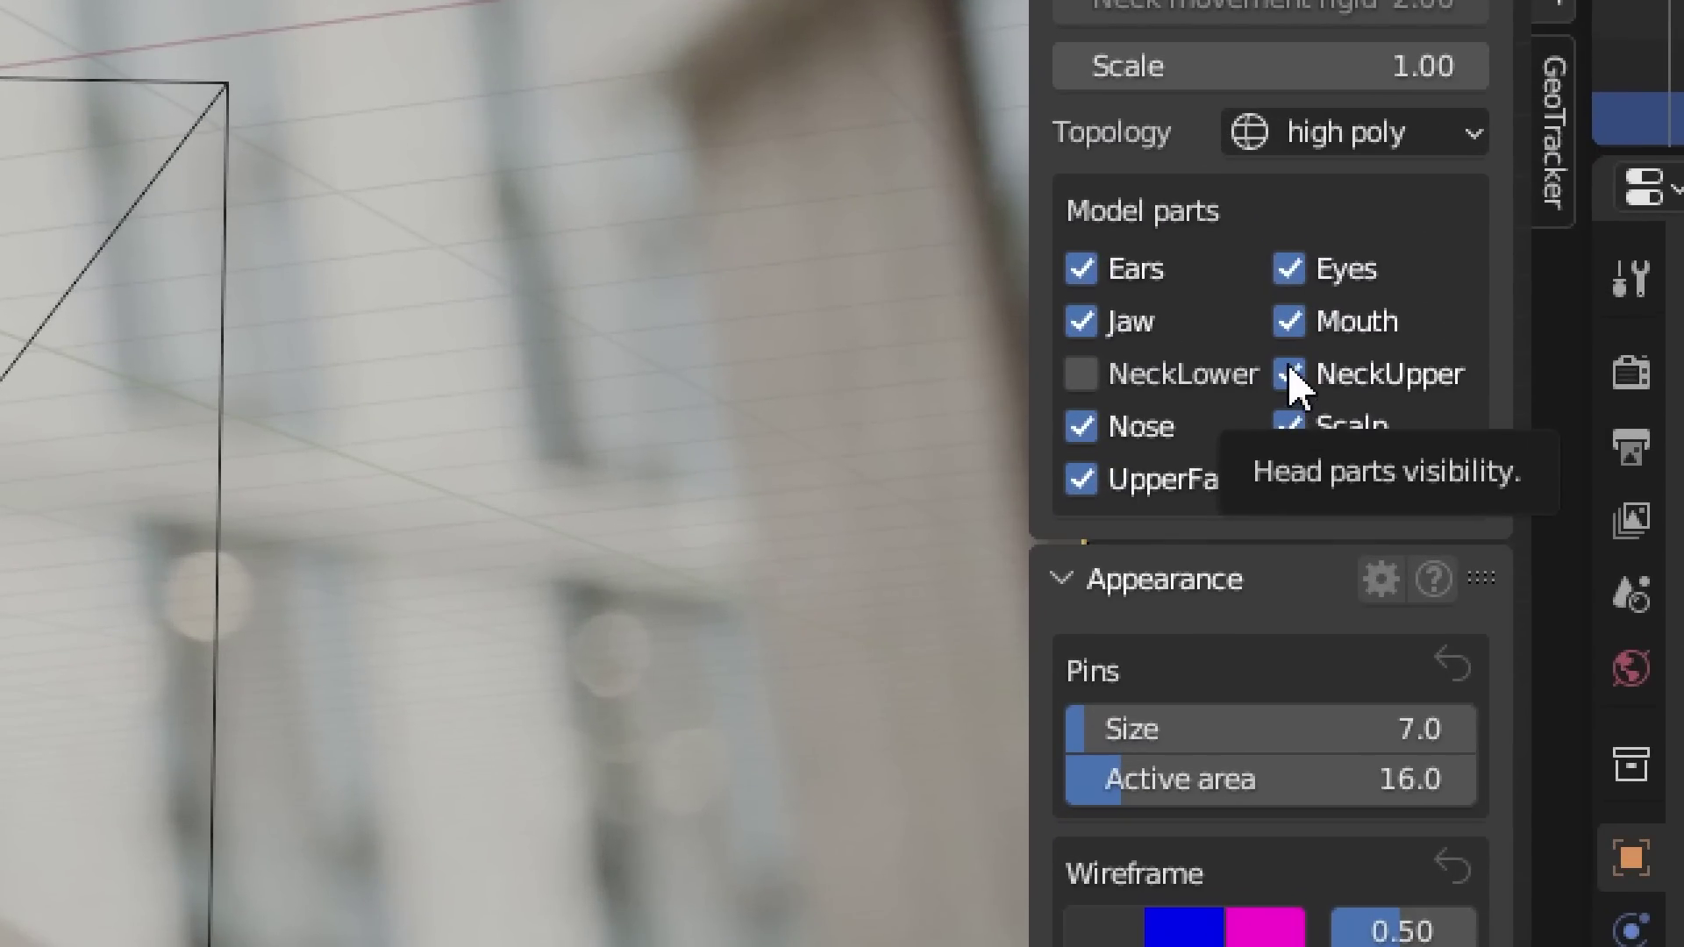
{"action": "left_click", "coordinate": [1288, 373]}
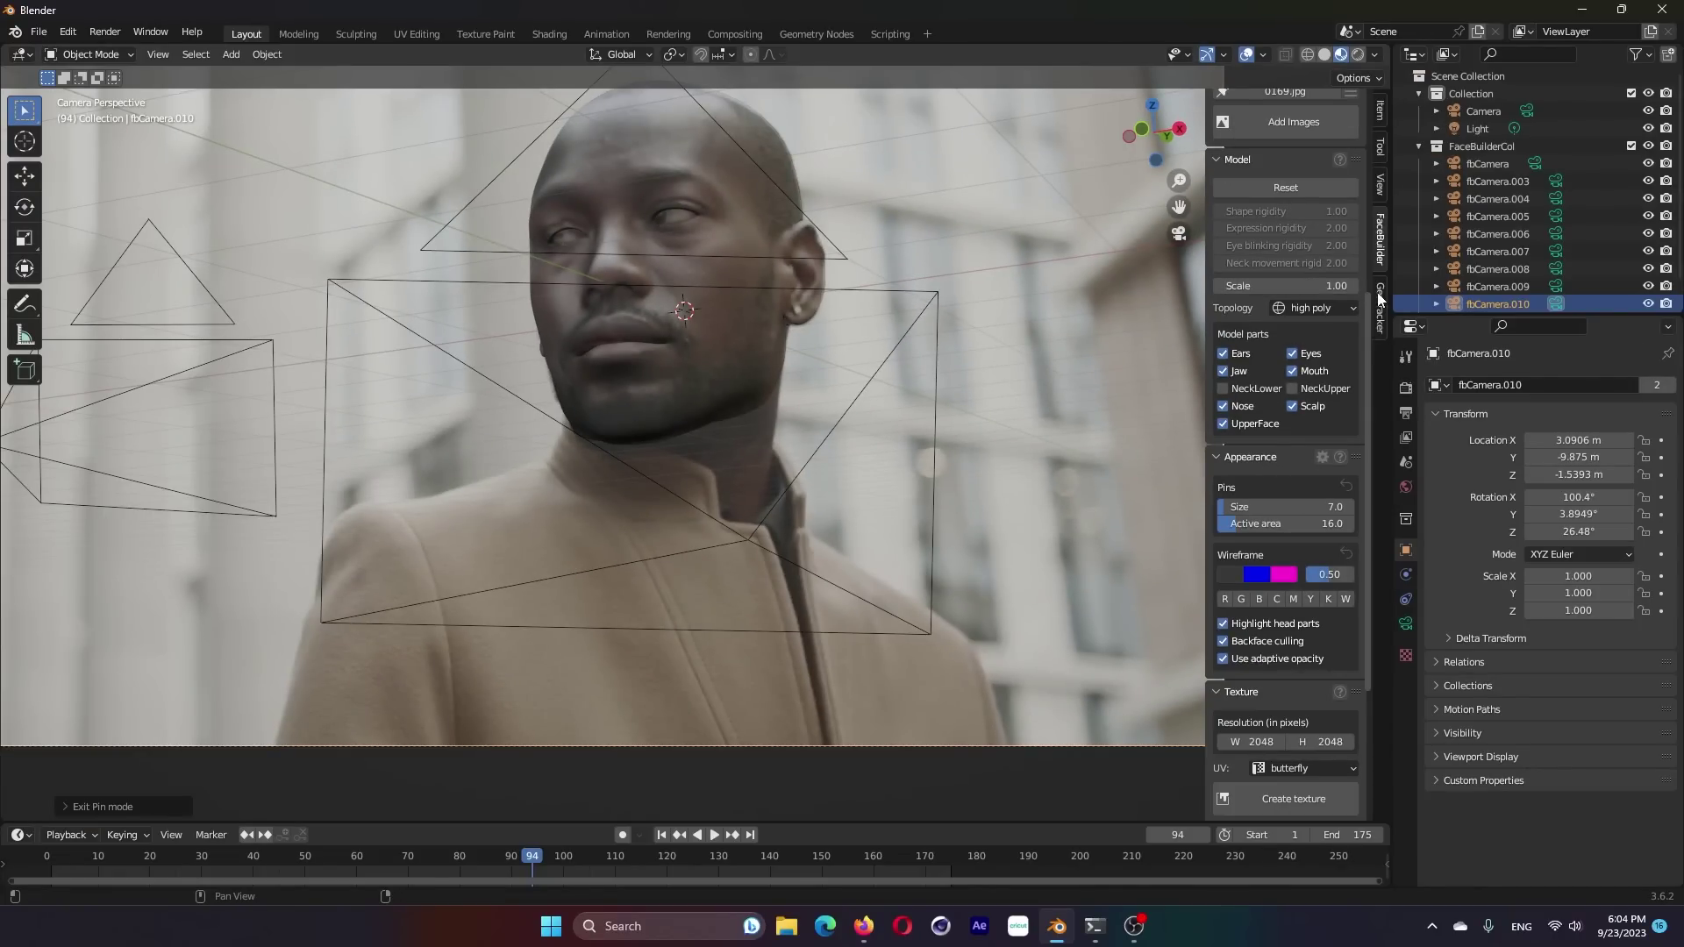
{"action": "left_click", "coordinate": [1380, 304]}
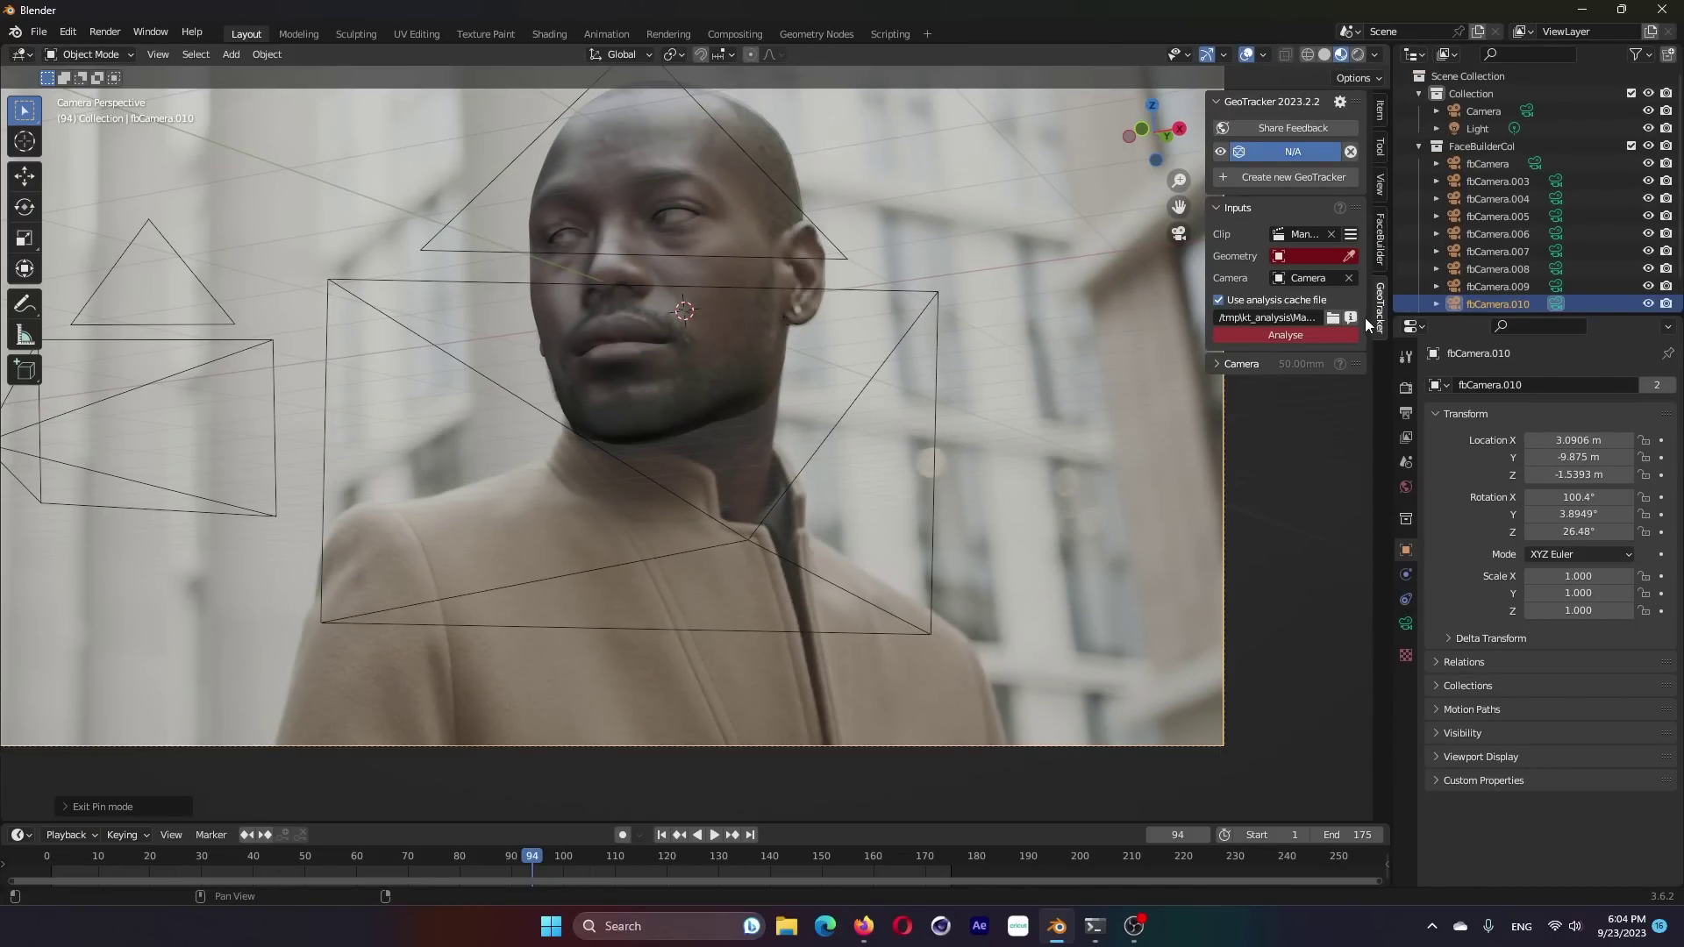
- Pick FBHead as the GeoTracker geometry and start pin mode, centring the head in view
{"action": "left_click", "coordinate": [1349, 255]}
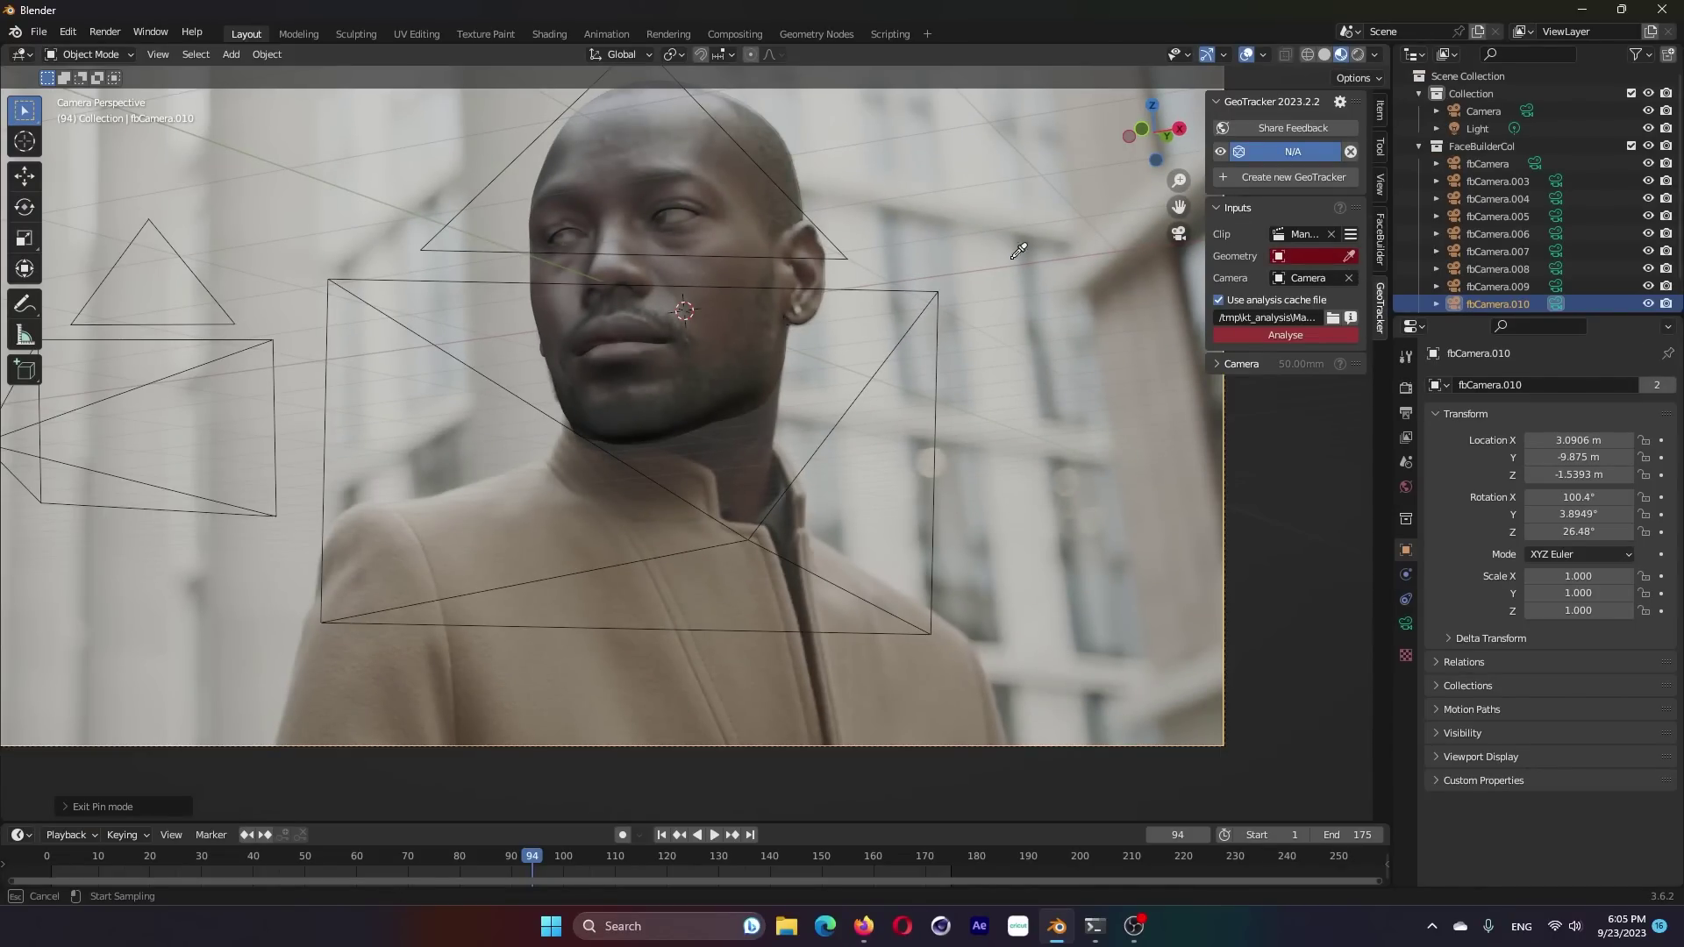
{"action": "left_click", "coordinate": [738, 233]}
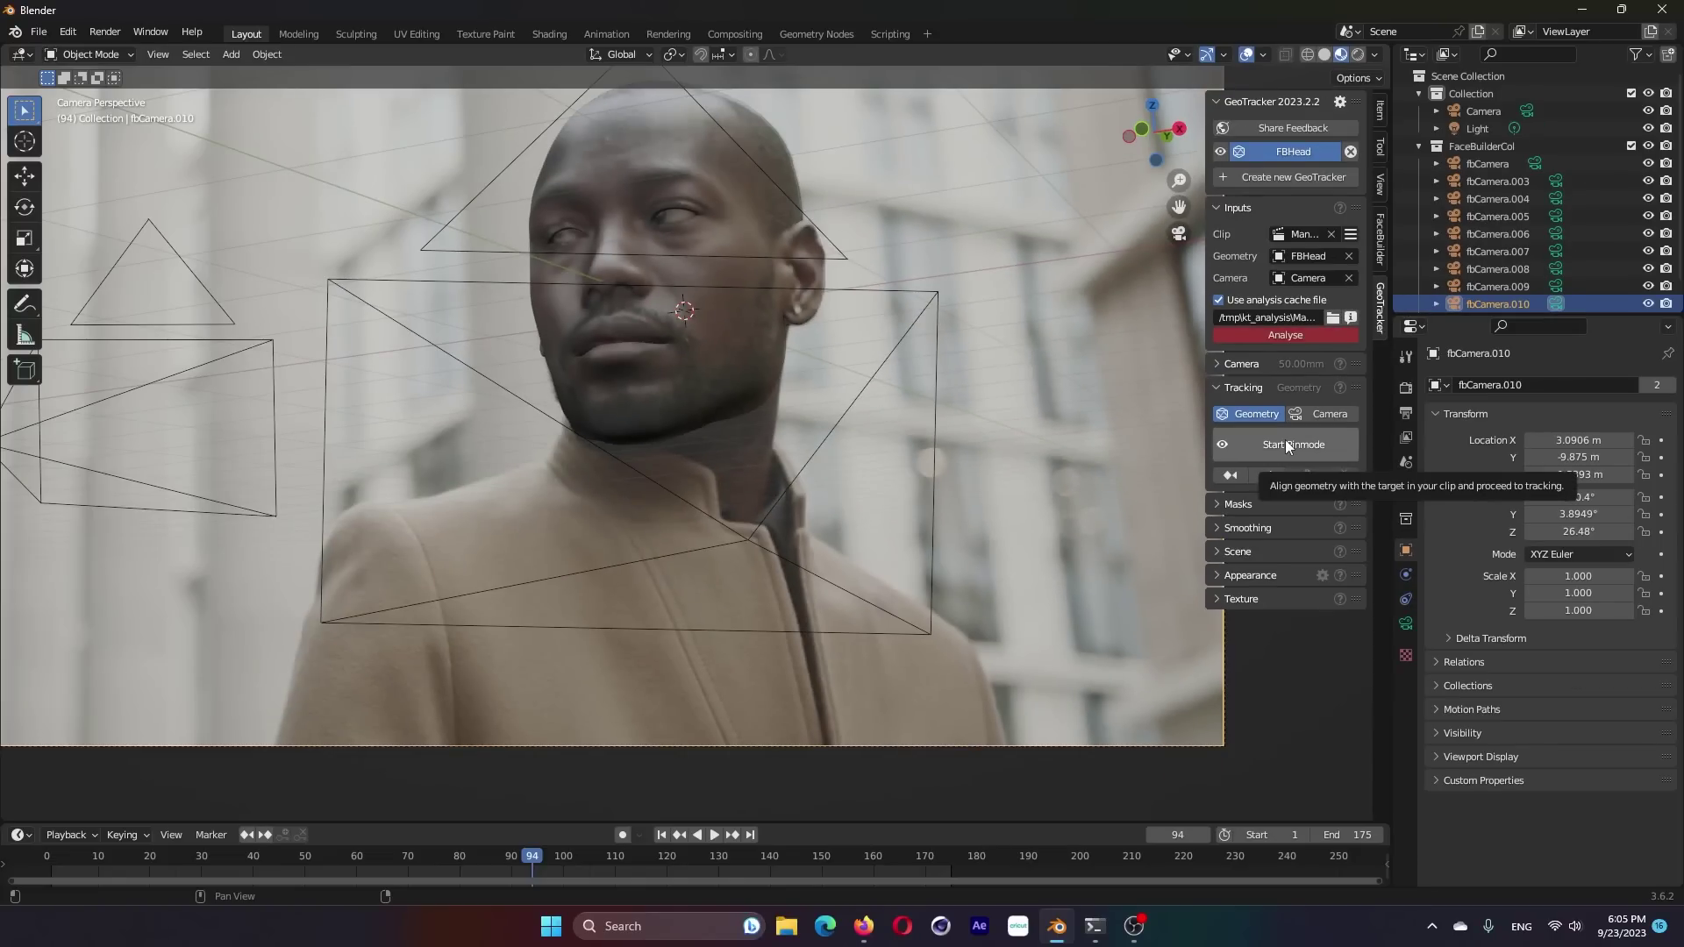
{"action": "left_click", "coordinate": [1286, 445]}
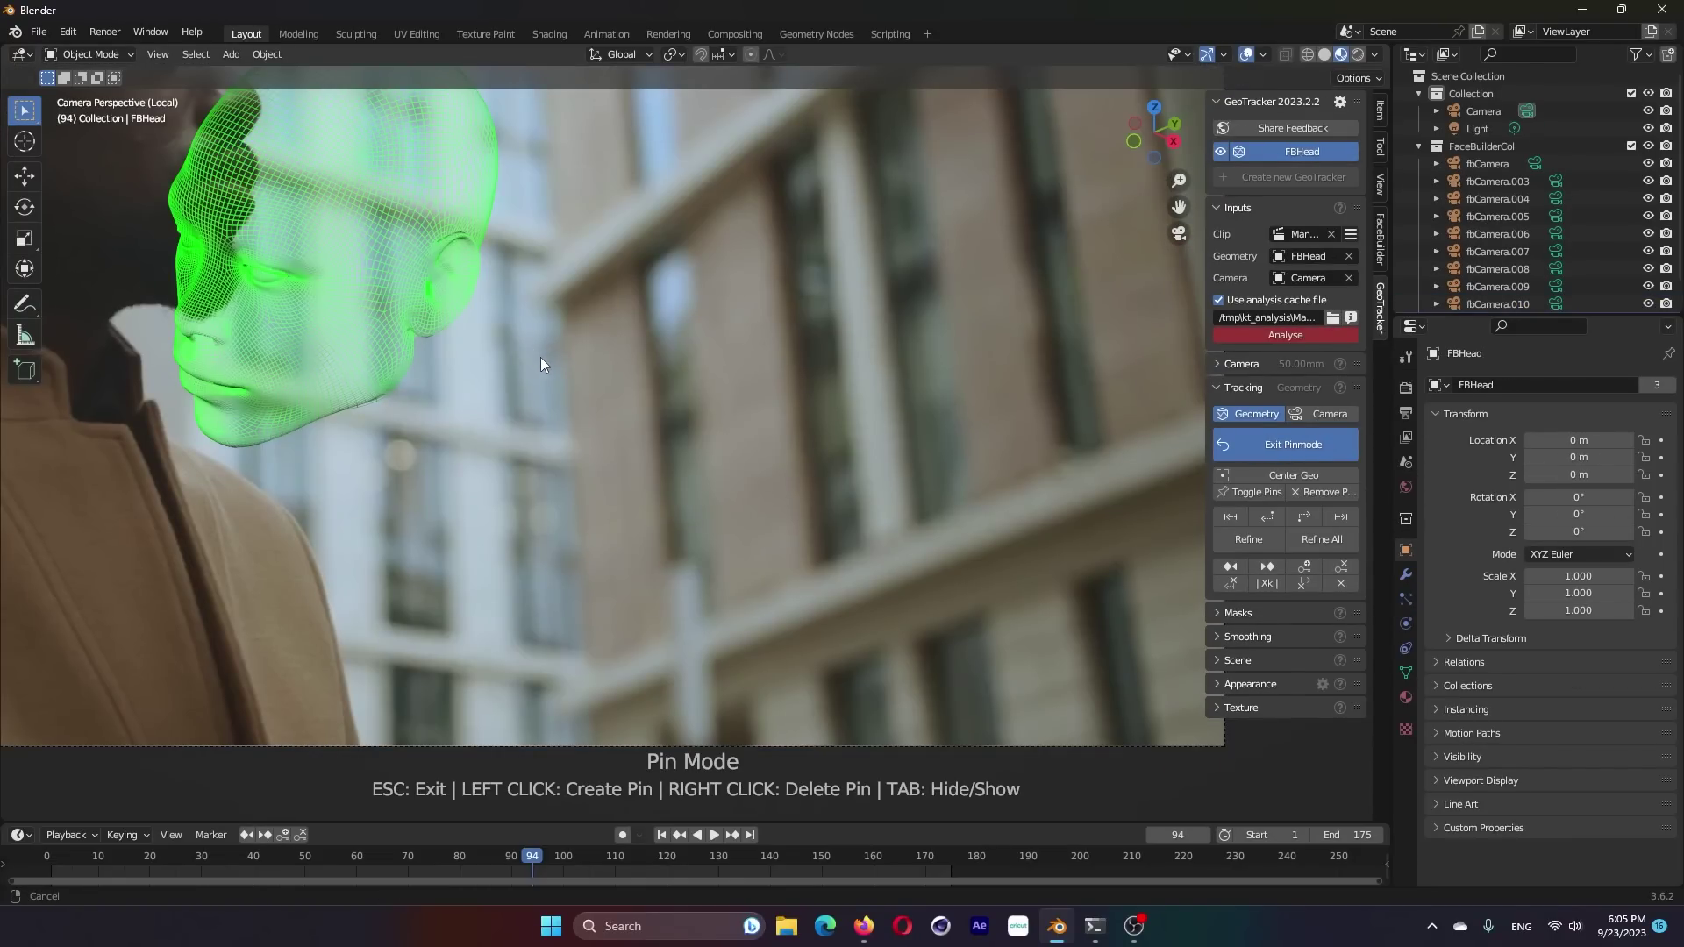
{"action": "middle_click_drag", "start_coordinate": [540, 356], "coordinate": [1042, 614], "text": "shift"}
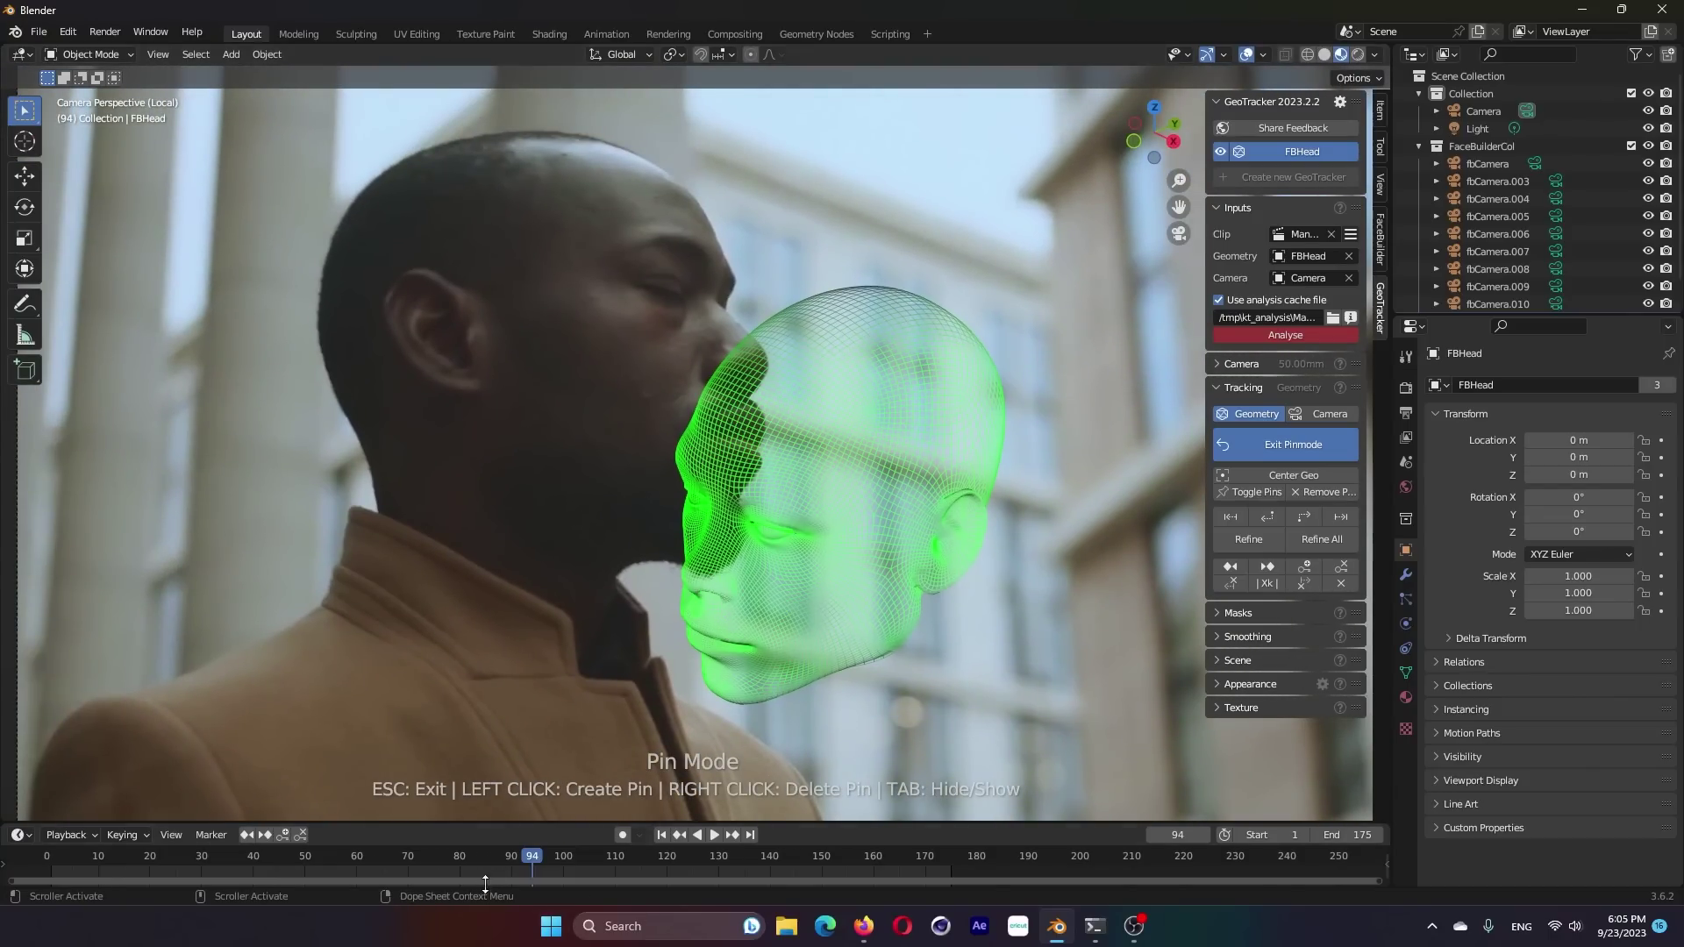
- On frame 1, align the head mesh to the man's face and set wireframe opacity to 0.08
{"action": "left_click", "coordinate": [662, 834]}
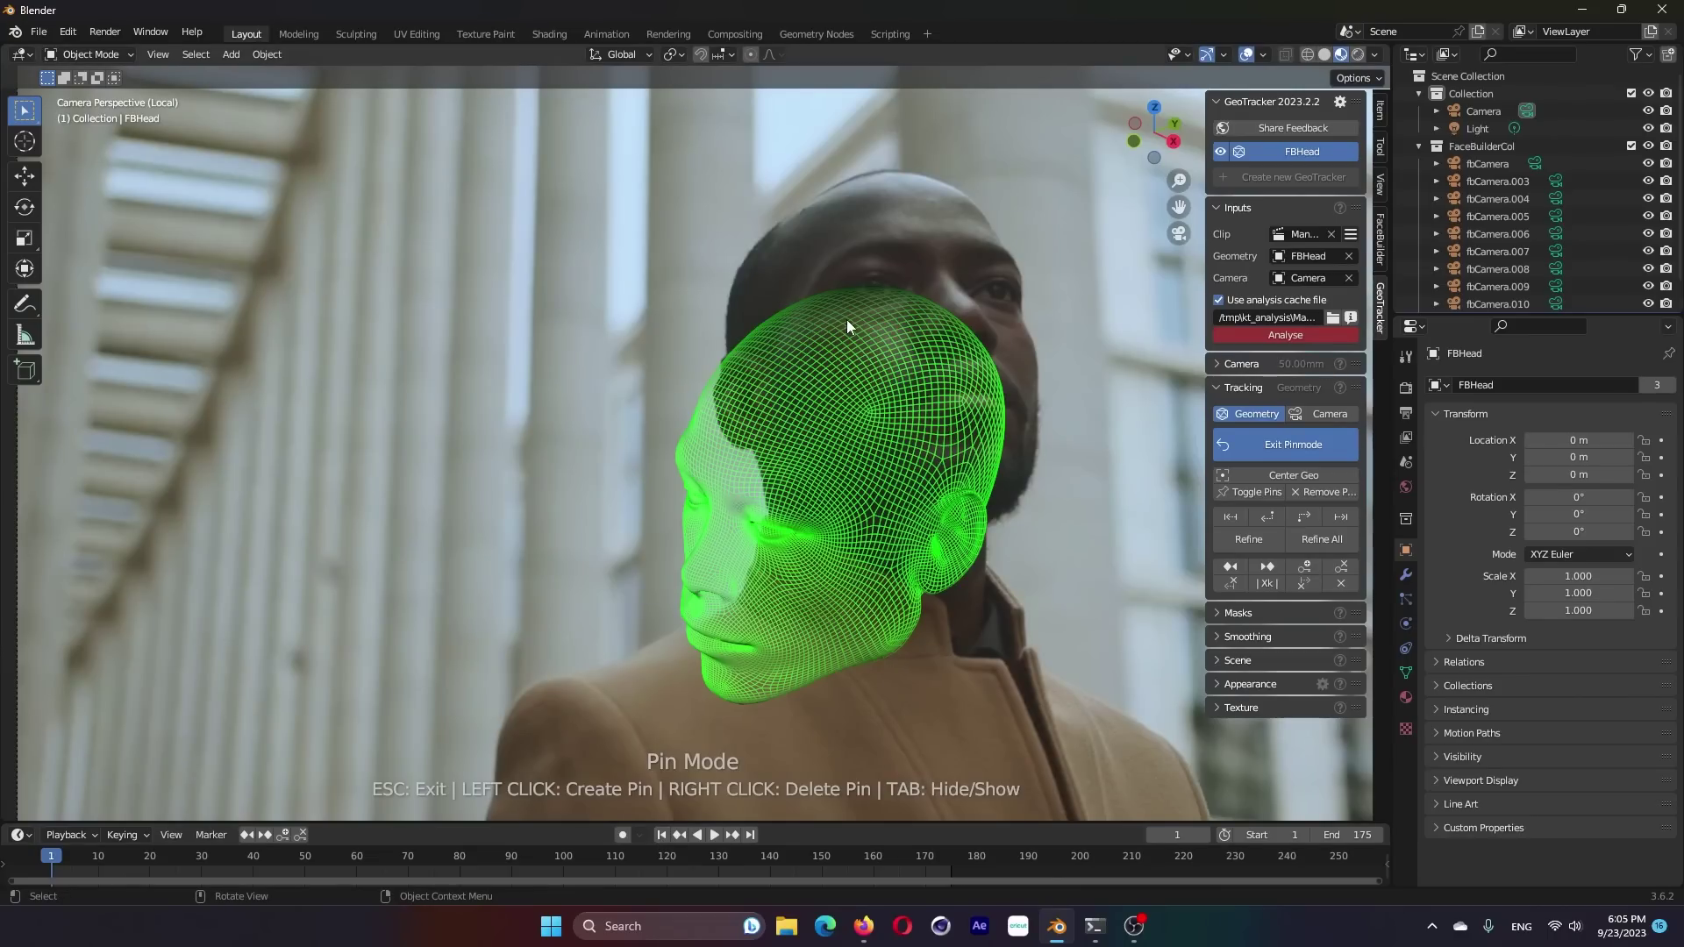
{"action": "left_click_drag", "start_coordinate": [878, 350], "coordinate": [911, 205]}
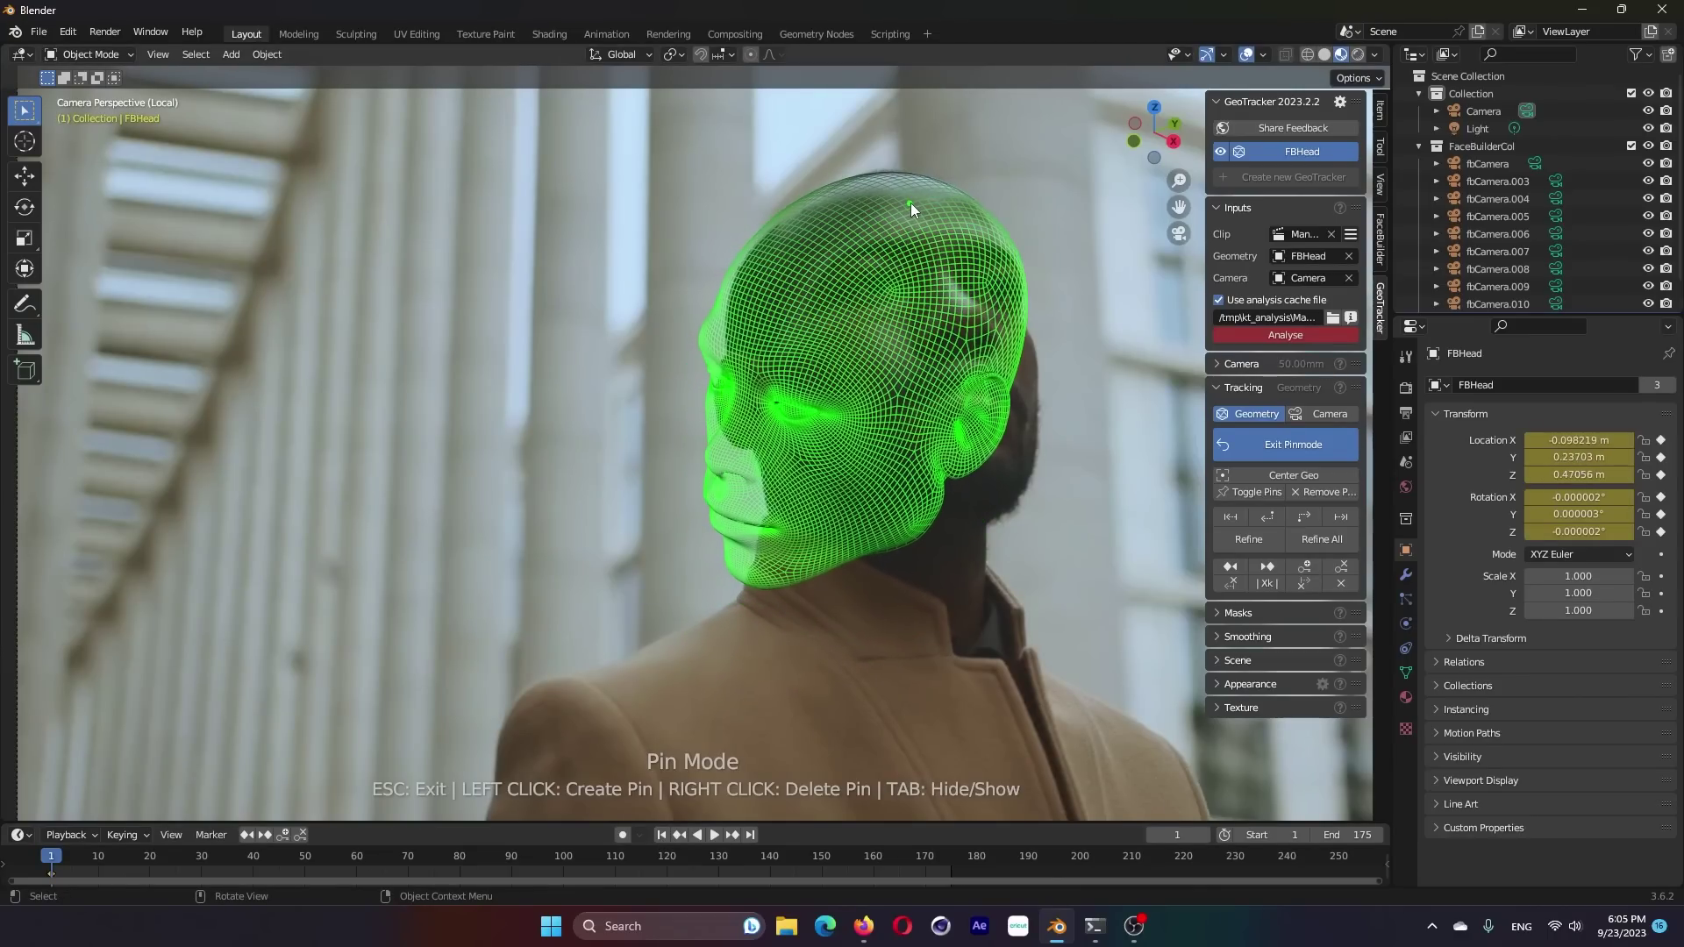
{"action": "left_click_drag", "start_coordinate": [877, 549], "coordinate": [1001, 495]}
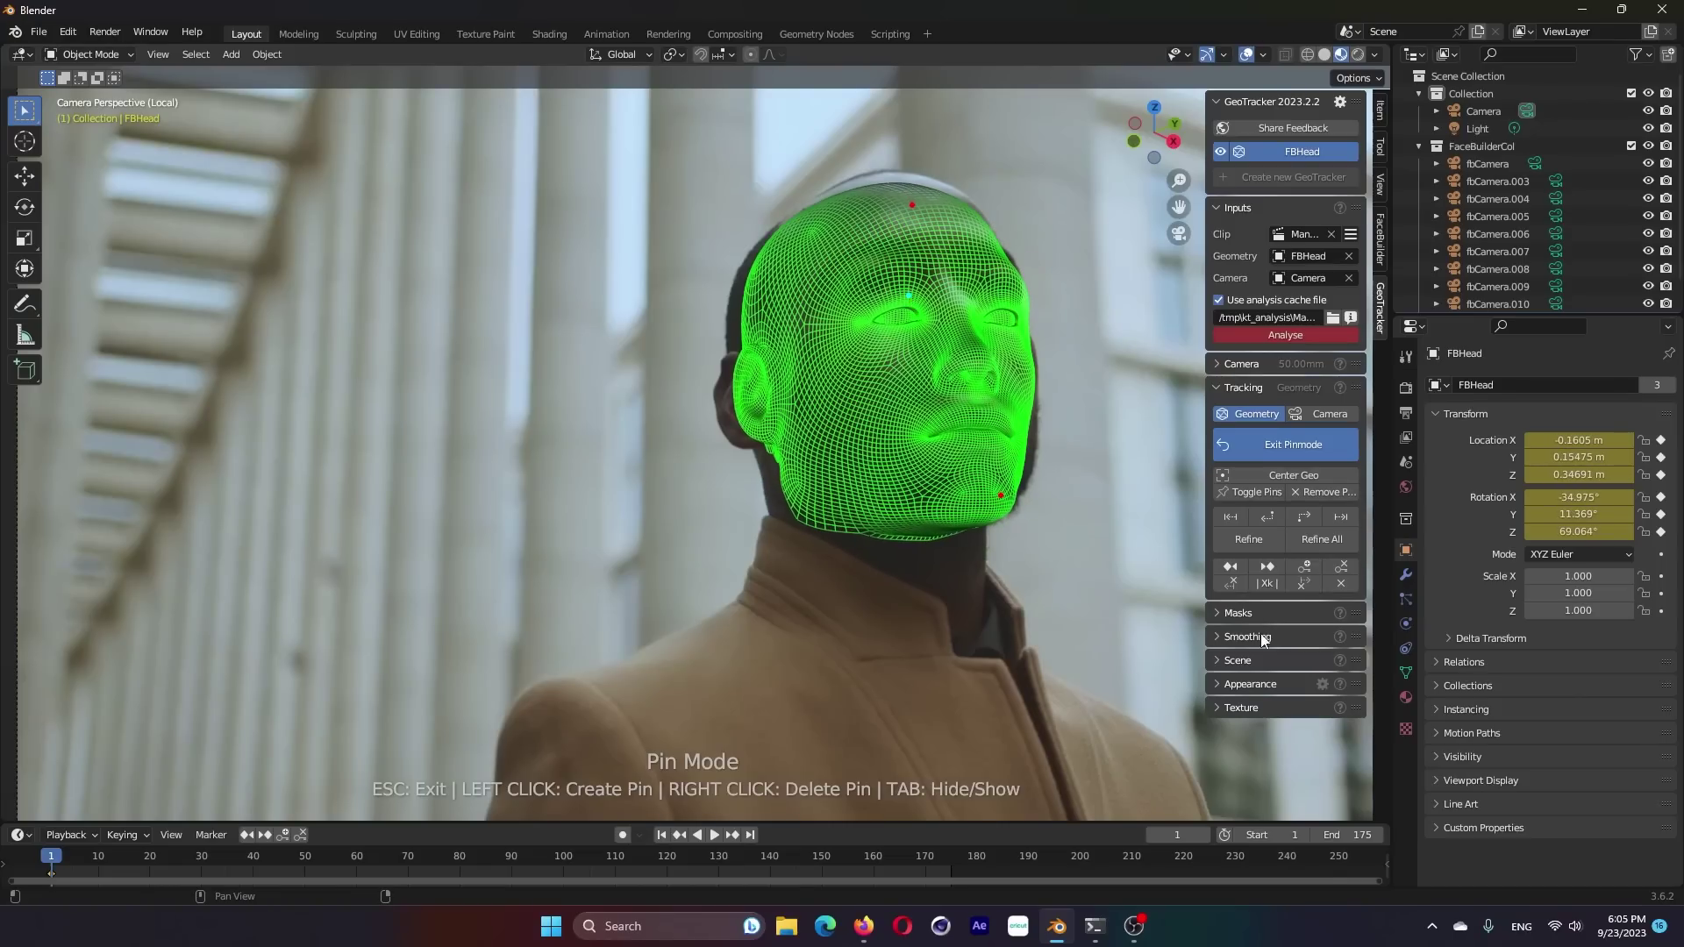
{"action": "left_click", "coordinate": [1224, 685]}
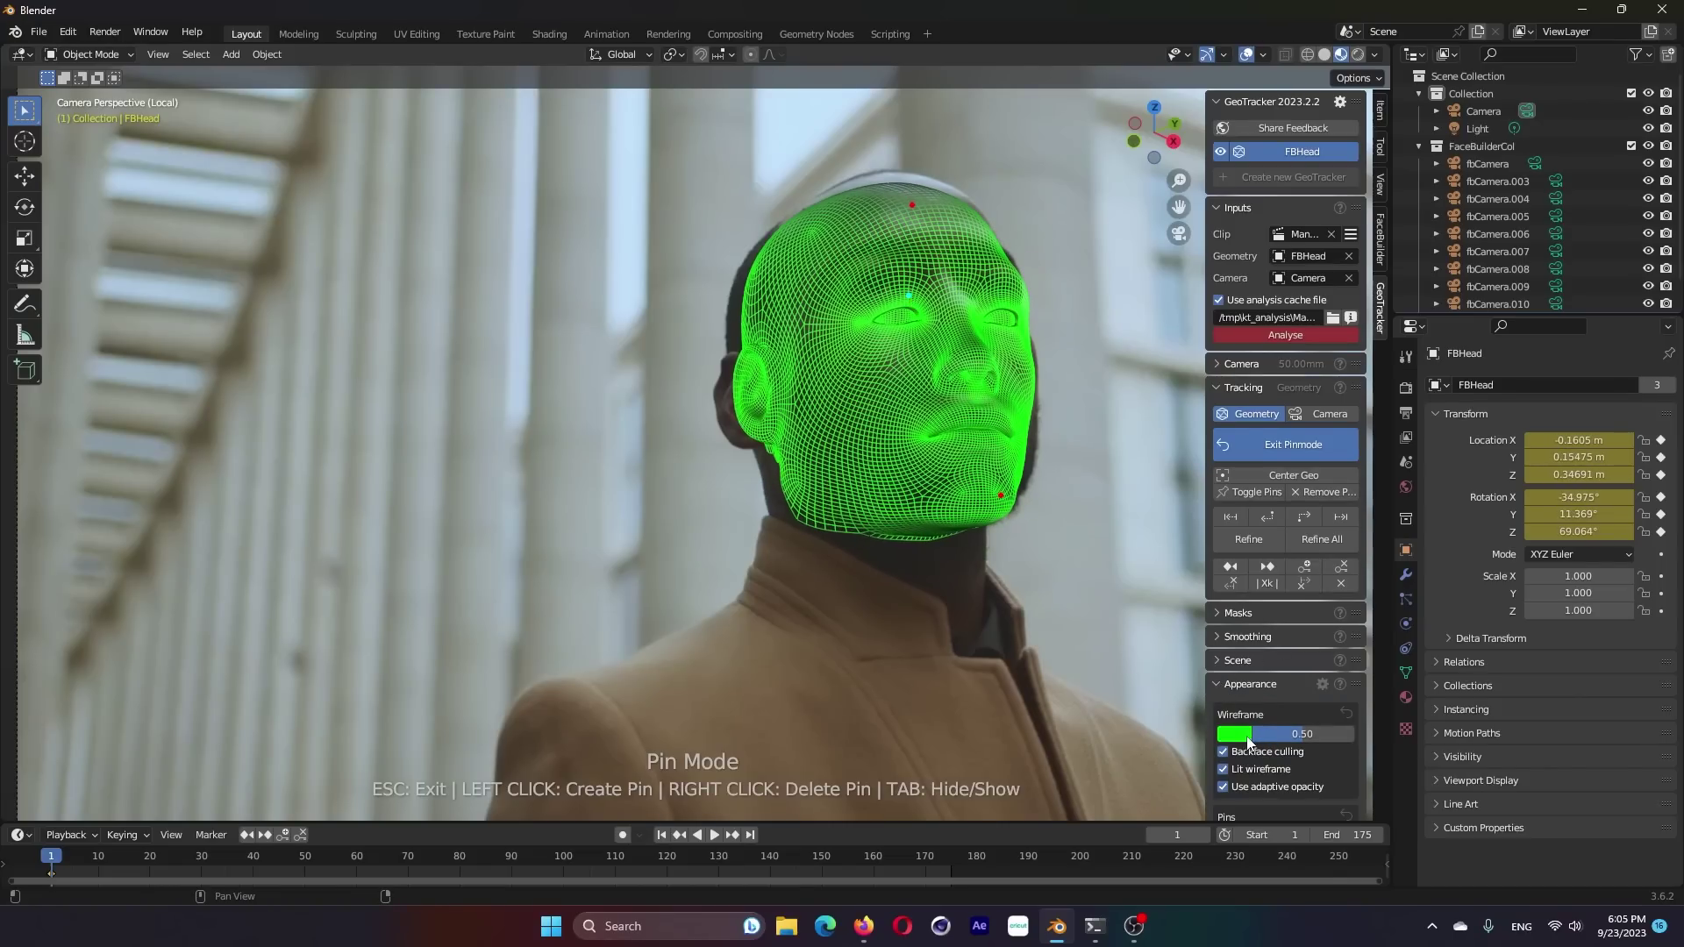
{"action": "left_click_drag", "start_coordinate": [1302, 739], "coordinate": [1260, 739]}
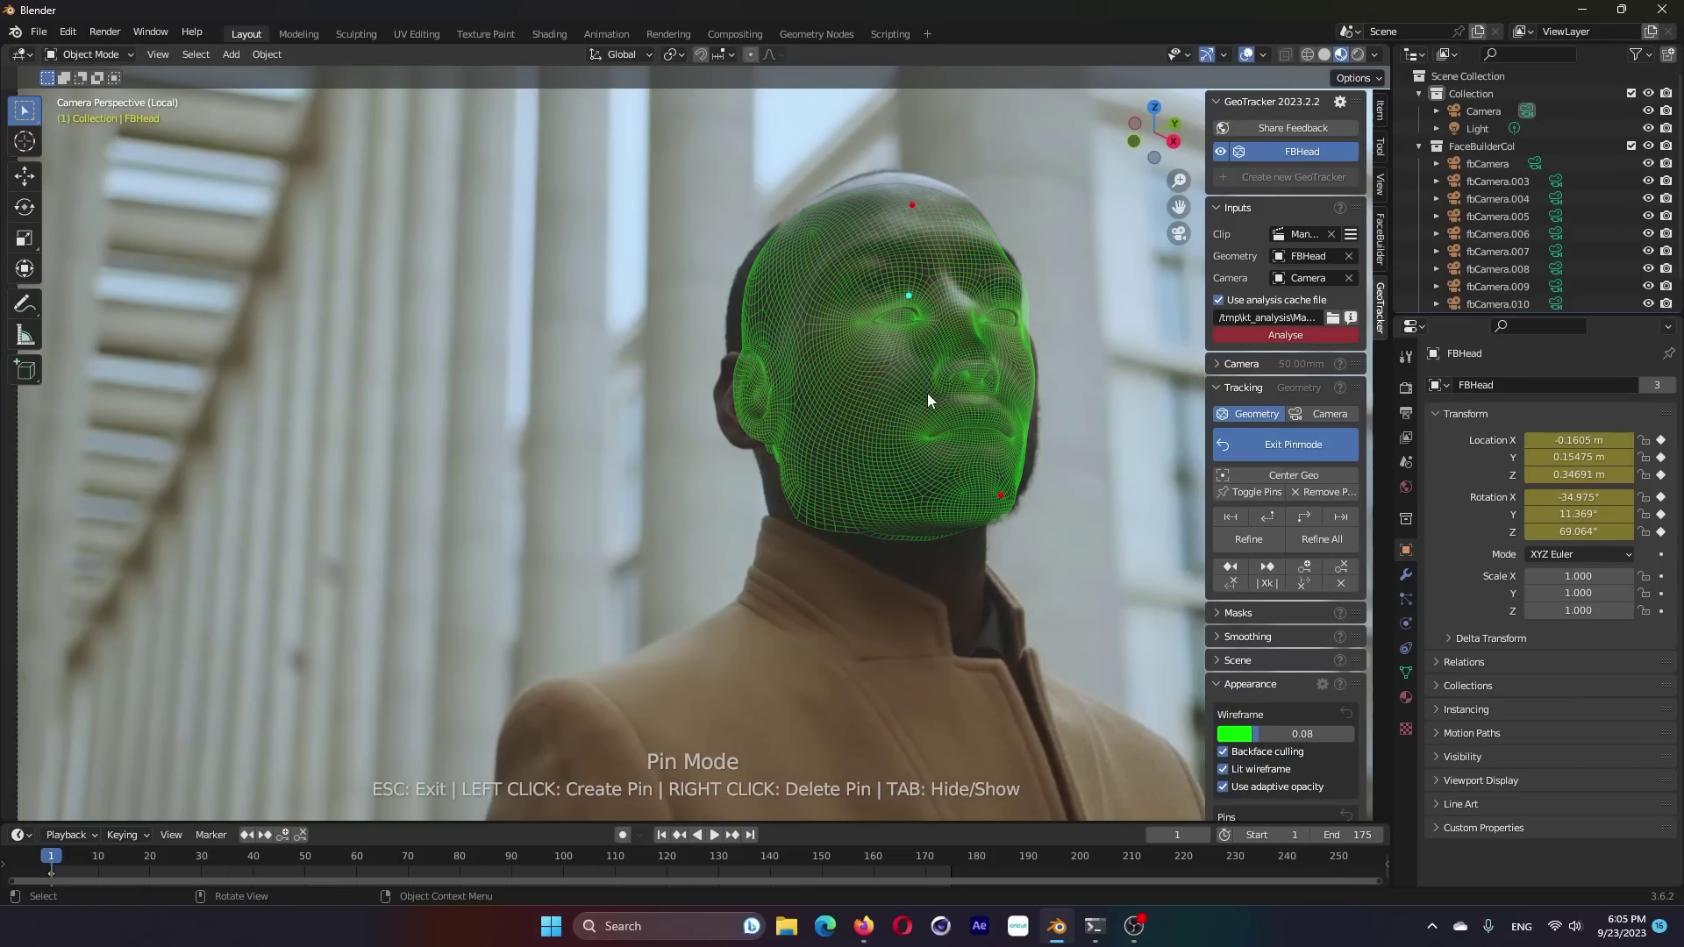
- Pin the head mesh at the brow, ear and top of the head to fit the face
{"action": "scroll", "coordinate": [928, 400], "scroll_direction": "up", "scroll_amount": 3}
{"action": "middle_click_drag", "start_coordinate": [928, 400], "coordinate": [403, 486], "text": "shift"}
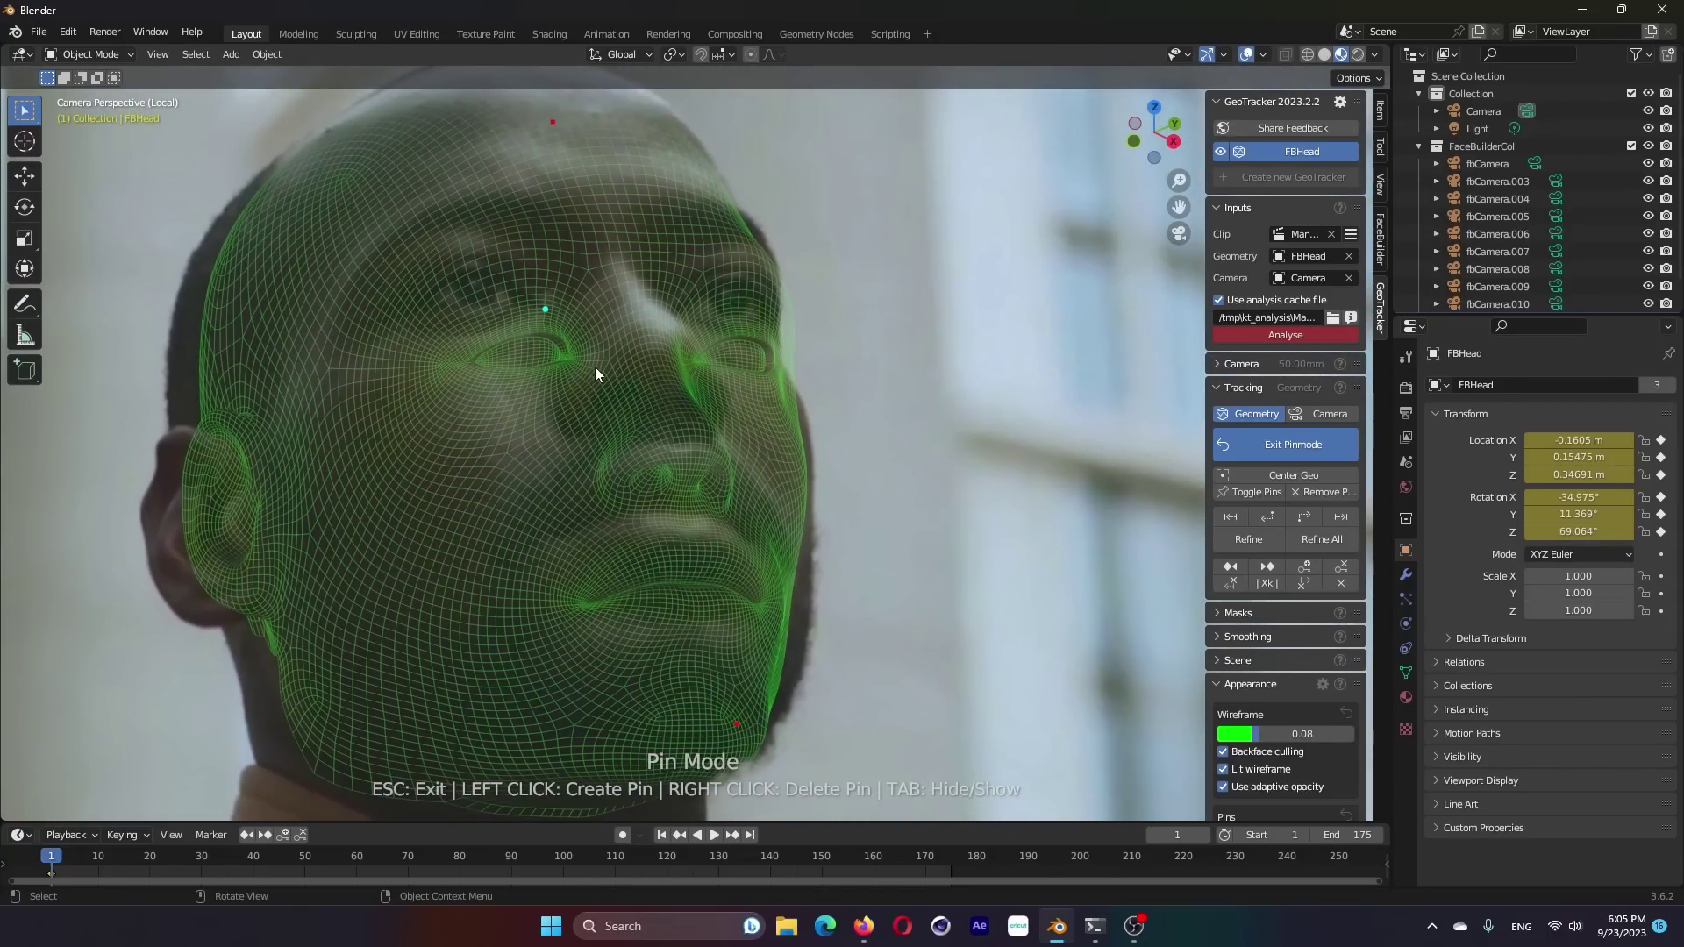
{"action": "mouse_move", "coordinate": [563, 355]}
{"action": "left_mouse_down"}
{"action": "mouse_move", "coordinate": [505, 217]}
{"action": "mouse_move", "coordinate": [483, 213]}
{"action": "left_mouse_up"}
{"action": "scroll", "coordinate": [676, 366], "scroll_direction": "down", "scroll_amount": 3}
{"action": "left_click", "coordinate": [300, 572]}
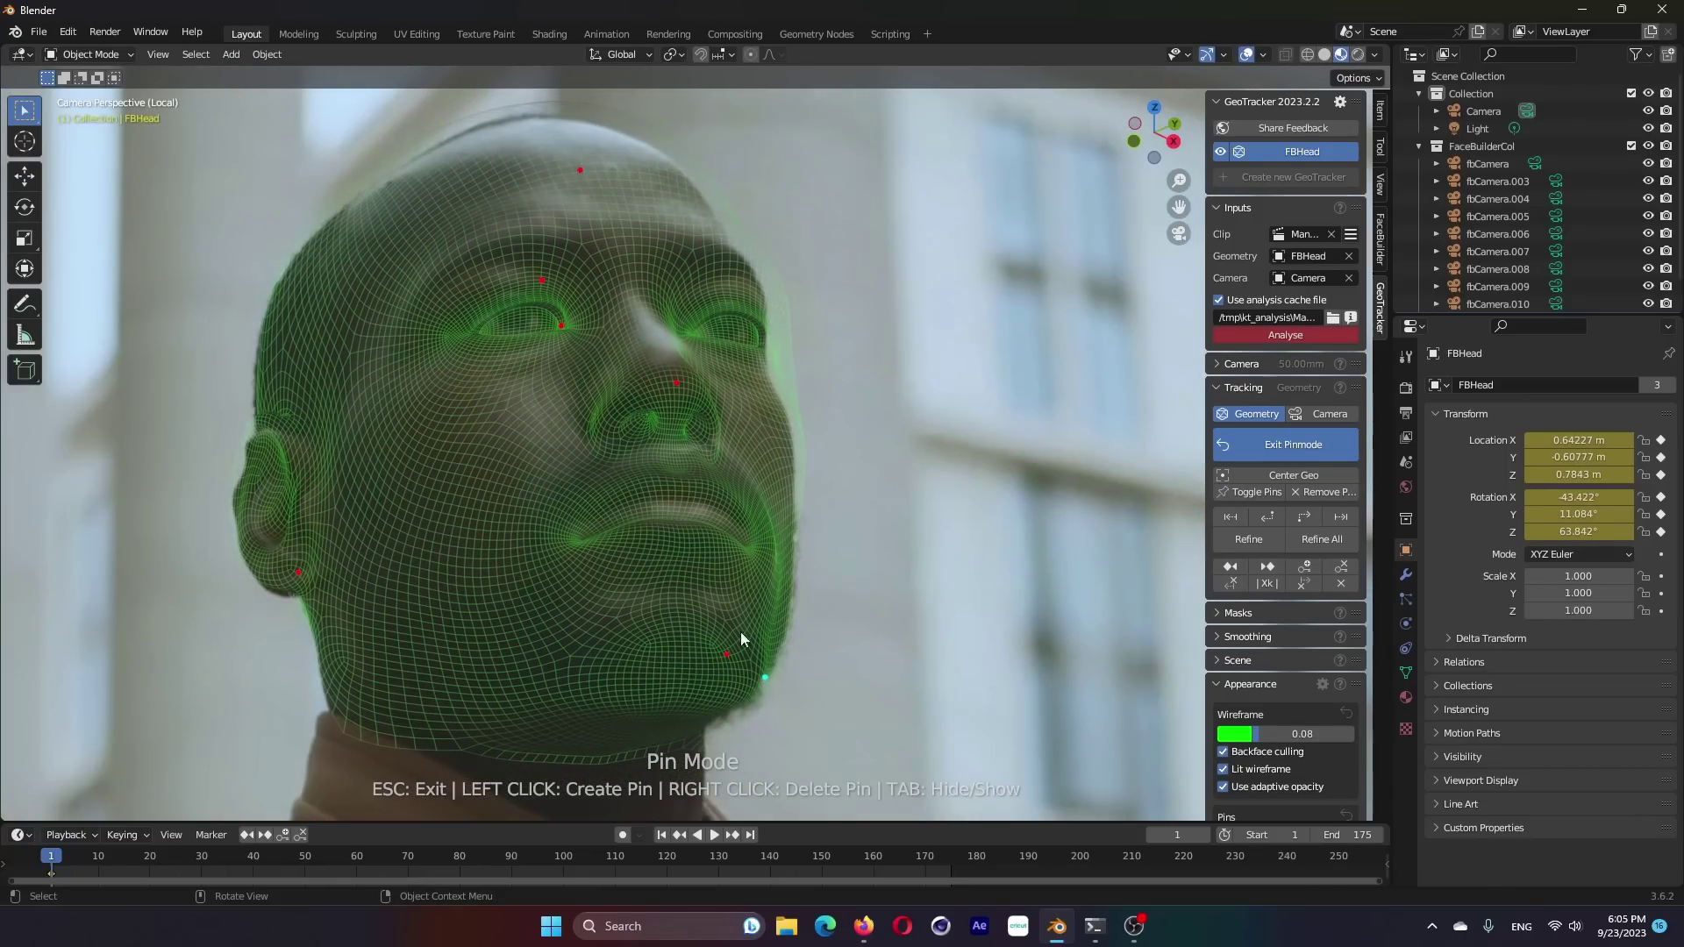
{"action": "left_click_drag", "start_coordinate": [740, 633], "coordinate": [787, 426]}
{"action": "scroll", "coordinate": [453, 228], "scroll_direction": "up", "scroll_amount": 2}
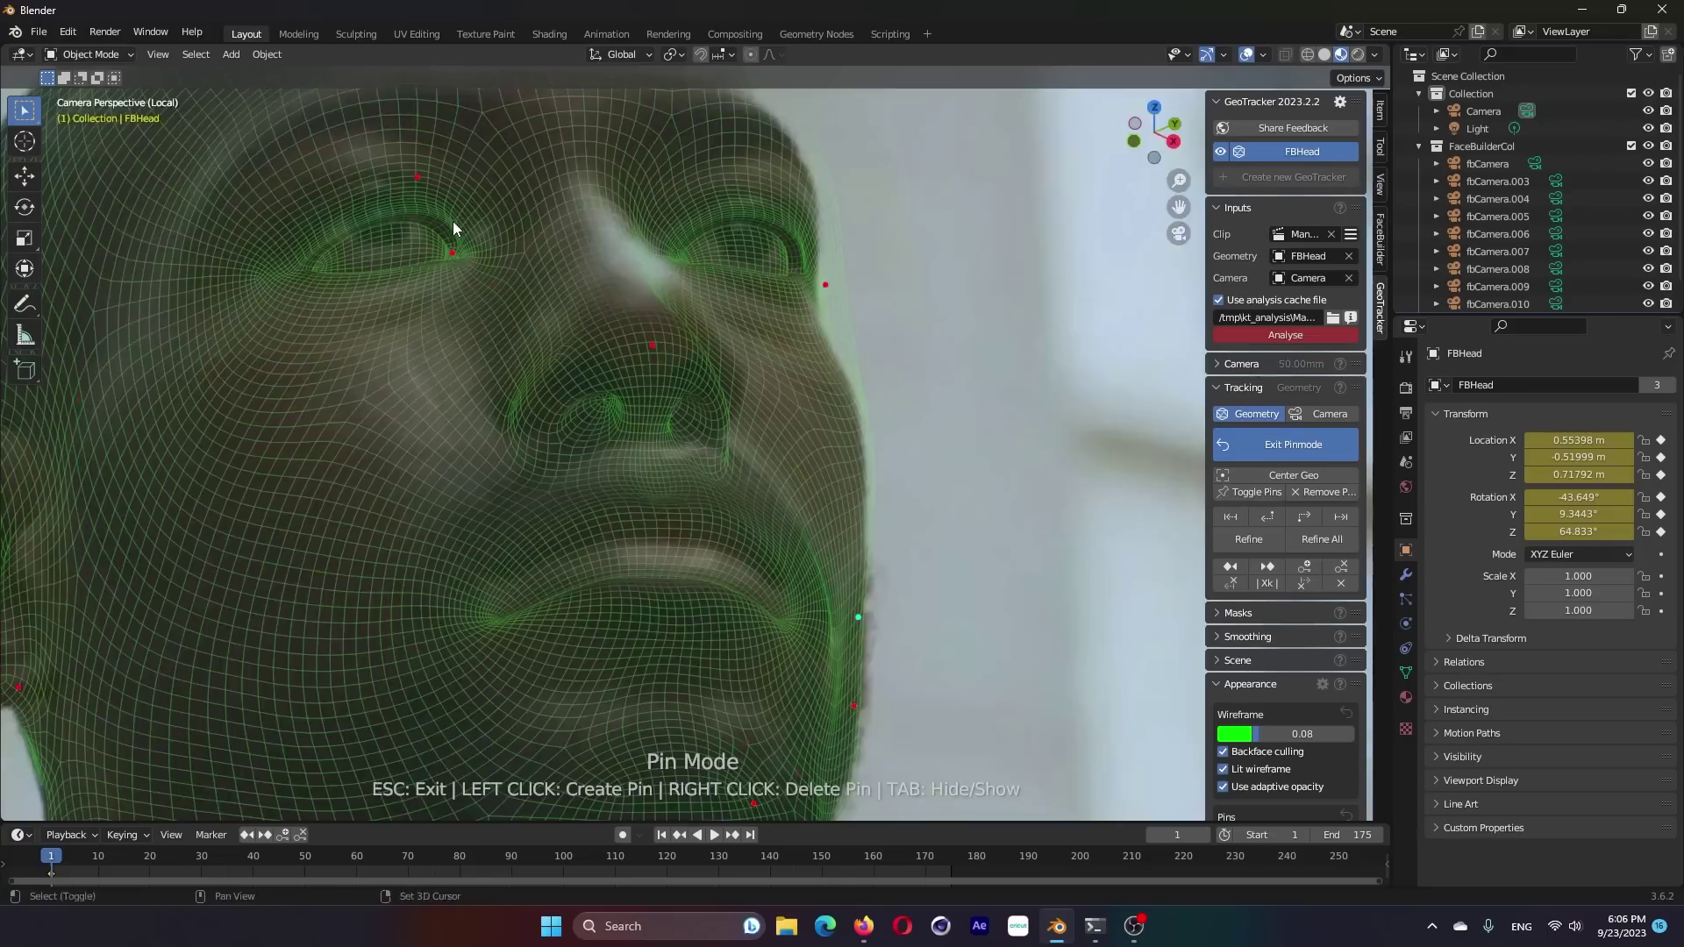
{"action": "scroll", "coordinate": [633, 444], "scroll_direction": "down", "scroll_amount": 4}
{"action": "scroll", "coordinate": [633, 444], "scroll_direction": "up", "scroll_amount": 3}
{"action": "scroll", "coordinate": [786, 440], "scroll_direction": "up", "scroll_amount": 3}
{"action": "scroll", "coordinate": [786, 440], "scroll_direction": "down", "scroll_amount": 3}
{"action": "left_click", "coordinate": [677, 238]}
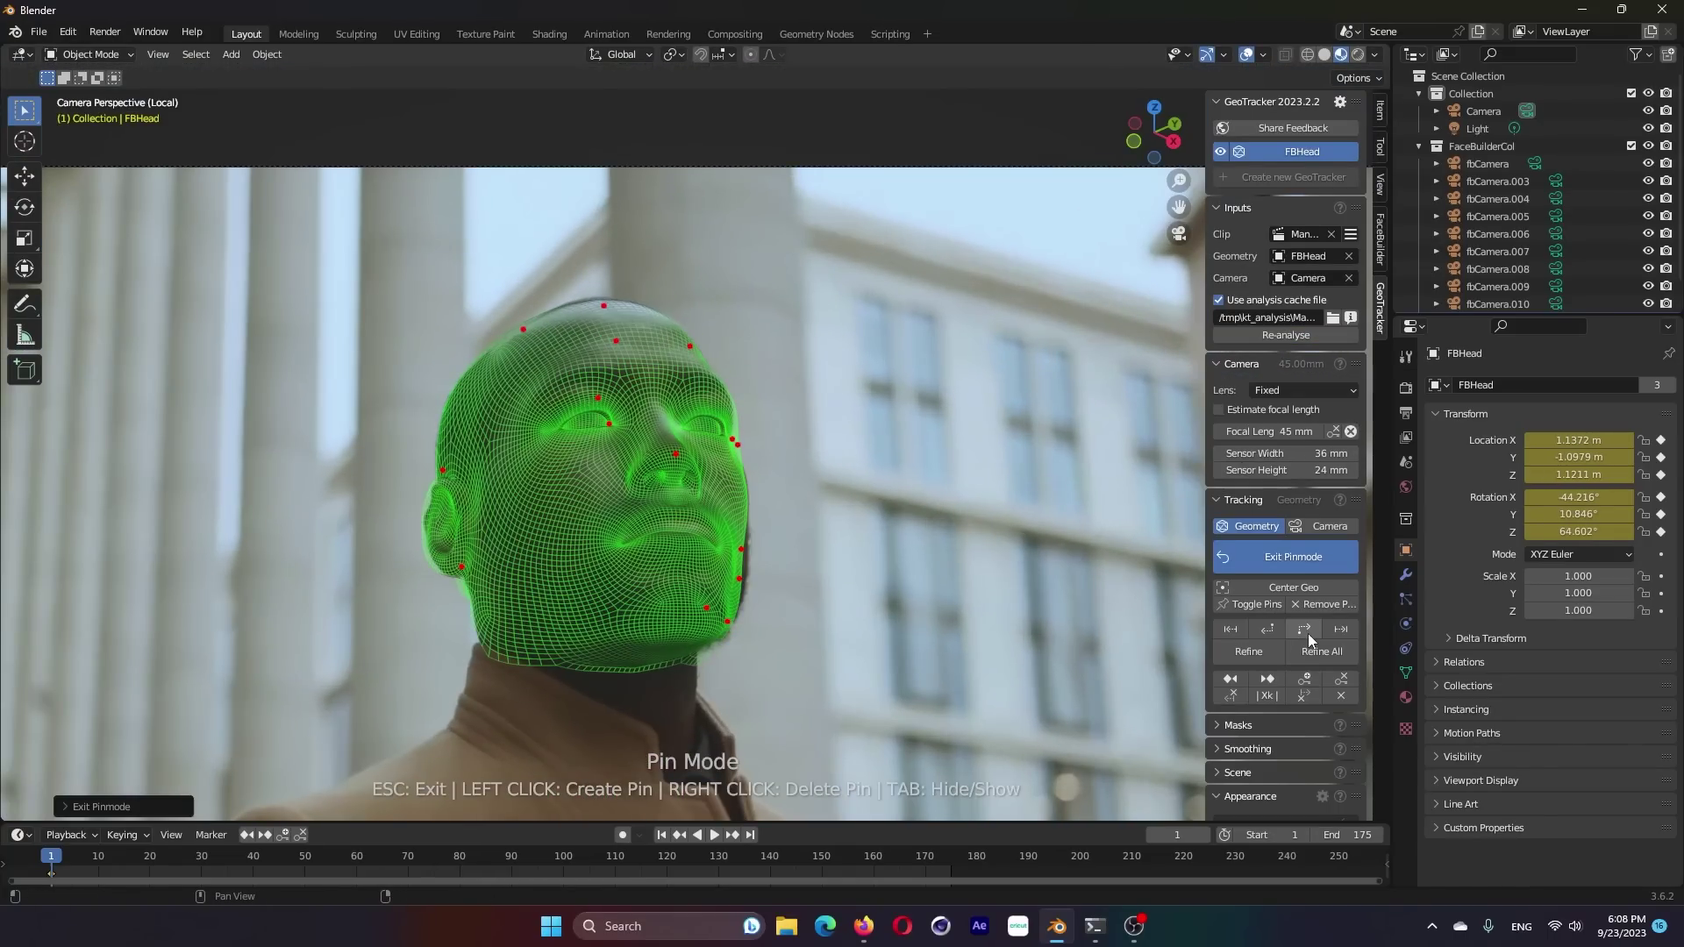
- Track the head to the end of the clip and refit the top-of-head pin around frame 53
{"action": "left_click", "coordinate": [1304, 630]}
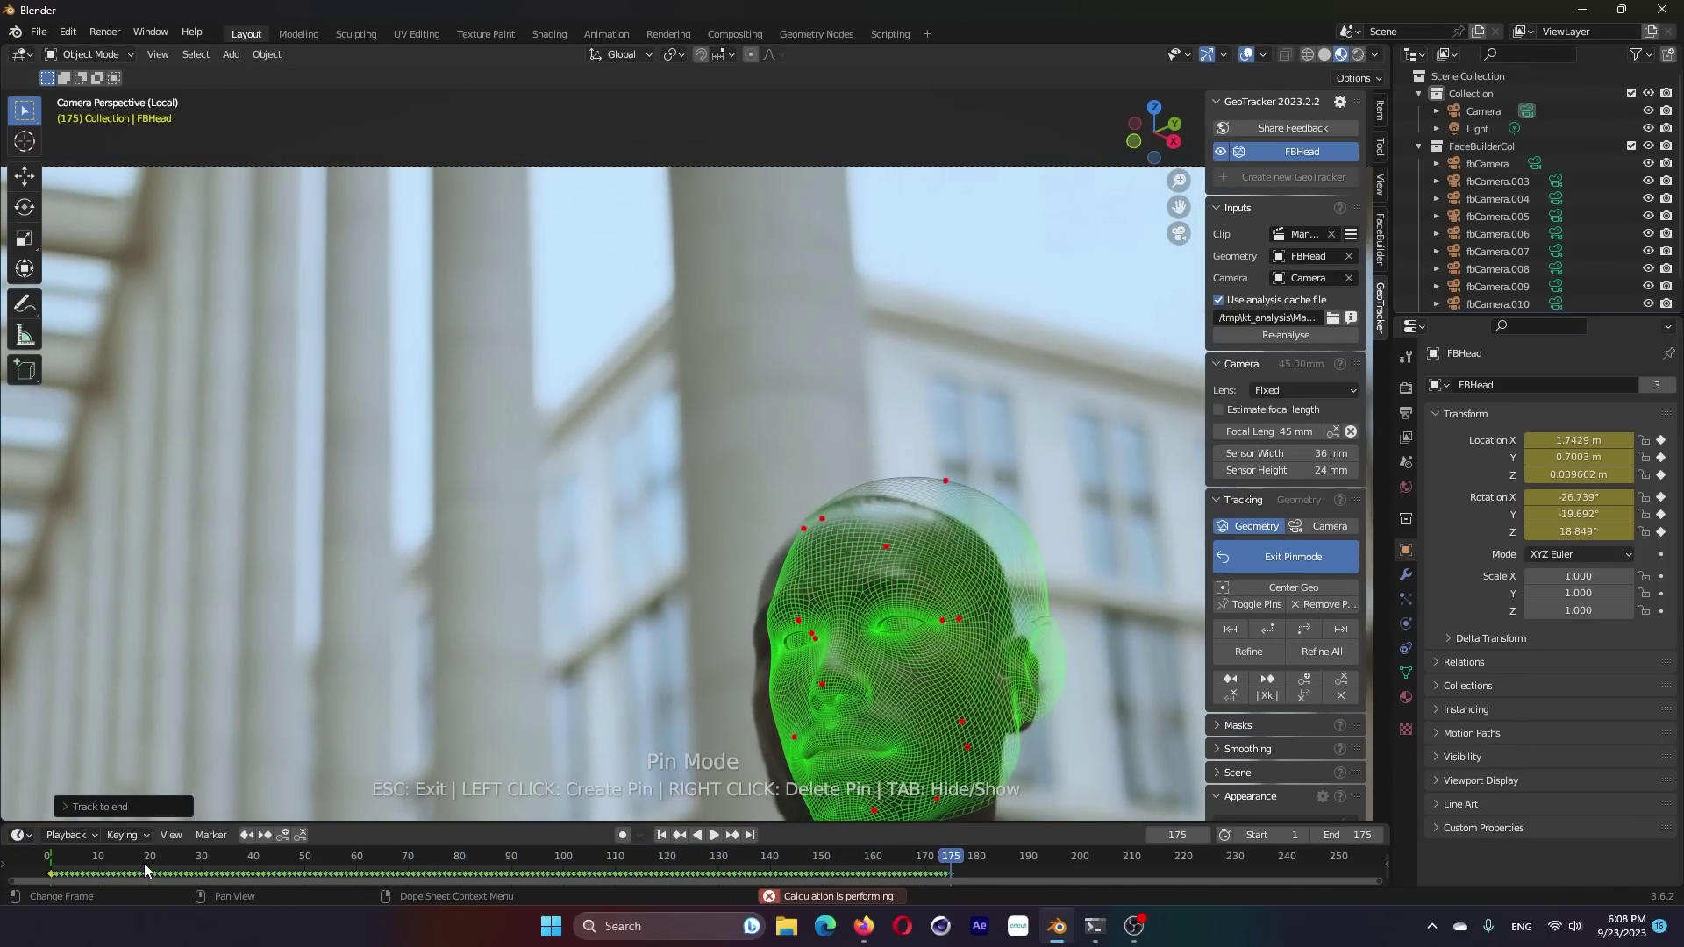
{"action": "left_click_drag", "start_coordinate": [145, 870], "coordinate": [324, 878]}
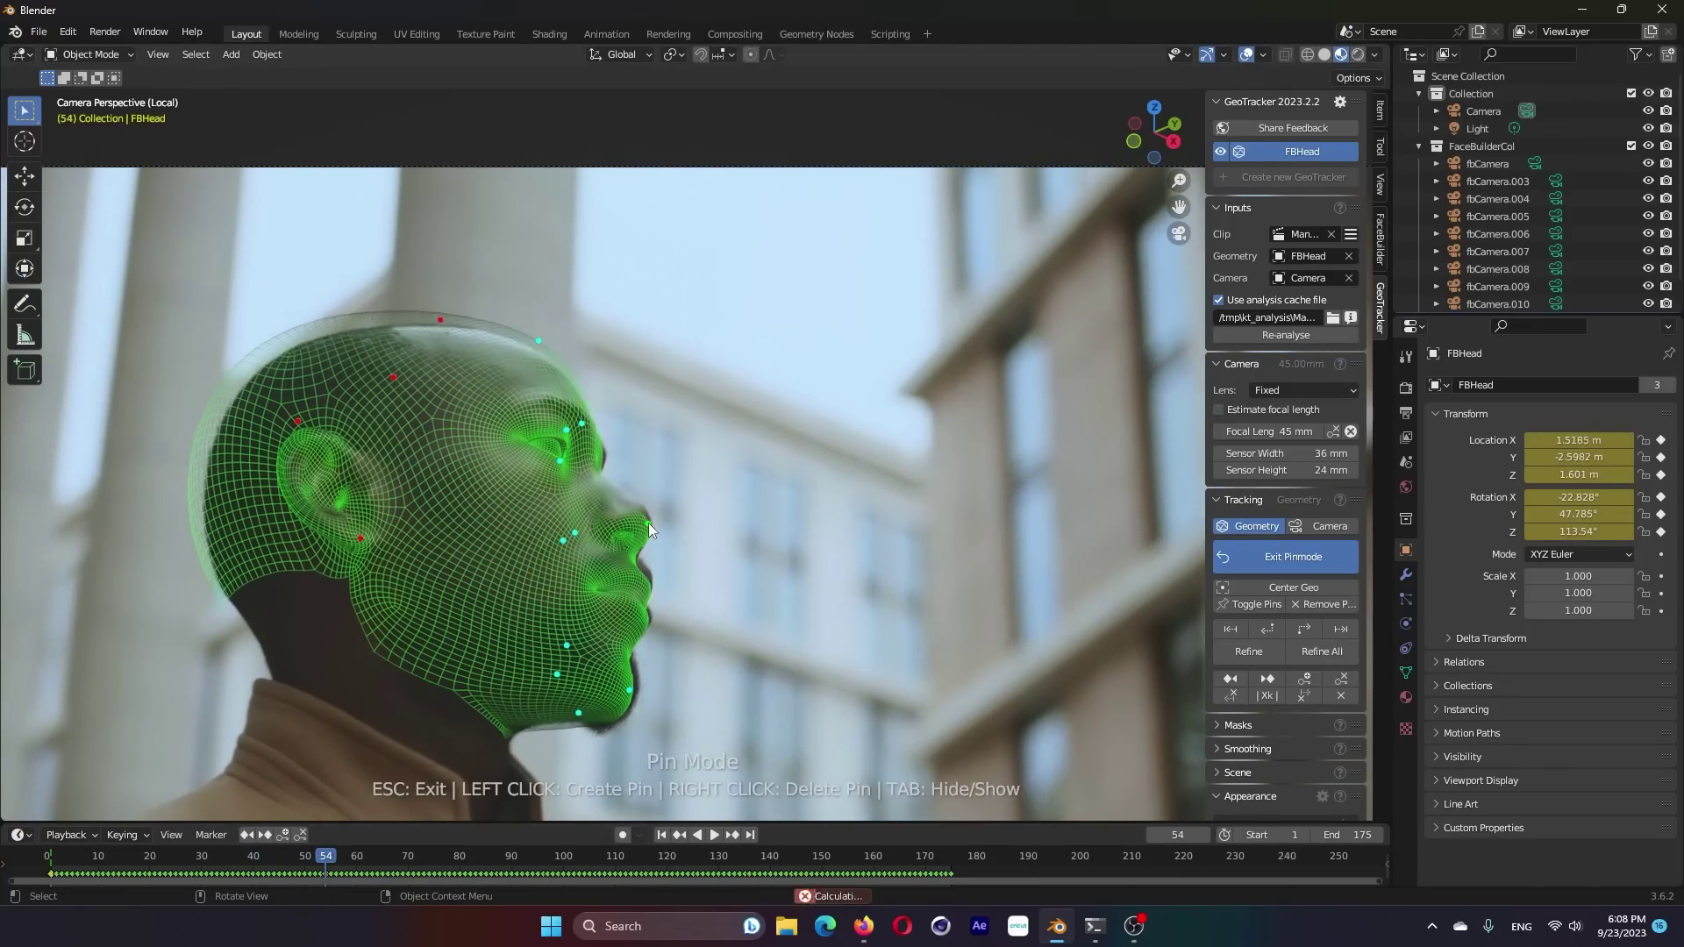
{"action": "mouse_move", "coordinate": [439, 330]}
{"action": "left_mouse_down"}
{"action": "mouse_move", "coordinate": [435, 365]}
{"action": "mouse_move", "coordinate": [438, 331]}
{"action": "left_mouse_up"}
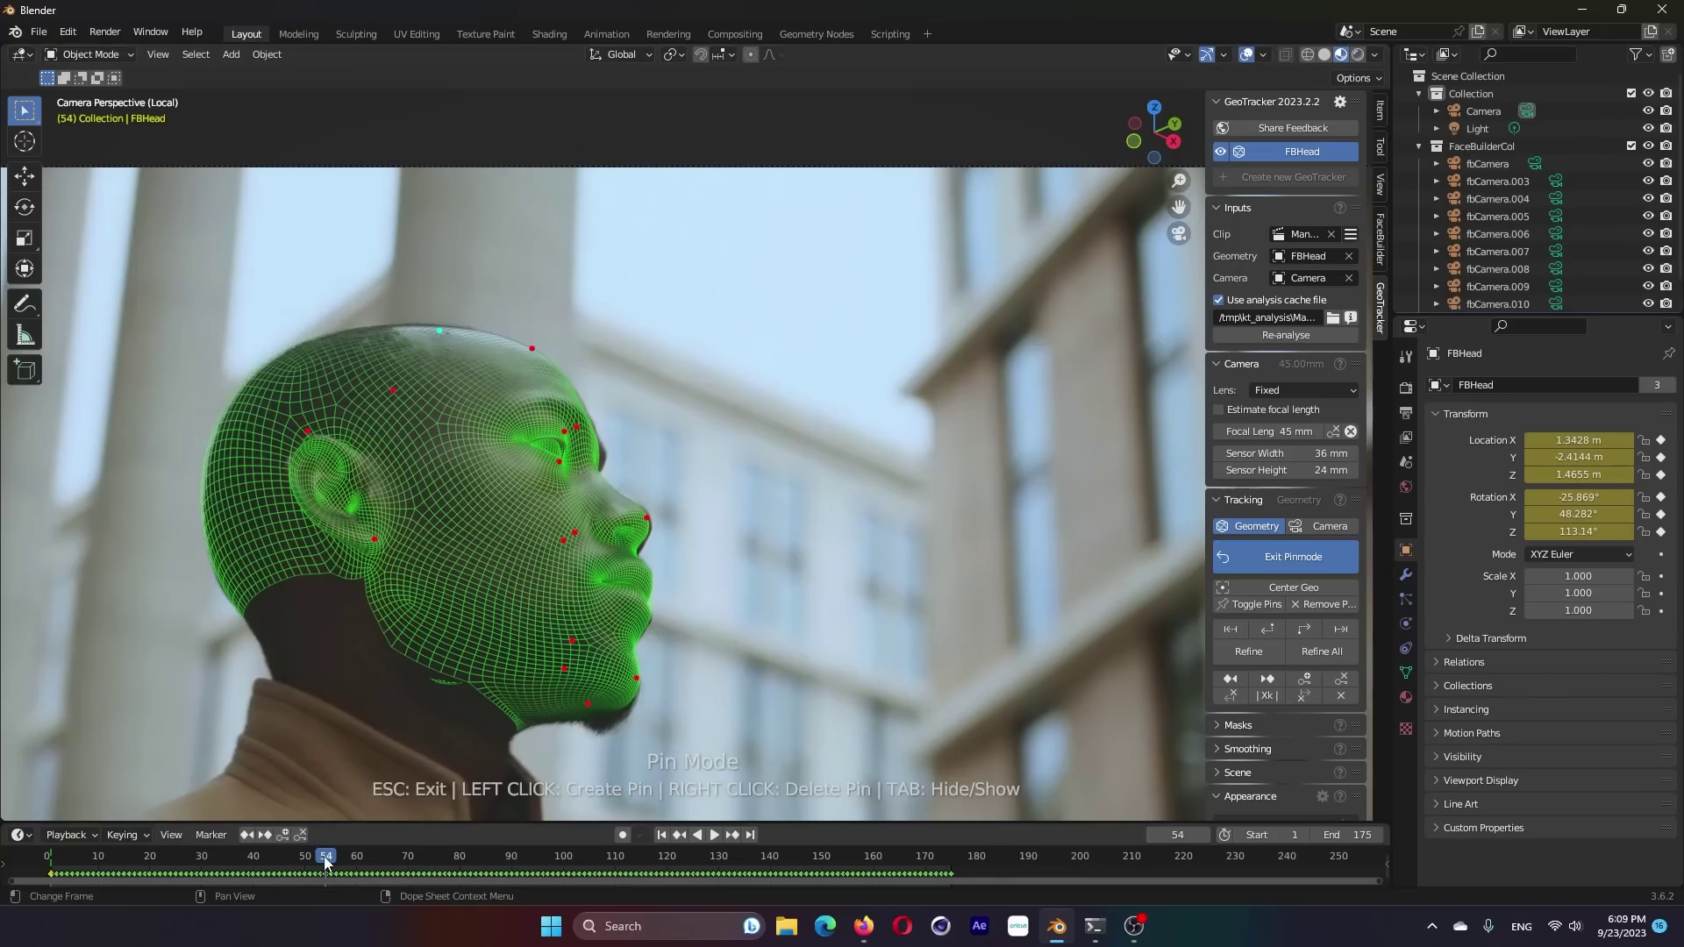
- At frame 73, refit the mesh by nudging the chin pin and adding a back-of-head pin
{"action": "left_click_drag", "start_coordinate": [332, 861], "coordinate": [422, 863]}
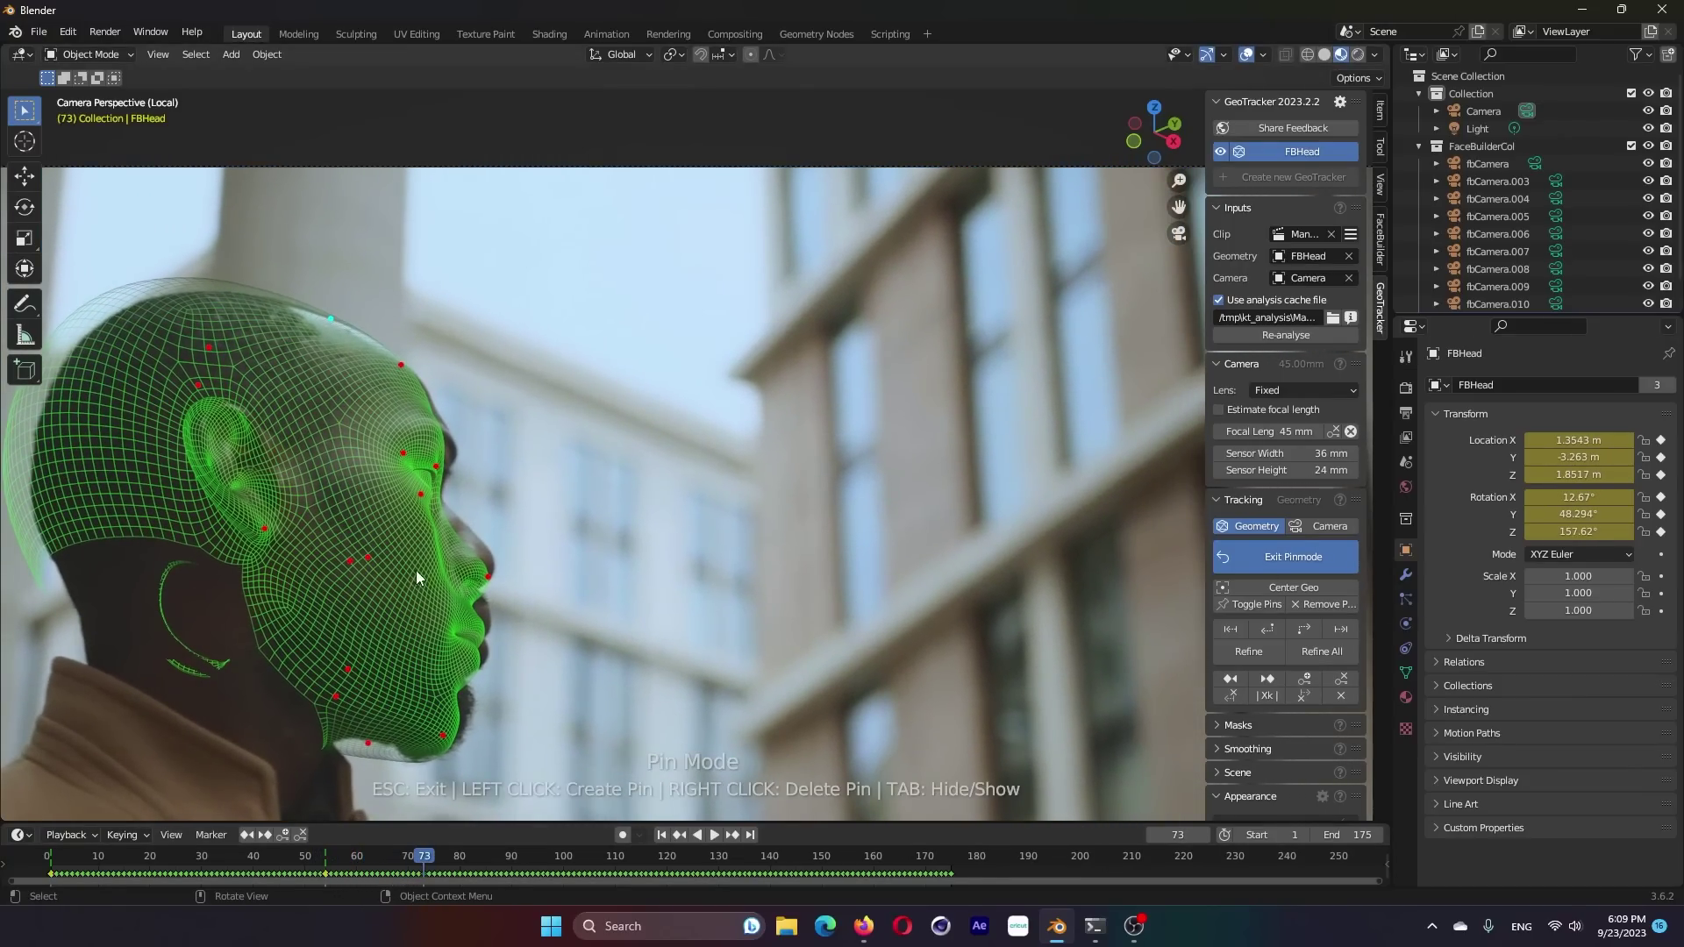
{"action": "left_click_drag", "start_coordinate": [533, 735], "coordinate": [568, 777]}
{"action": "left_click_drag", "start_coordinate": [451, 736], "coordinate": [450, 721]}
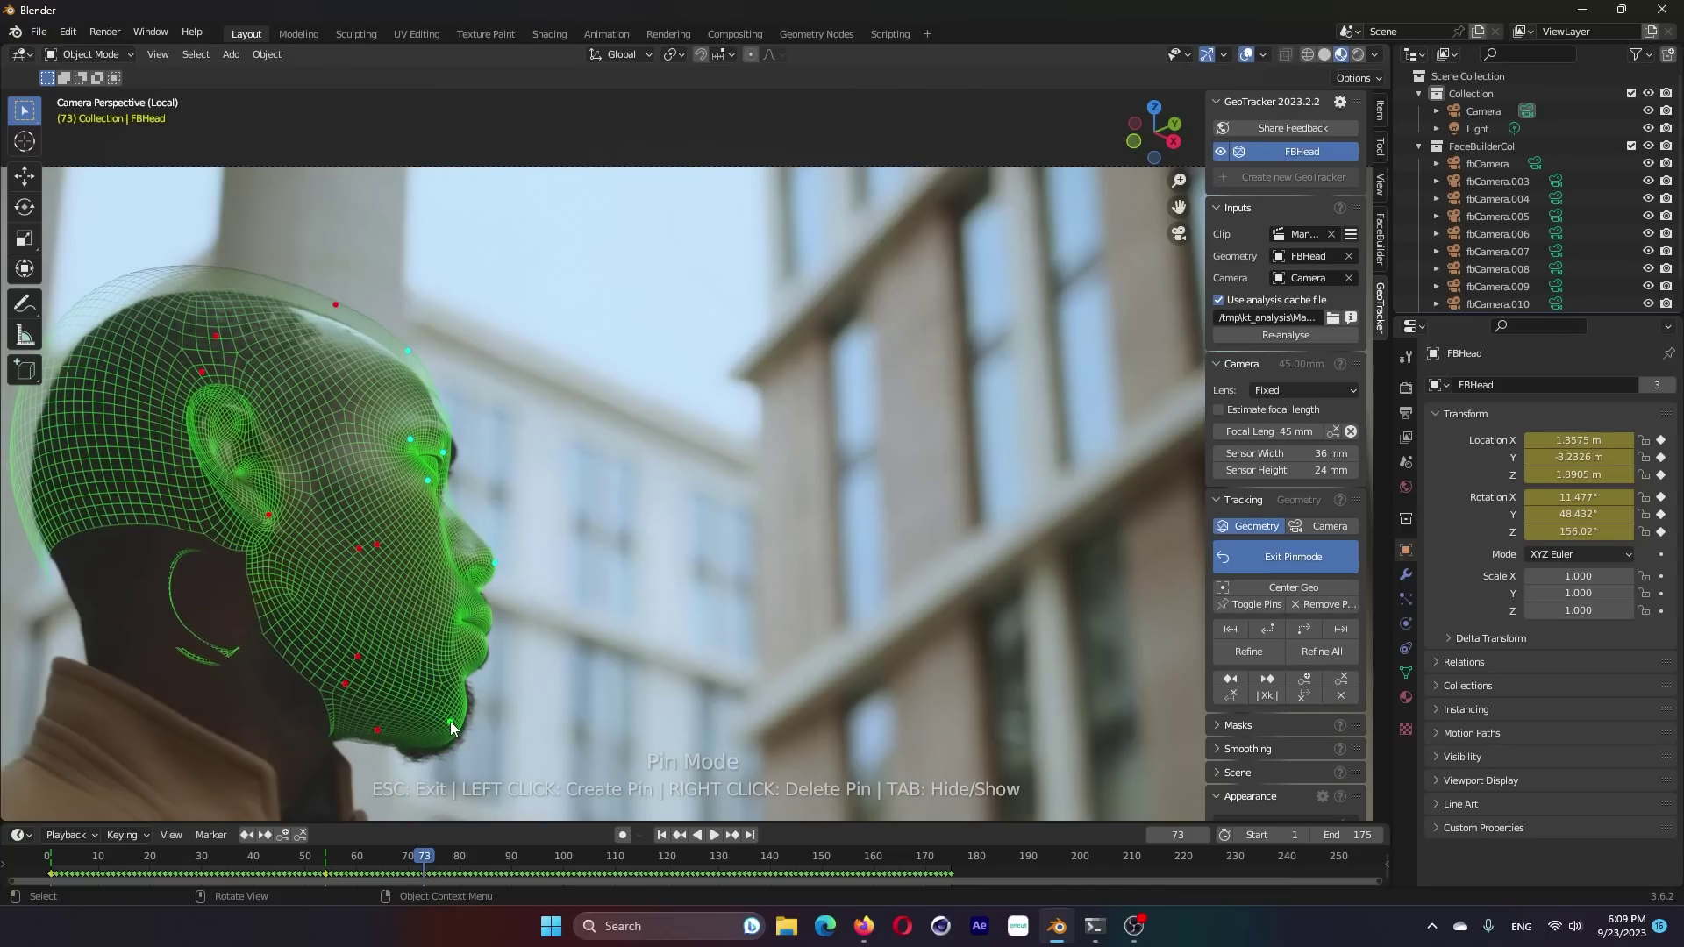
{"action": "left_click_drag", "start_coordinate": [35, 526], "coordinate": [55, 554]}
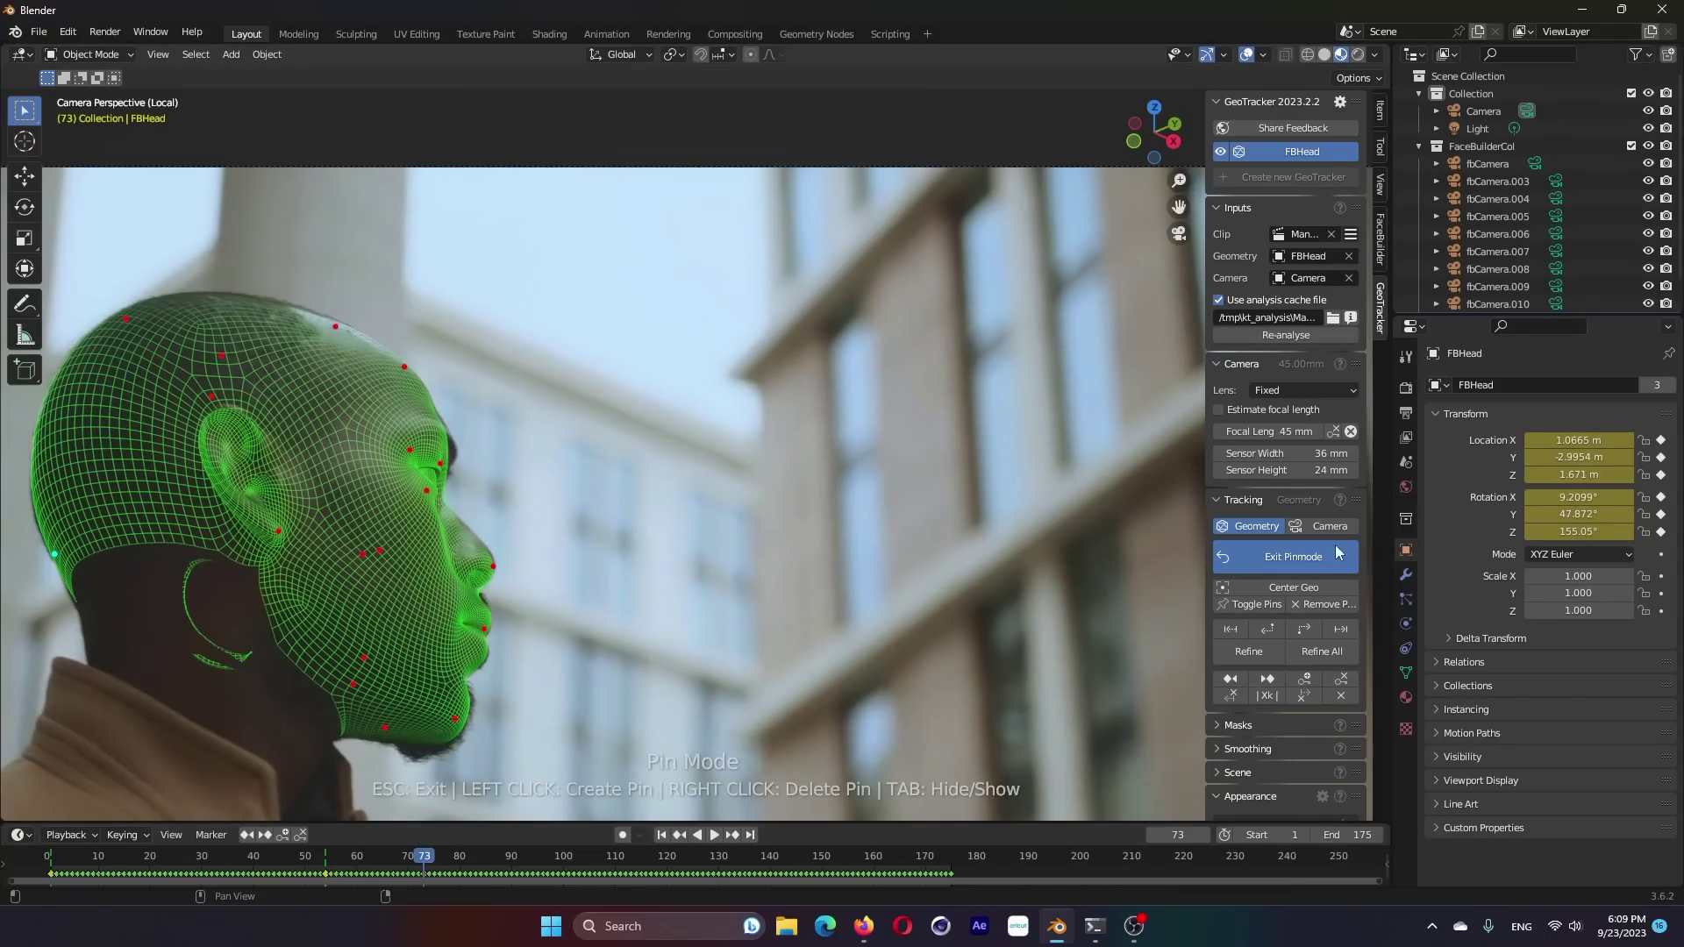
{"action": "scroll", "coordinate": [1337, 551], "scroll_direction": "down", "scroll_amount": 2}
{"action": "left_click_drag", "start_coordinate": [311, 868], "coordinate": [537, 868]}
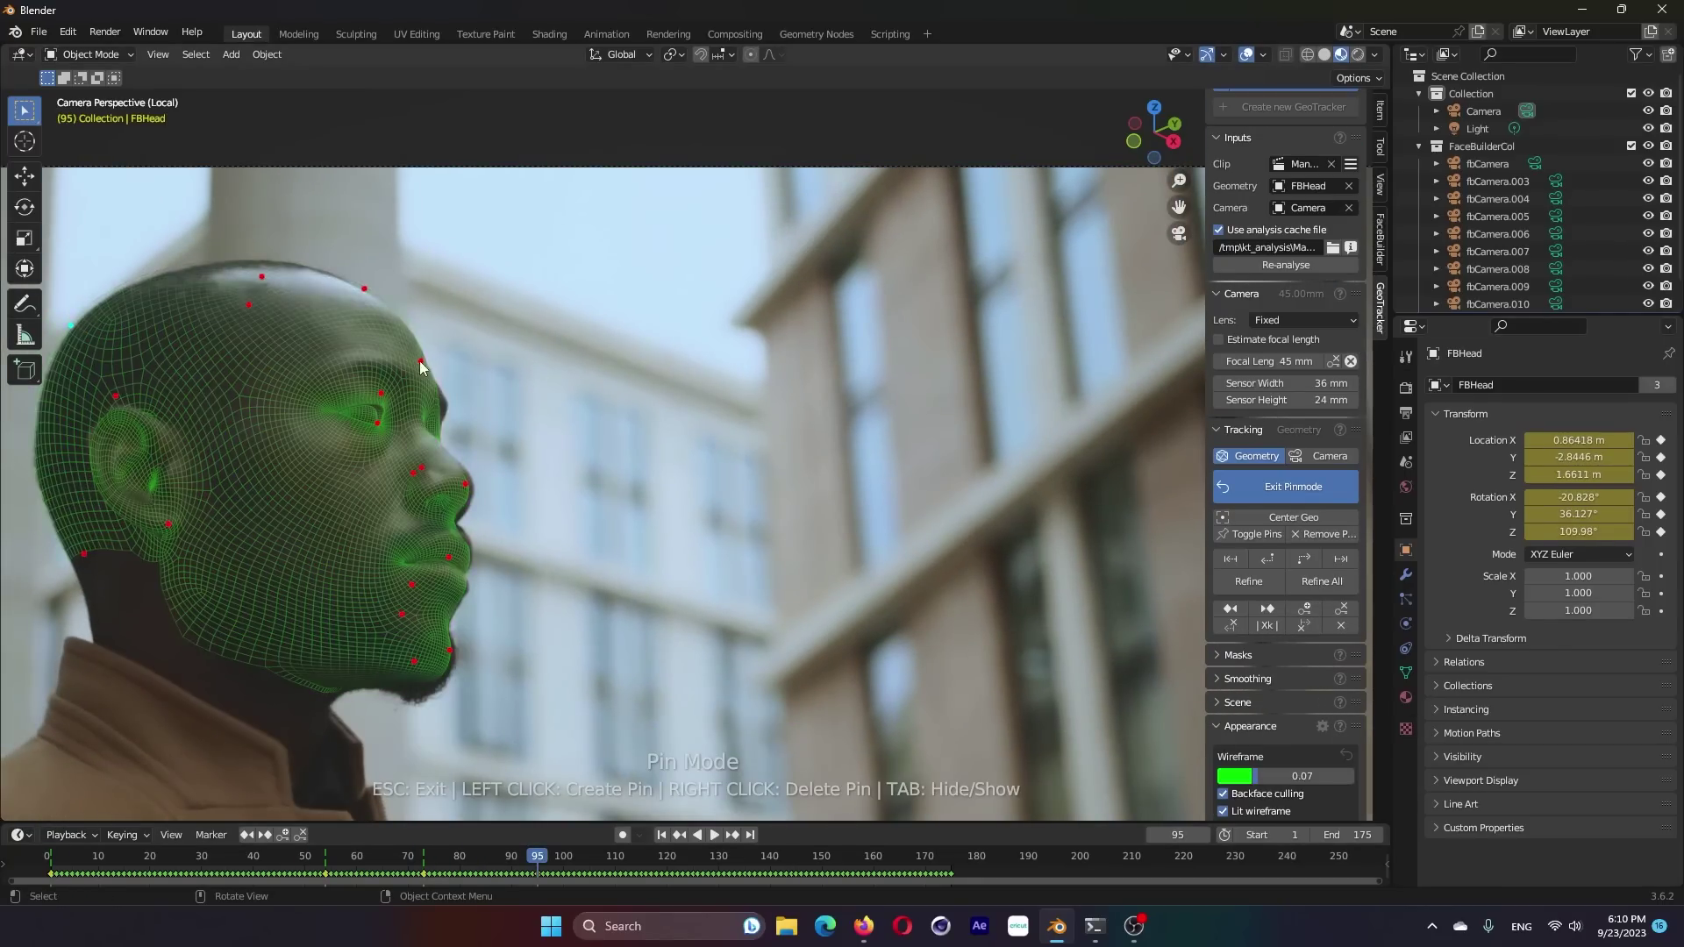
{"action": "scroll", "coordinate": [419, 361], "scroll_direction": "down", "scroll_amount": 12, "text": "alt"}
{"action": "scroll", "coordinate": [618, 612], "scroll_direction": "down", "scroll_amount": 14, "text": "alt"}
- Play the clip, run Refine All on the tracking, and move to frame 100
{"action": "left_click", "coordinate": [313, 651]}
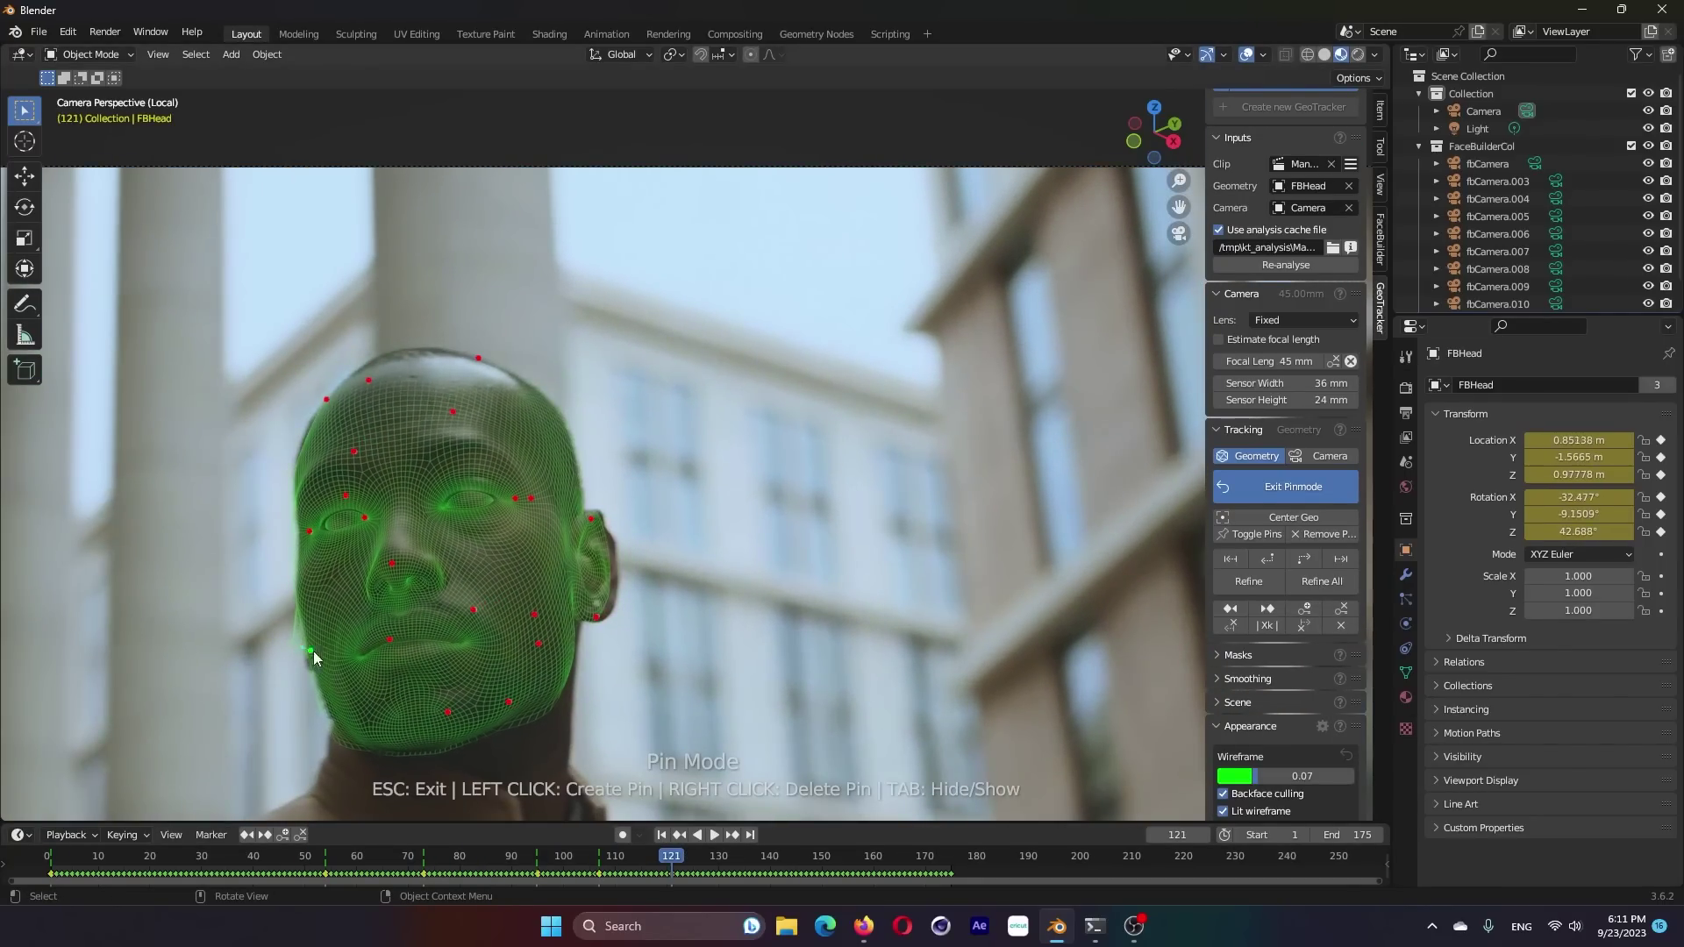
{"action": "key", "text": "space"}
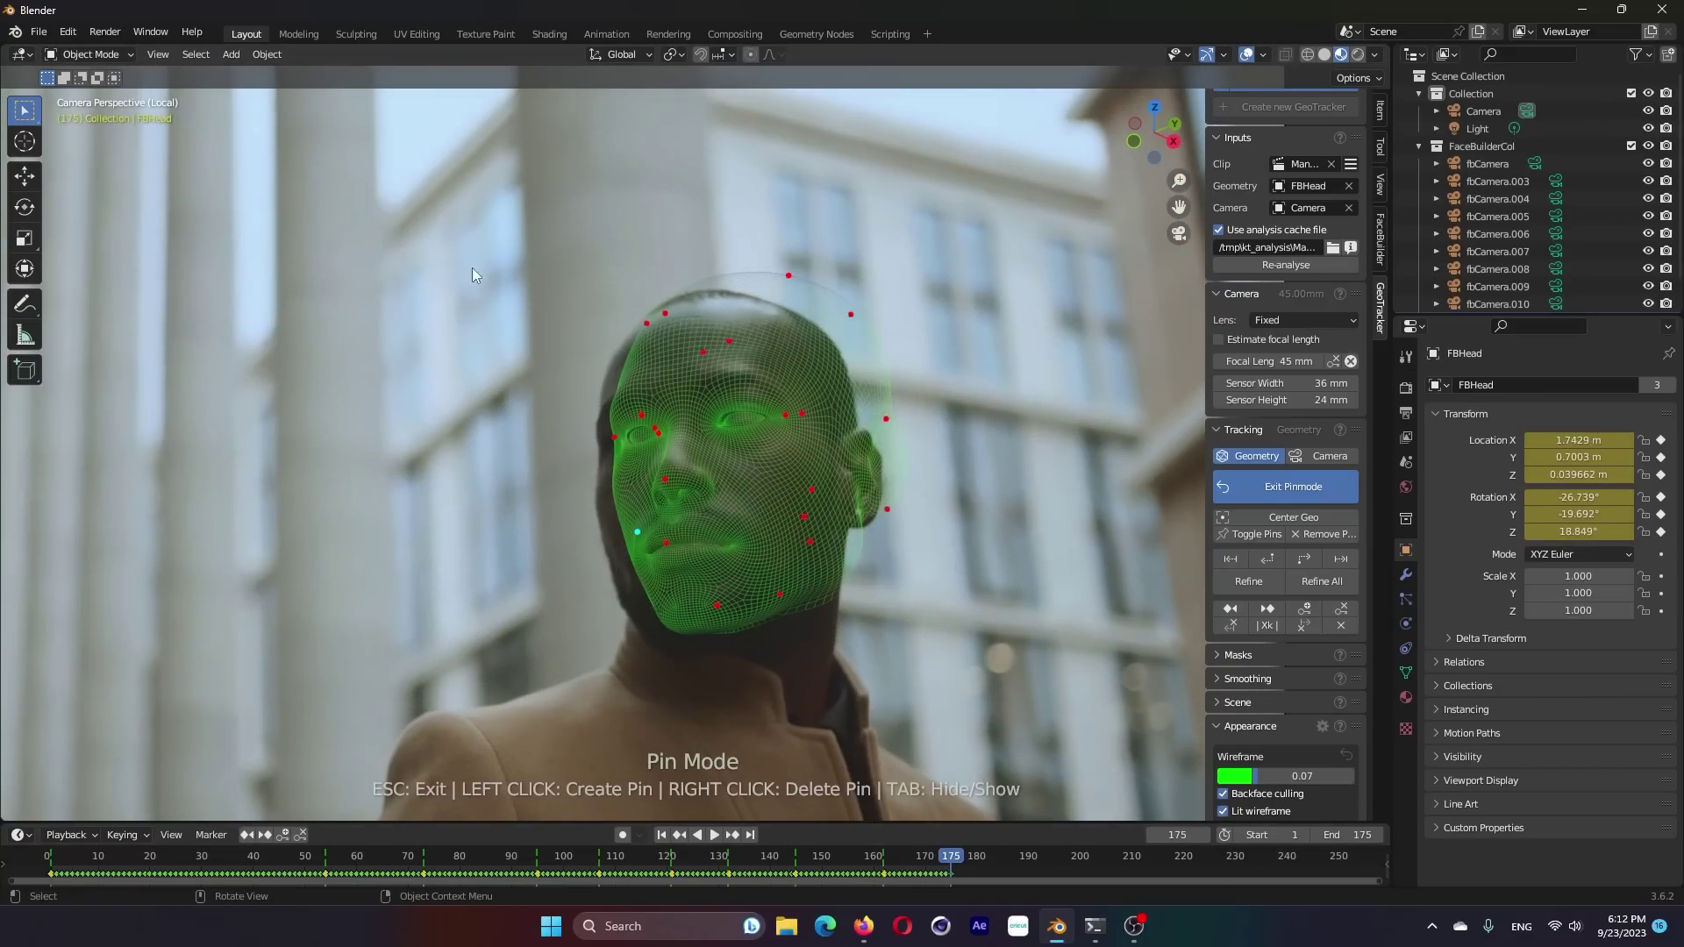
{"action": "left_click", "coordinate": [1321, 581]}
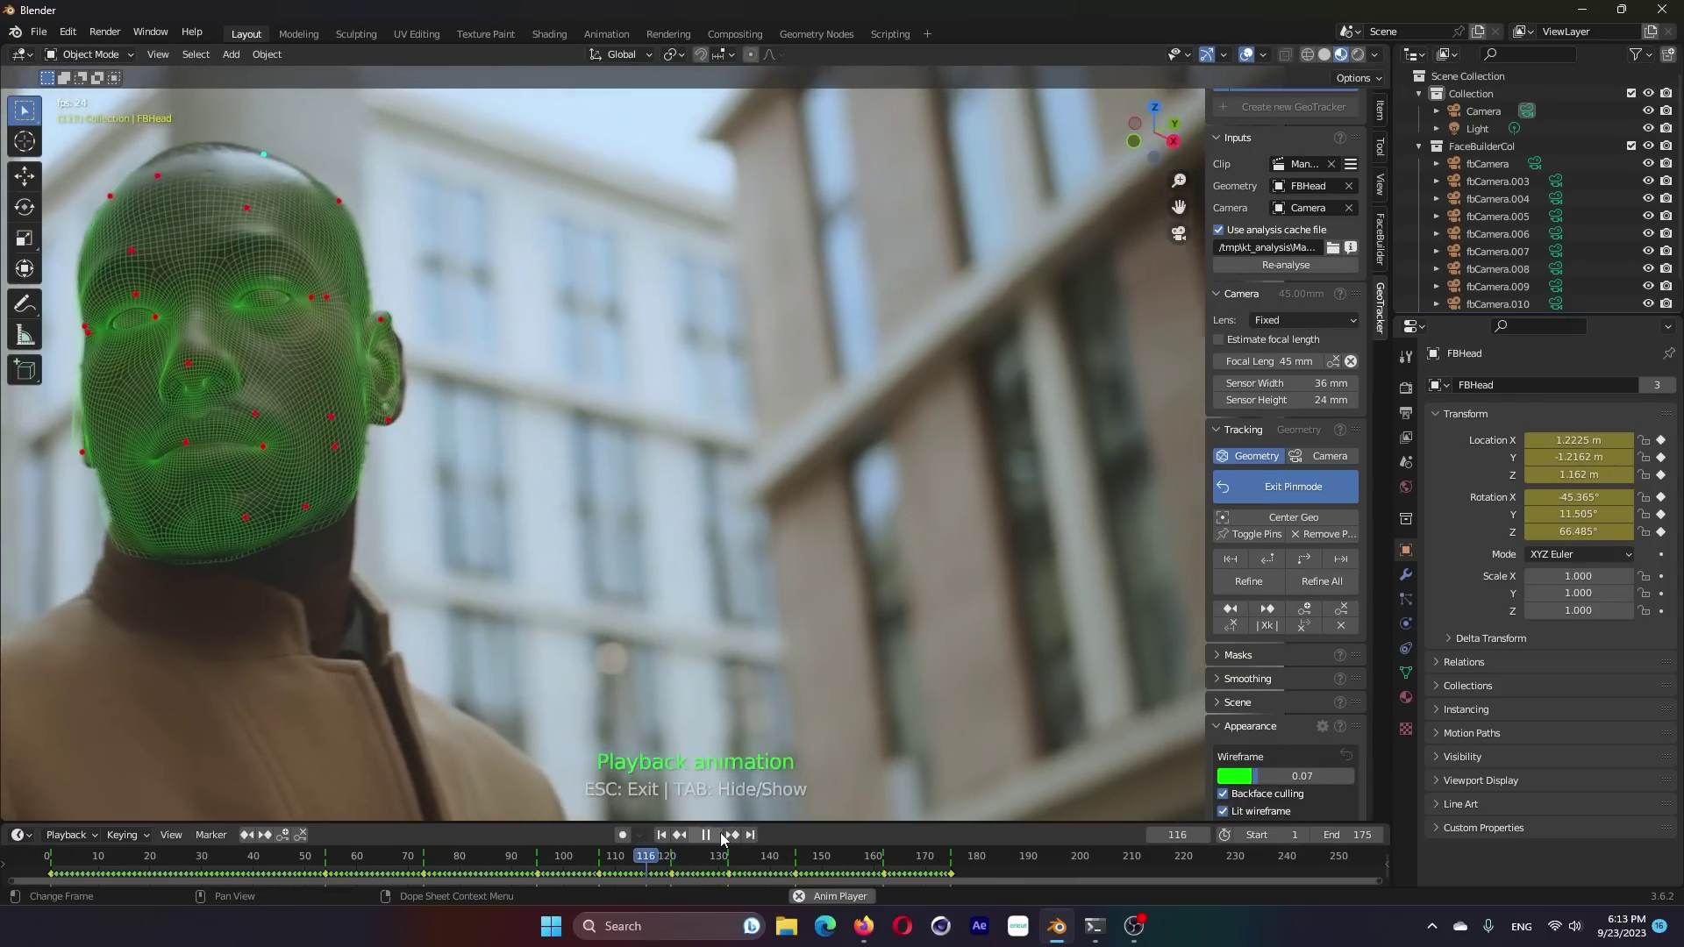
{"action": "key", "text": "space"}
{"action": "left_click_drag", "start_coordinate": [625, 864], "coordinate": [554, 870]}
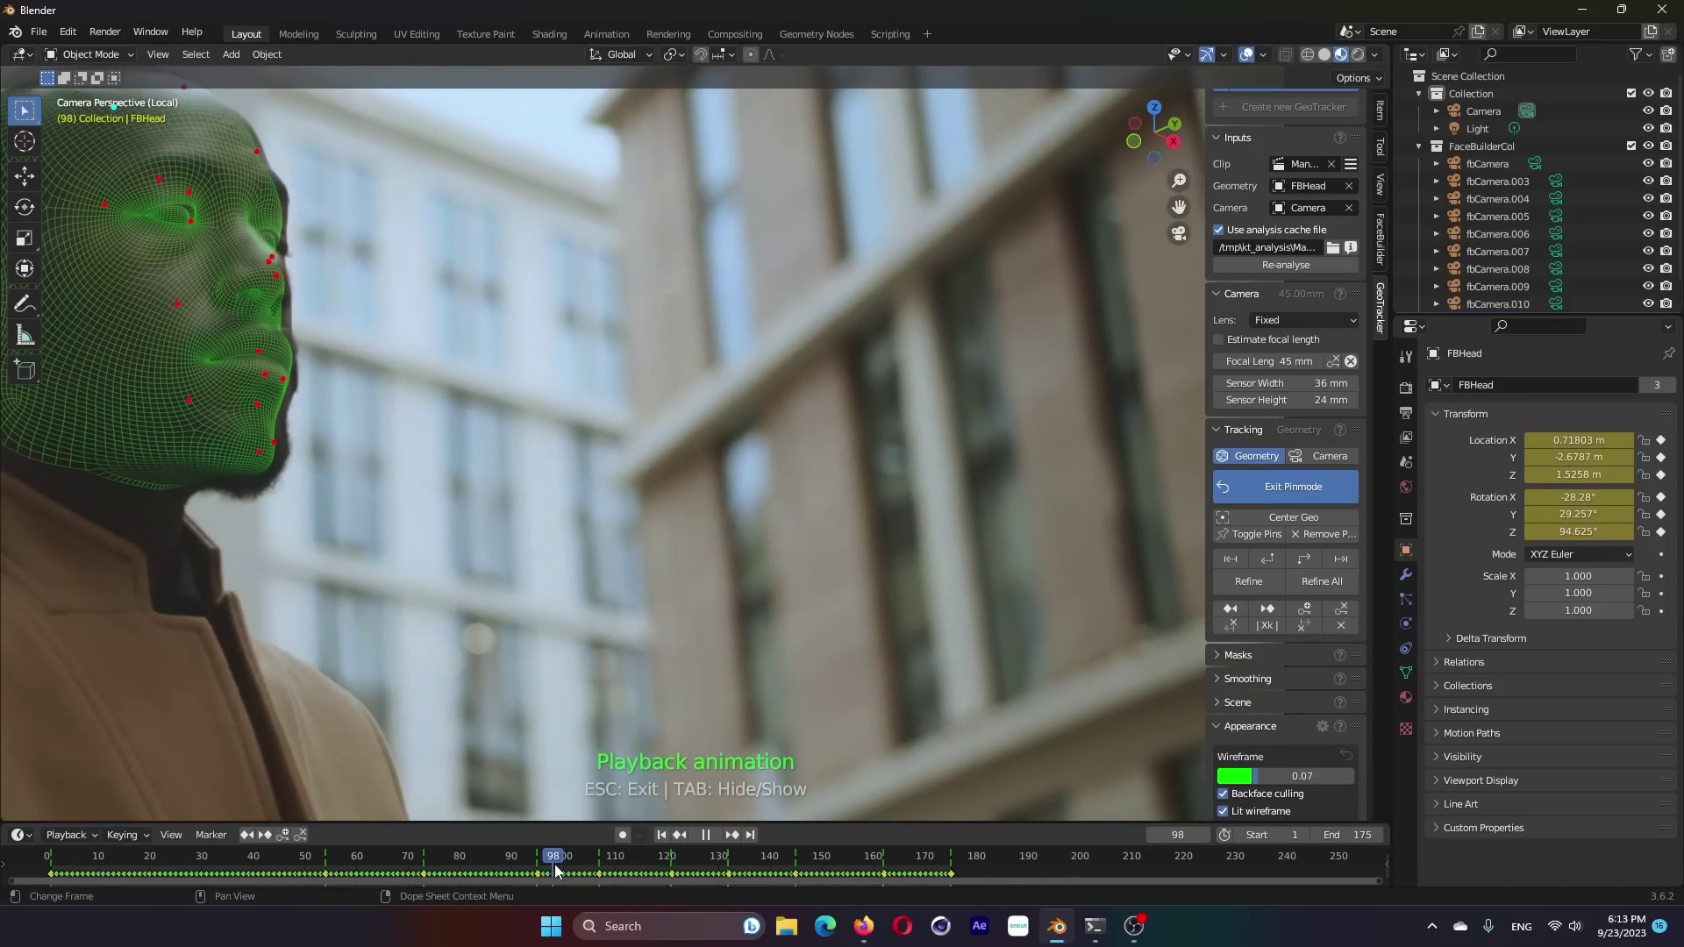
{"action": "left_click_drag", "start_coordinate": [551, 866], "coordinate": [562, 882]}
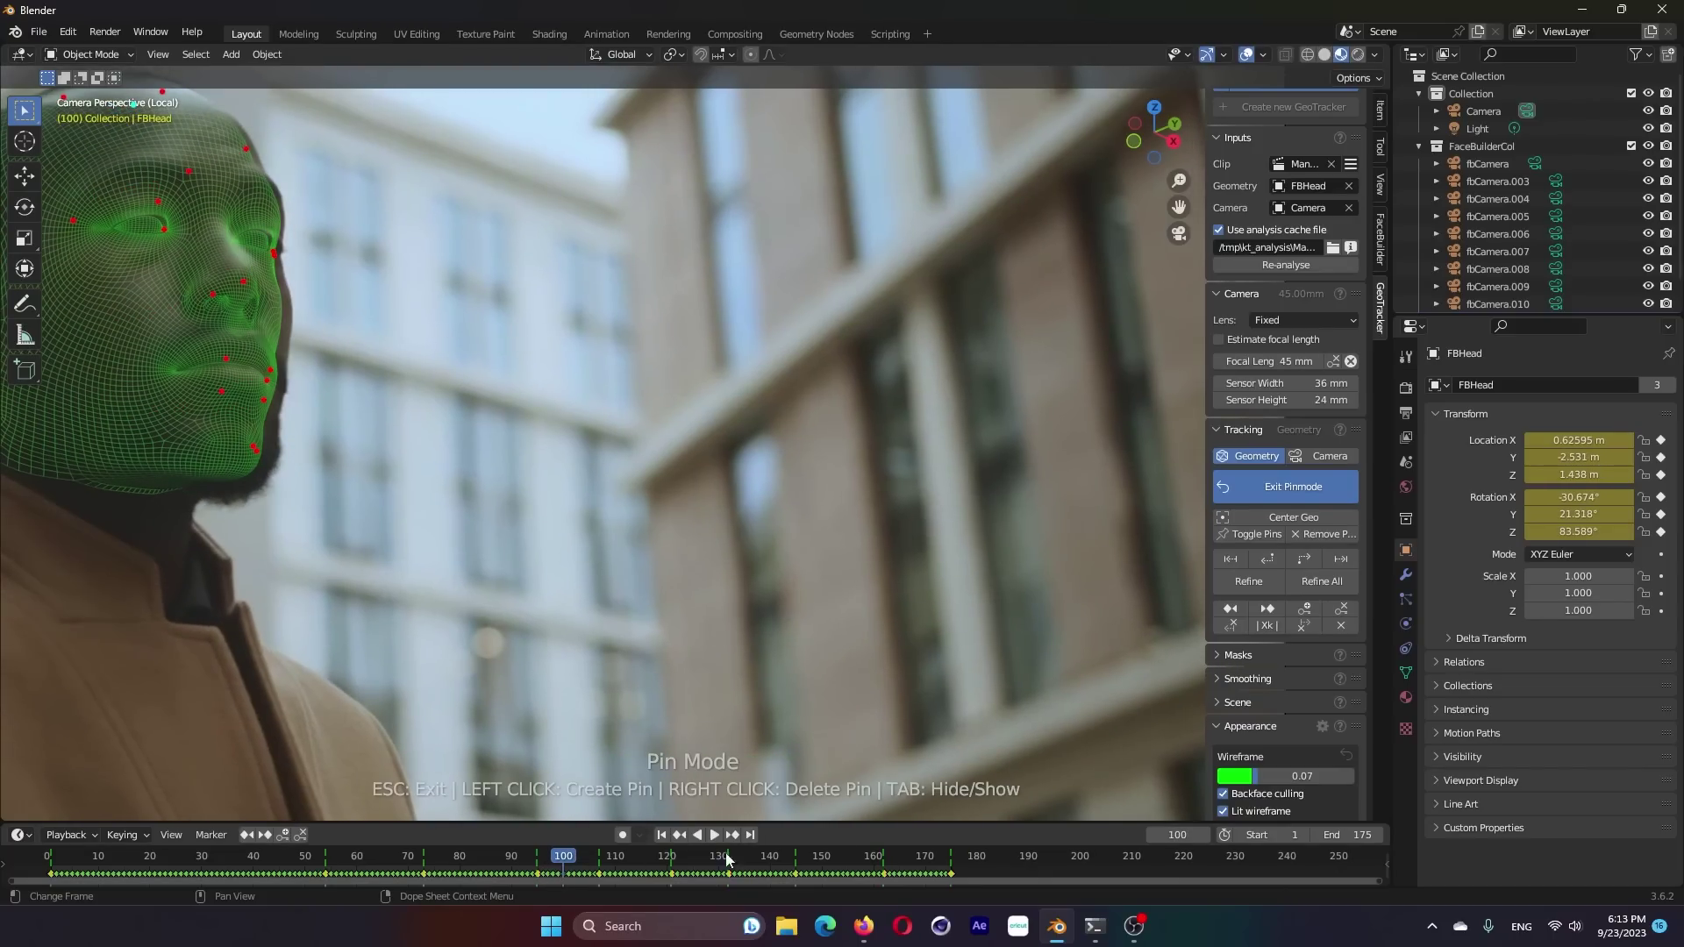
- Clear tracking between neighbouring keyframes, replay to frame 139, and return to frame 107
{"action": "left_click", "coordinate": [1273, 629]}
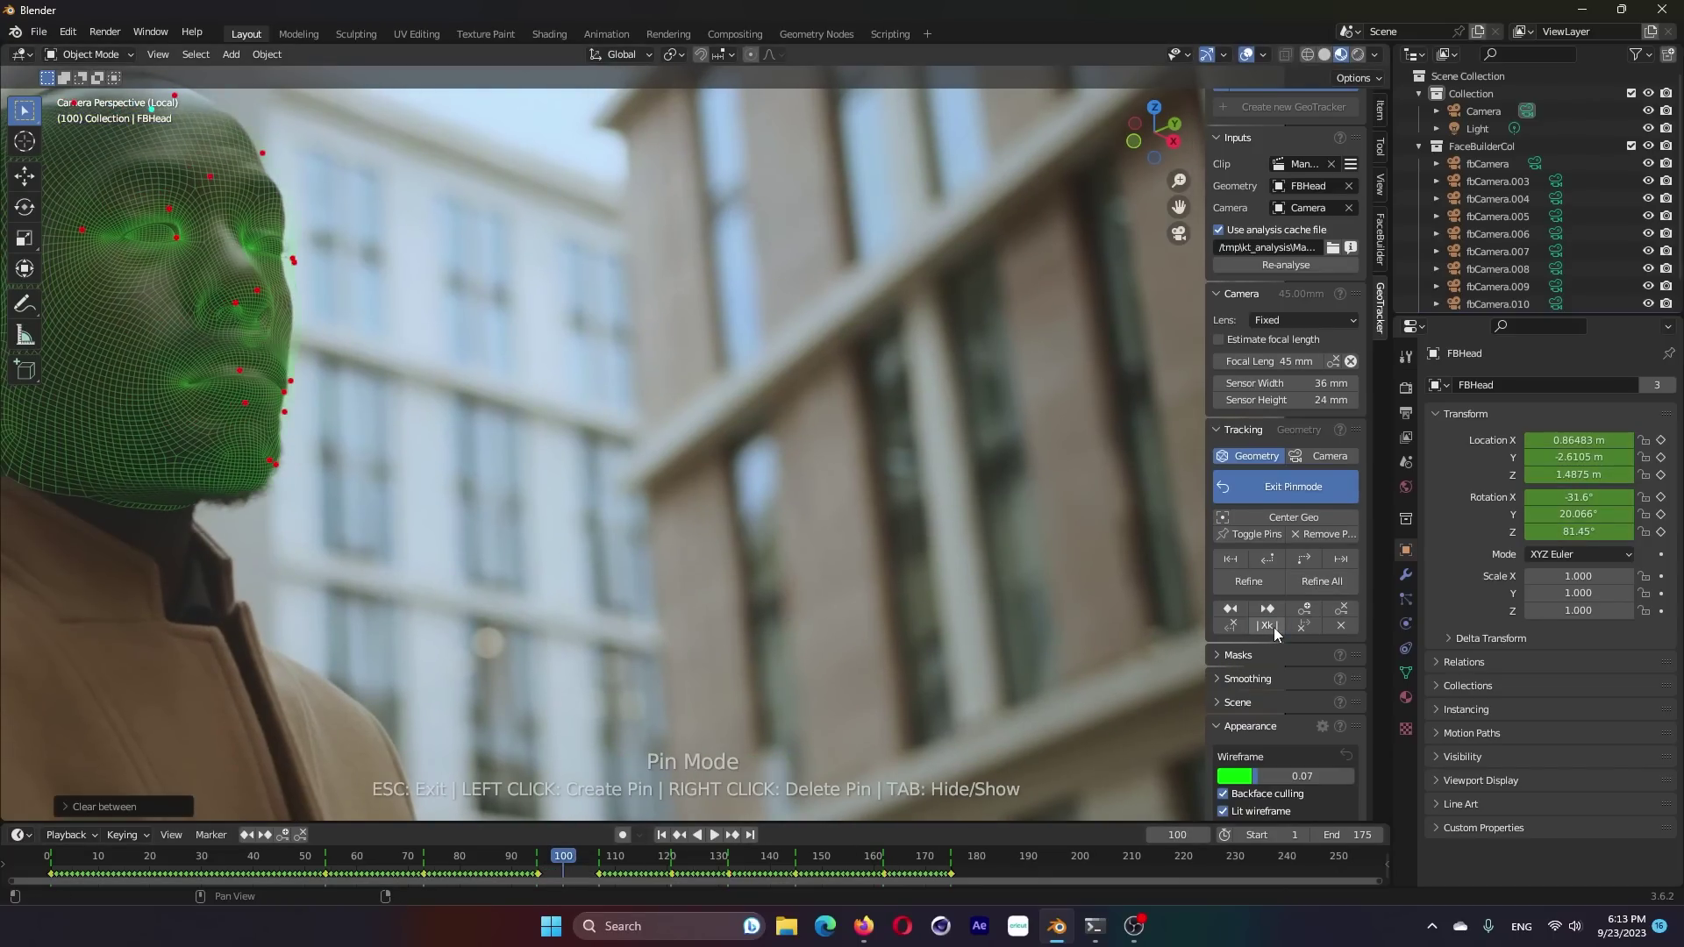
{"action": "key", "text": "shift+ctrl+space"}
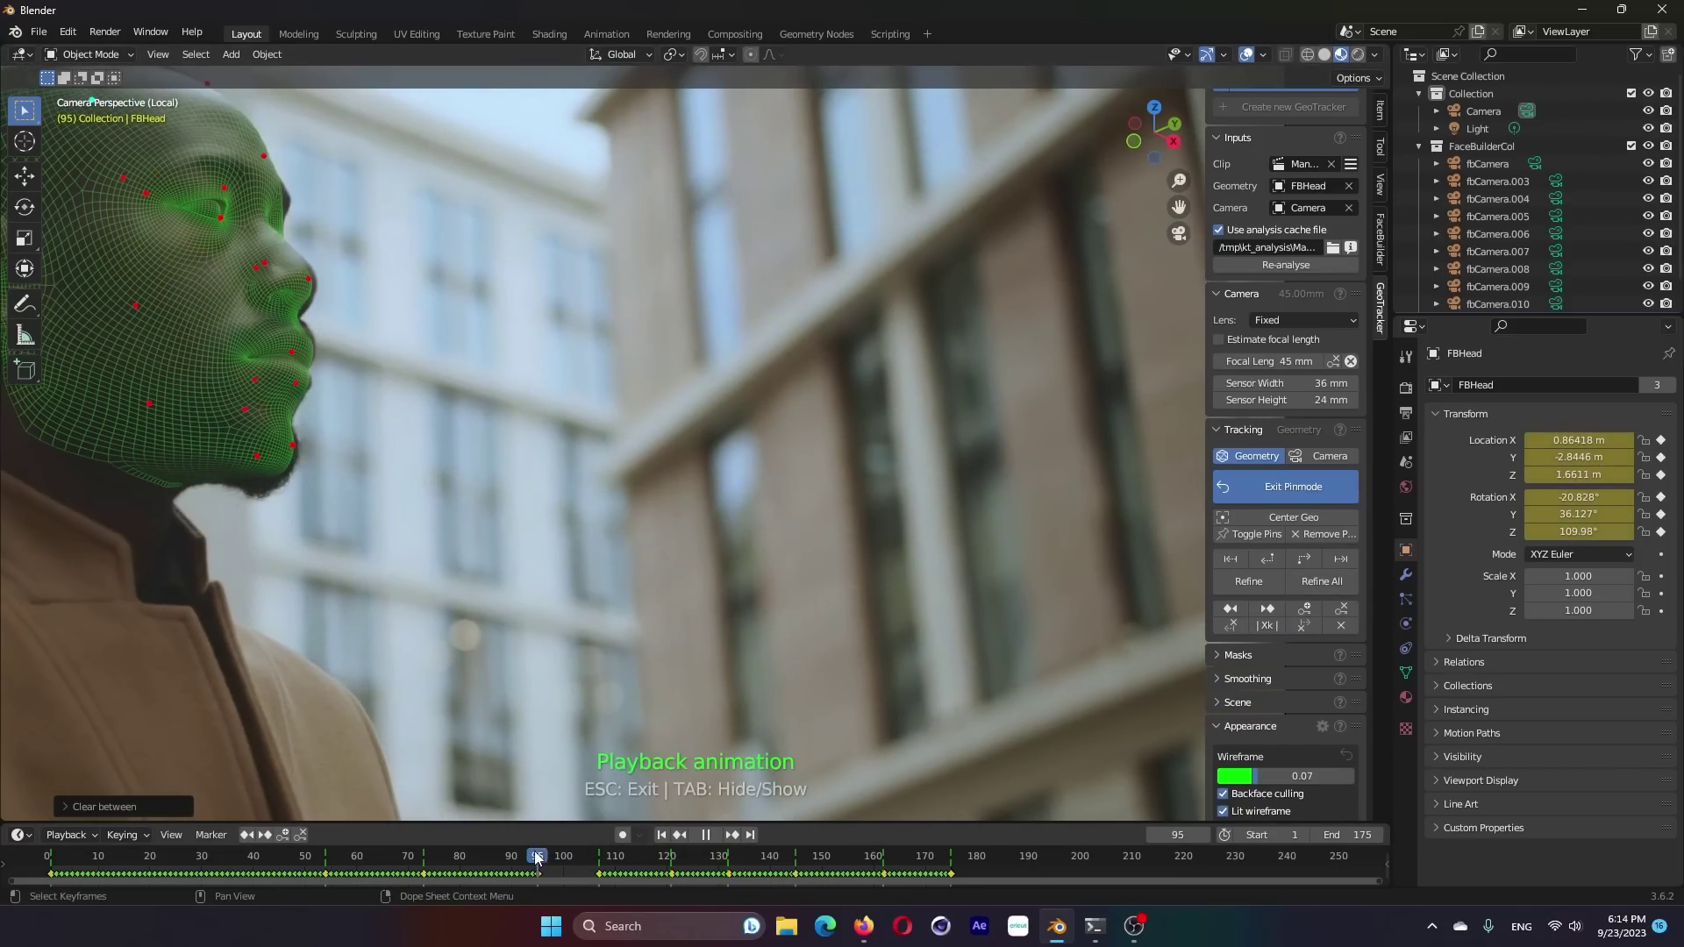
{"action": "key", "text": "Escape"}
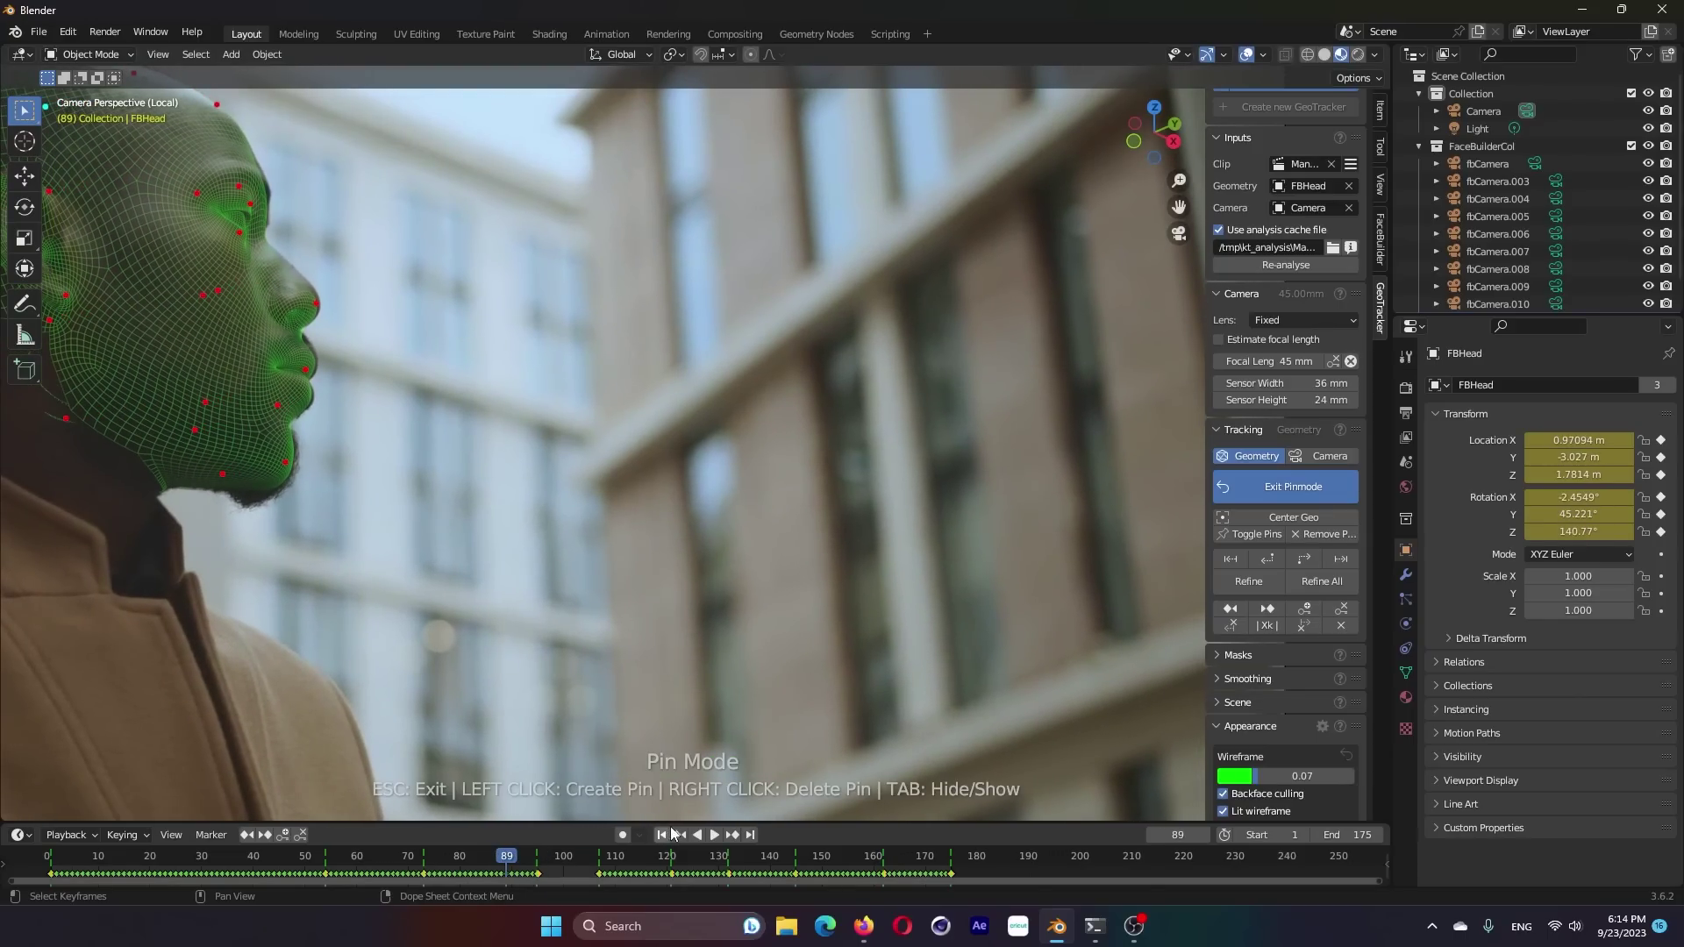
{"action": "left_click", "coordinate": [714, 834]}
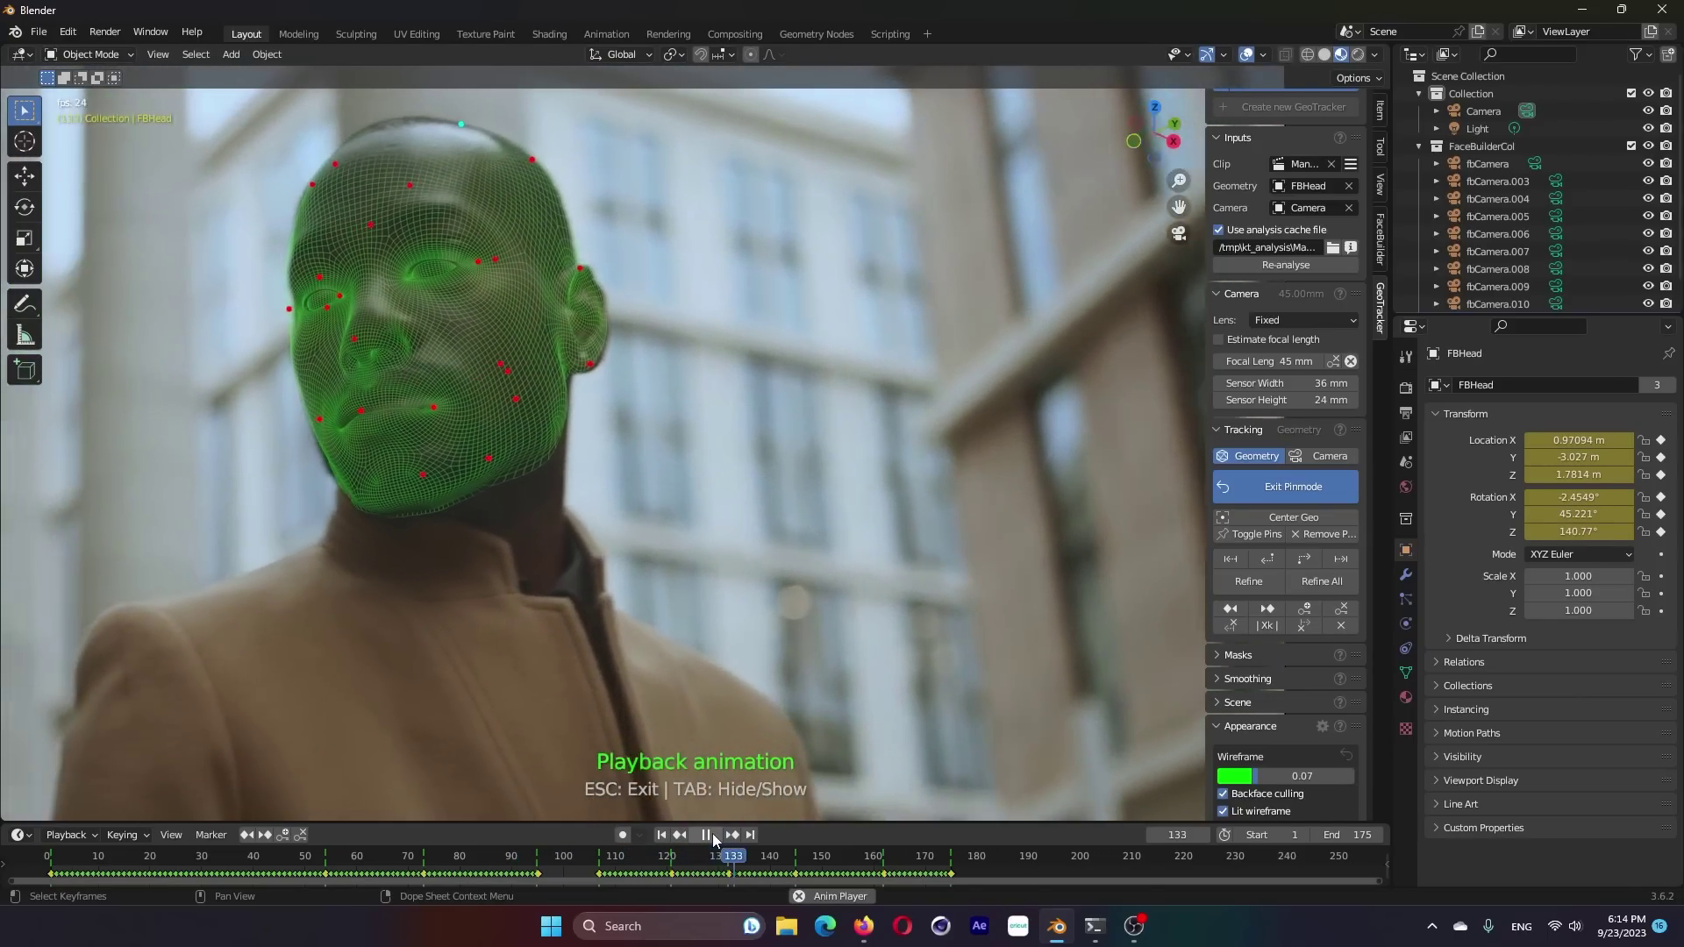
{"action": "left_click", "coordinate": [712, 834]}
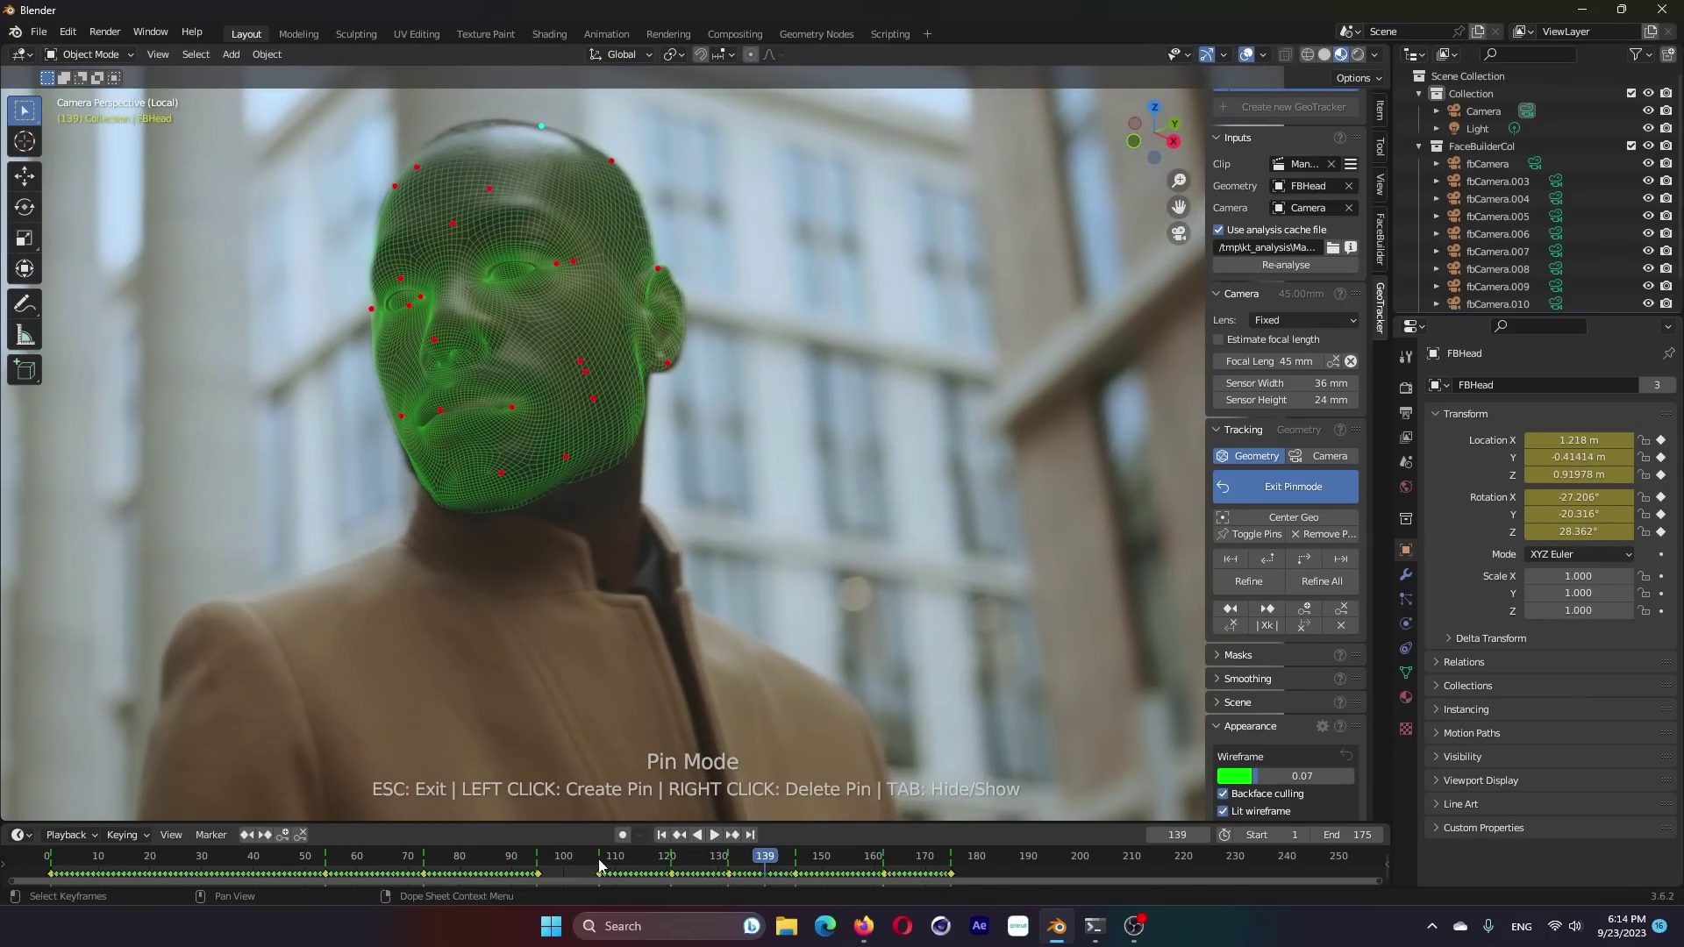
{"action": "left_click_drag", "start_coordinate": [599, 866], "coordinate": [600, 892]}
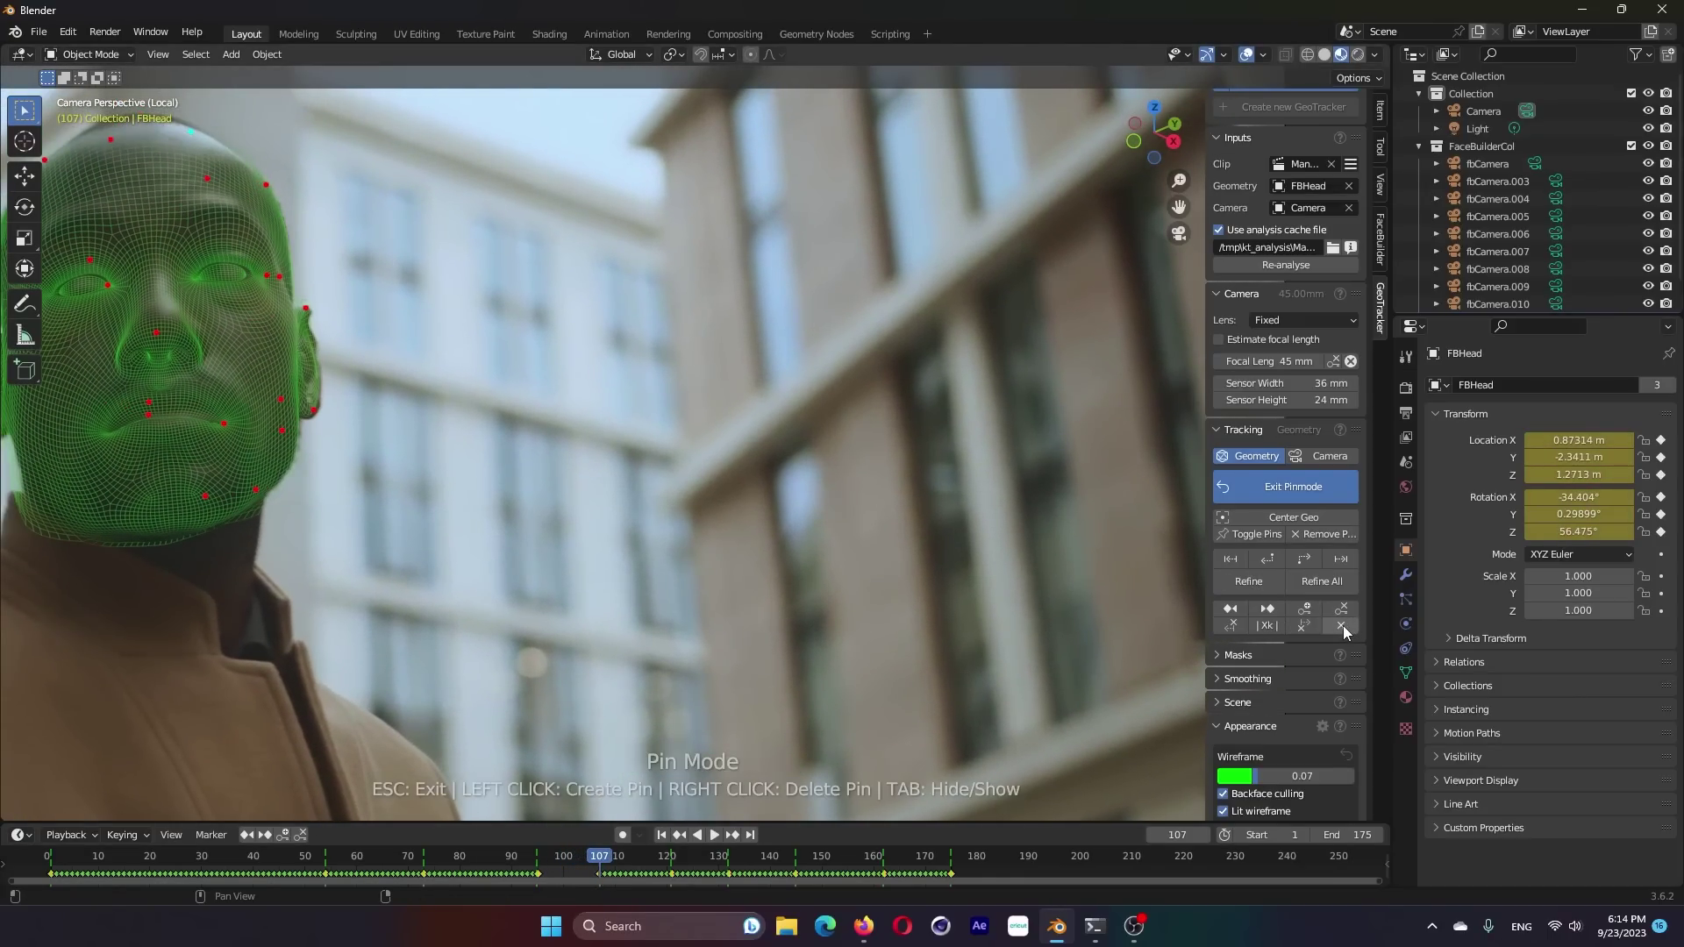
- Clear tracking after frame 107, track forward again, and Refine All
{"action": "left_click", "coordinate": [1305, 624]}
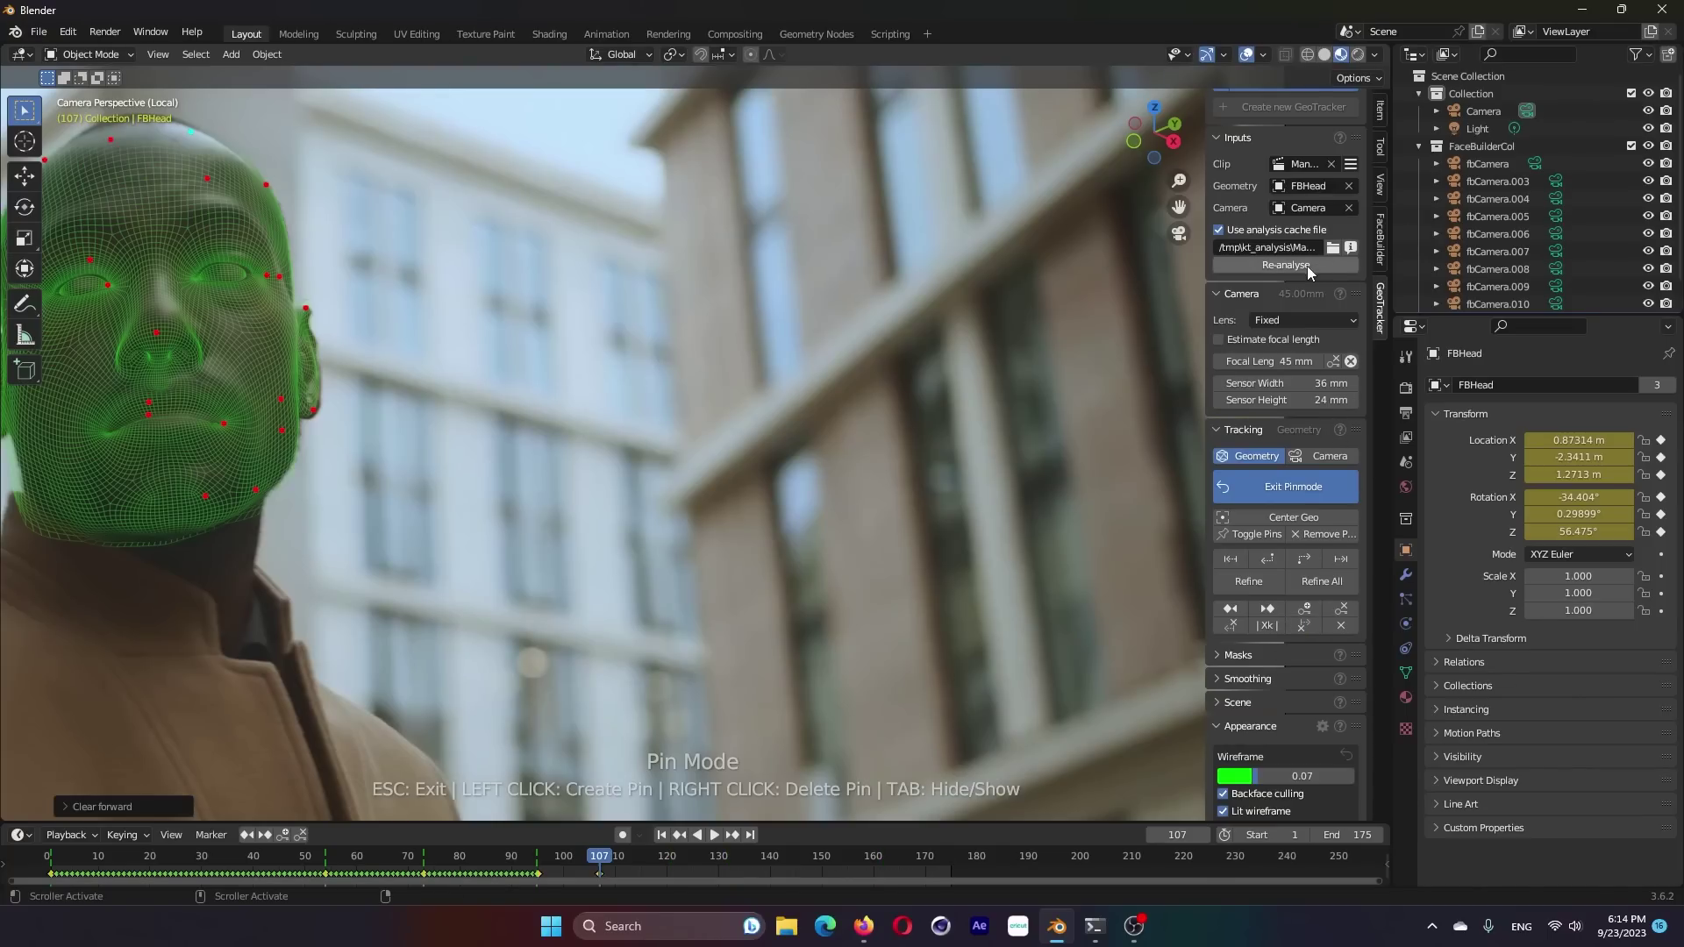
{"action": "left_click", "coordinate": [1305, 559]}
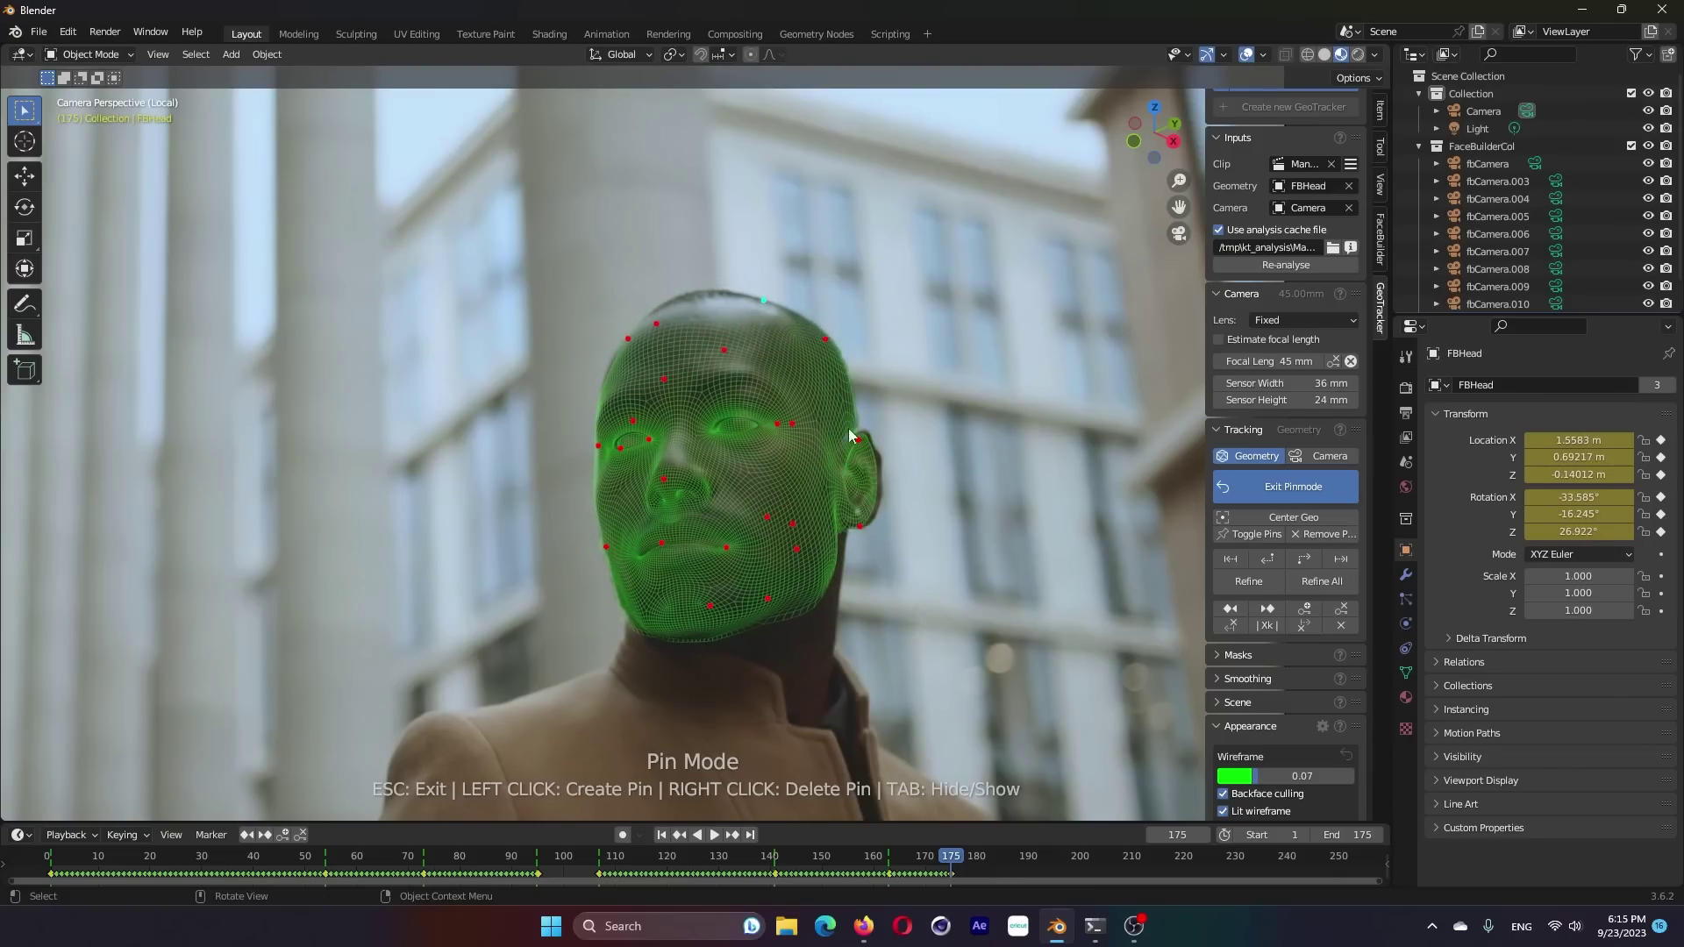
{"action": "left_click", "coordinate": [1321, 580]}
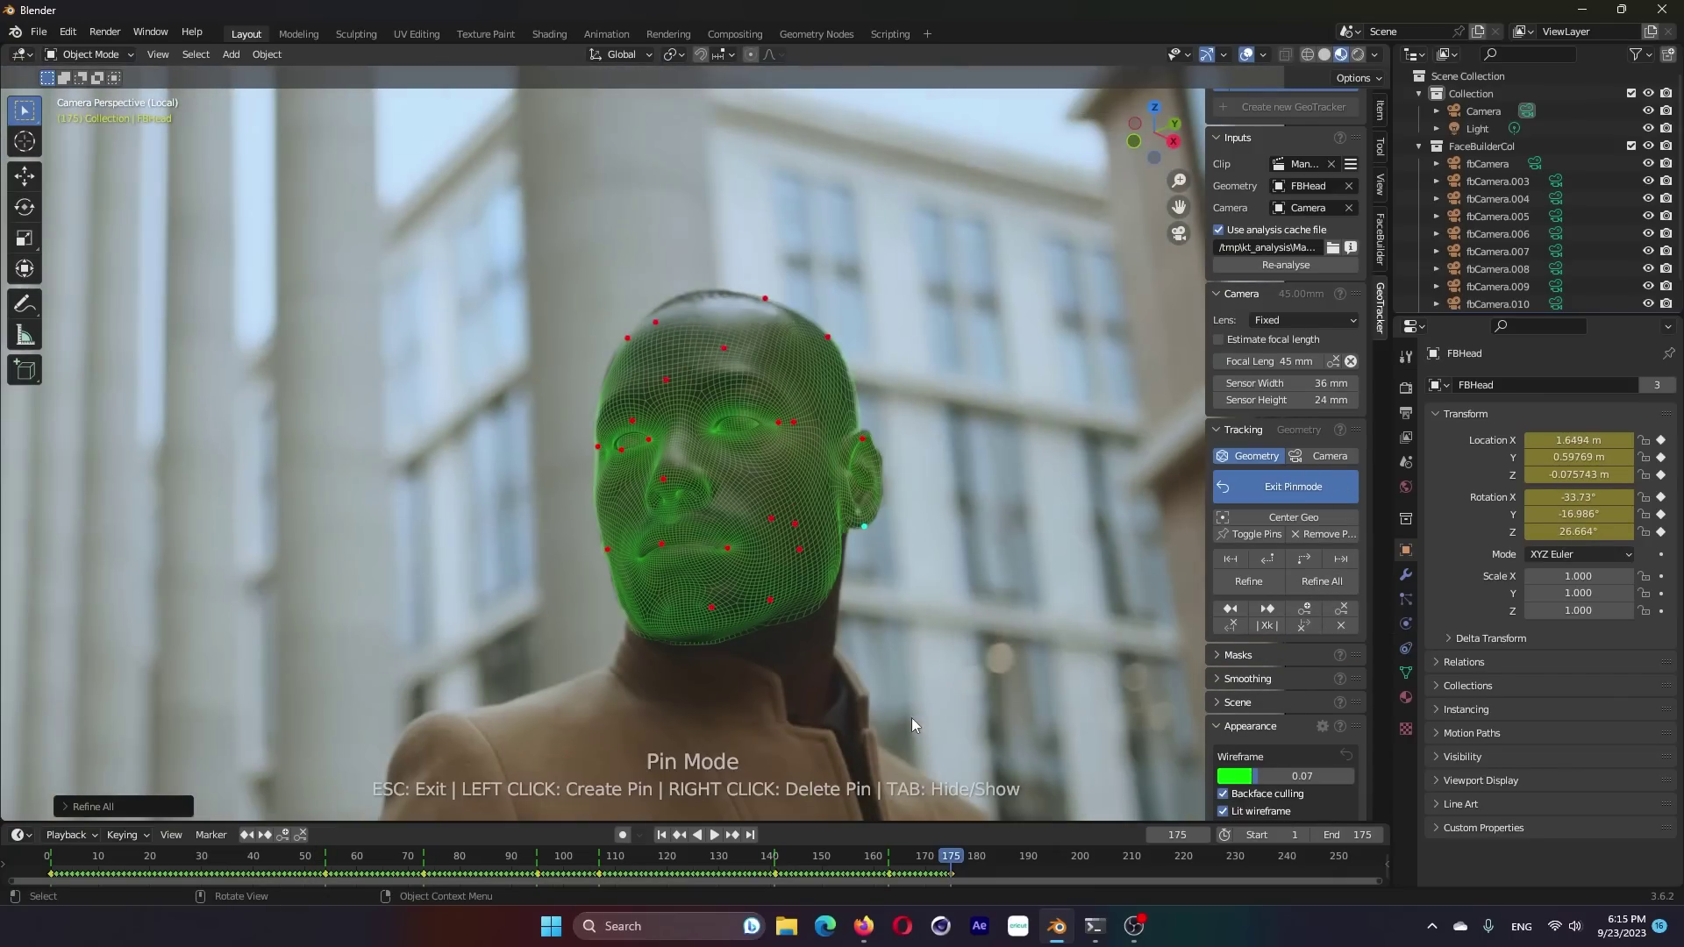
{"action": "left_click", "coordinate": [829, 858]}
{"action": "key", "text": "space"}
- Play back from the start and scrub past frame 101 to verify the head alignment
{"action": "left_click", "coordinate": [478, 855]}
{"action": "key", "text": "Escape"}
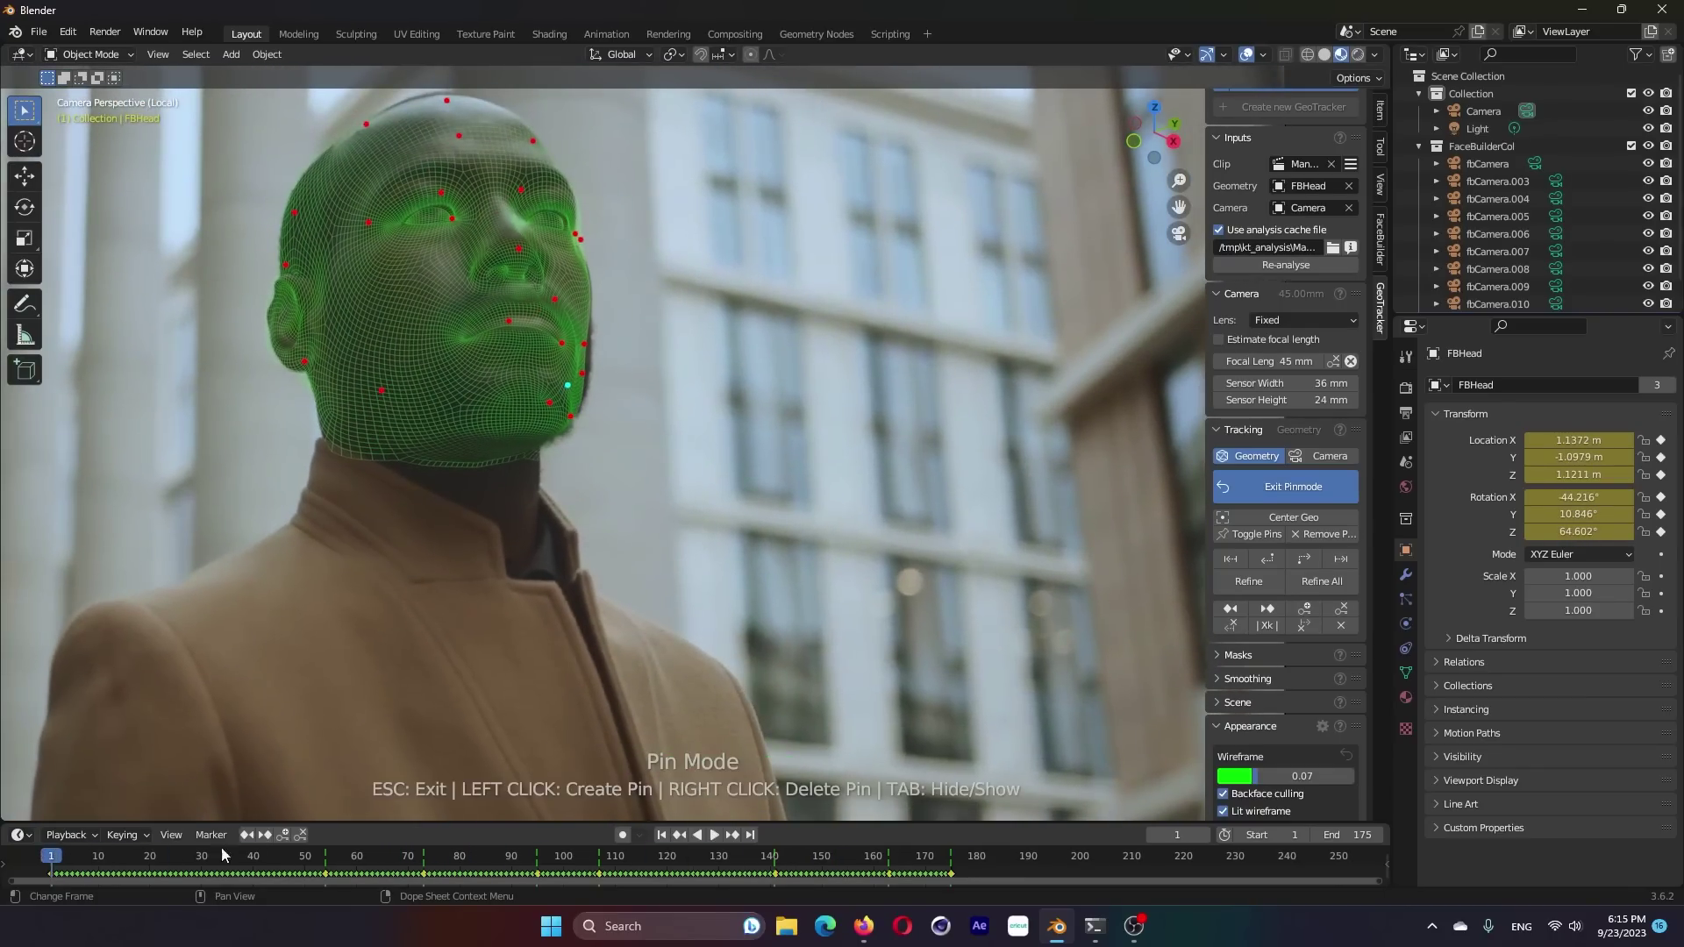
{"action": "left_click", "coordinate": [716, 835]}
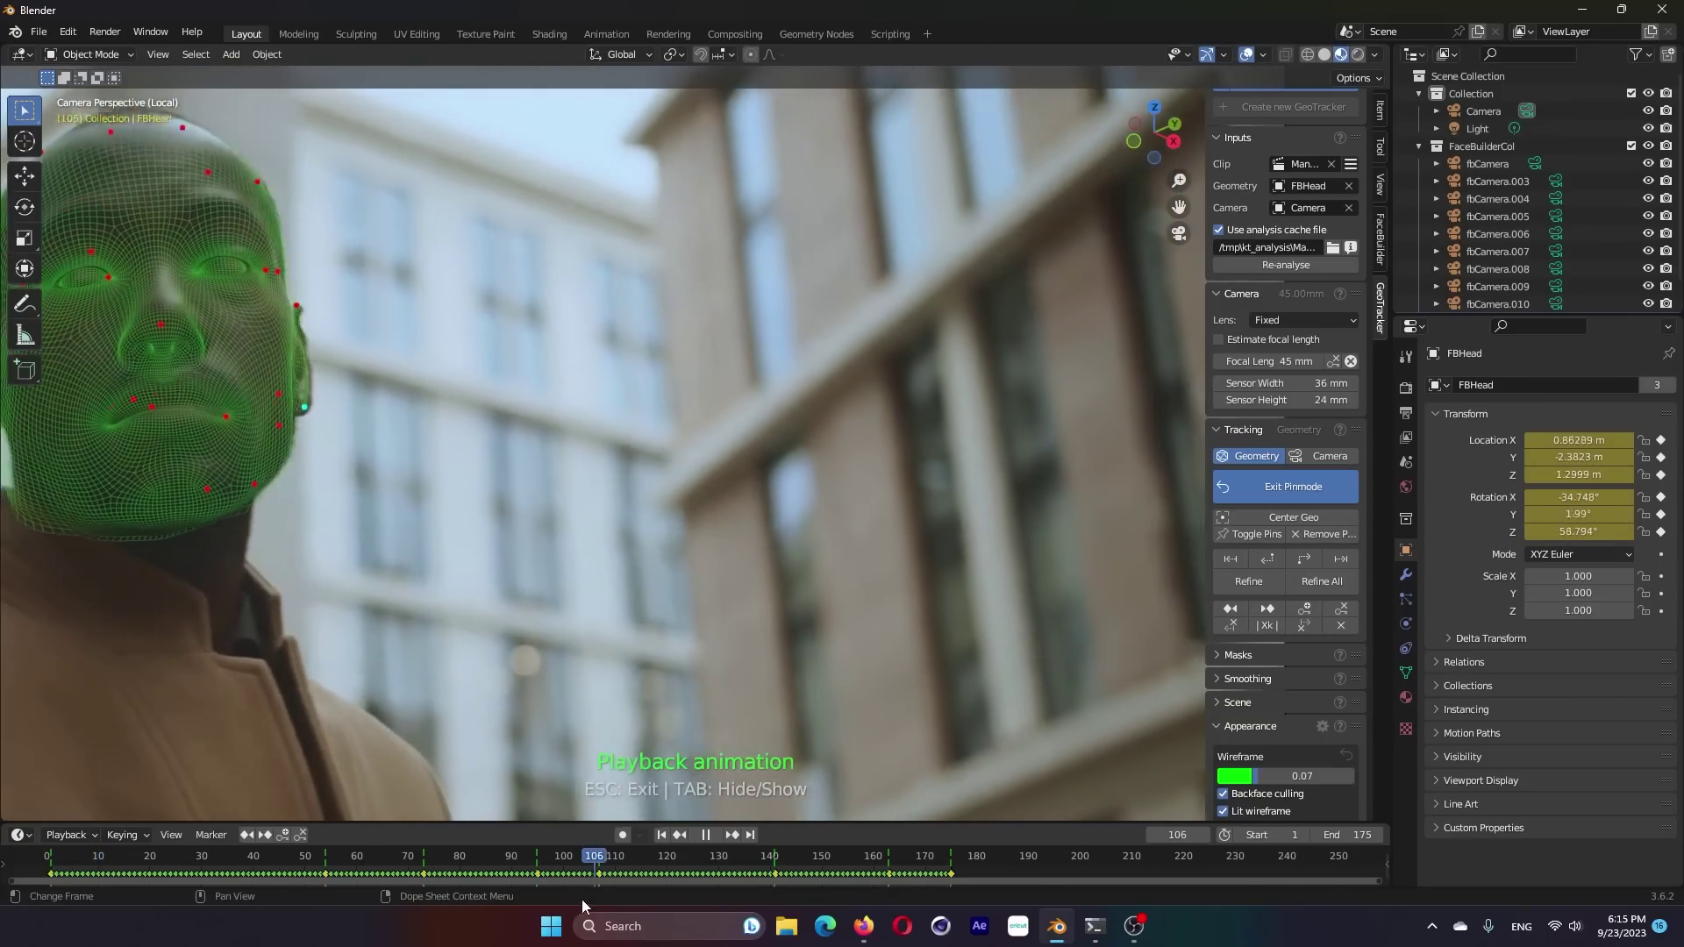
{"action": "left_click", "coordinate": [568, 864]}
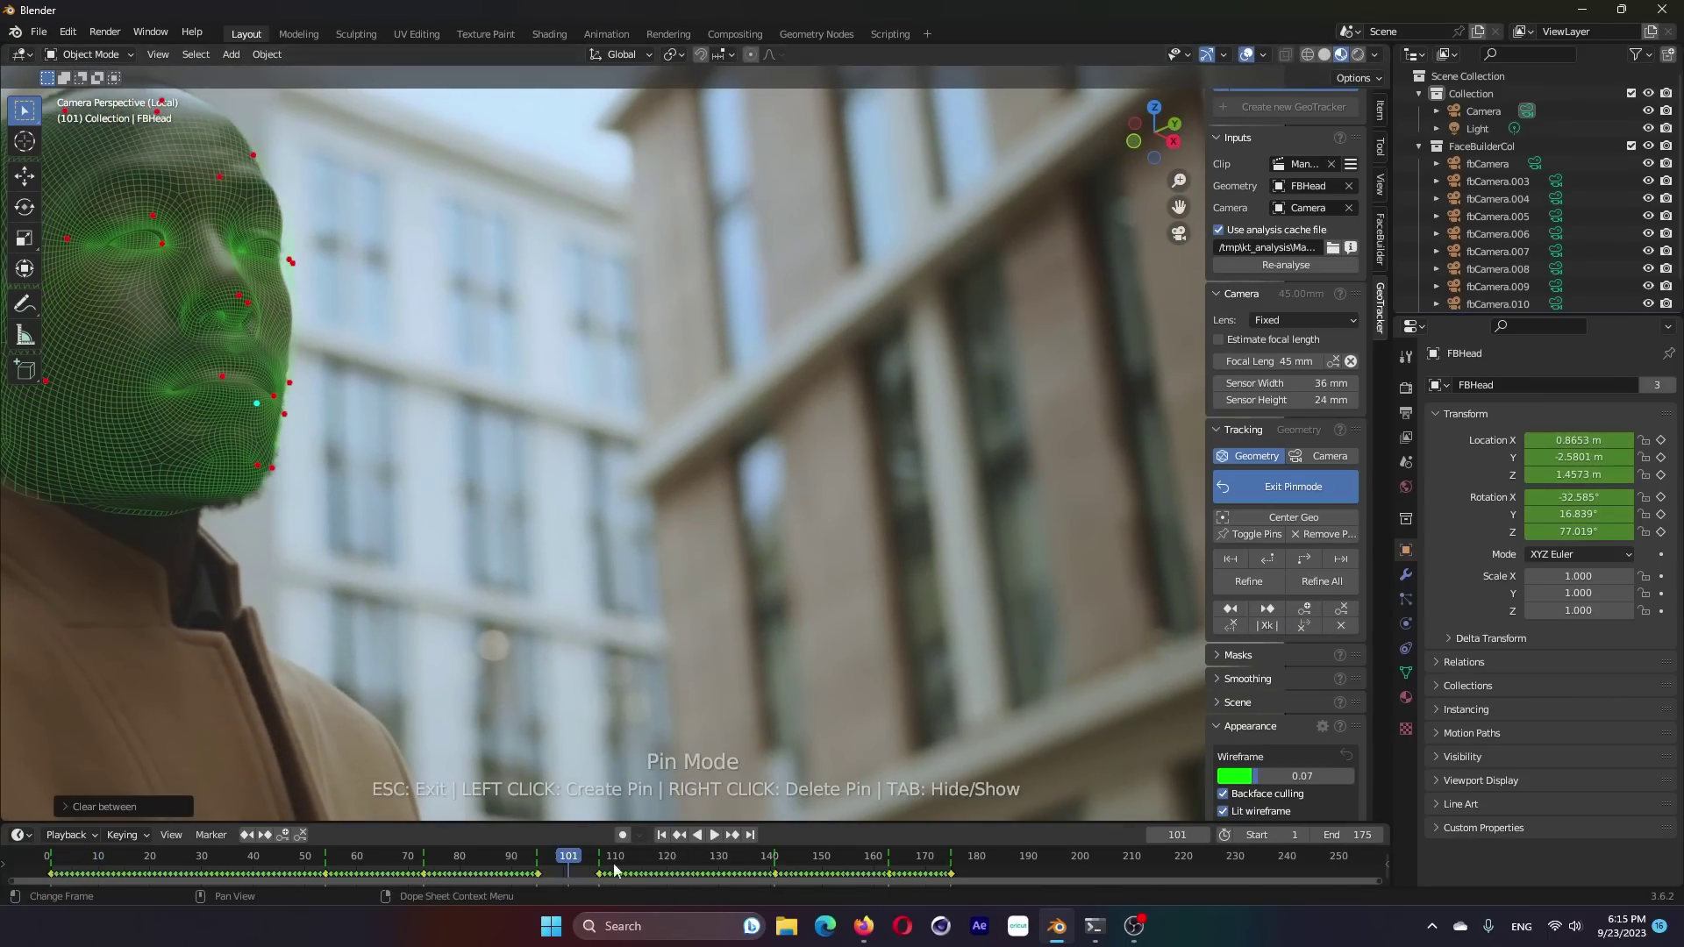
{"action": "left_click_drag", "start_coordinate": [536, 867], "coordinate": [733, 868]}
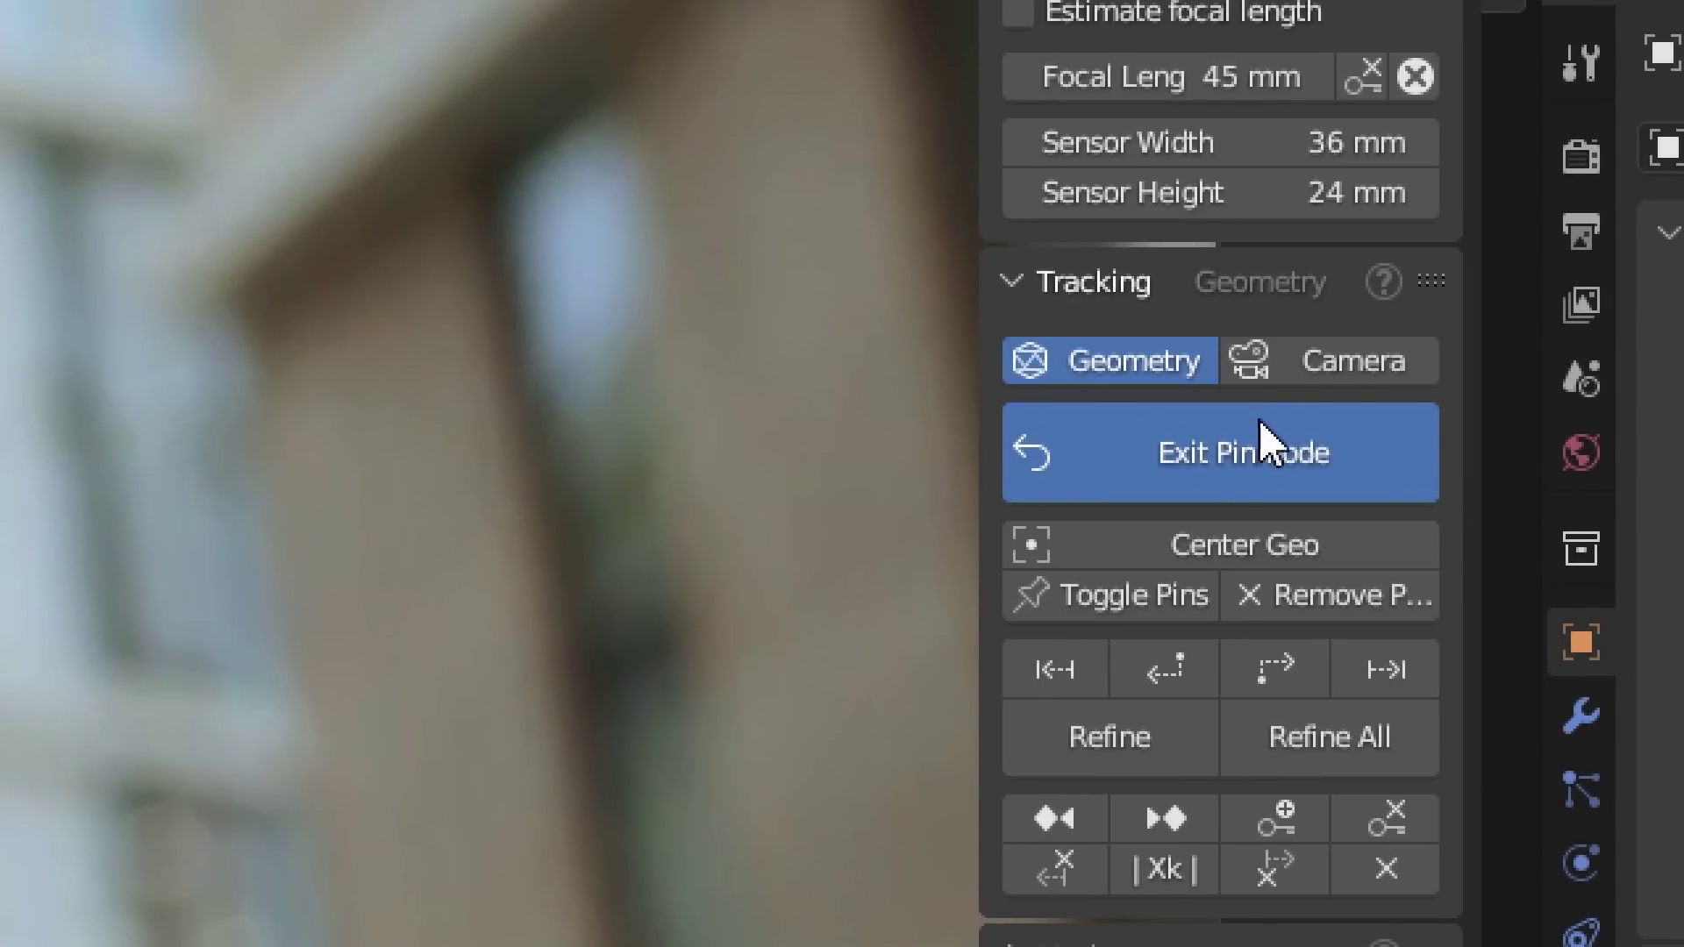
- Exit pin mode and export the tracked head as a linked gtEmpty
{"action": "left_click", "coordinate": [1261, 422]}
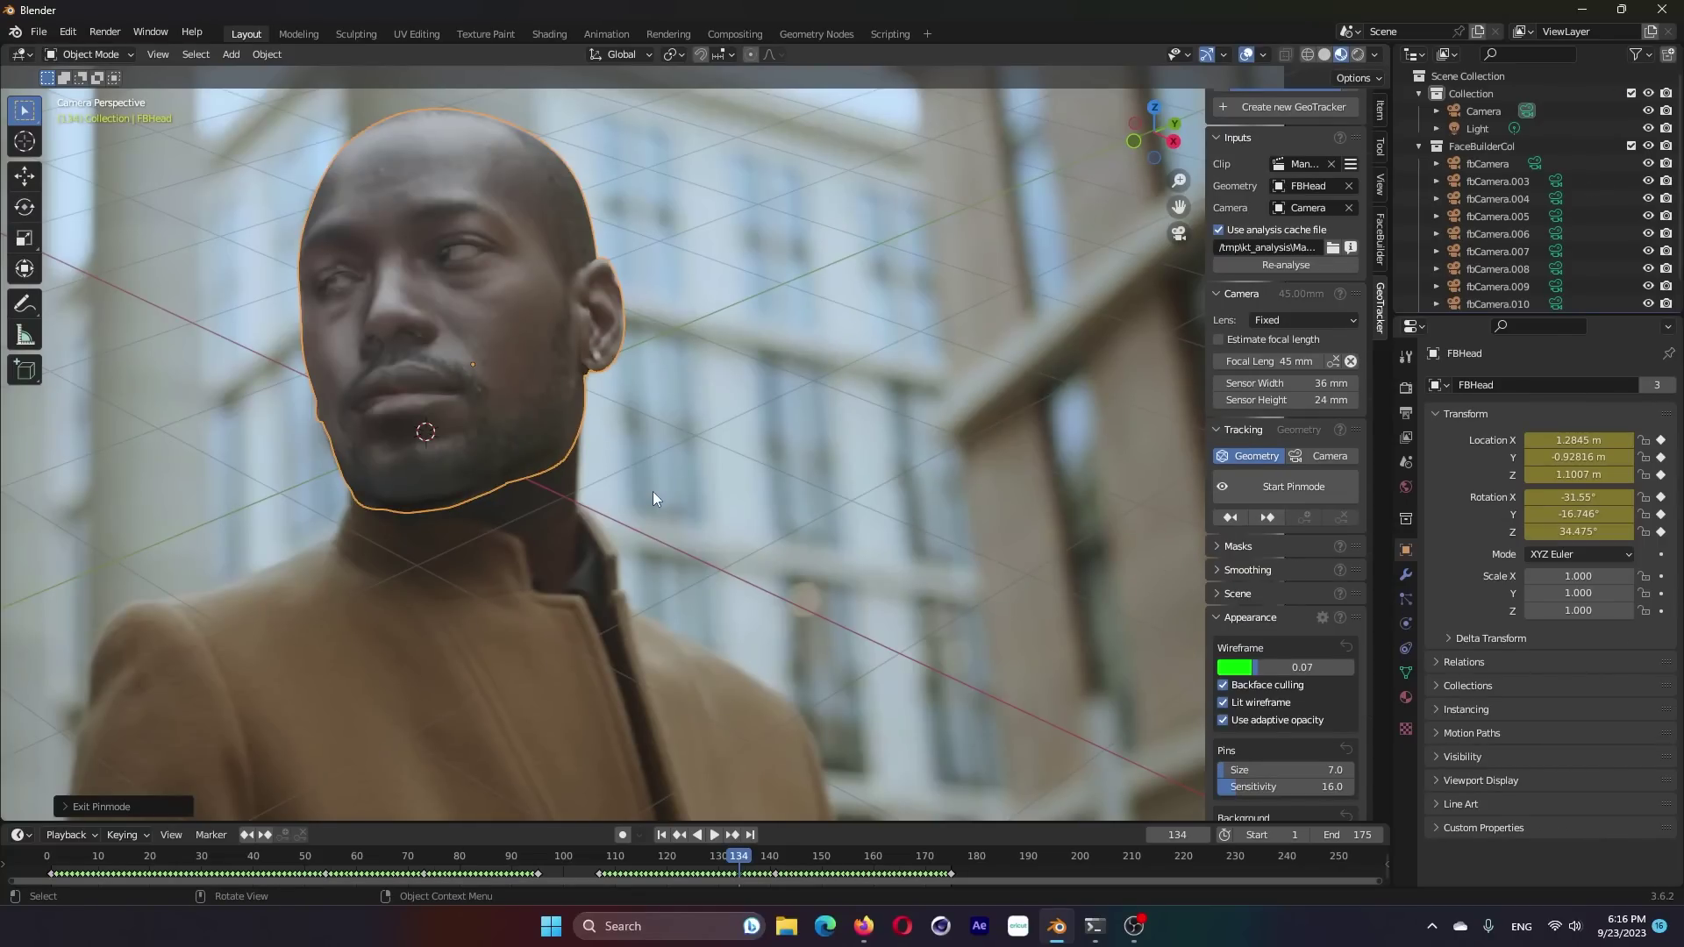
{"action": "left_click_drag", "start_coordinate": [463, 854], "coordinate": [755, 893]}
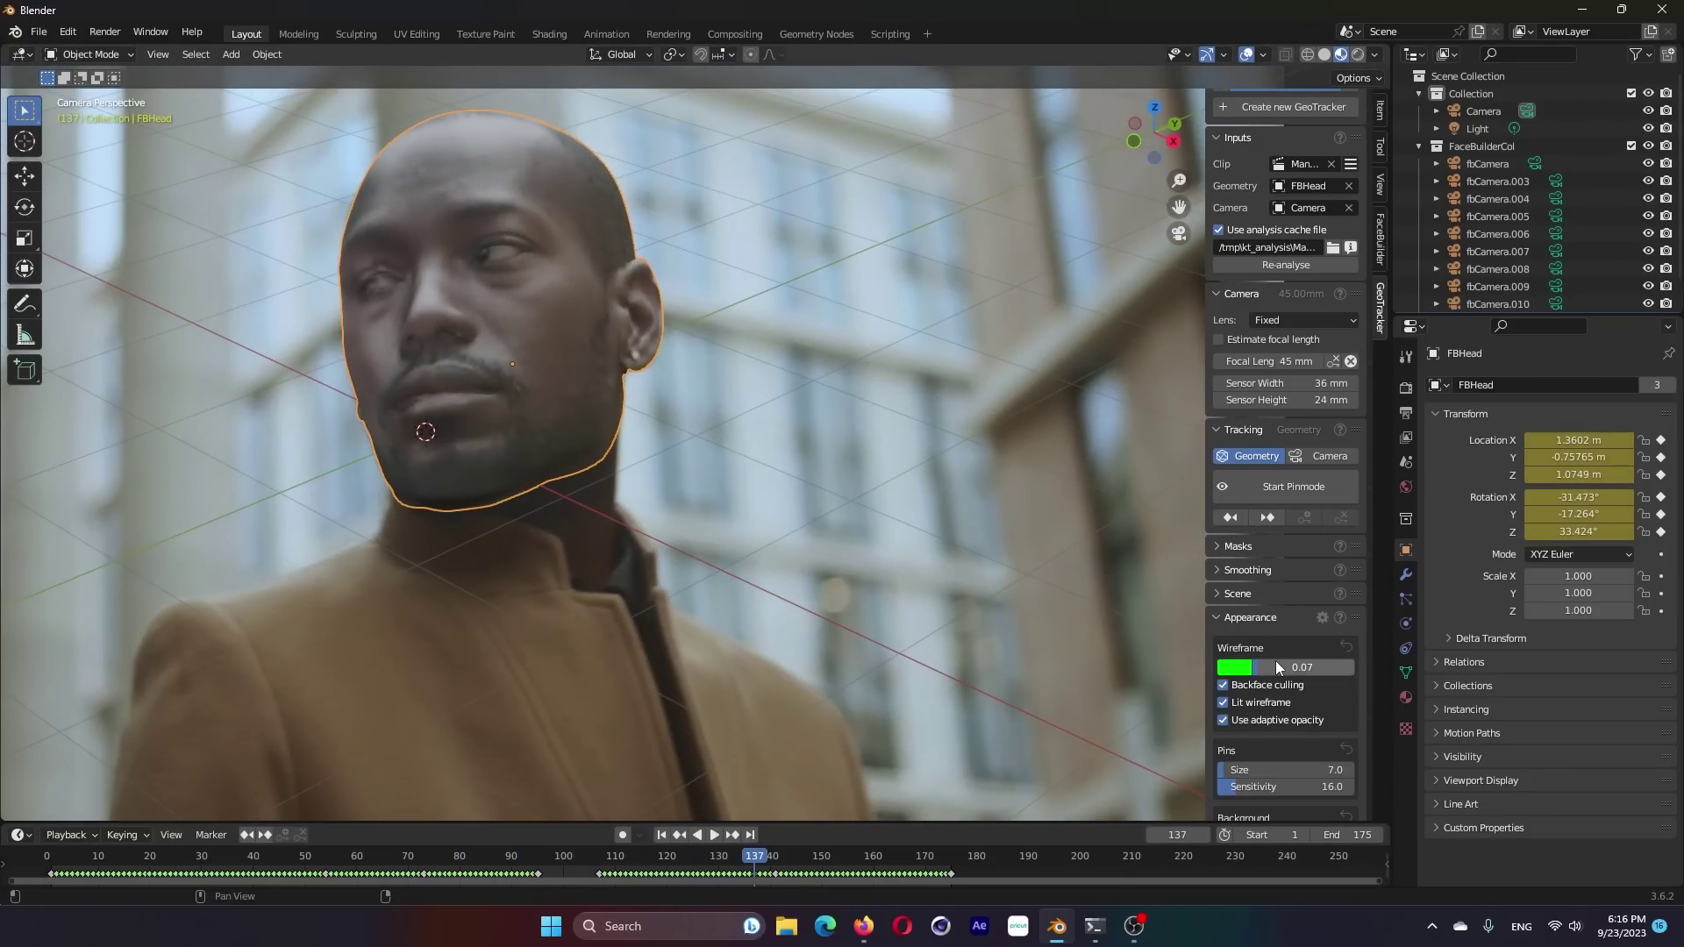
{"action": "scroll", "coordinate": [1265, 617], "scroll_direction": "up", "scroll_amount": 1, "text": "ctrl"}
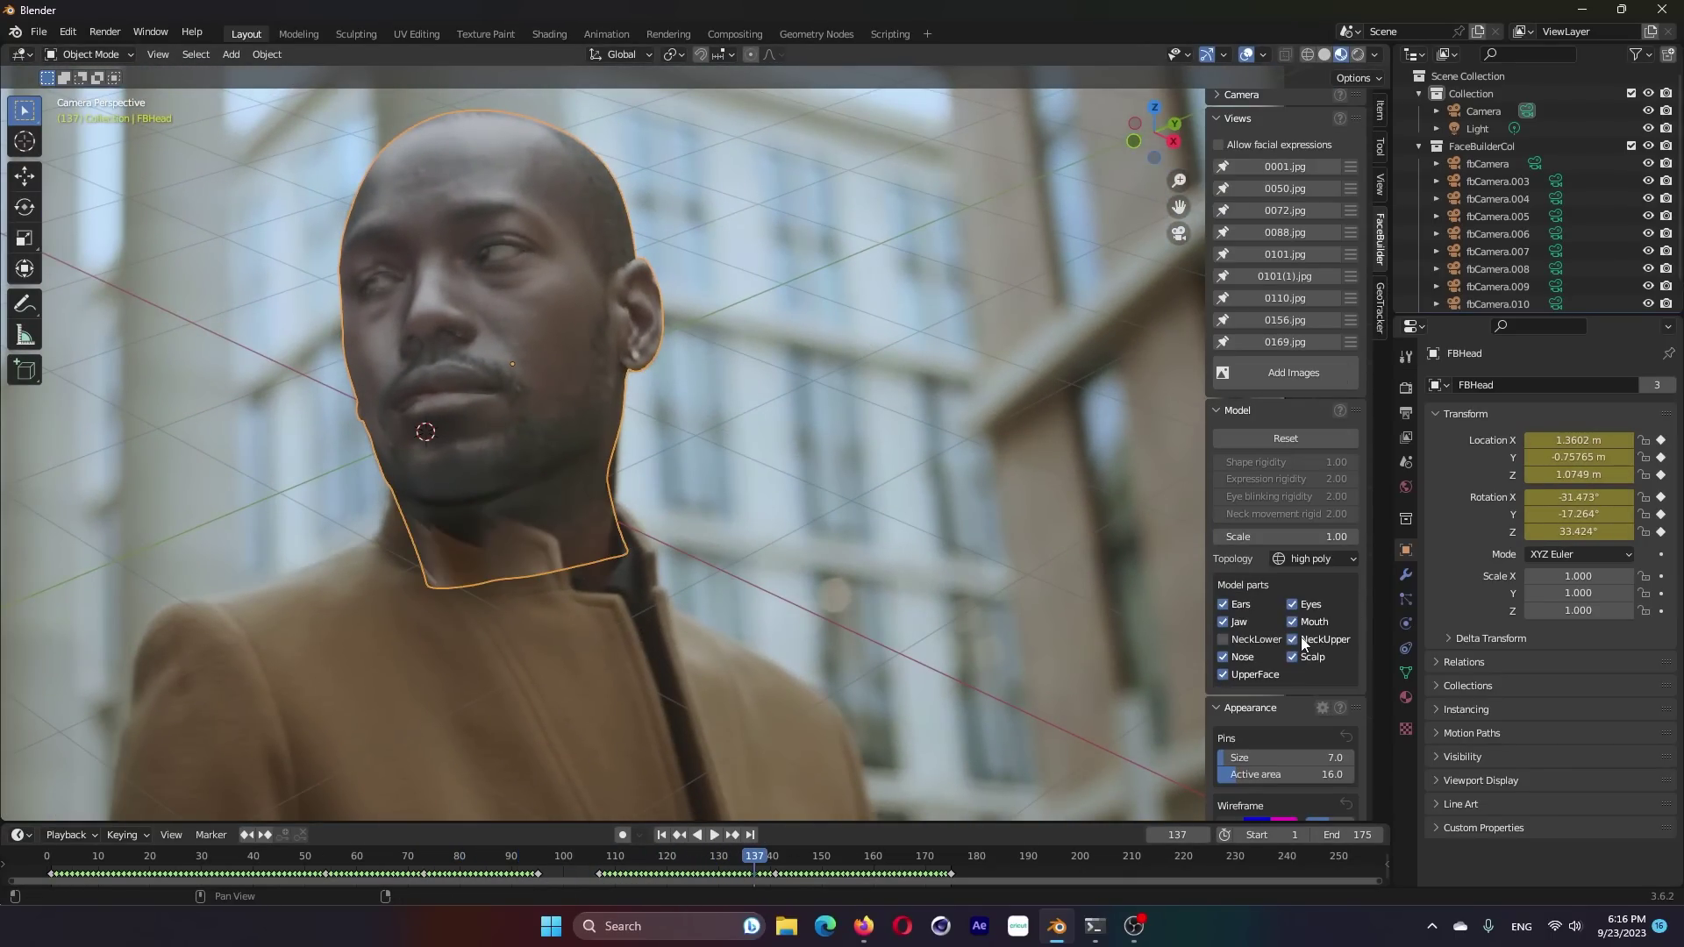
{"action": "scroll", "coordinate": [1313, 631], "scroll_direction": "down", "scroll_amount": 1, "text": "ctrl"}
{"action": "scroll", "coordinate": [1289, 632], "scroll_direction": "down", "scroll_amount": 3}
{"action": "scroll", "coordinate": [1298, 649], "scroll_direction": "down", "scroll_amount": 1}
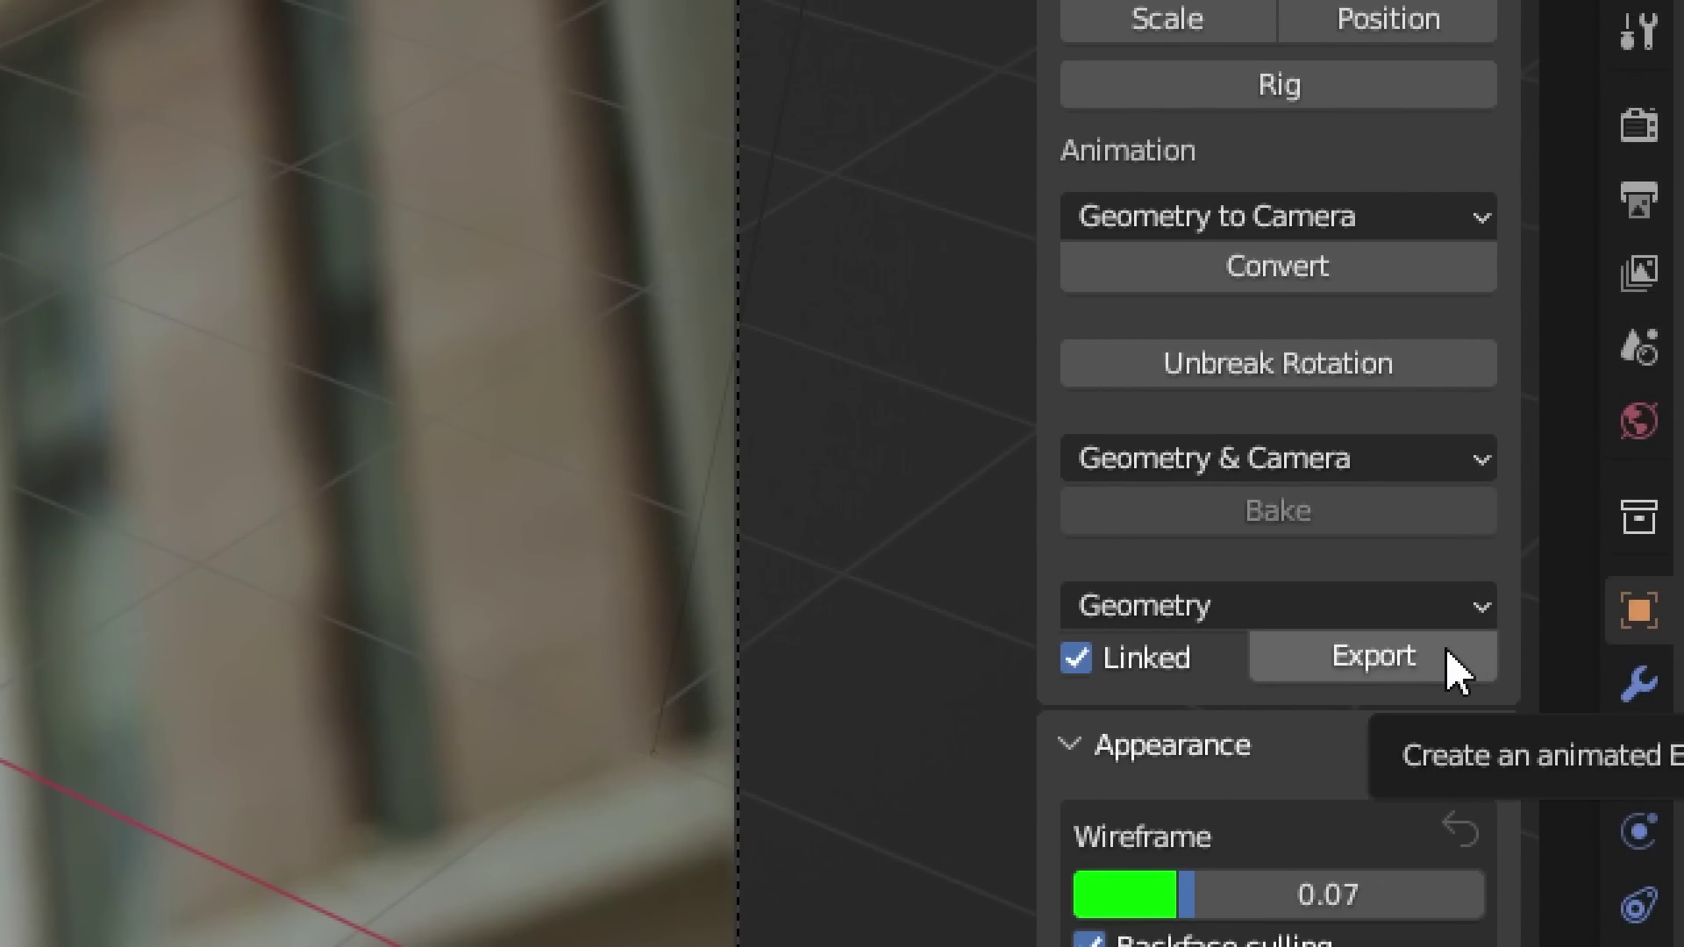
{"action": "left_click", "coordinate": [1447, 656]}
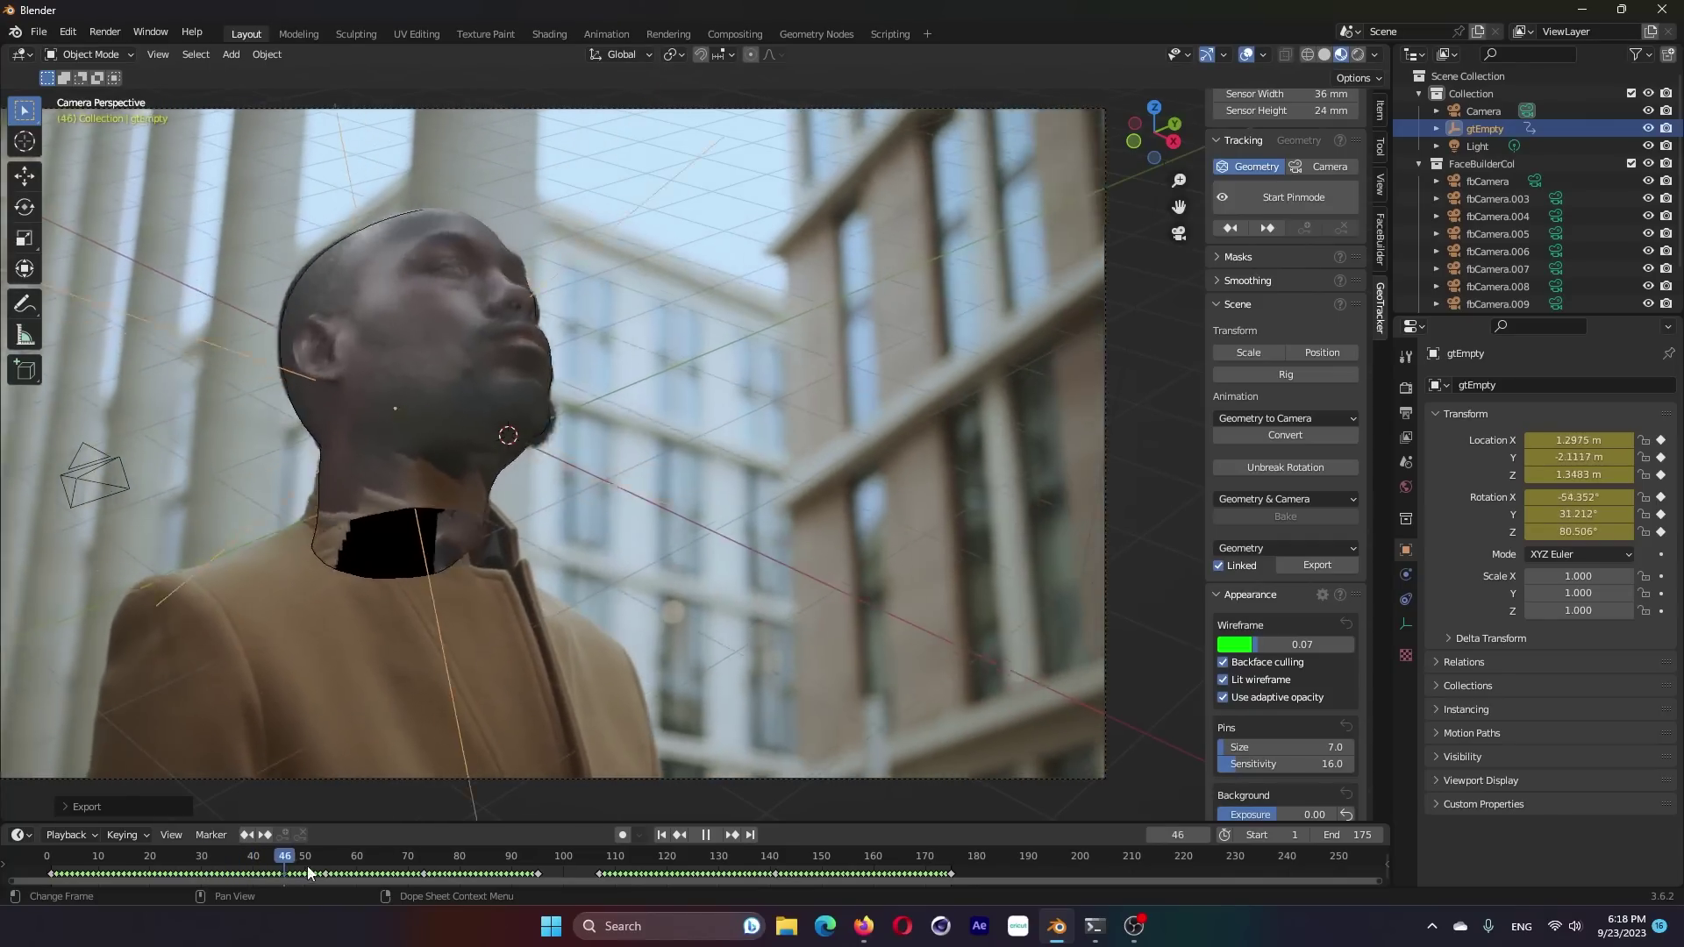
- Play and scrub to frame 60 to preview the exported head tracking
{"action": "key", "text": "space"}
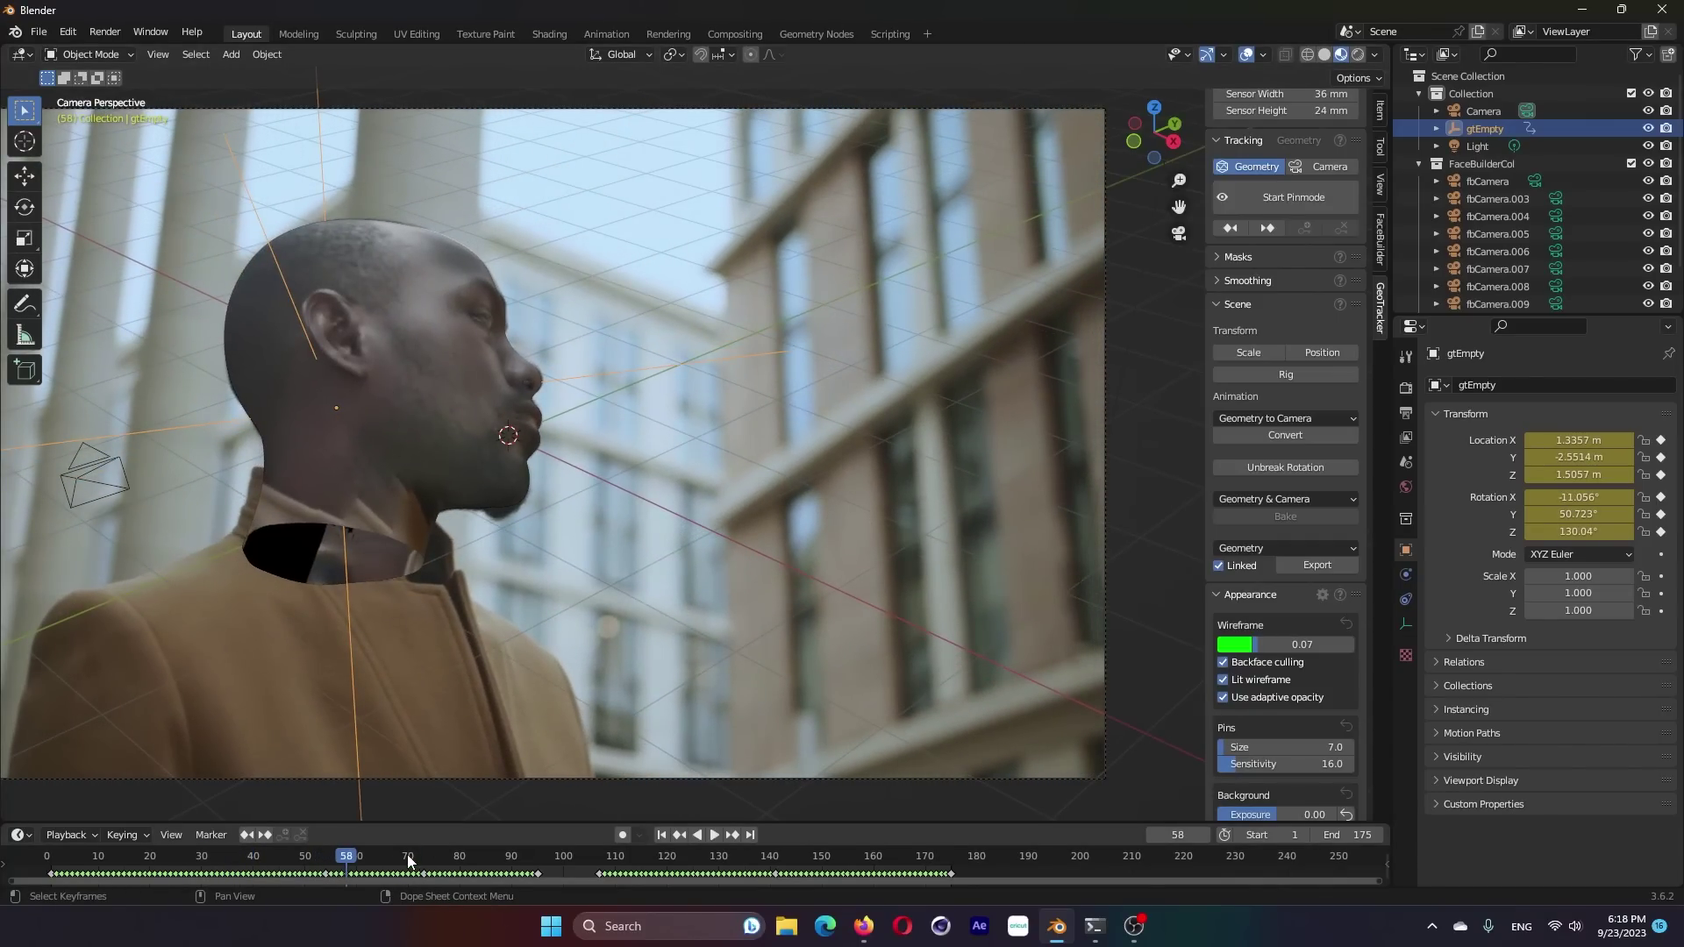
{"action": "key", "text": "space"}
{"action": "mouse_move", "coordinate": [408, 862]}
{"action": "left_mouse_down"}
{"action": "mouse_move", "coordinate": [749, 891]}
{"action": "mouse_move", "coordinate": [359, 855]}
{"action": "mouse_move", "coordinate": [570, 861]}
{"action": "mouse_move", "coordinate": [411, 847]}
{"action": "left_mouse_up"}
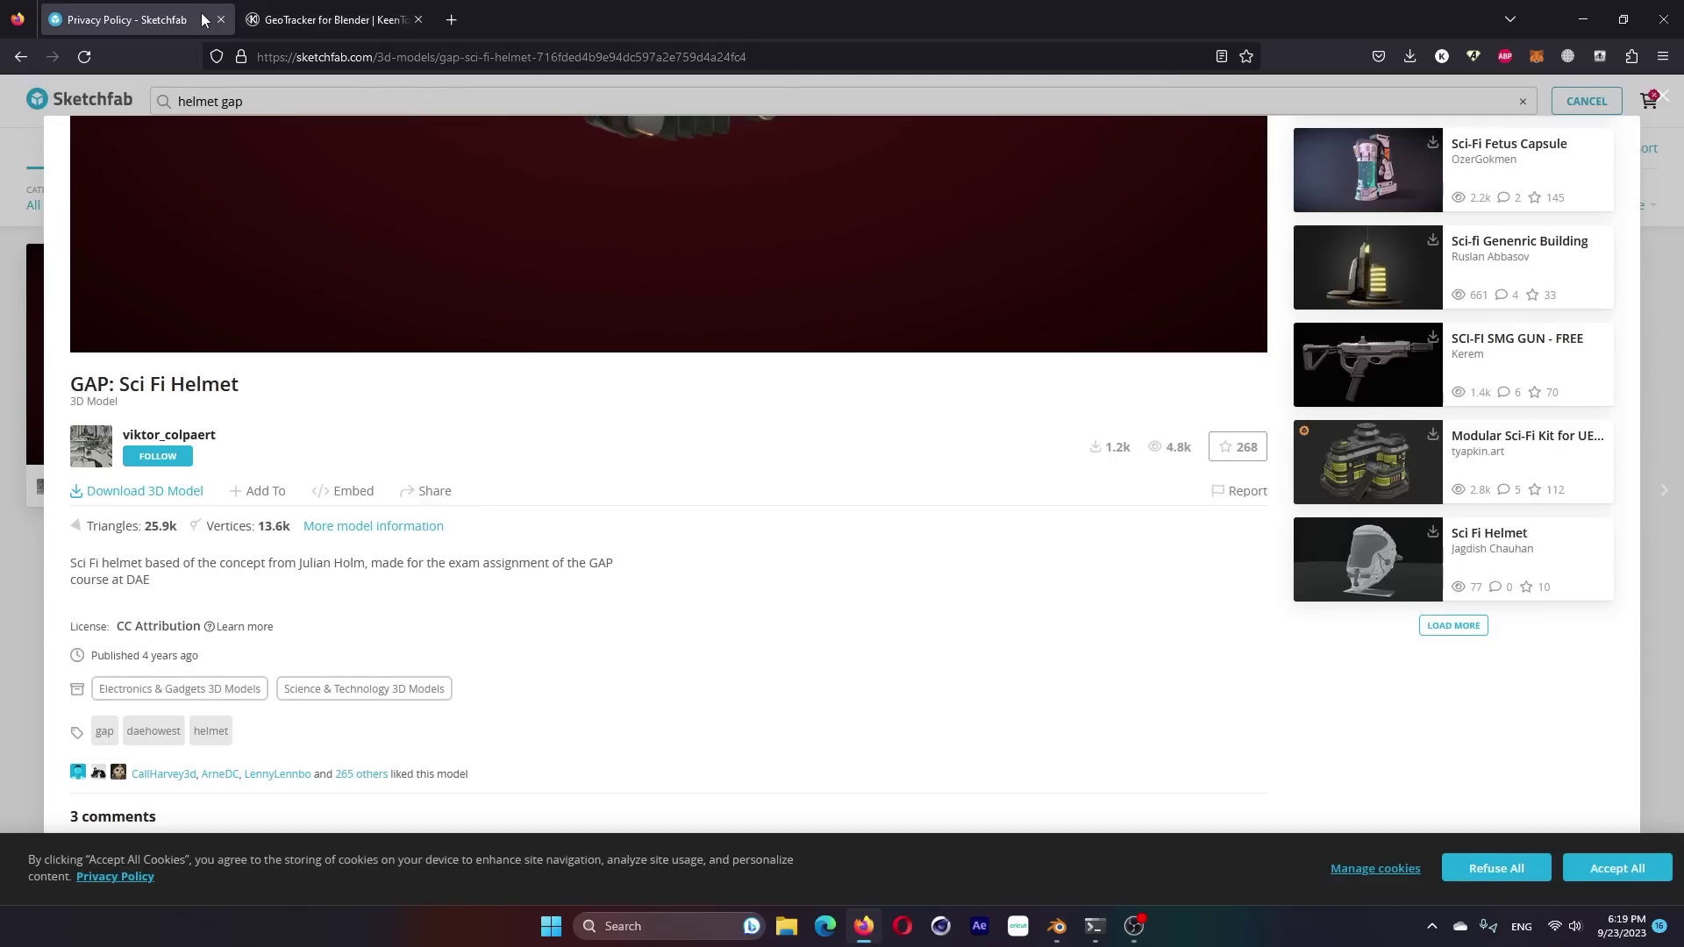
- Scroll to the top of the GAP: Sci Fi Helmet page and orbit the helmet viewer
{"action": "scroll", "coordinate": [614, 439], "scroll_direction": "up", "scroll_amount": 5}
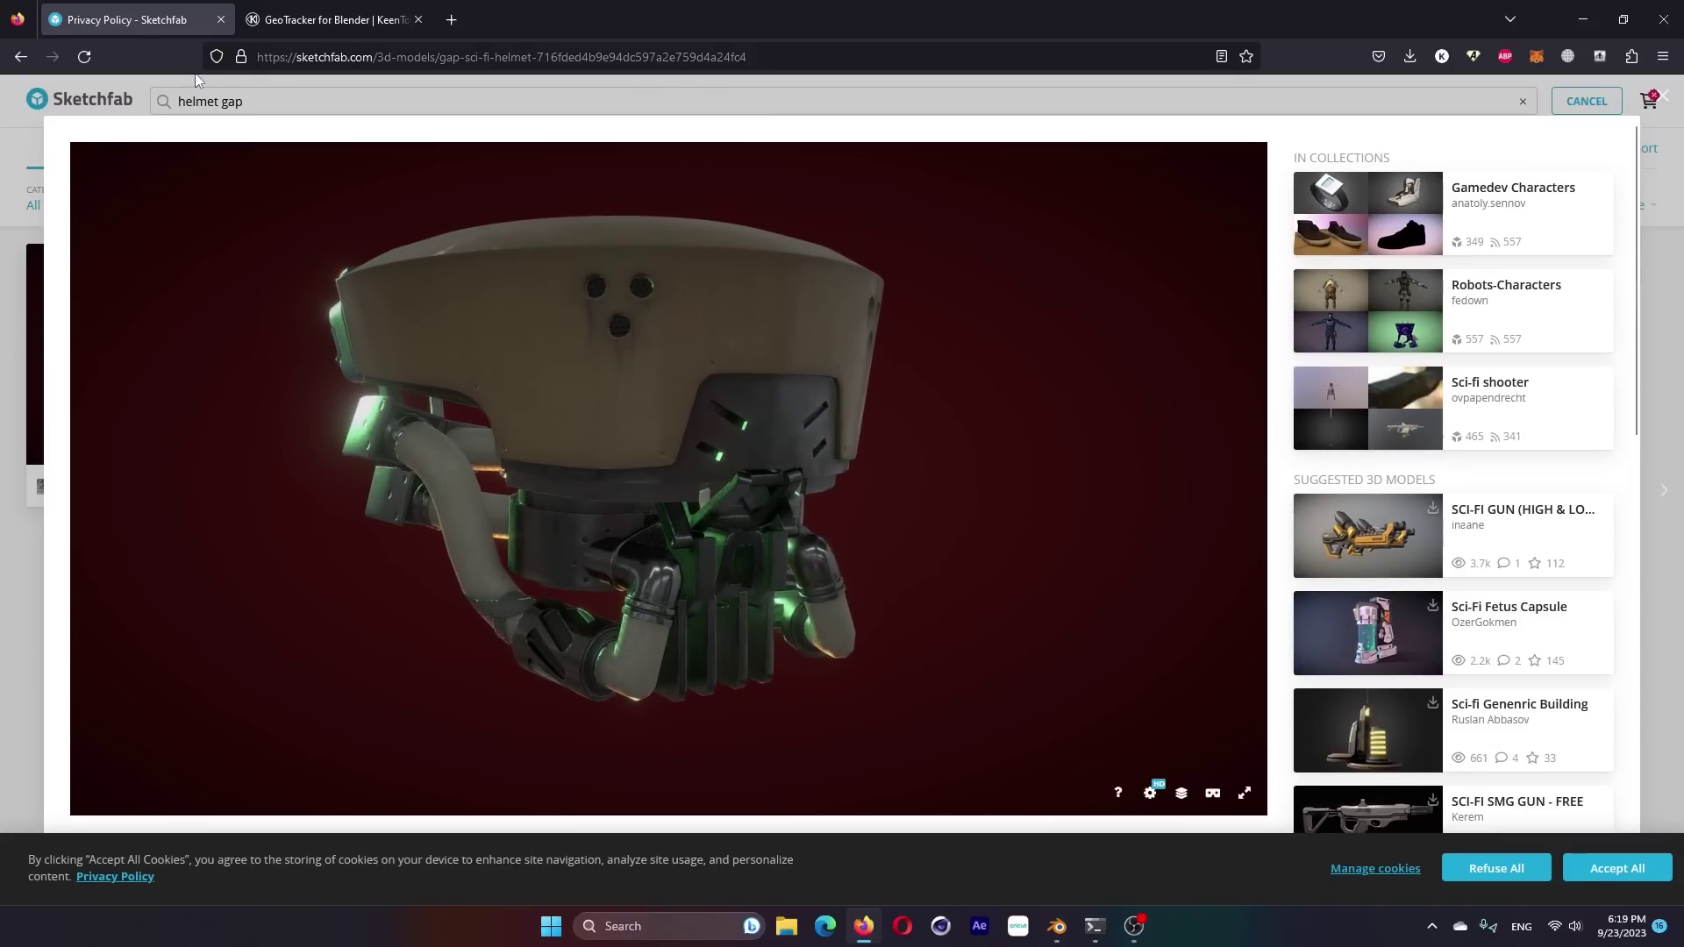
{"action": "mouse_move", "coordinate": [549, 466]}
{"action": "left_mouse_down"}
{"action": "mouse_move", "coordinate": [613, 403]}
{"action": "mouse_move", "coordinate": [756, 432]}
{"action": "mouse_move", "coordinate": [594, 439]}
{"action": "left_mouse_up"}
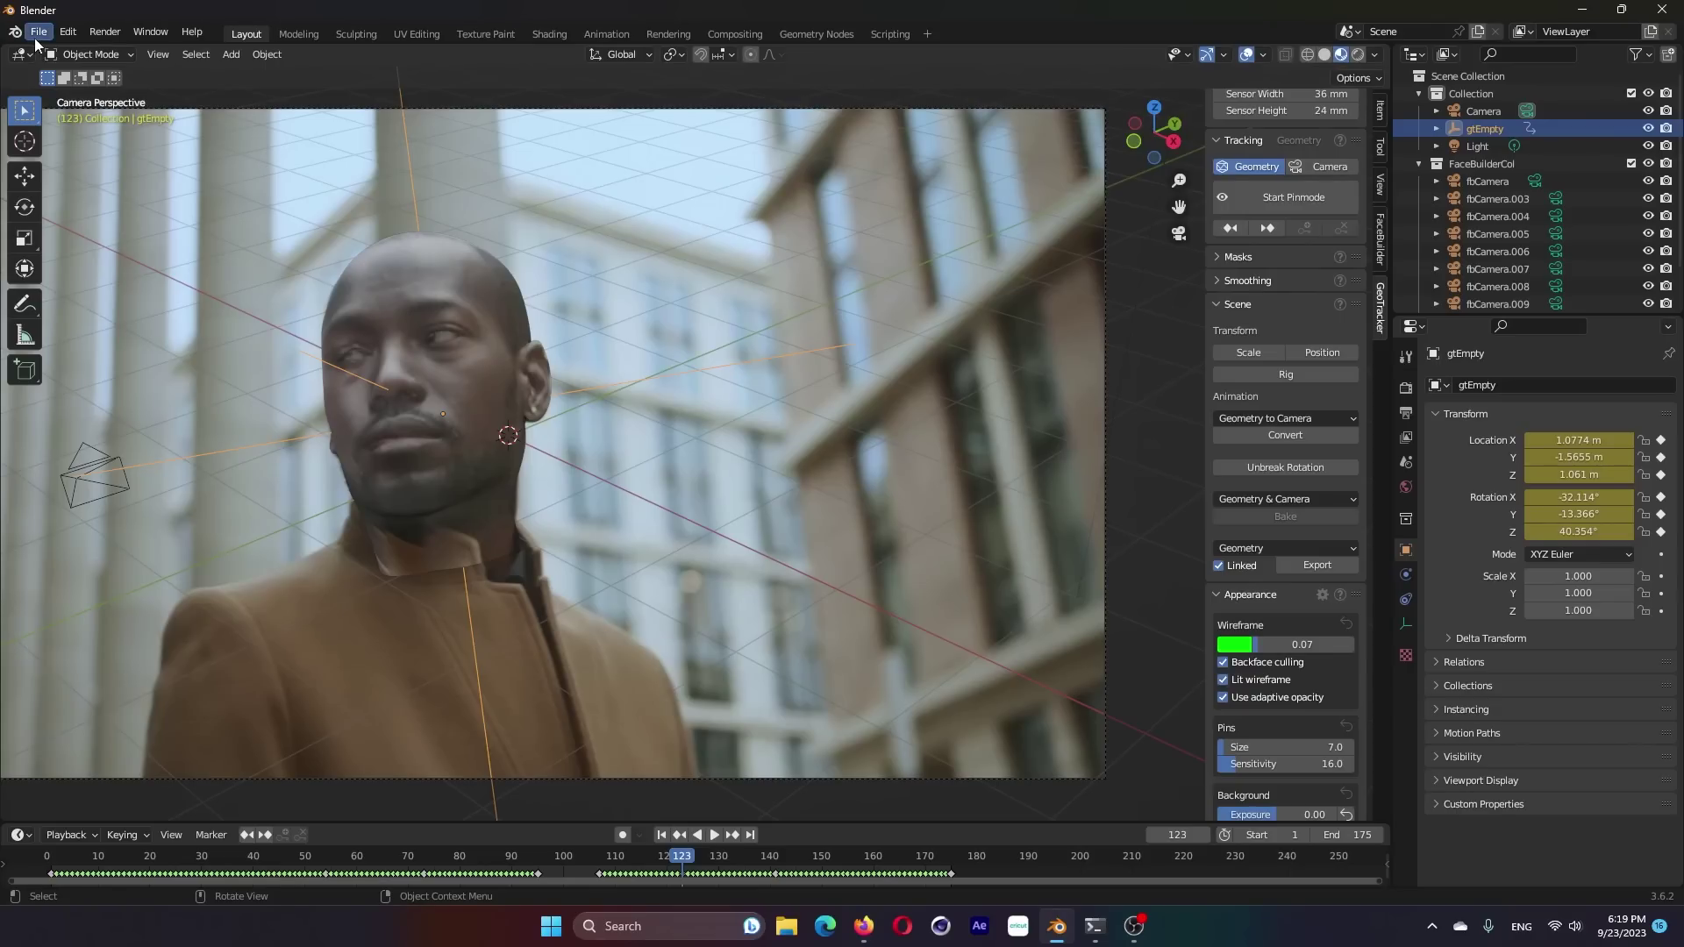
- Append the HELMET collection from HELMET.blend, then select the helmet to move it
{"action": "left_click", "coordinate": [37, 39]}
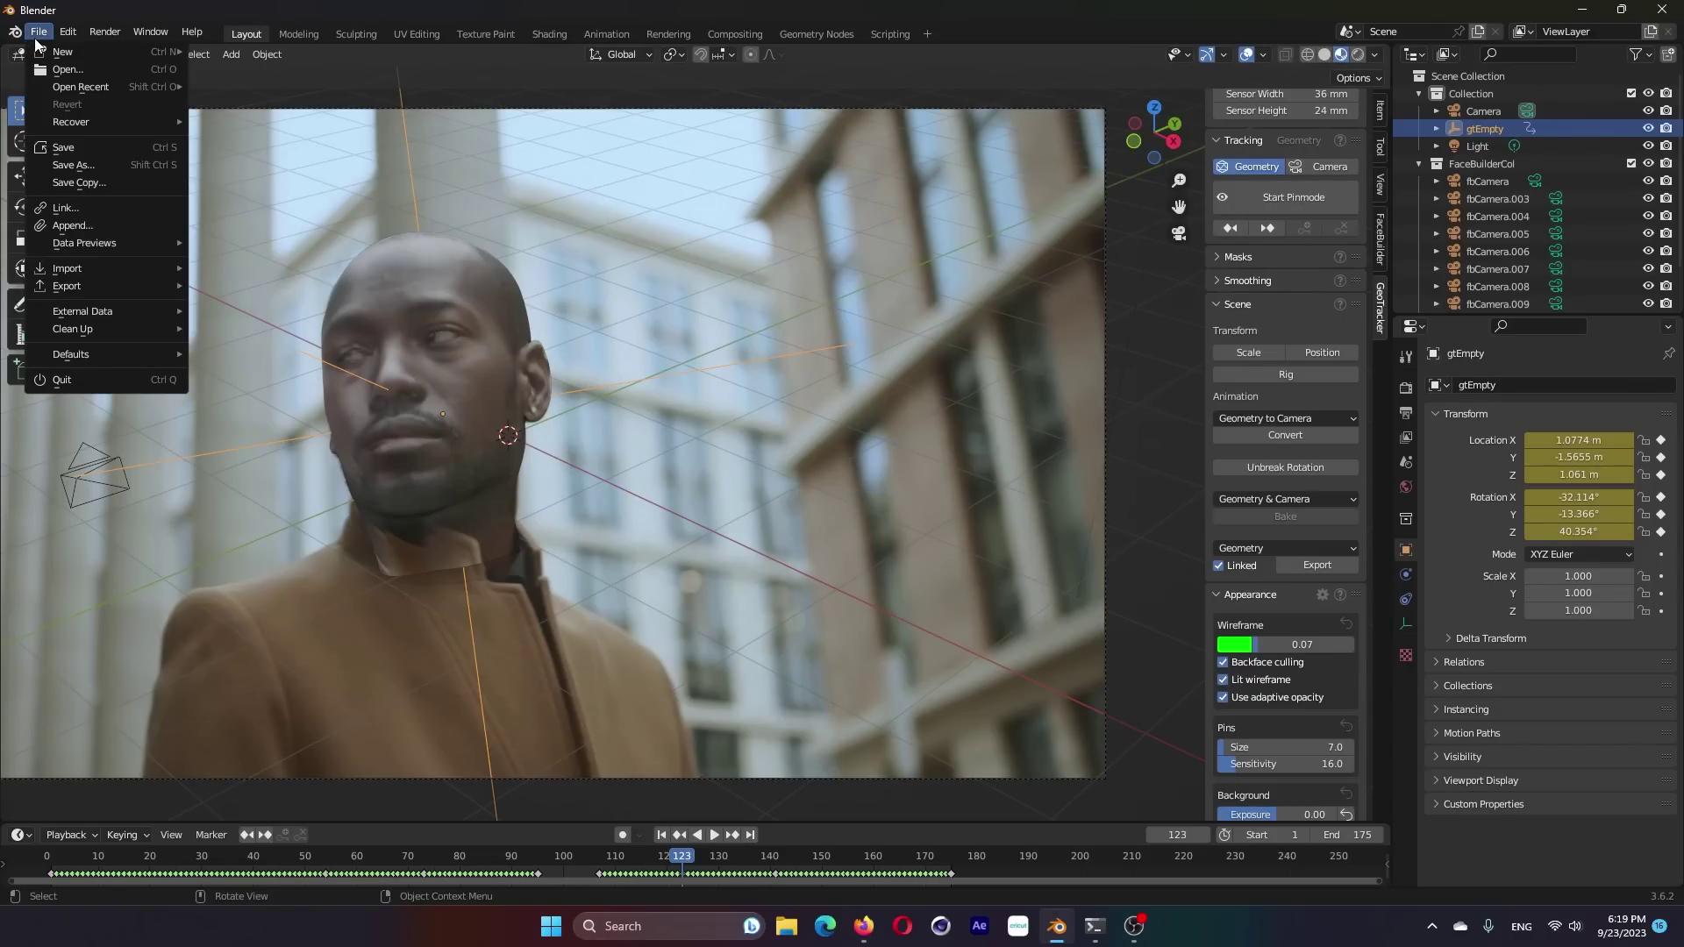
{"action": "left_click", "coordinate": [87, 221]}
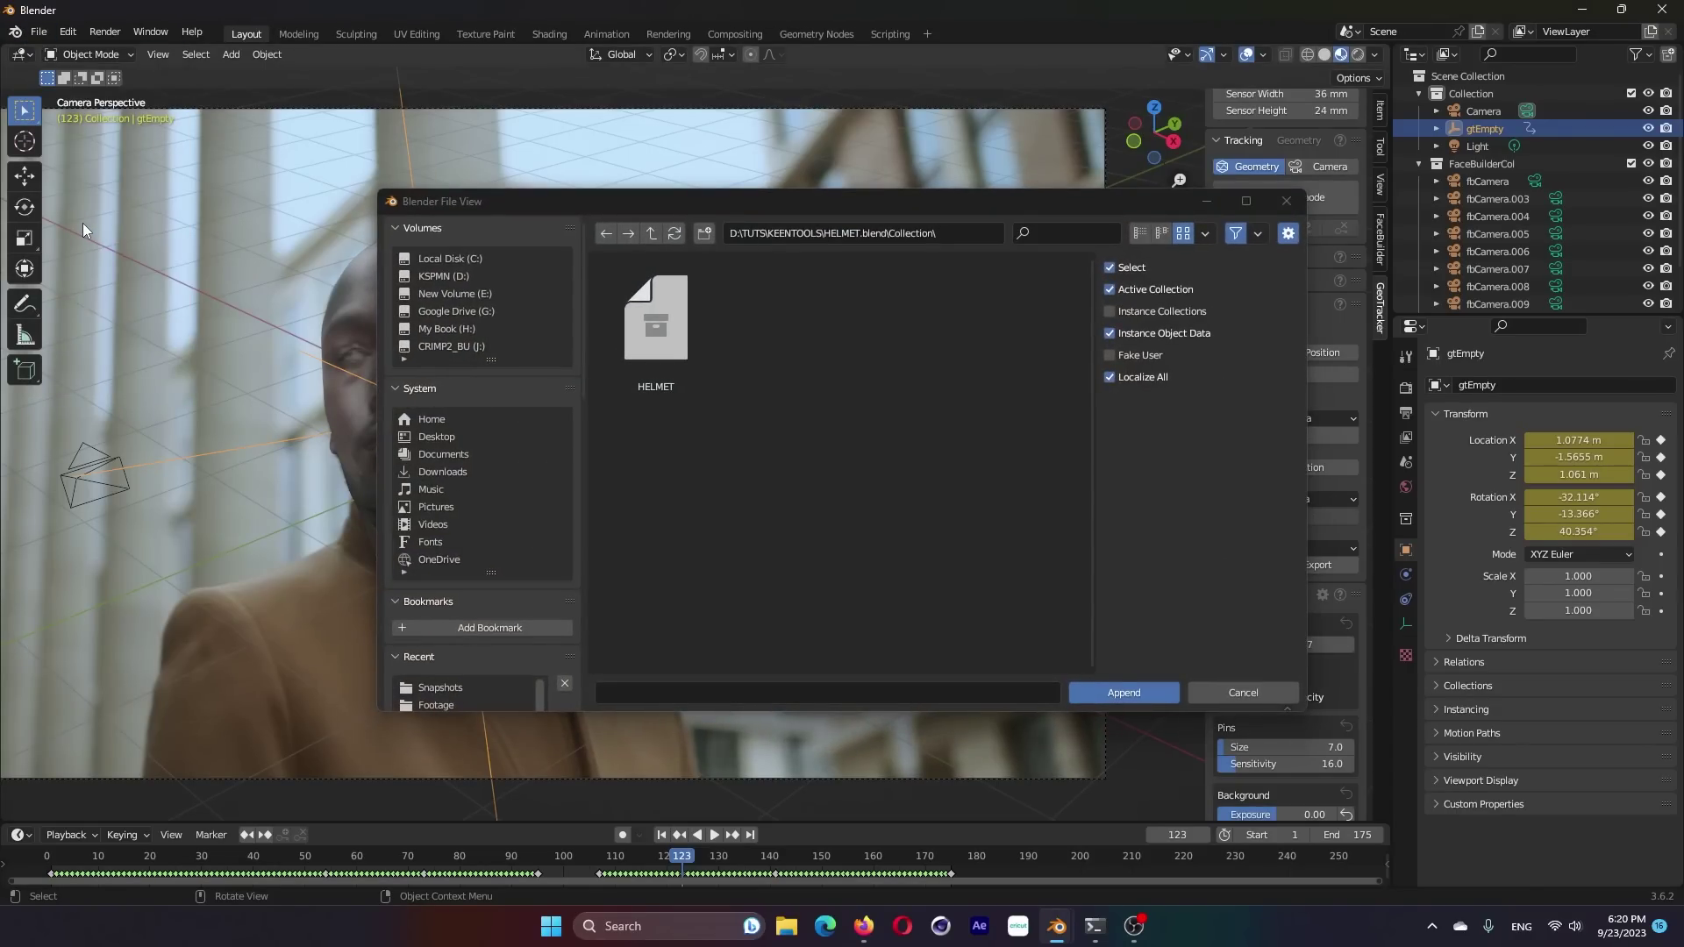
{"action": "double_click", "coordinate": [670, 330]}
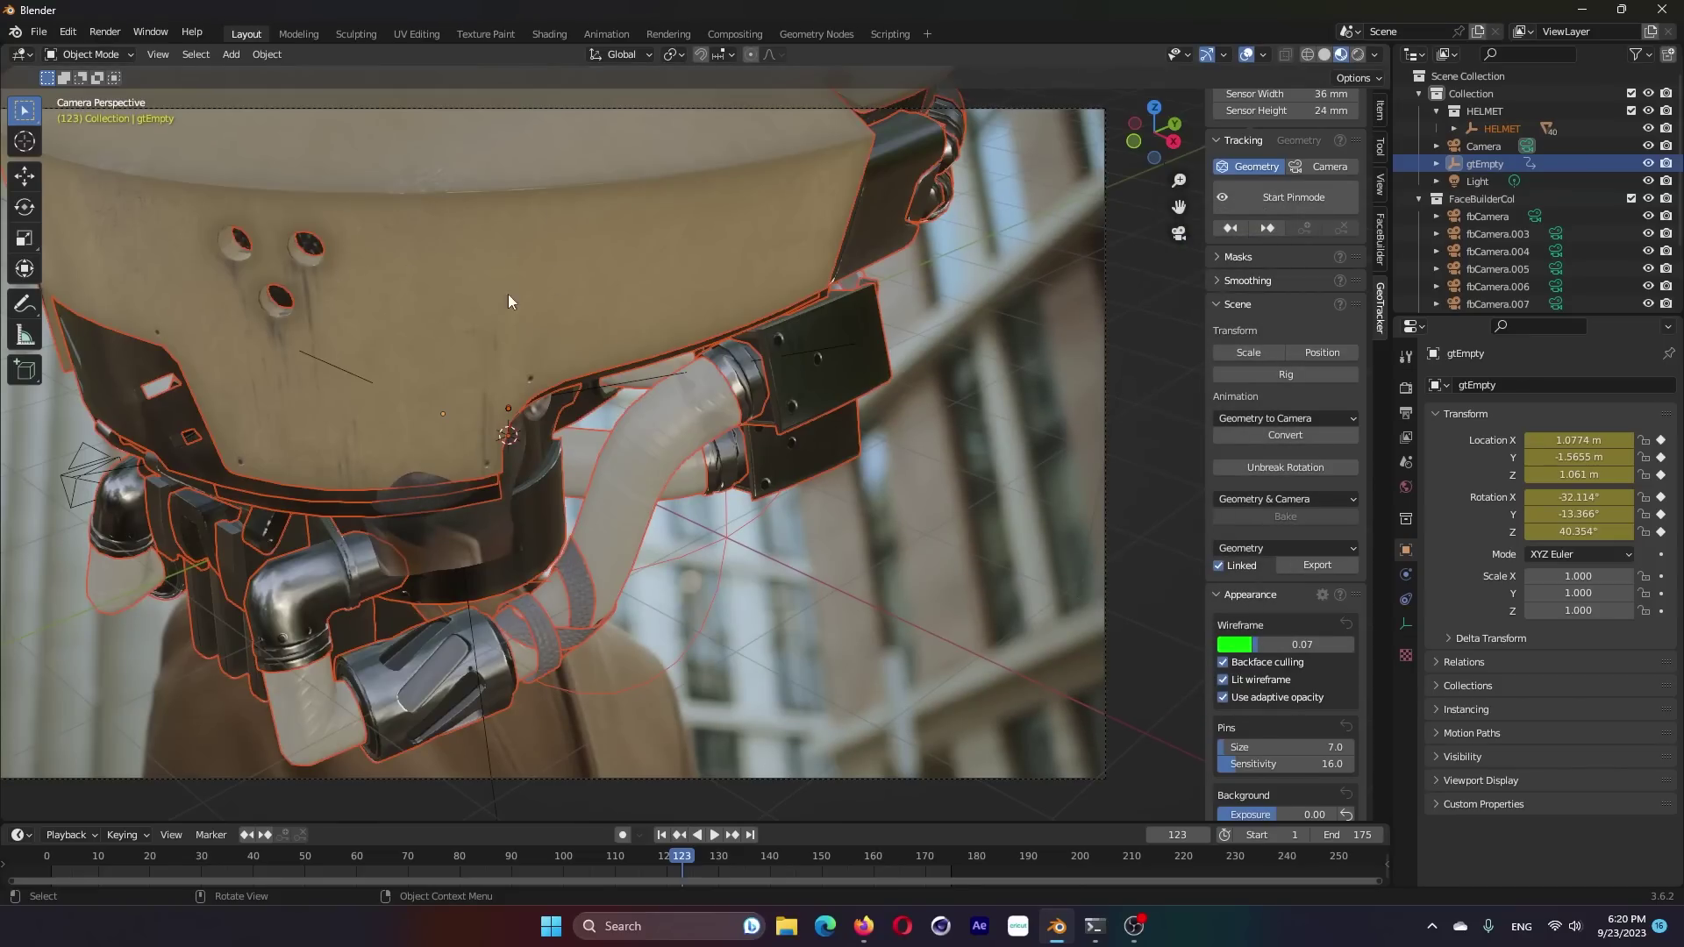
{"action": "mouse_move", "coordinate": [556, 316]}
{"action": "middle_mouse_down"}
{"action": "mouse_move", "coordinate": [570, 300]}
{"action": "mouse_move", "coordinate": [561, 344]}
{"action": "mouse_move", "coordinate": [556, 328]}
{"action": "middle_mouse_up"}
{"action": "left_click", "coordinate": [556, 328]}
{"action": "key", "text": "g"}
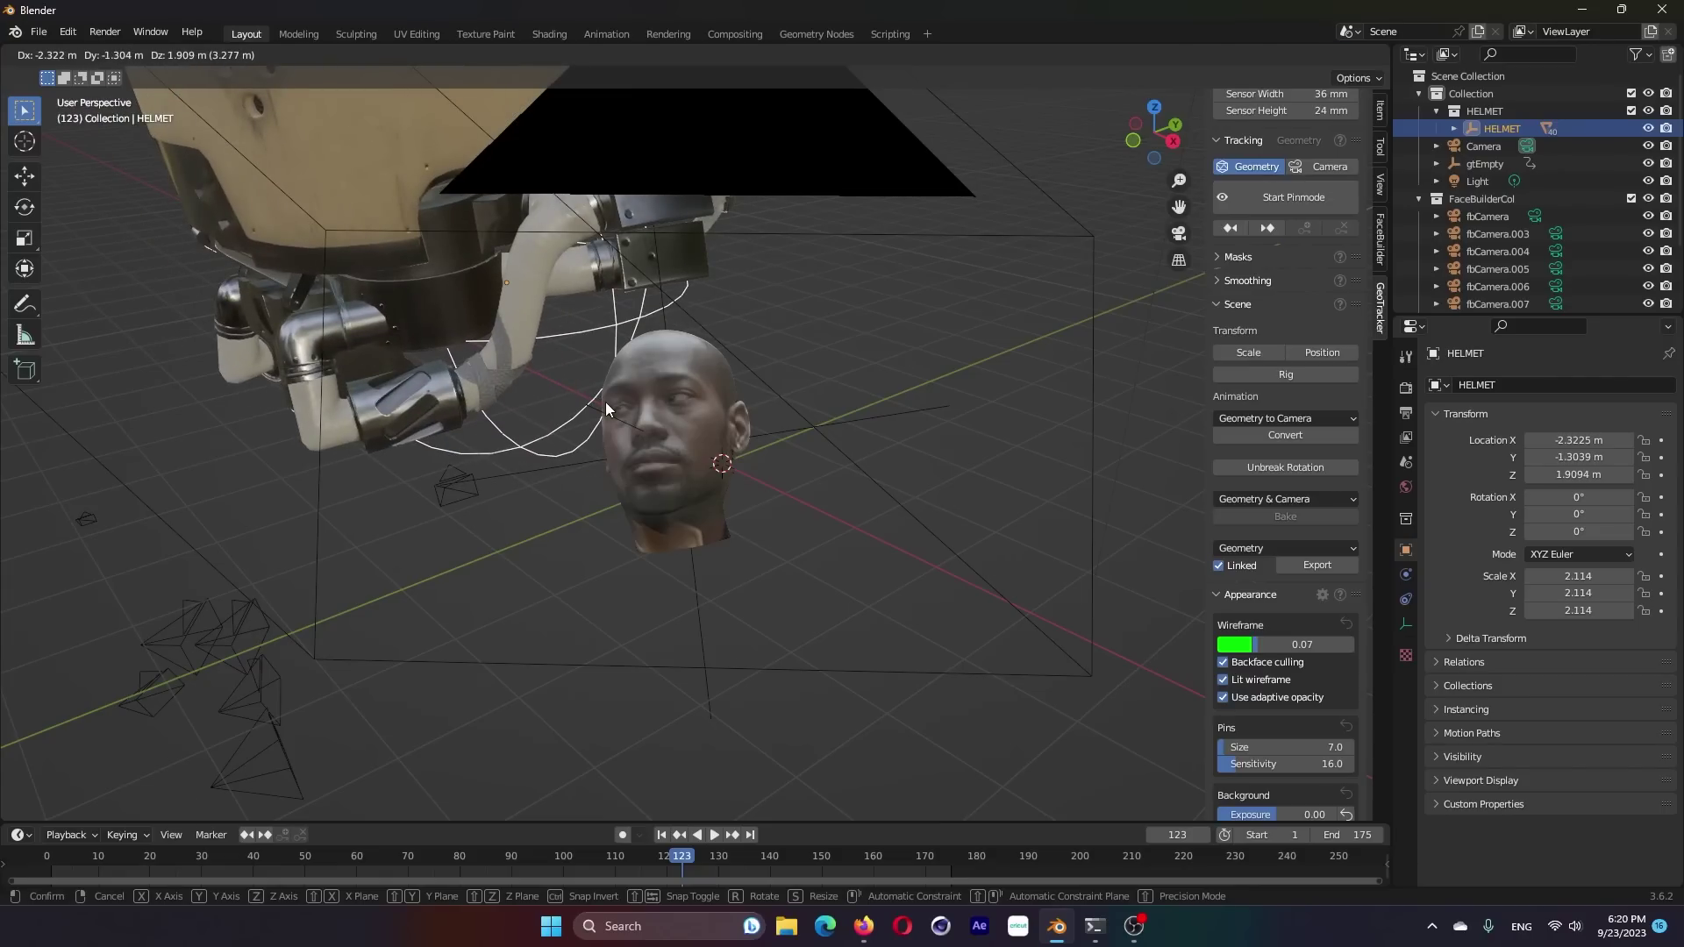
- Snap the helmet onto gtEmpty with location, rotation and scale included
{"action": "left_click", "coordinate": [605, 405]}
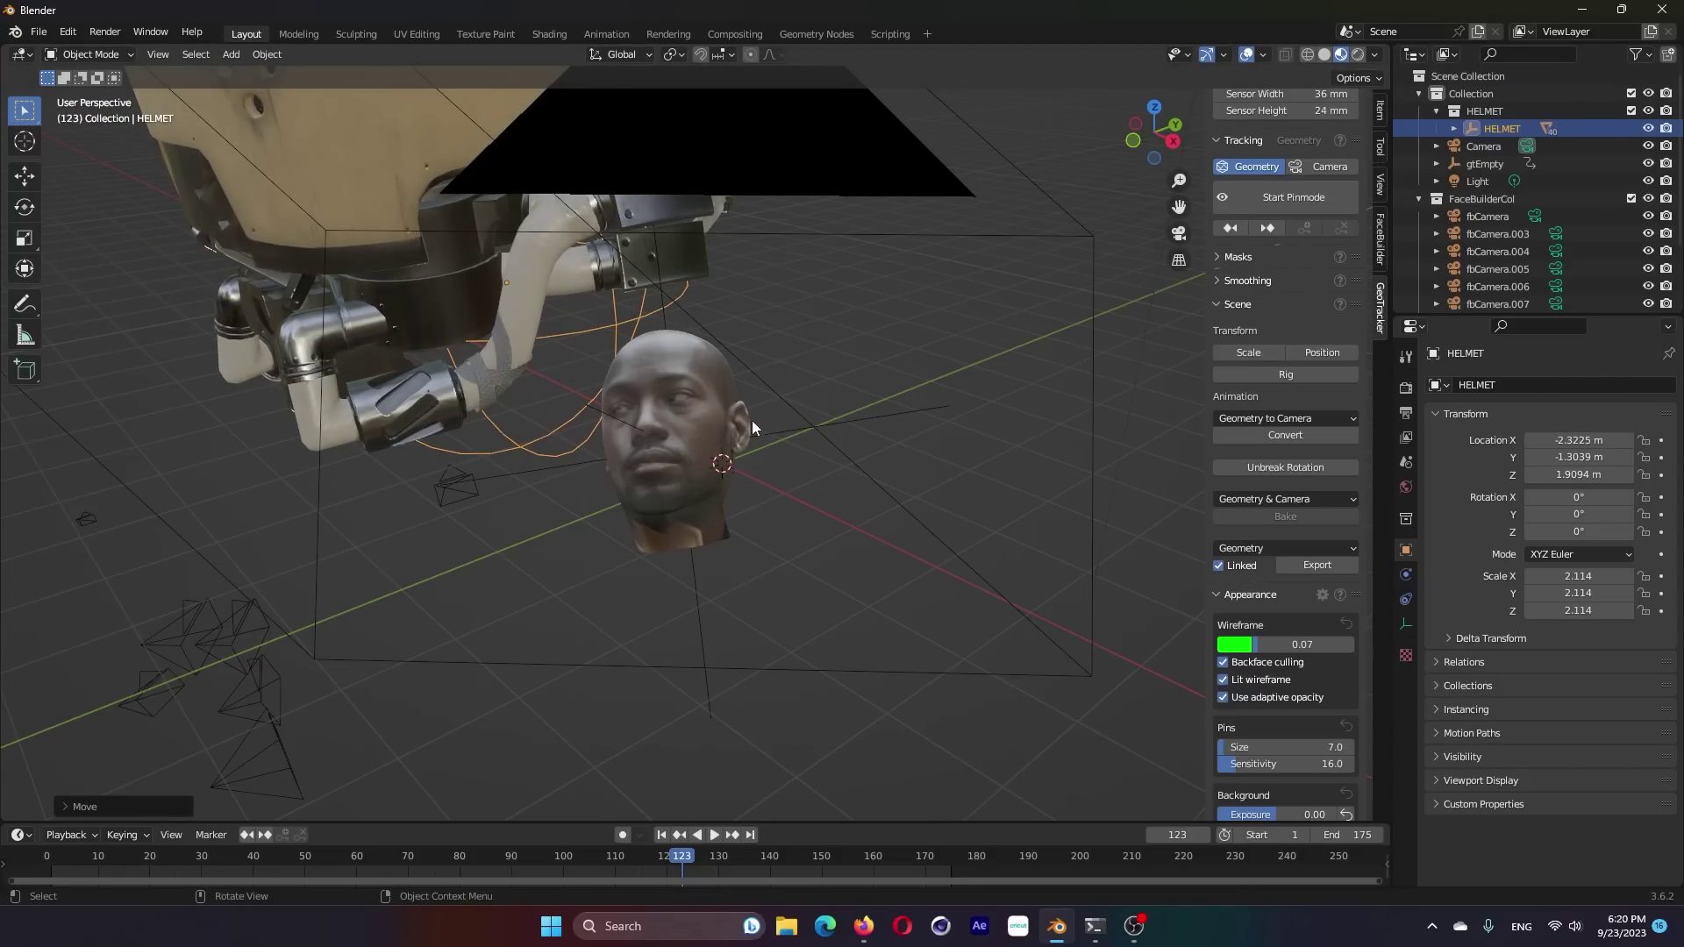
{"action": "left_click", "coordinate": [1485, 164]}
{"action": "left_click", "coordinate": [1382, 148]}
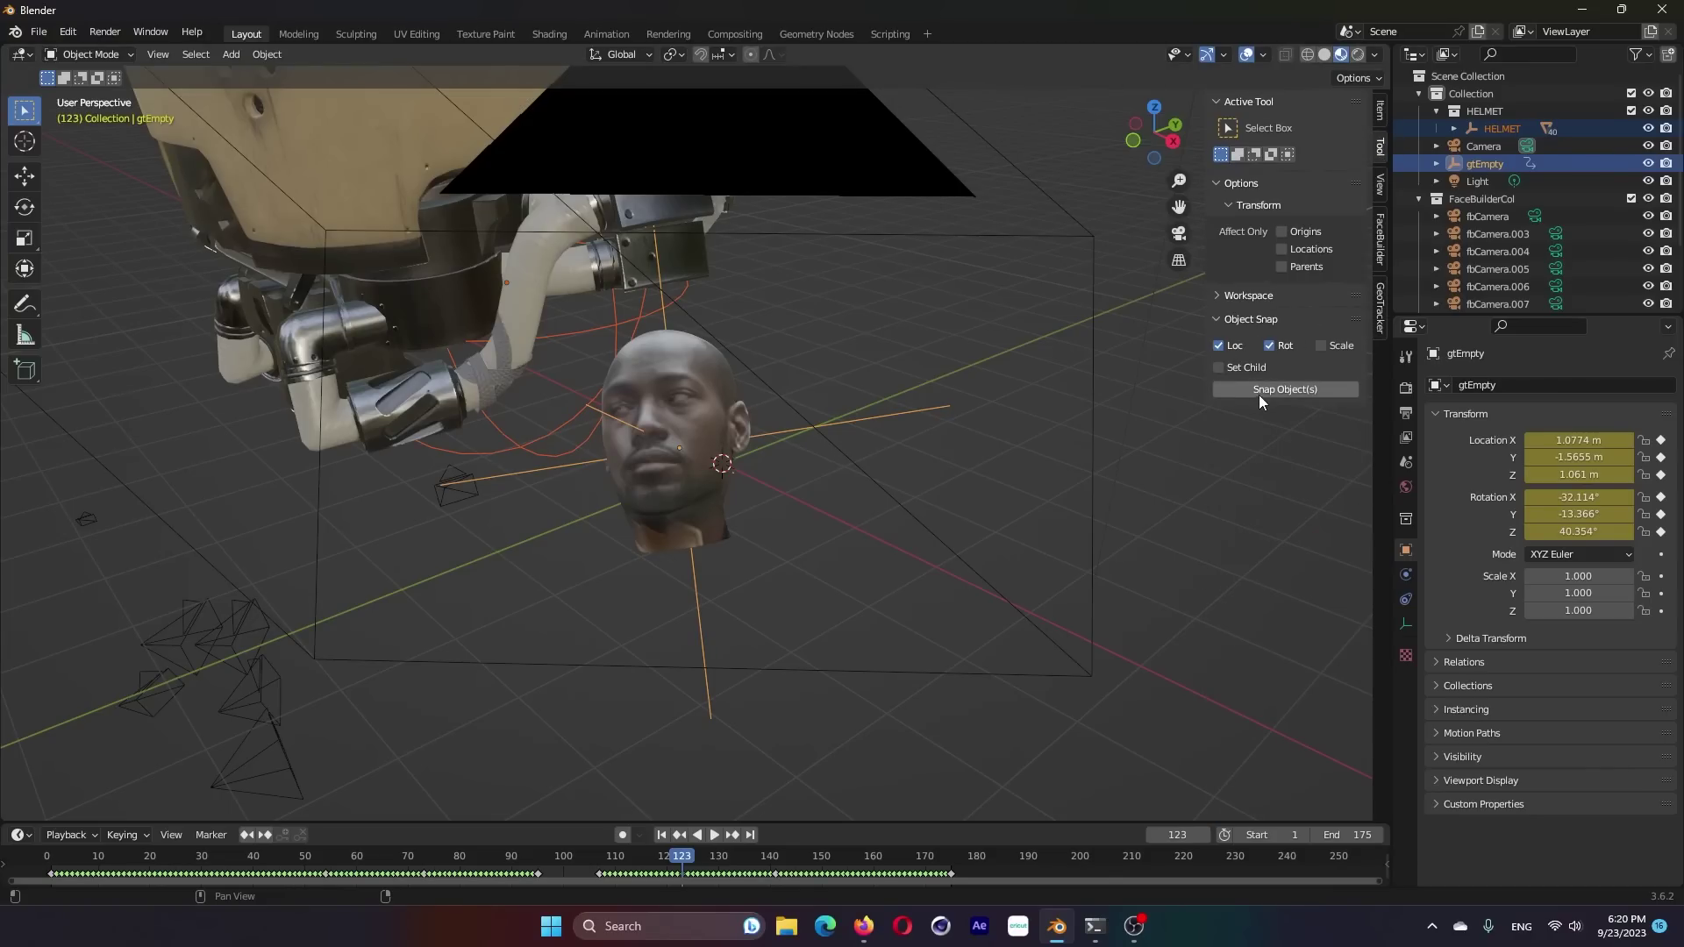
{"action": "left_click", "coordinate": [1321, 346]}
{"action": "left_click", "coordinate": [1307, 391]}
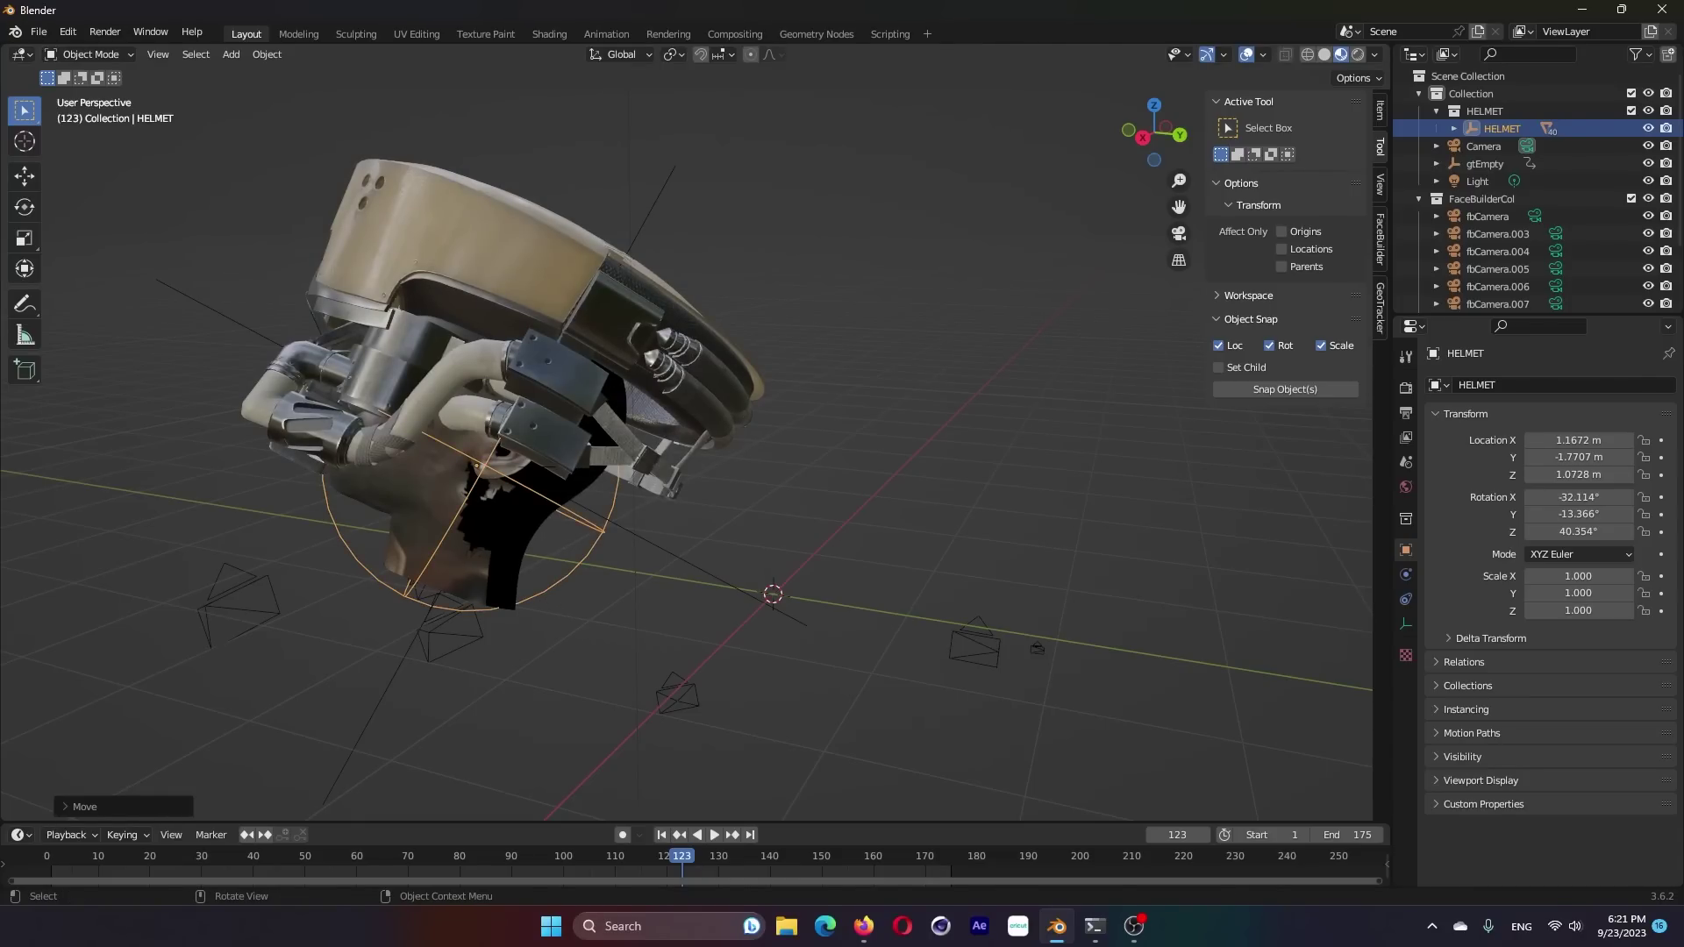
- Scale the helmet down to about 0.8 and reposition it over the man's head
{"action": "key", "text": "s"}
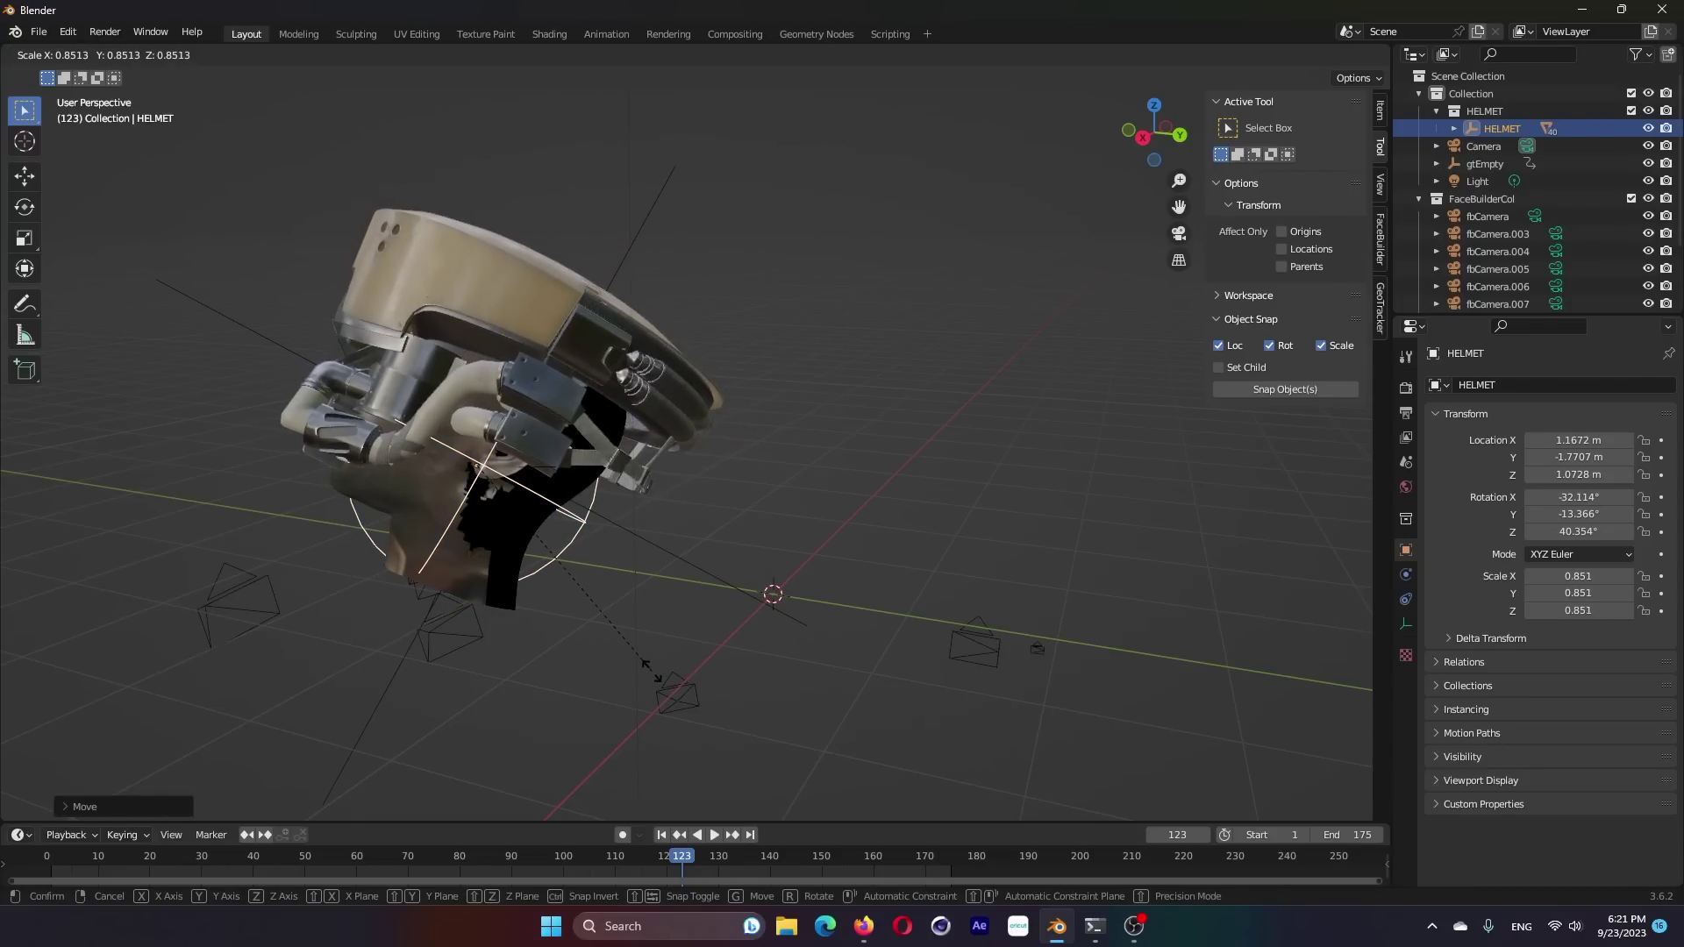
{"action": "left_click", "coordinate": [642, 668]}
{"action": "key", "text": "g"}
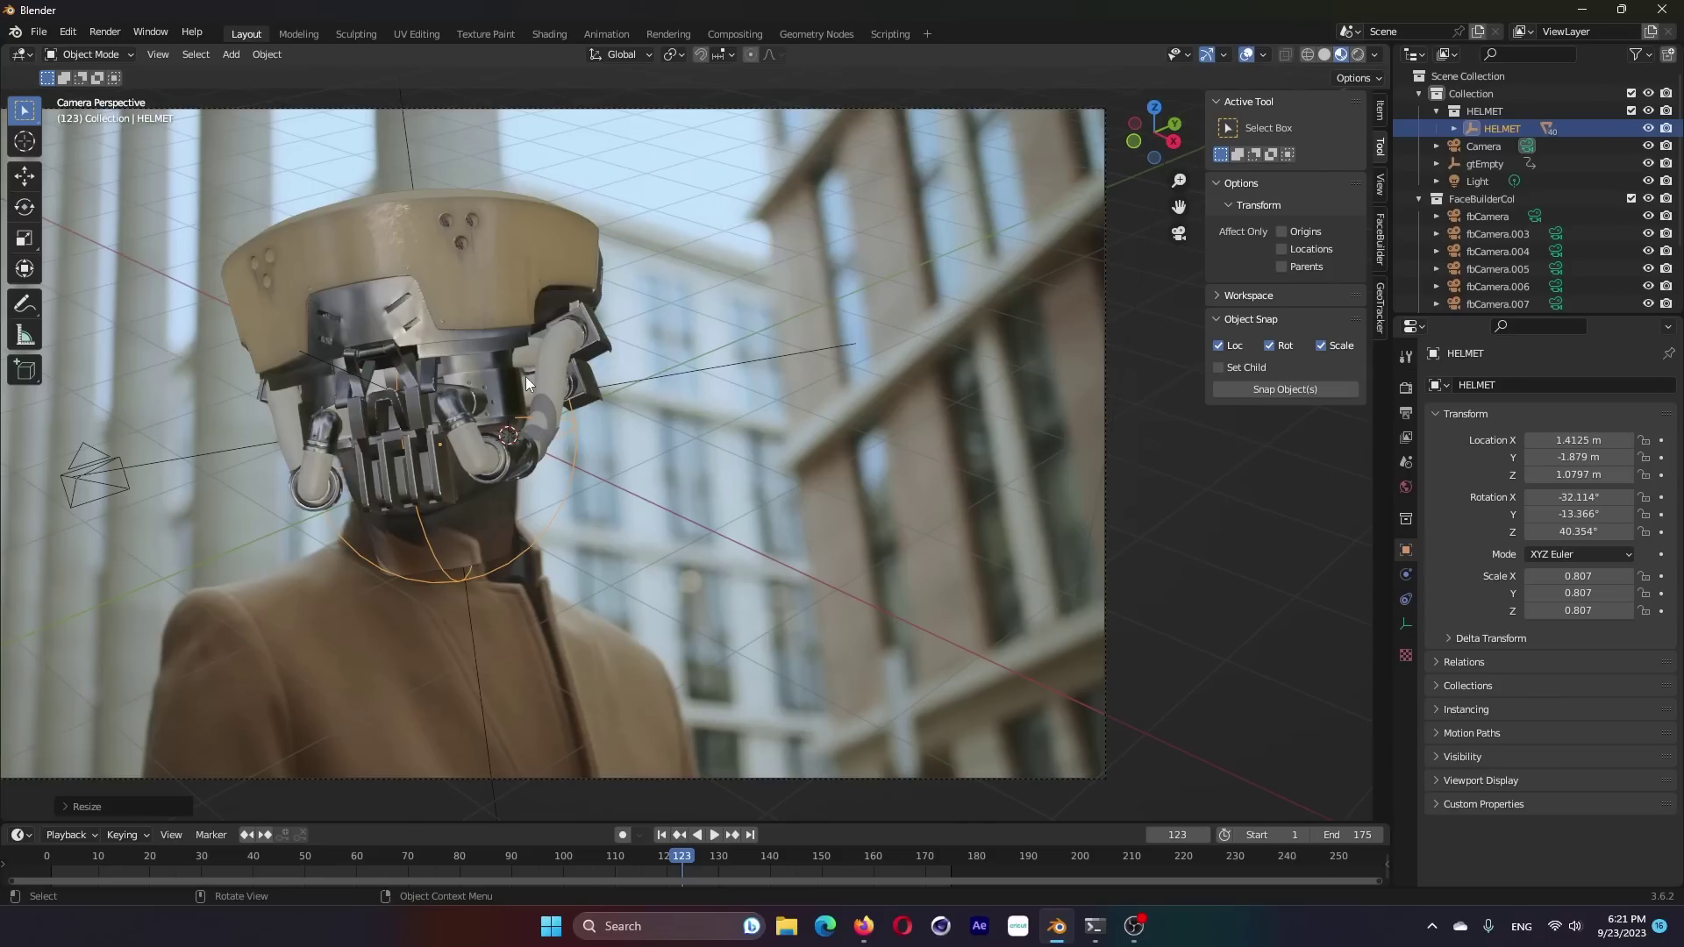
{"action": "left_click", "coordinate": [481, 532]}
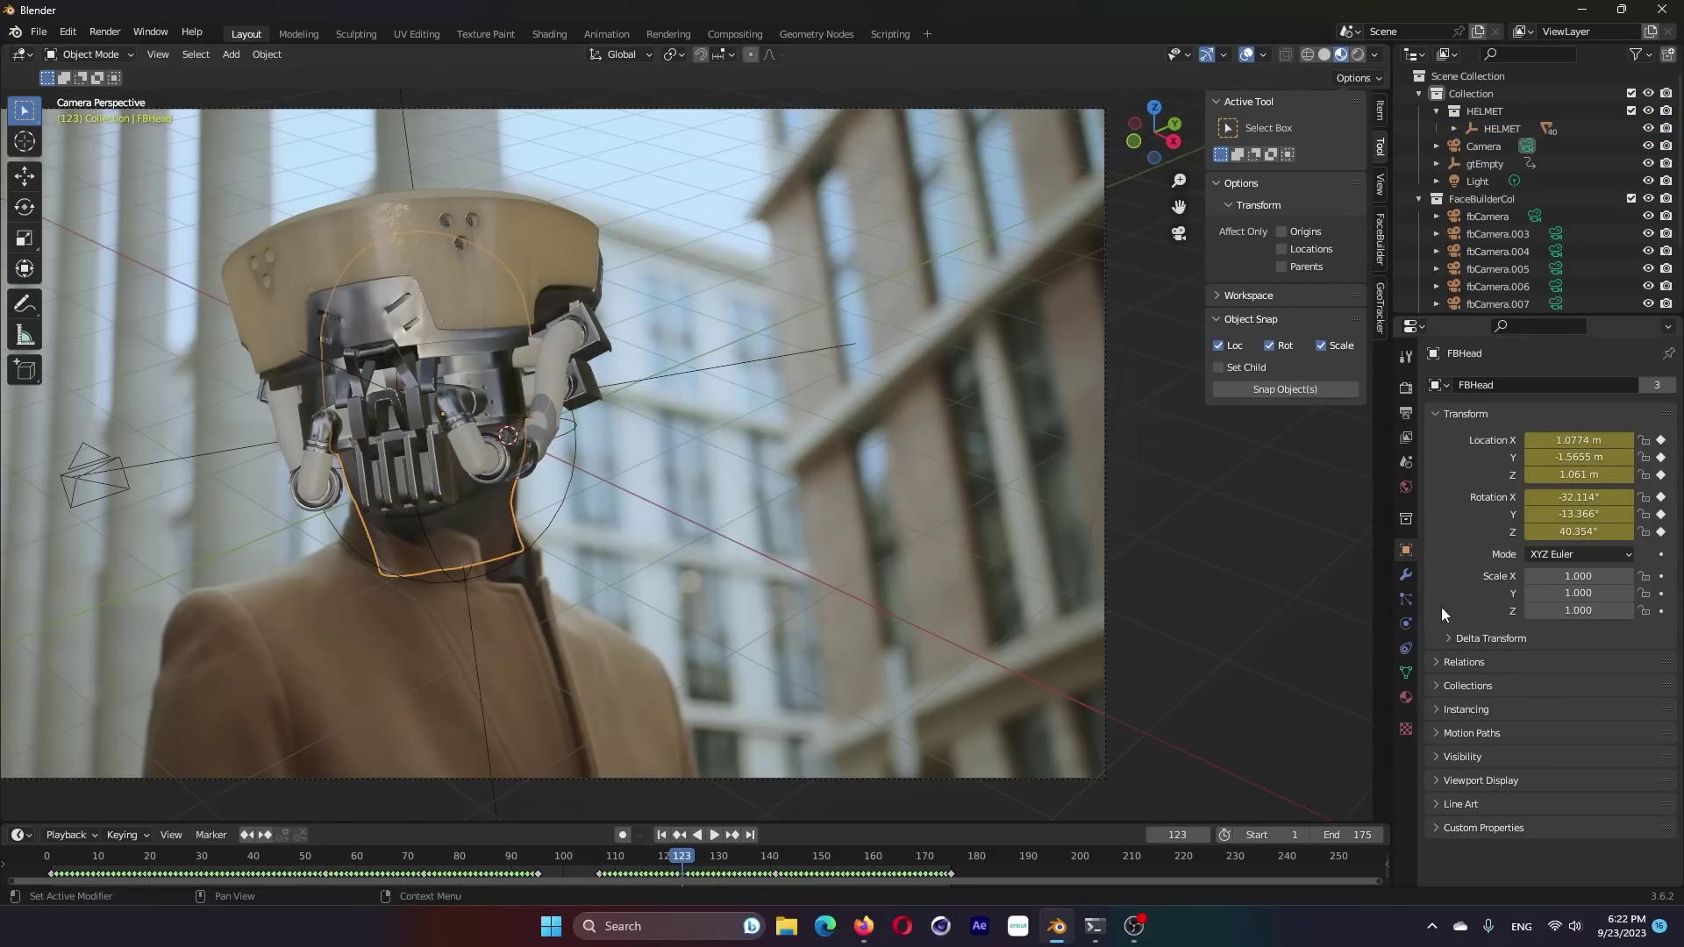
- Check FBHead's visibility settings and enable transparent Film in the render properties
{"action": "left_click", "coordinate": [1434, 759]}
{"action": "scroll", "coordinate": [1446, 793], "scroll_direction": "down", "scroll_amount": 2}
{"action": "scroll", "coordinate": [1445, 792], "scroll_direction": "down", "scroll_amount": 3}
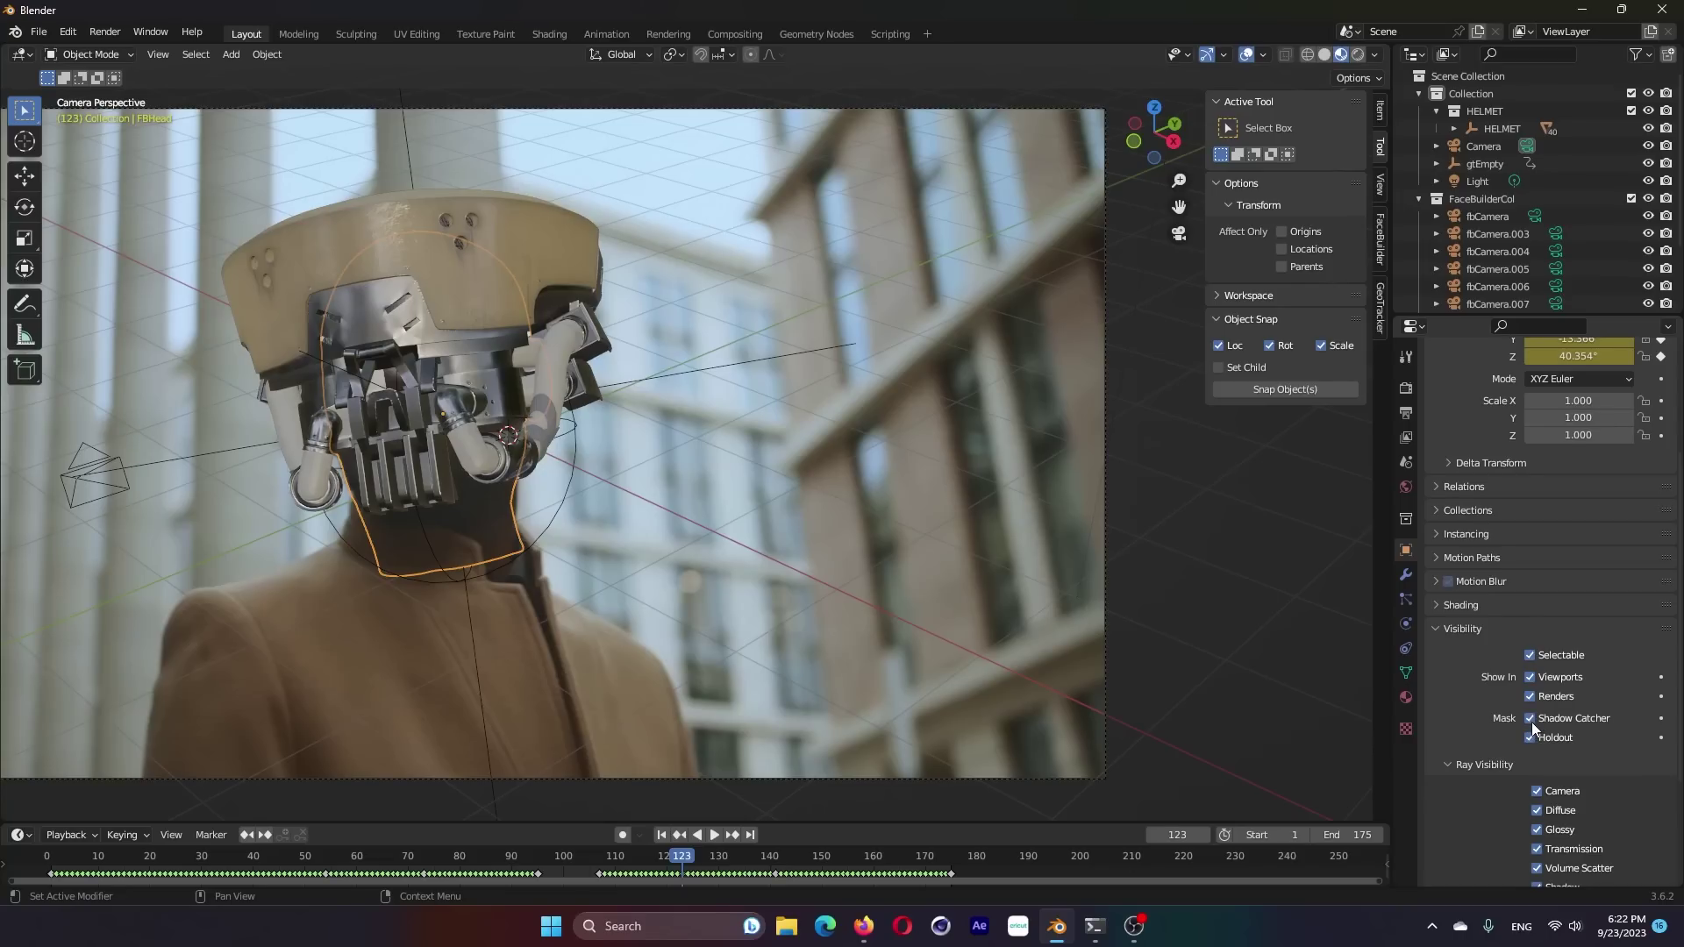
{"action": "left_click", "coordinate": [1405, 386]}
{"action": "left_click", "coordinate": [1437, 760]}
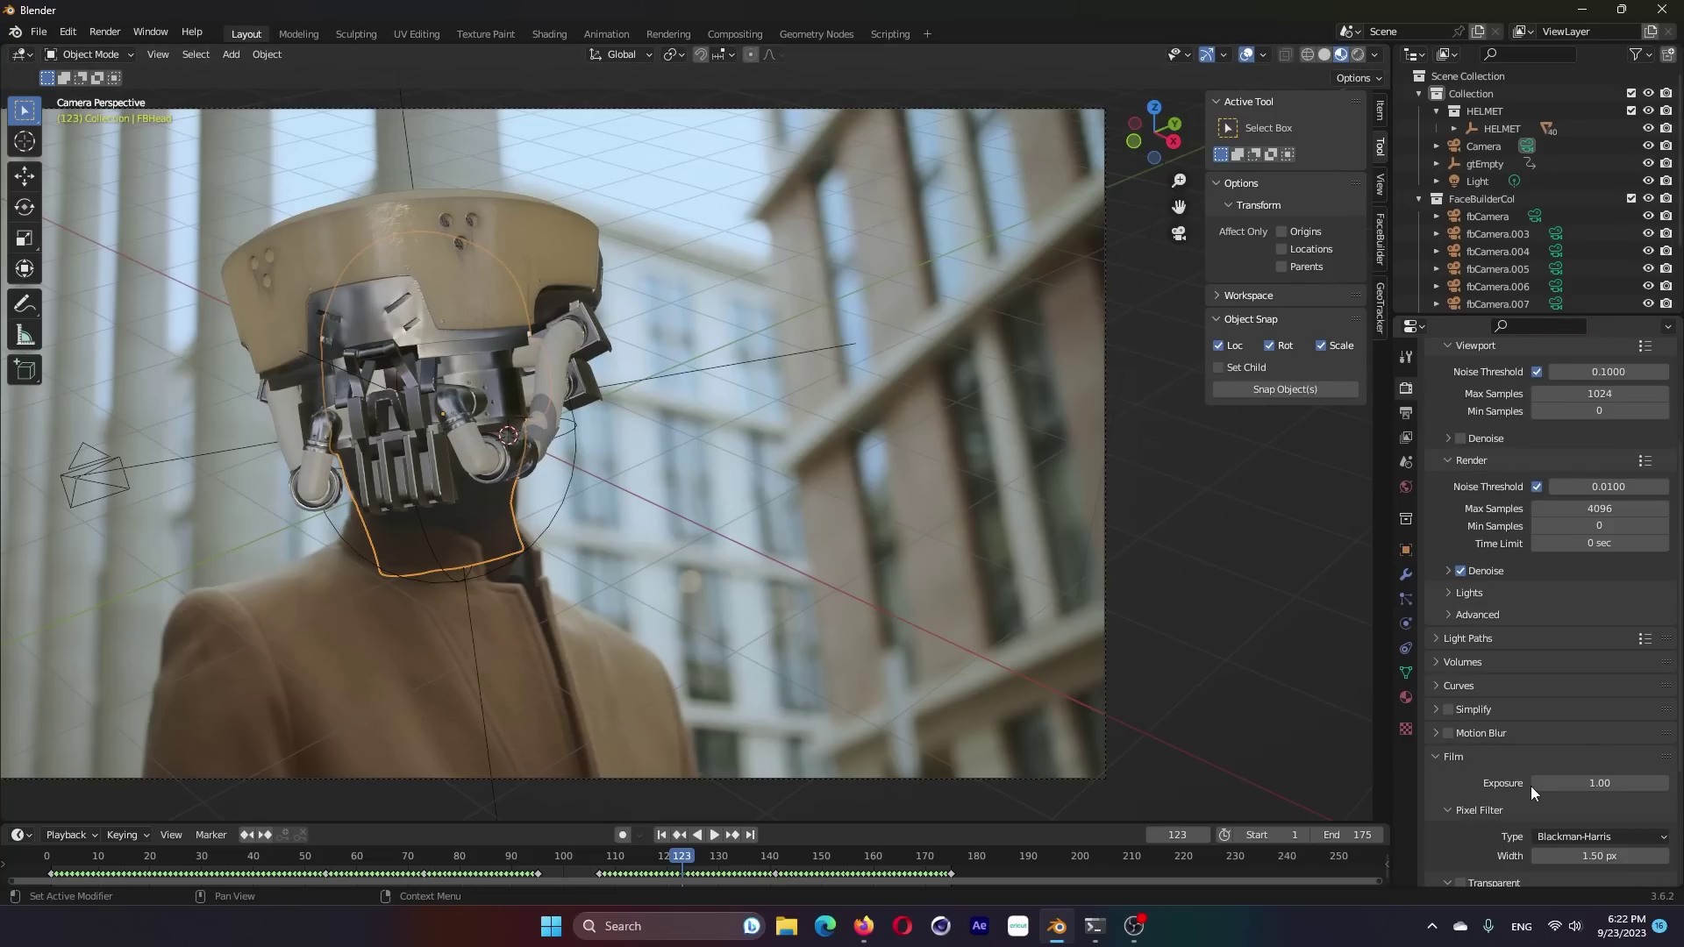
{"action": "scroll", "coordinate": [1529, 785], "scroll_direction": "down", "scroll_amount": 2}
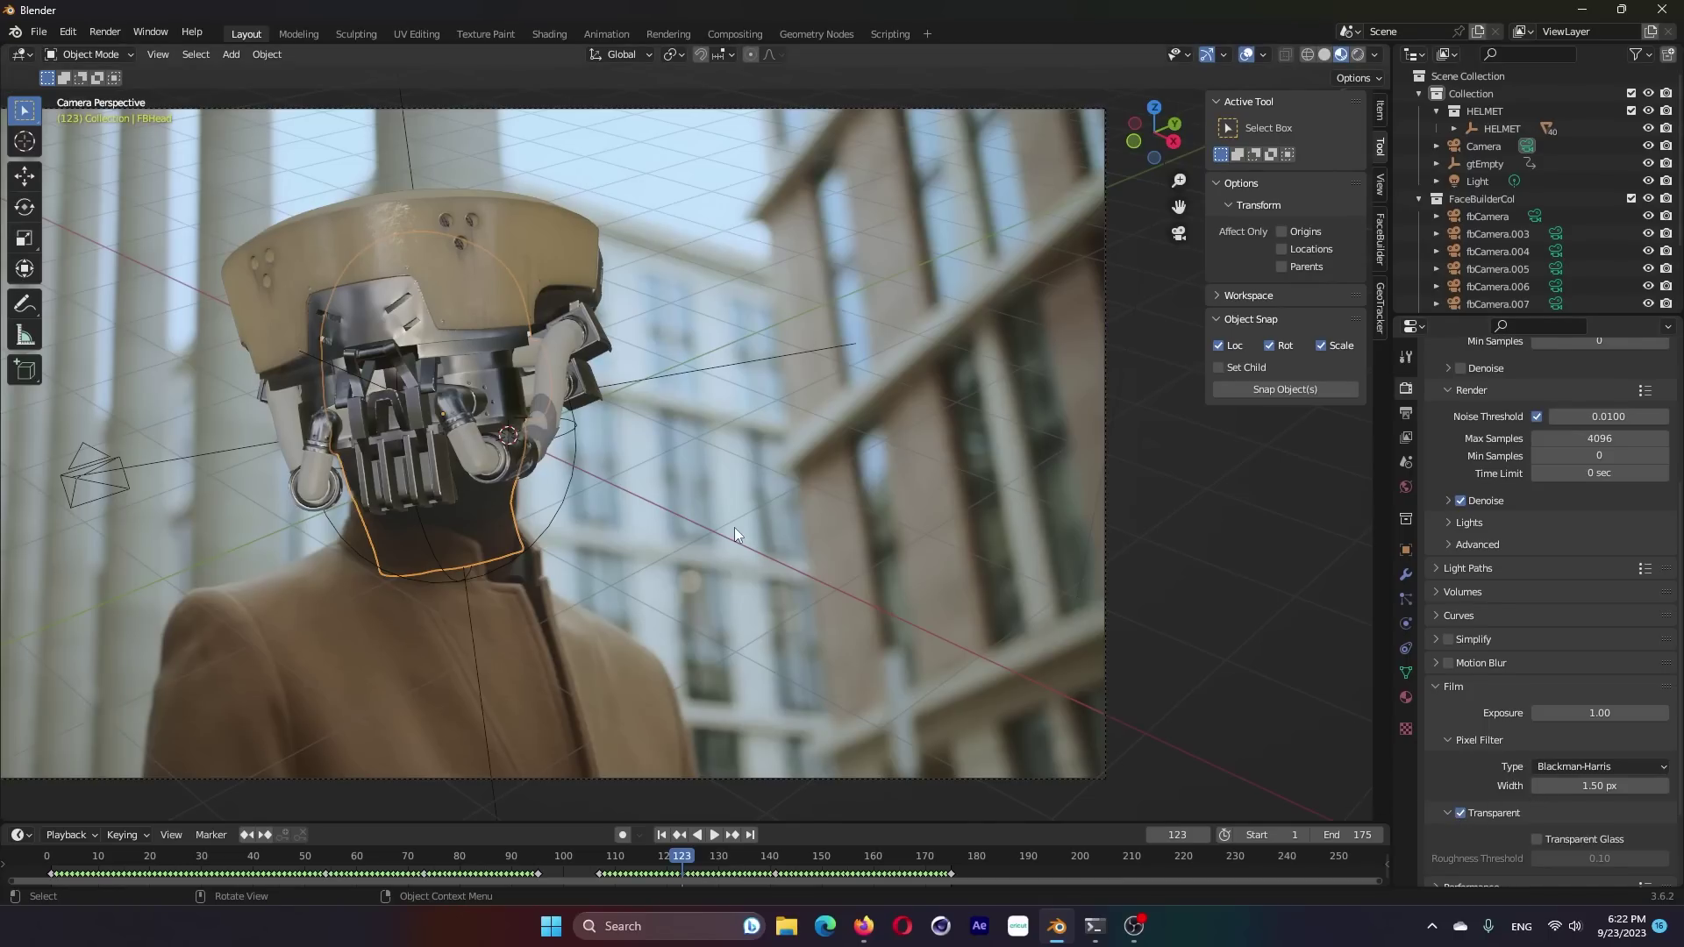
- Parent HELMET to gtEmpty in the Outliner and play back to confirm it follows the head
{"action": "key", "text": "Left"}
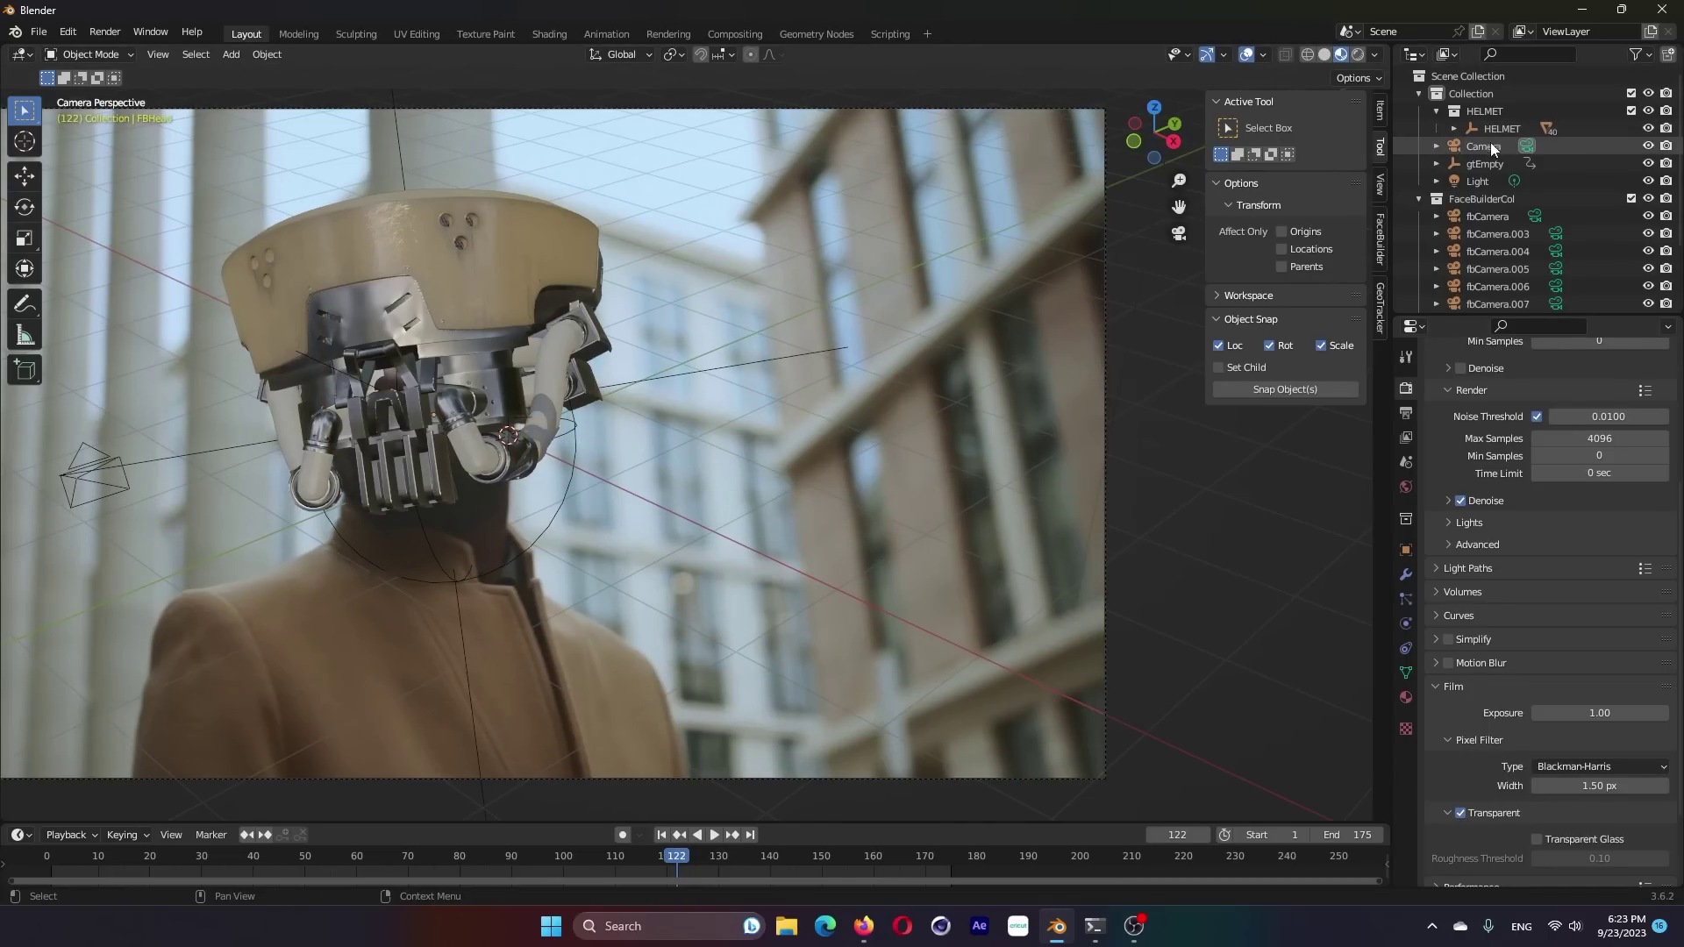
{"action": "left_click", "coordinate": [1491, 130]}
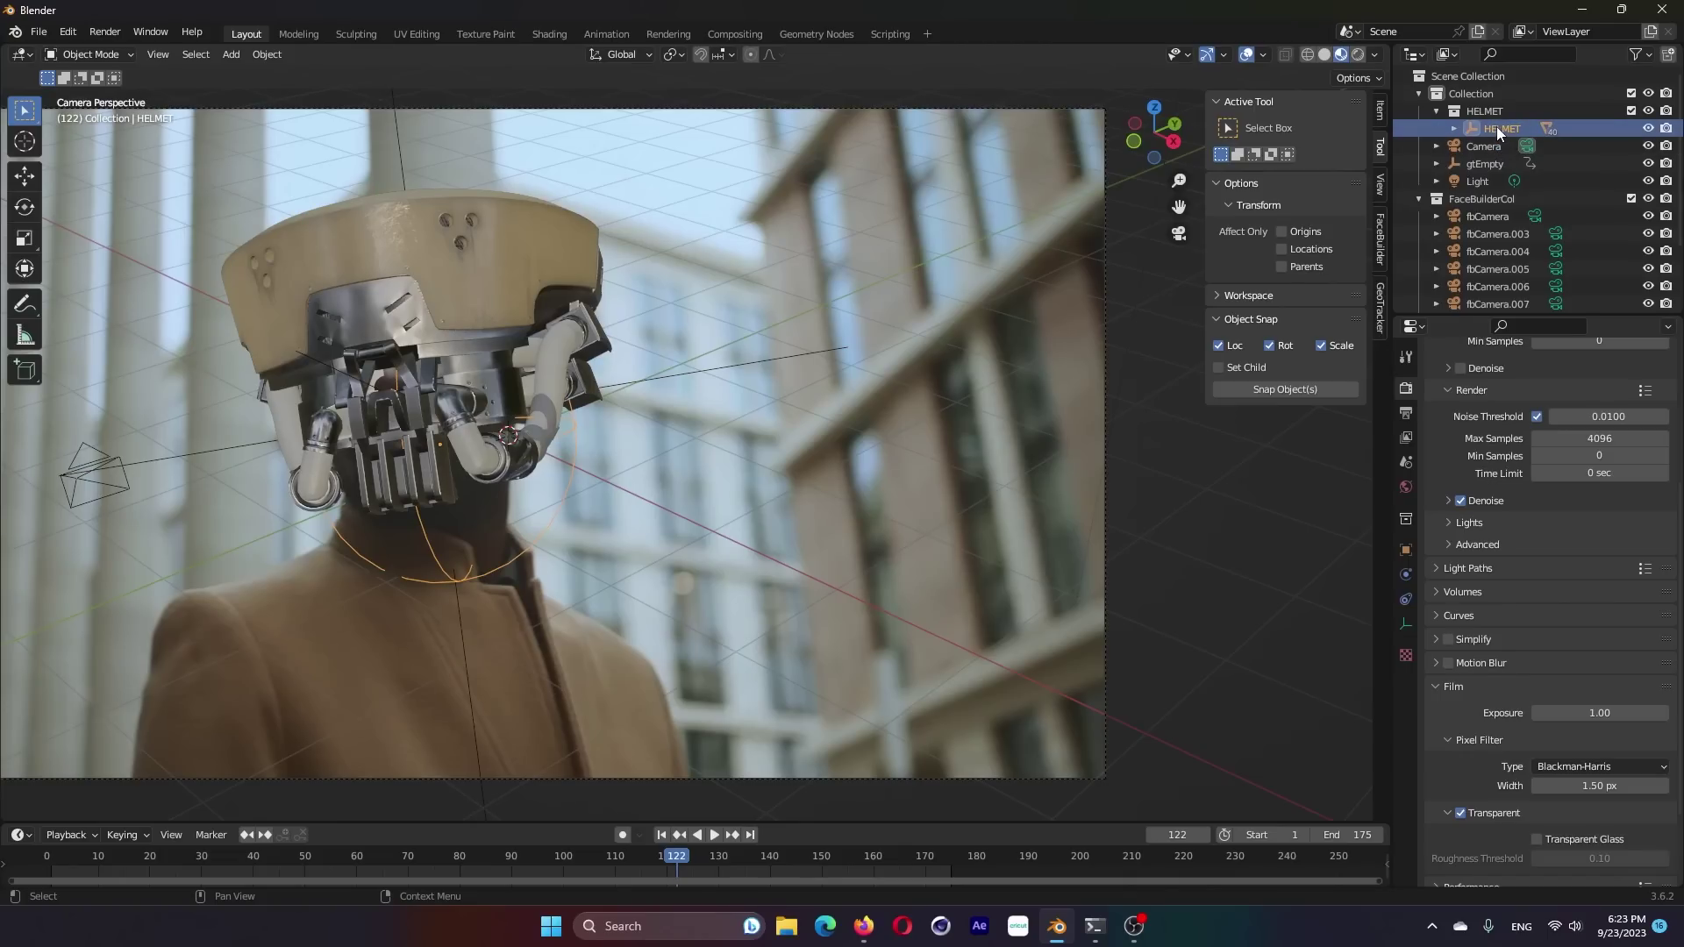
{"action": "left_click_drag", "start_coordinate": [1496, 128], "coordinate": [1493, 167]}
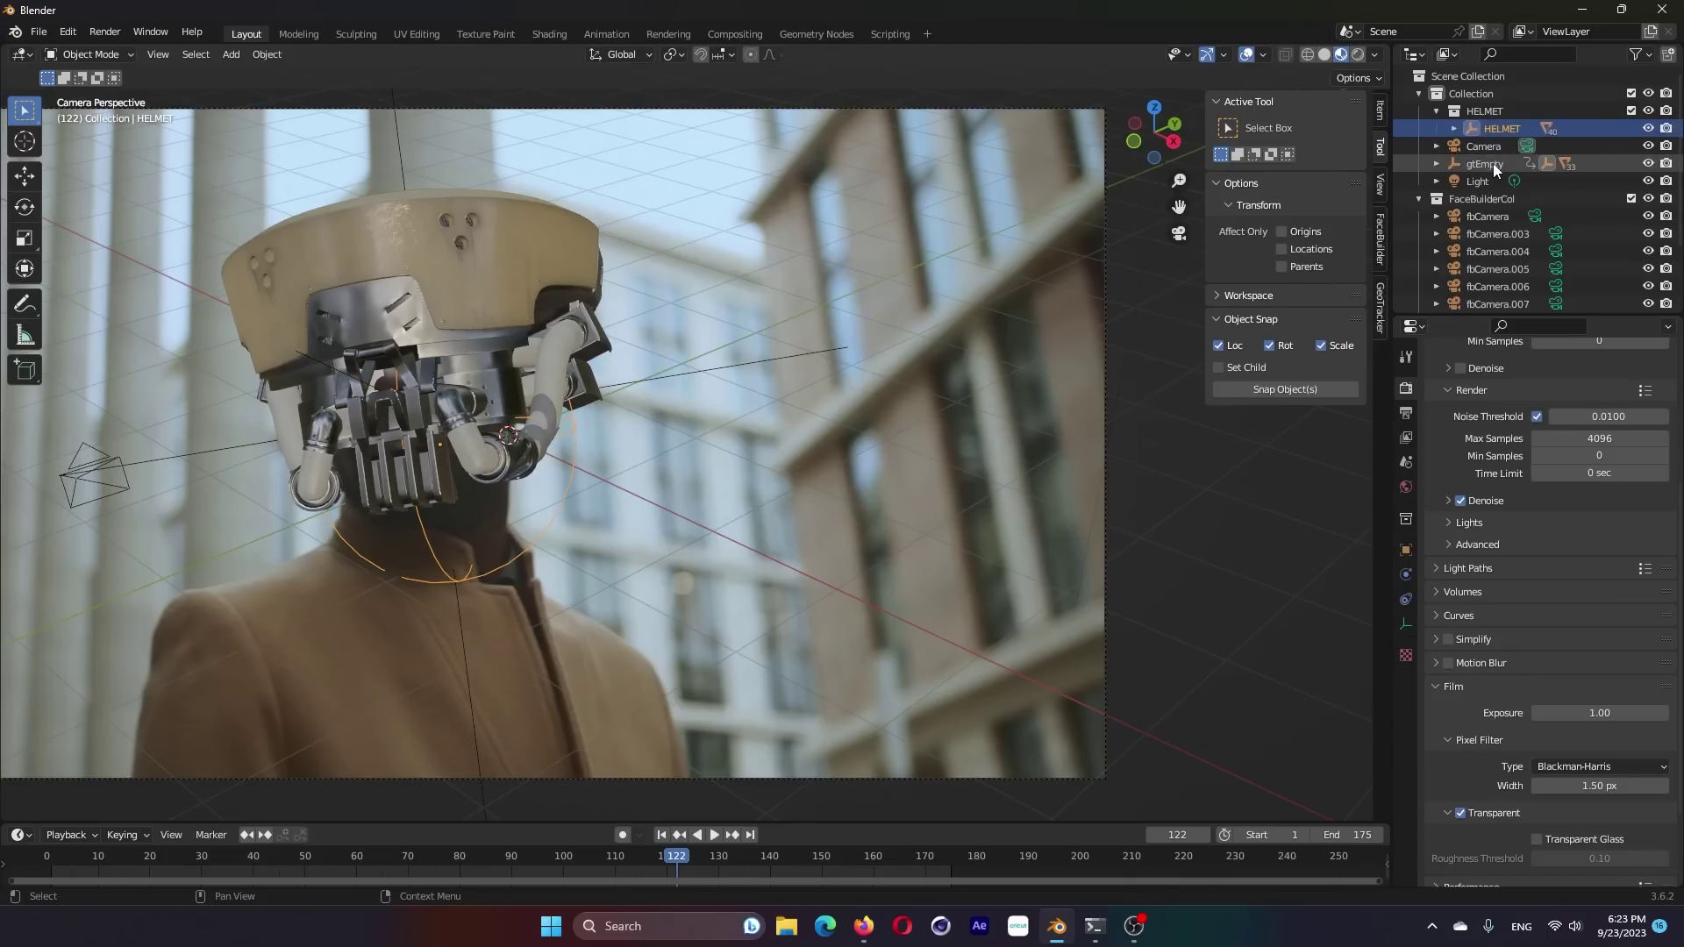
{"action": "left_click", "coordinate": [608, 849]}
{"action": "key", "text": "space"}
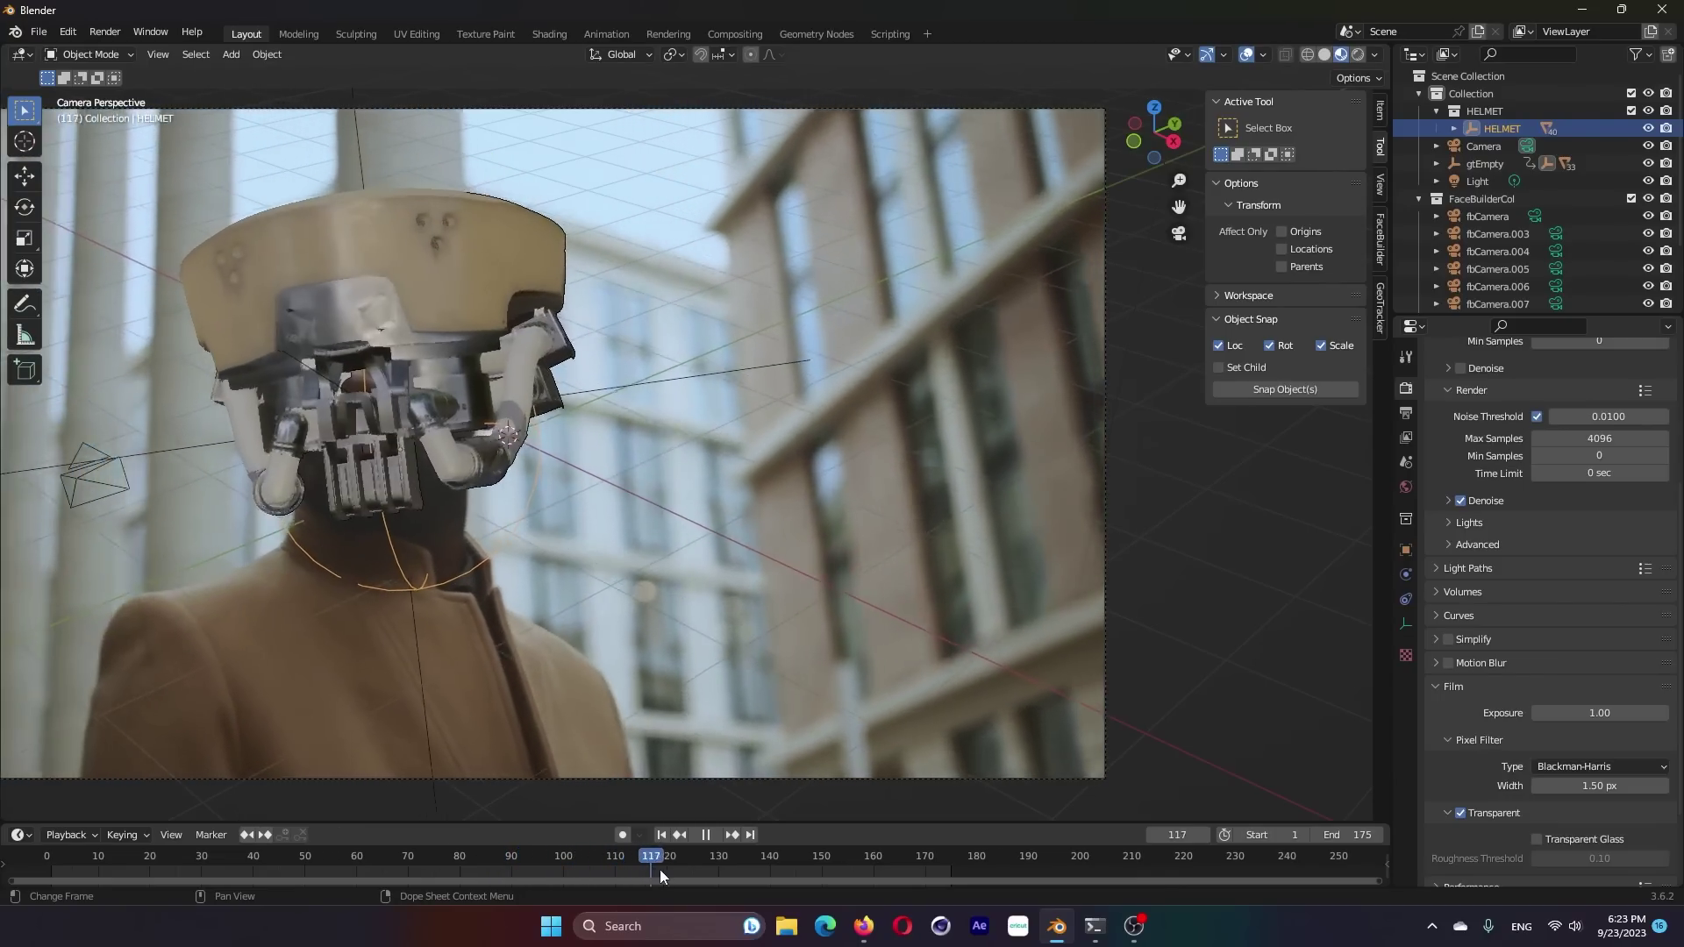
{"action": "mouse_move", "coordinate": [659, 870]}
{"action": "left_mouse_down"}
{"action": "mouse_move", "coordinate": [798, 871]}
{"action": "mouse_move", "coordinate": [475, 851]}
{"action": "mouse_move", "coordinate": [577, 858]}
{"action": "left_mouse_up"}
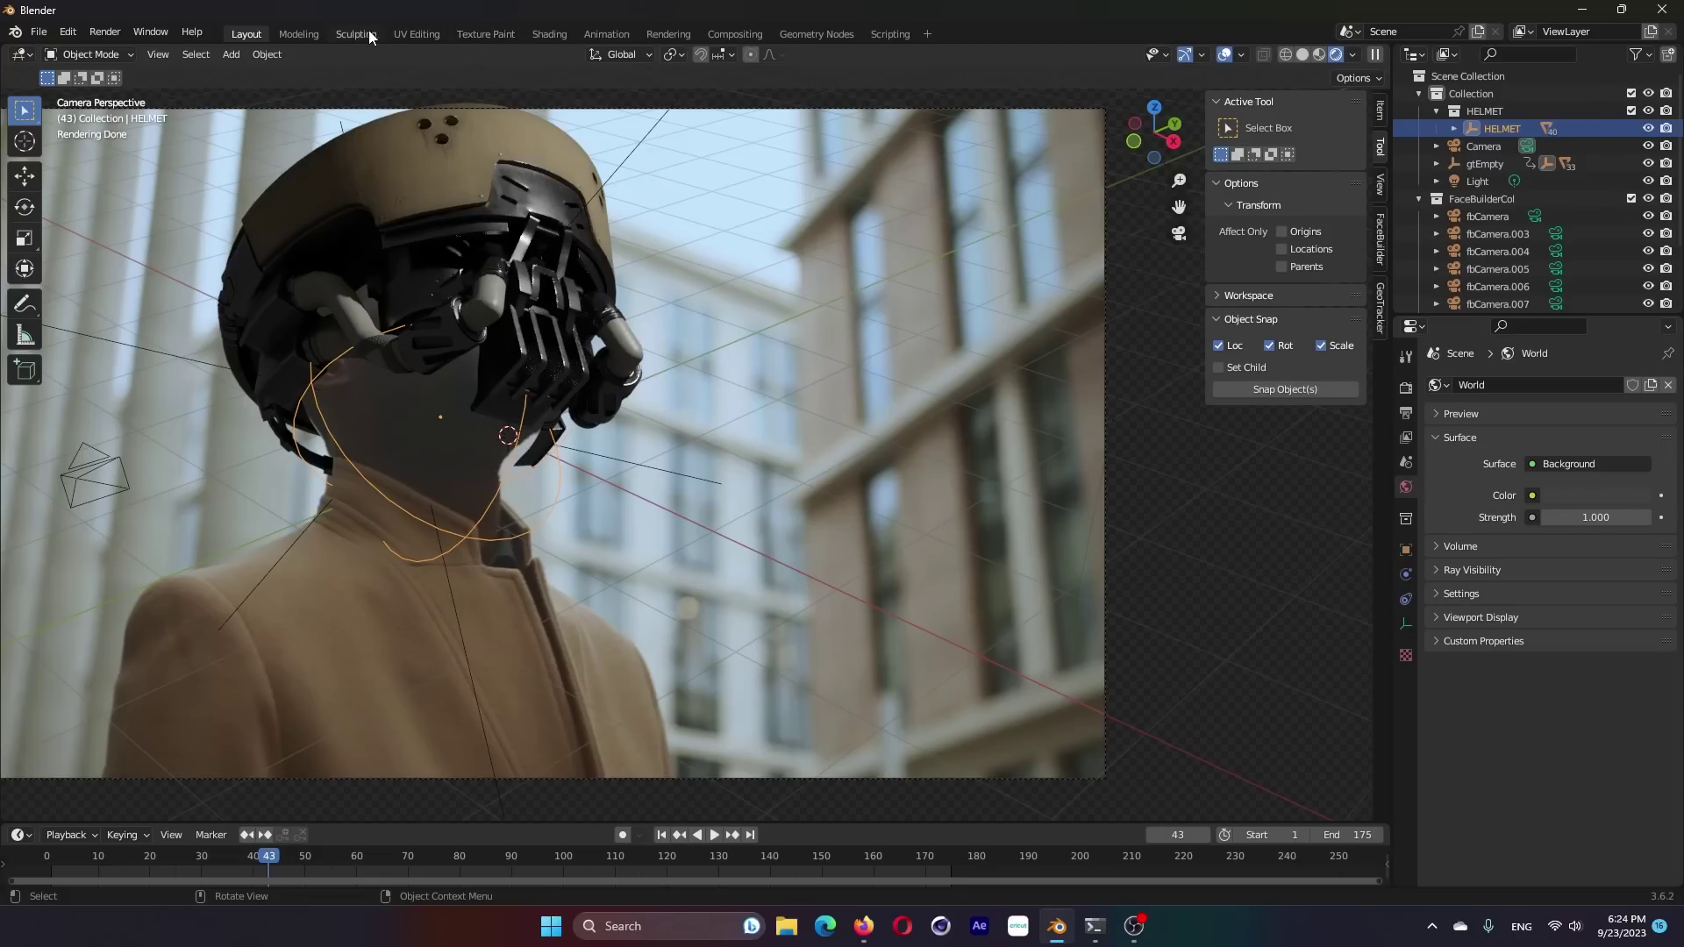
- In the Shading workspace, give the World background an environment texture node setup
{"action": "left_click", "coordinate": [553, 35]}
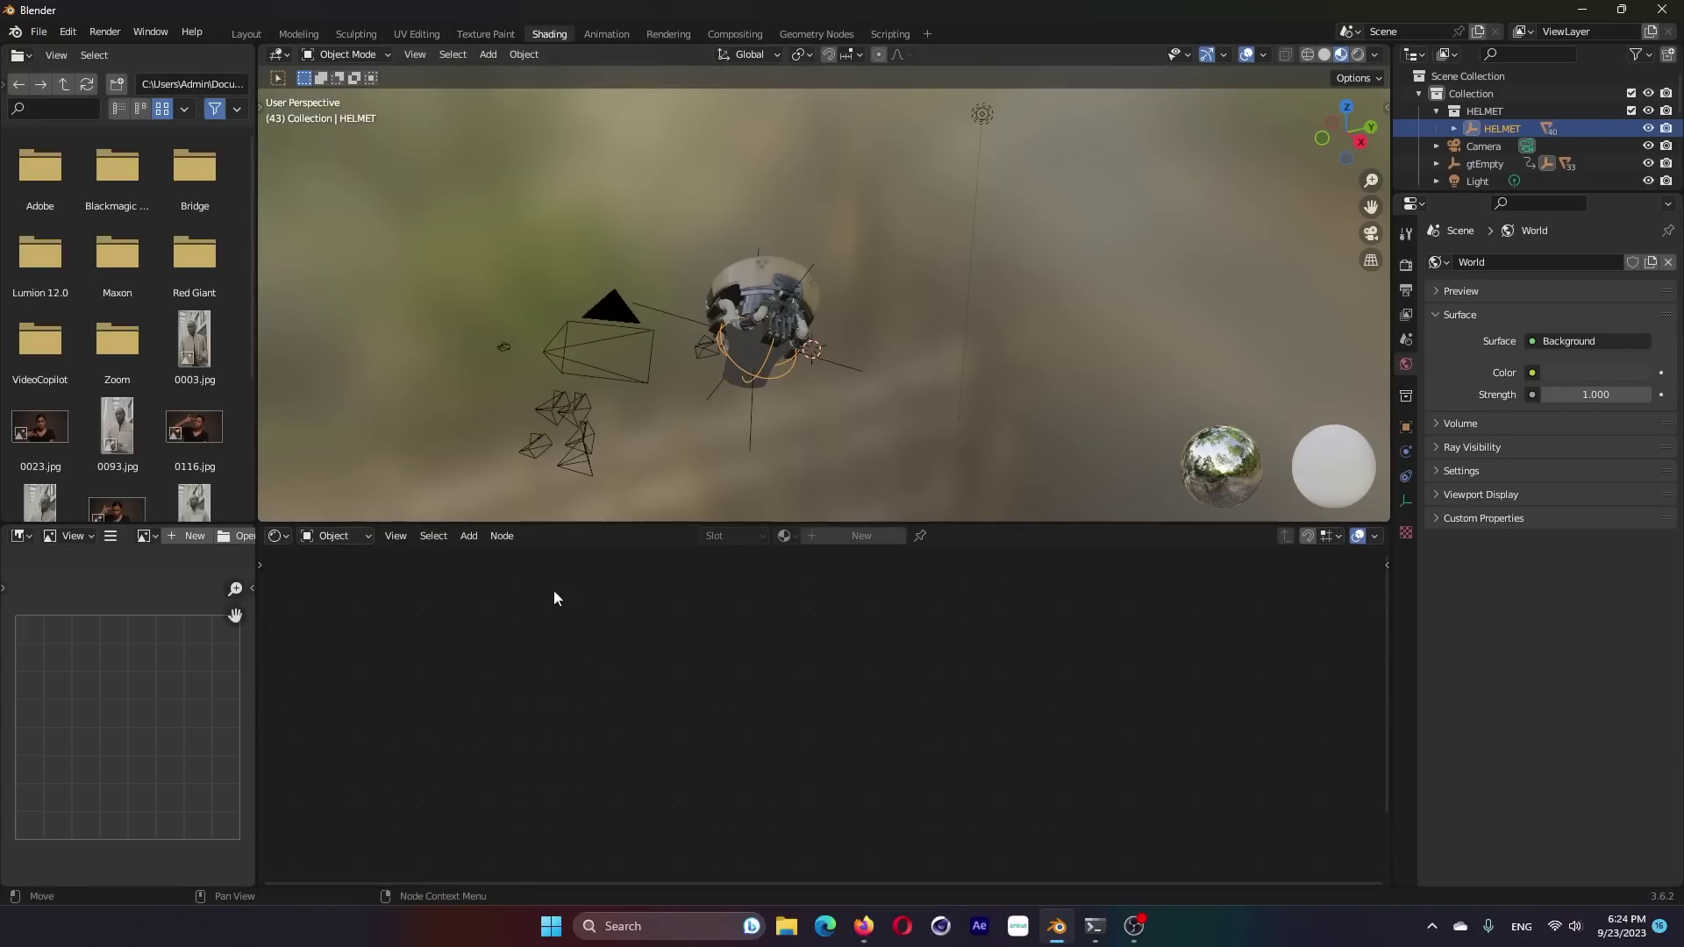
{"action": "left_click", "coordinate": [350, 575]}
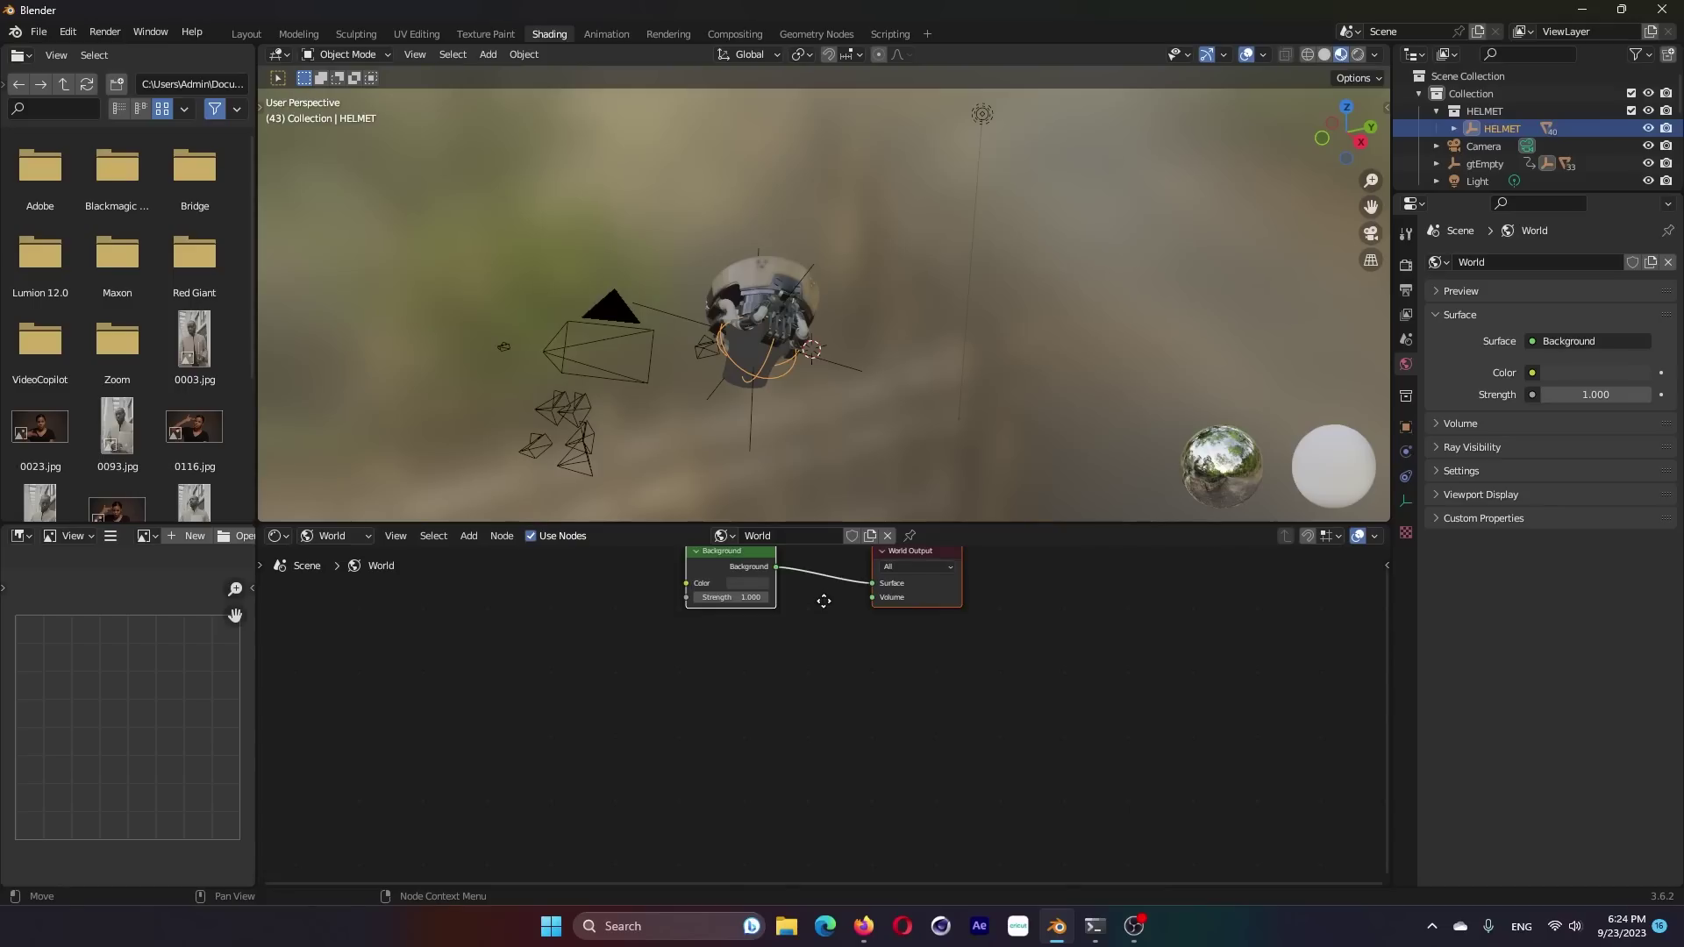
{"action": "middle_click_drag", "start_coordinate": [823, 601], "coordinate": [863, 635]}
{"action": "key", "text": "ctrl+t"}
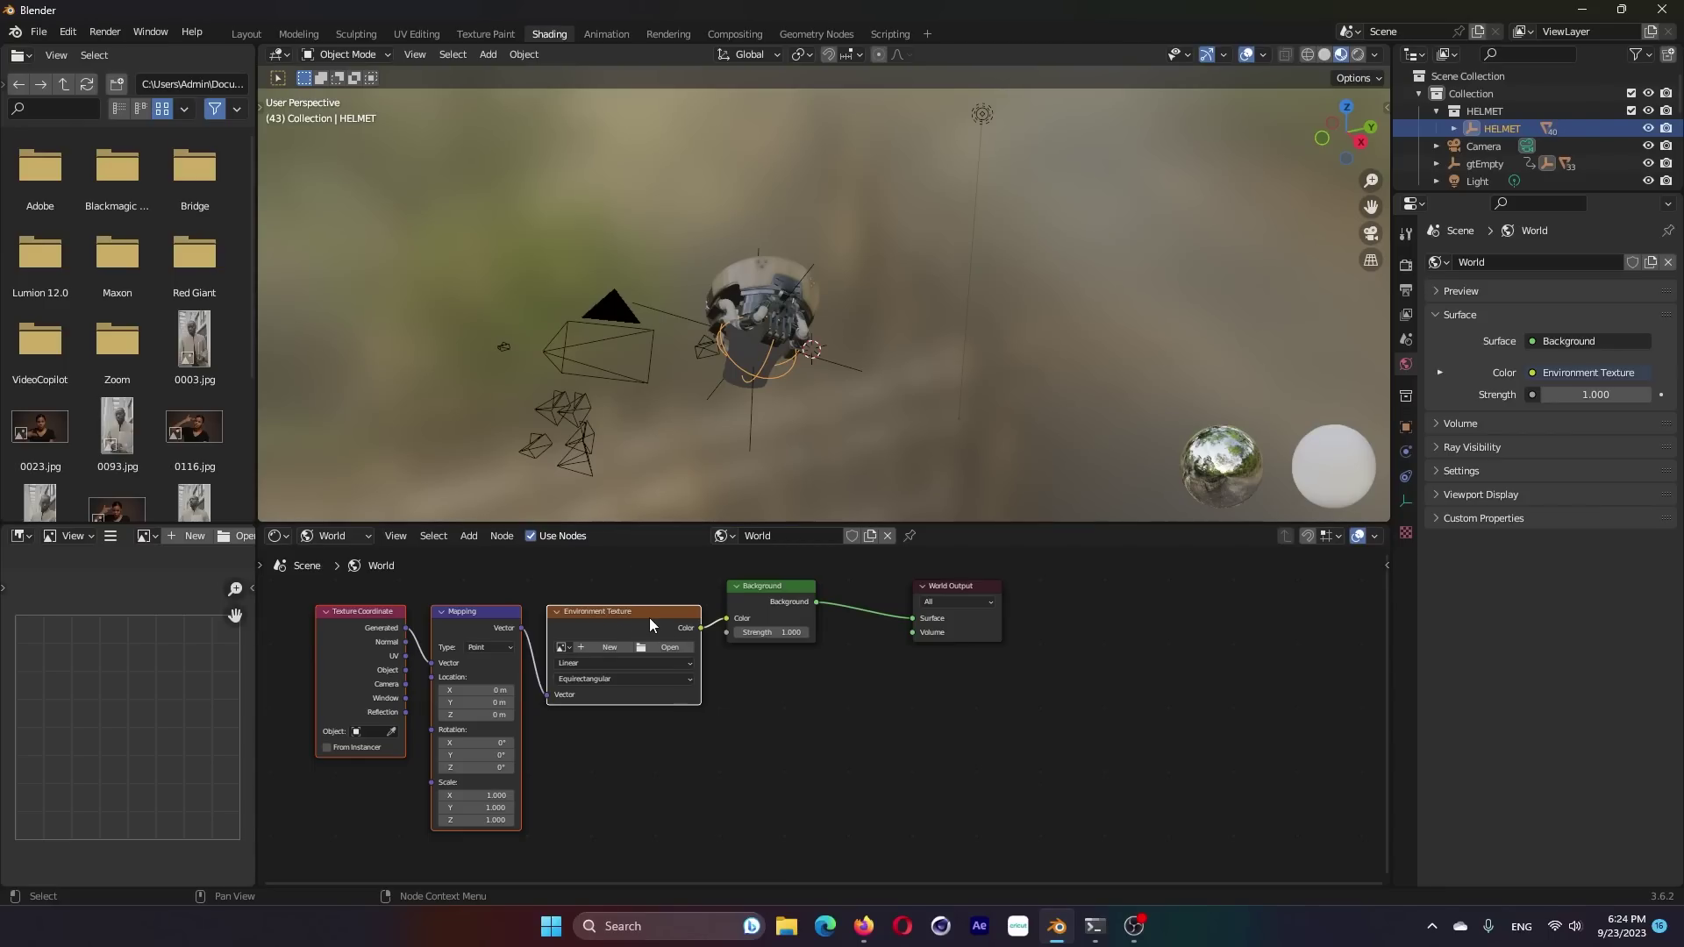
- Load sky_pano0.jpg as the environment texture and render the animation
{"action": "left_click", "coordinate": [1386, 561]}
{"action": "left_click", "coordinate": [1378, 760]}
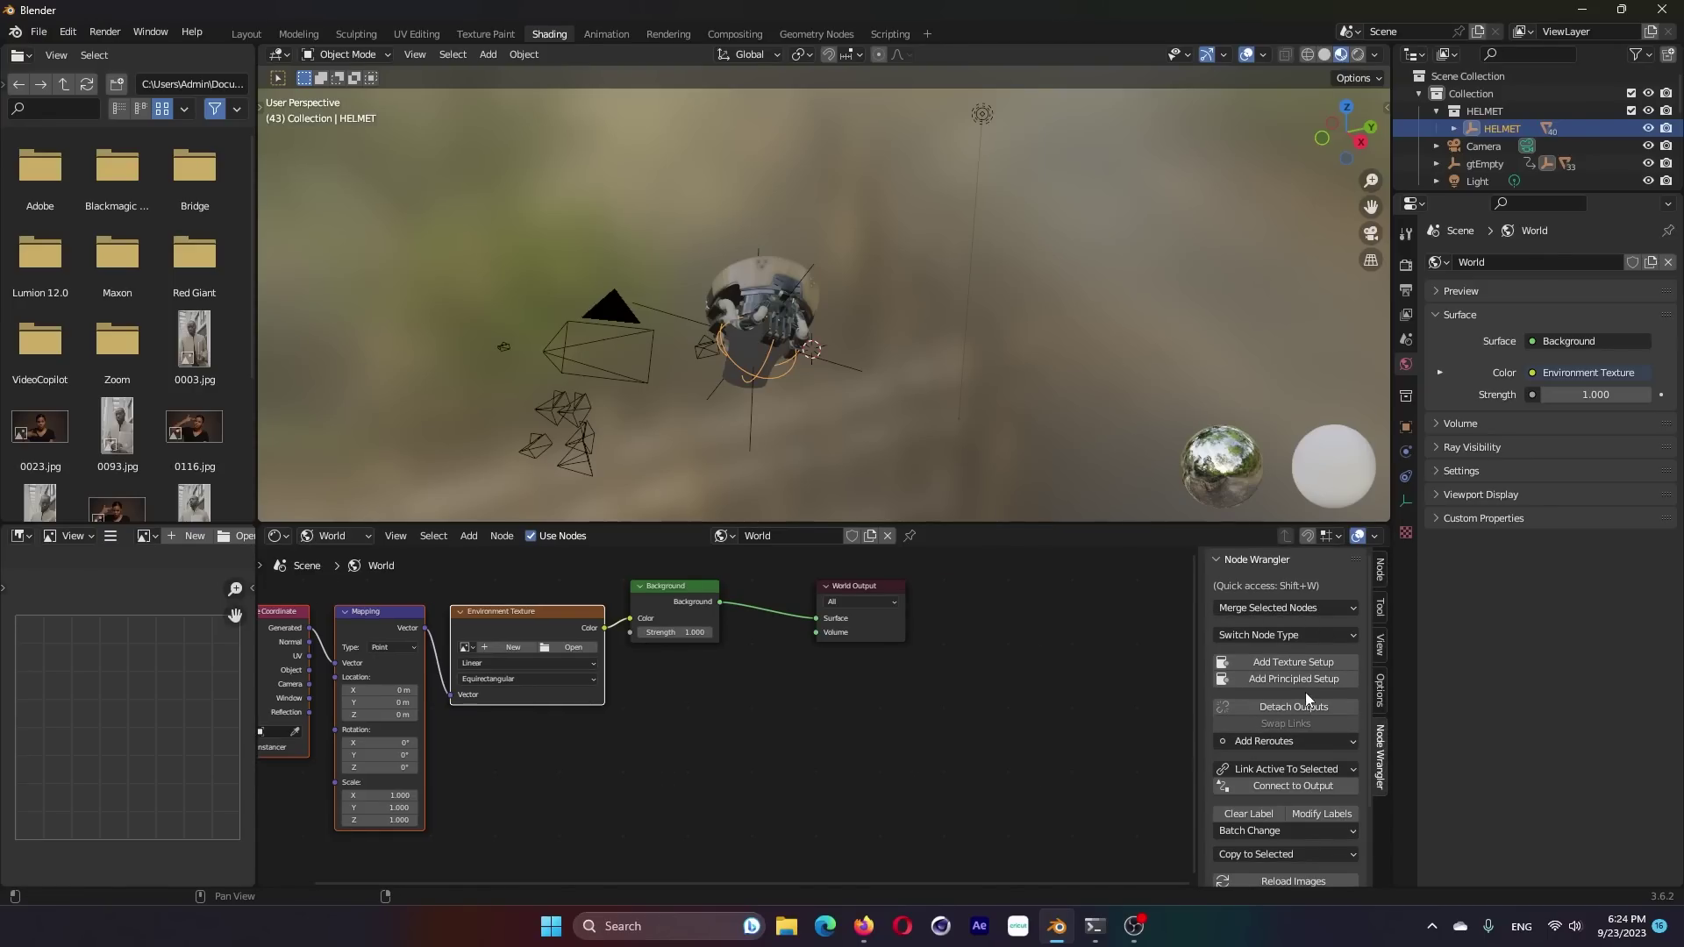
{"action": "left_click", "coordinate": [571, 650]}
{"action": "double_click", "coordinate": [654, 322]}
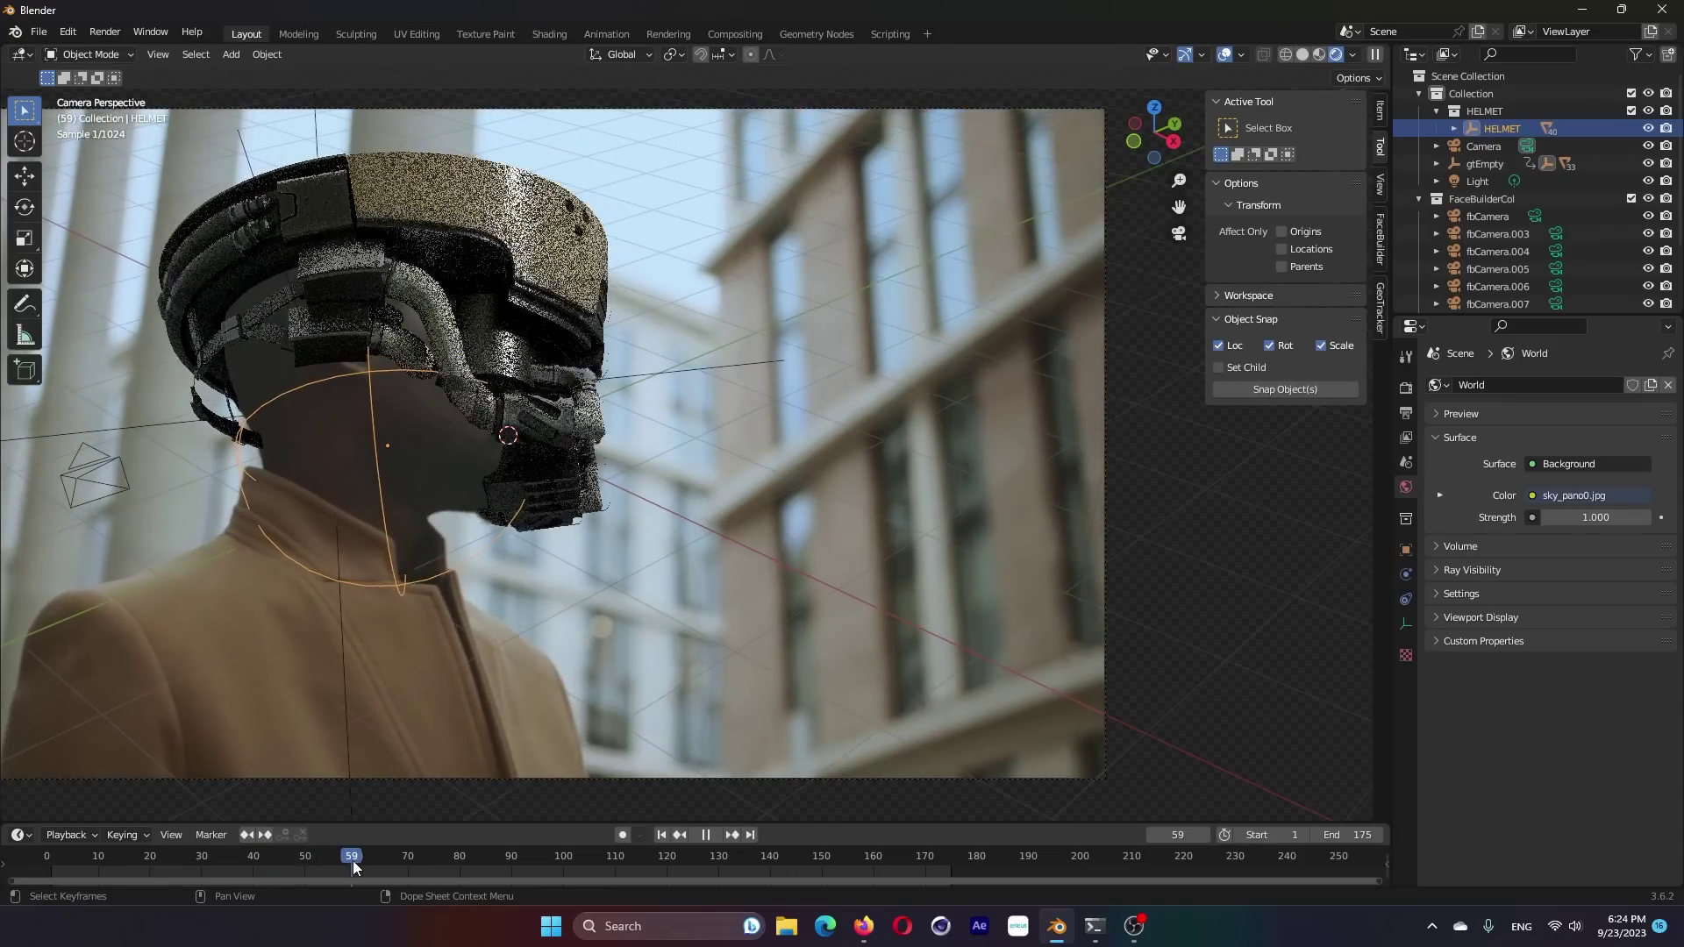
{"action": "left_click_drag", "start_coordinate": [365, 861], "coordinate": [351, 861]}
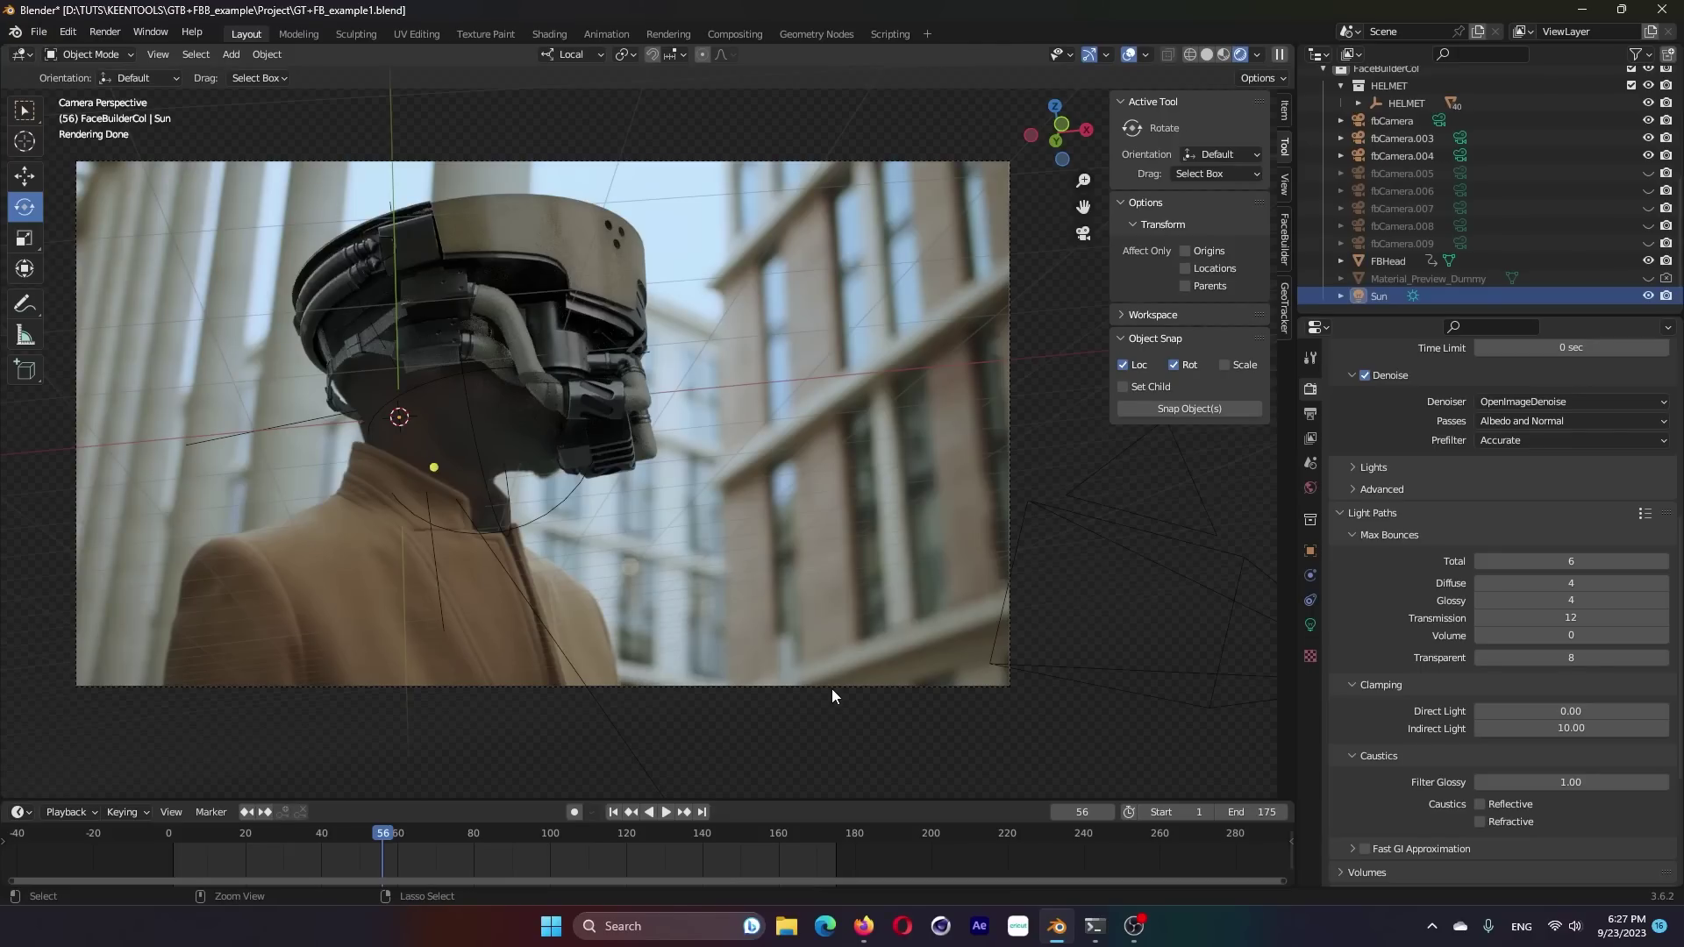
{"action": "key", "text": "F12"}
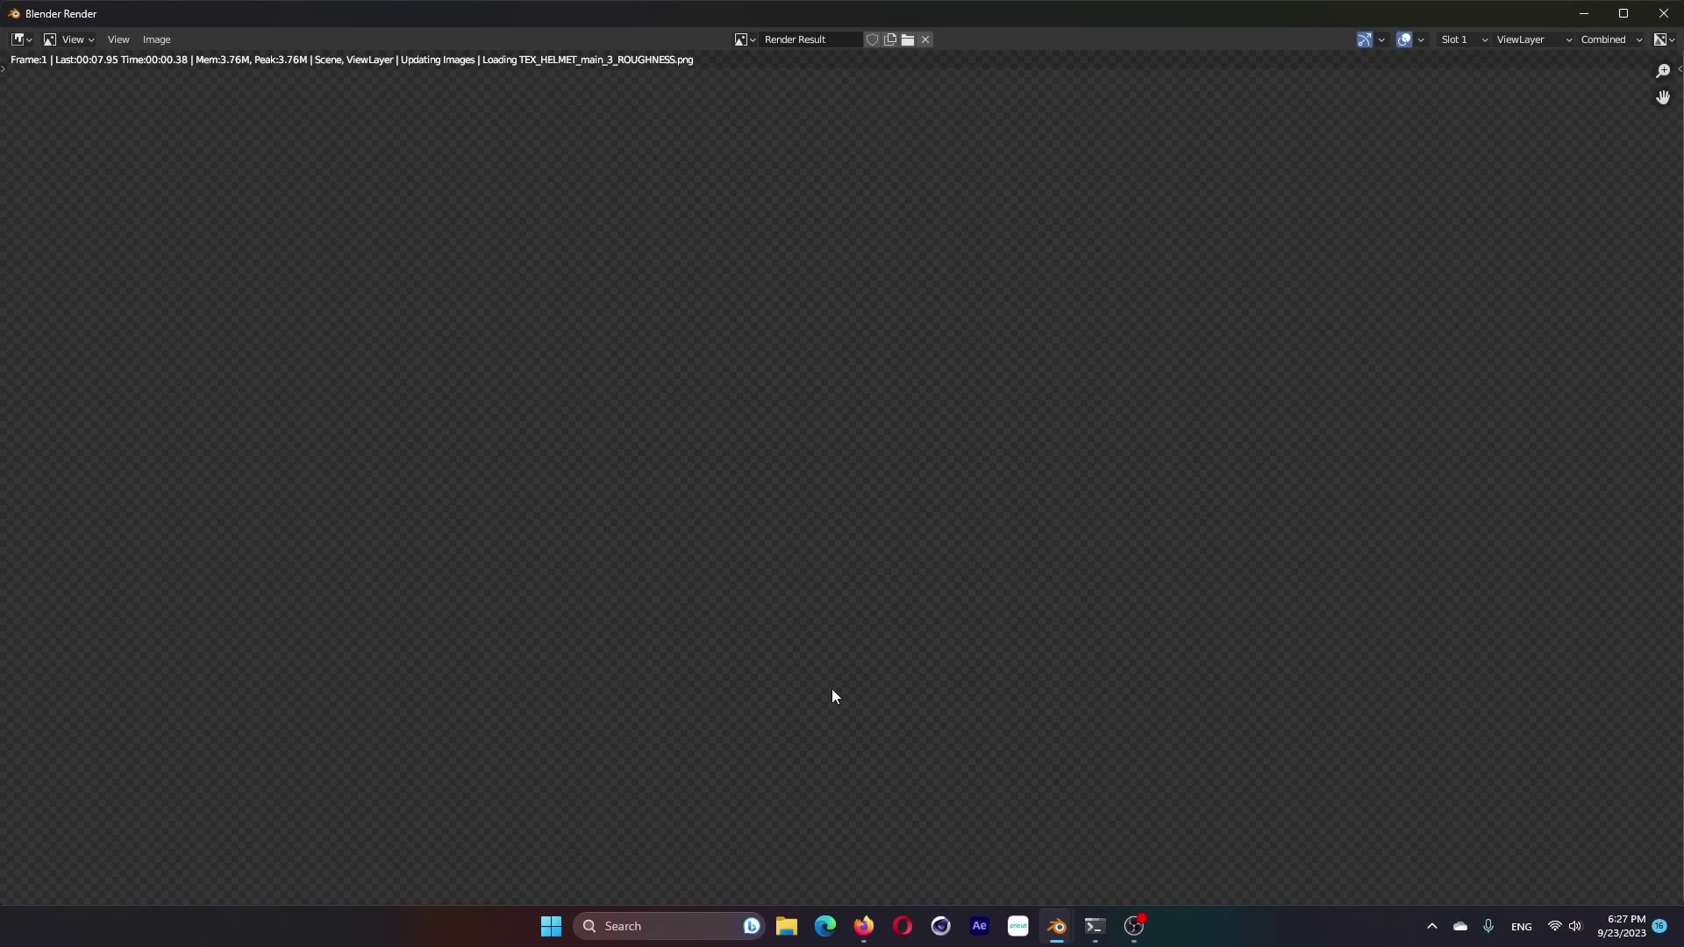